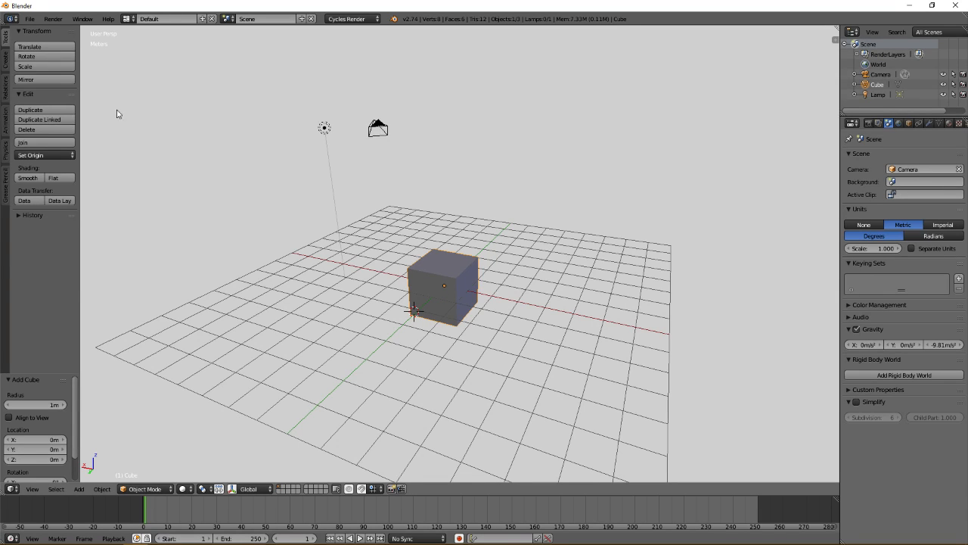
Delete the default cube from the scene
key("x")
left_click(366, 234)
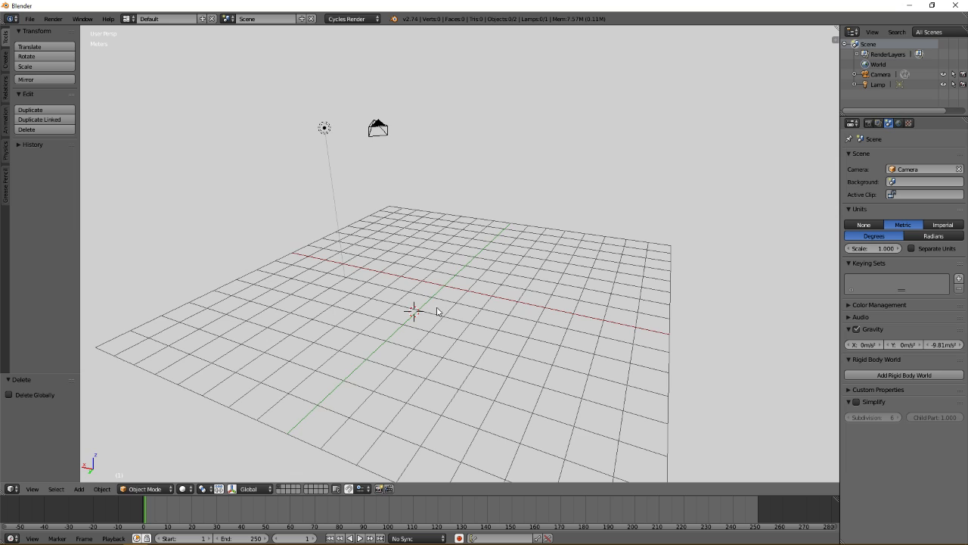
middle_click_drag(437, 311, 484, 319)
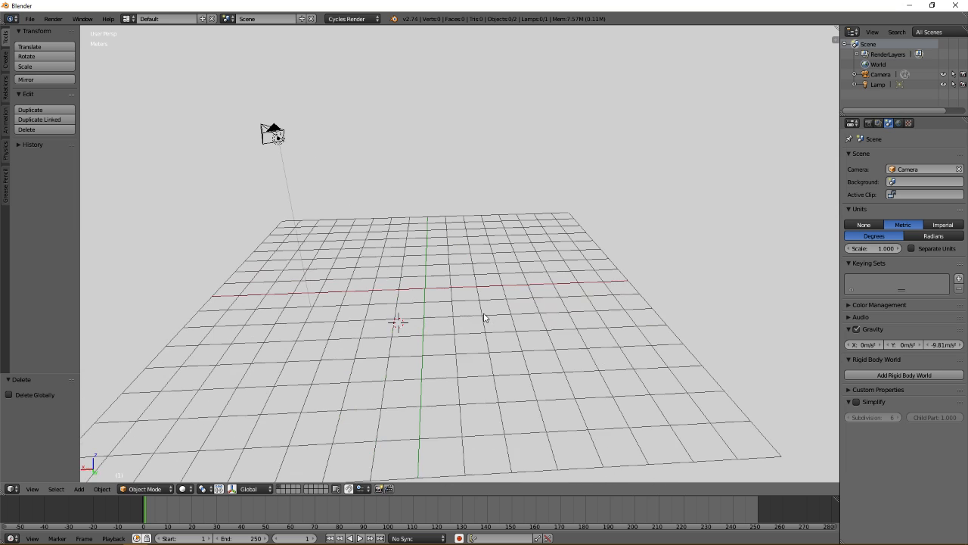
Set the 3D cursor location to X 0, Y 0 and Z 0
left_click(834, 39)
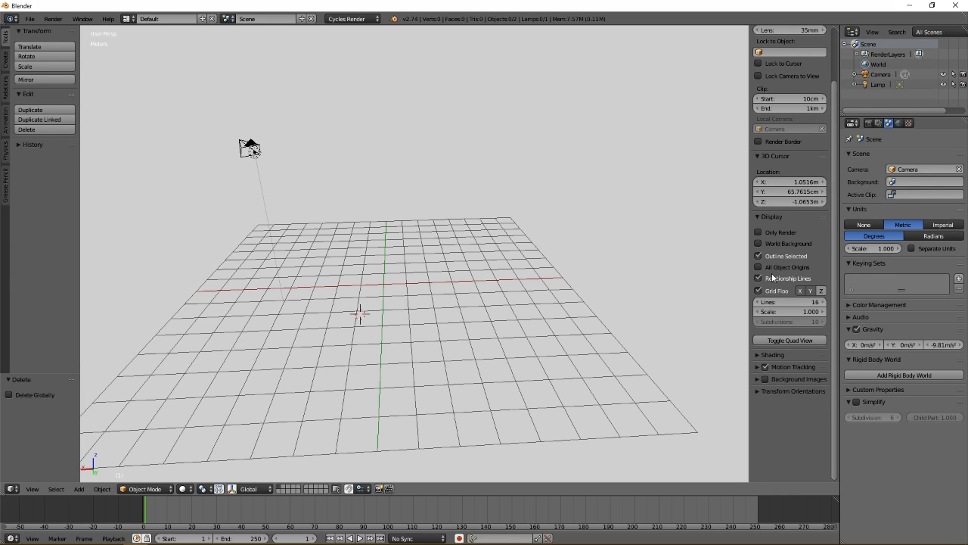
scroll(787, 234, "up", 3)
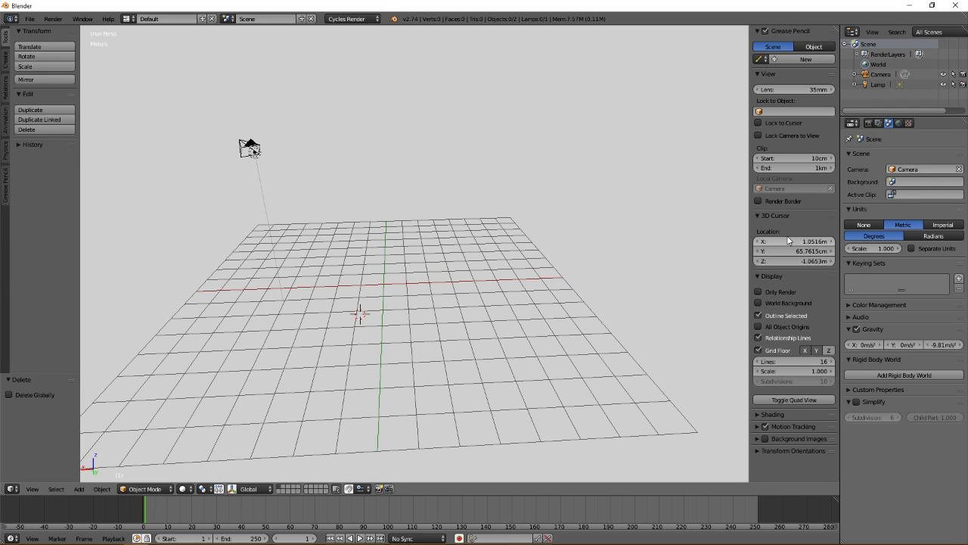
left_click(793, 241)
type("0")
key("Tab")
type("0")
key("Tab")
type("0")
key("Return")
key("n")
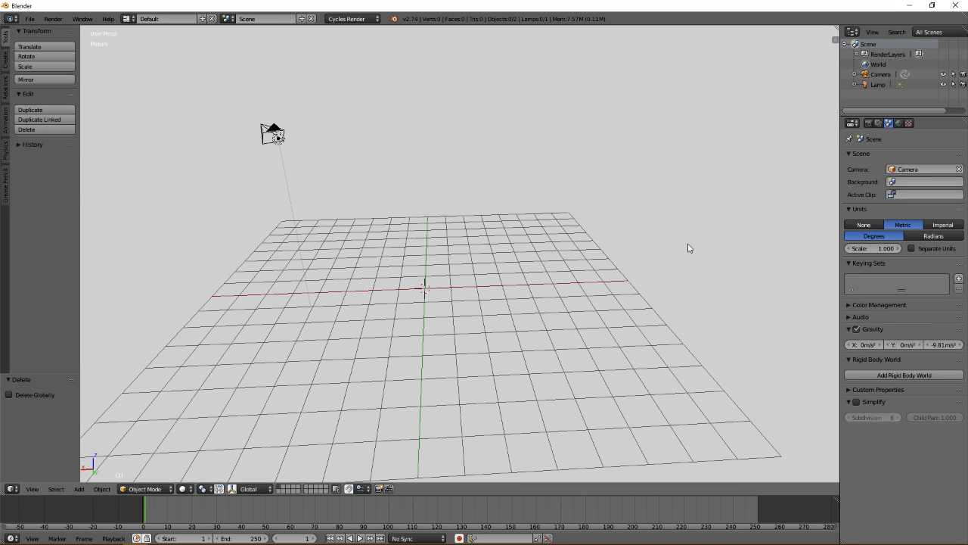
Add a cylinder mesh at the 3D cursor
middle_click_drag(496, 319, 454, 311)
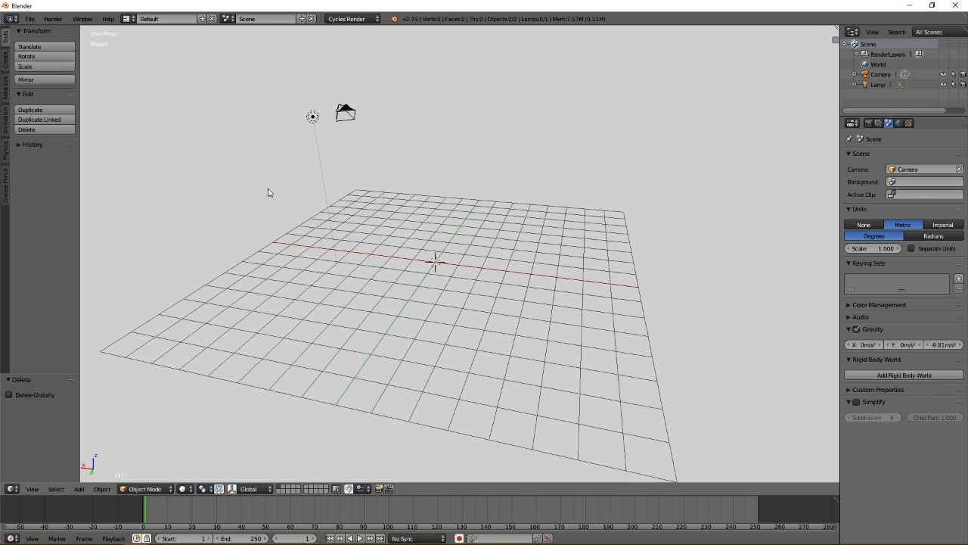
middle_click_drag(359, 280, 395, 292, "shift")
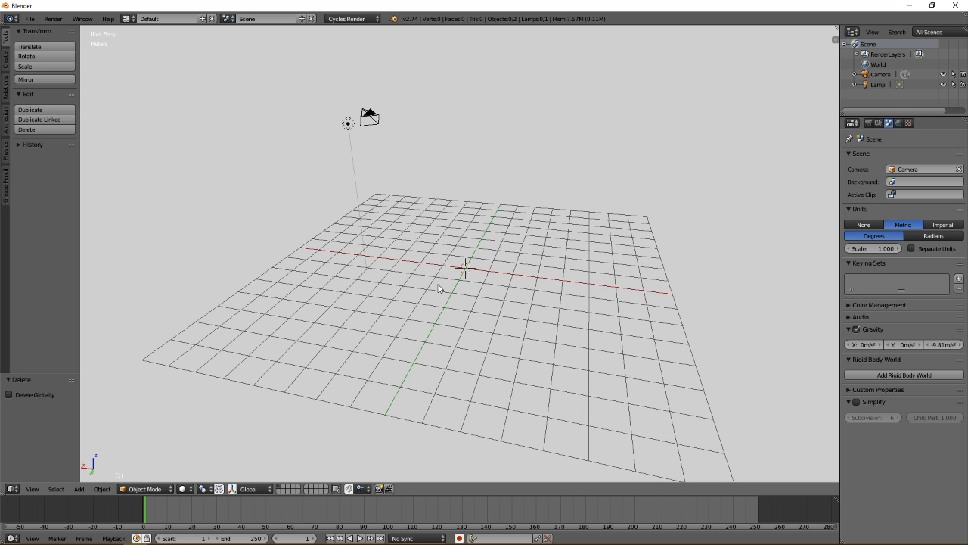
key("shift+a")
mouse_move(440, 284)
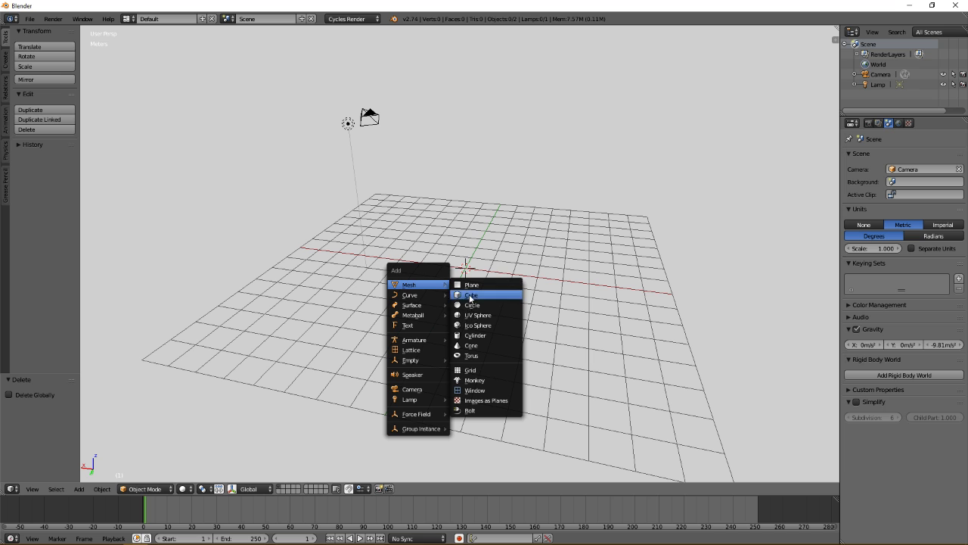
left_click(472, 335)
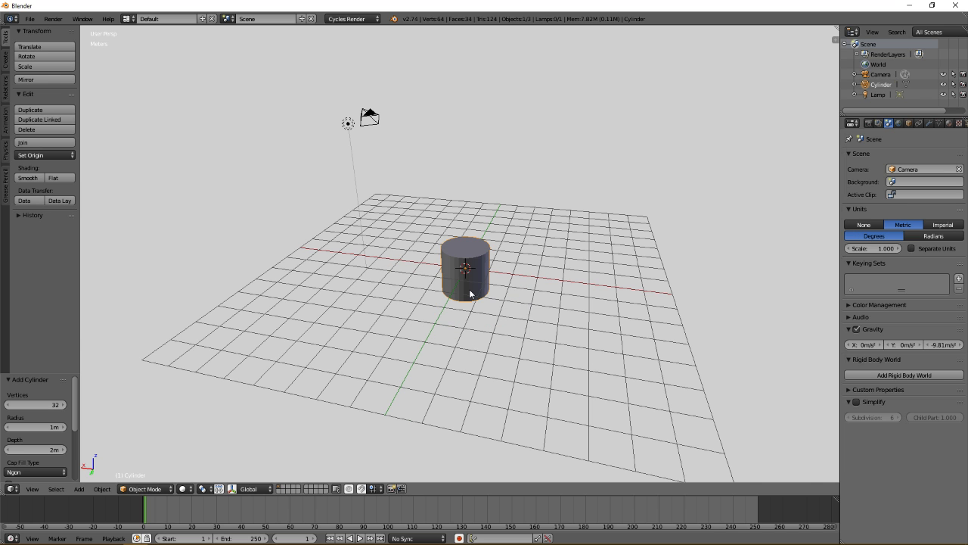
Add a cone mesh at the 3D cursor, inside the cylinder
scroll(469, 294, "up", 4)
middle_click_drag(482, 311, 470, 272, "shift")
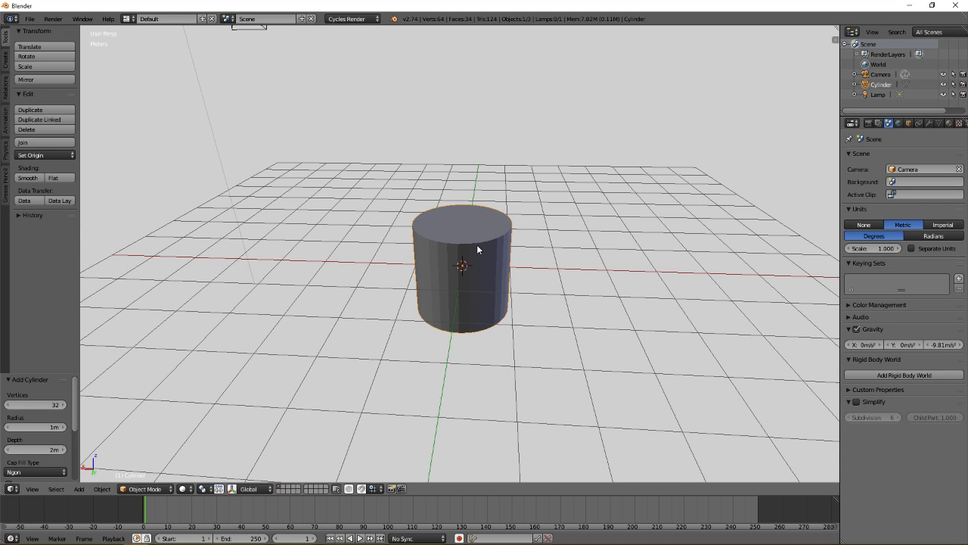
mouse_move(493, 274)
middle_mouse_down()
mouse_move(463, 272)
mouse_move(483, 274)
middle_mouse_up()
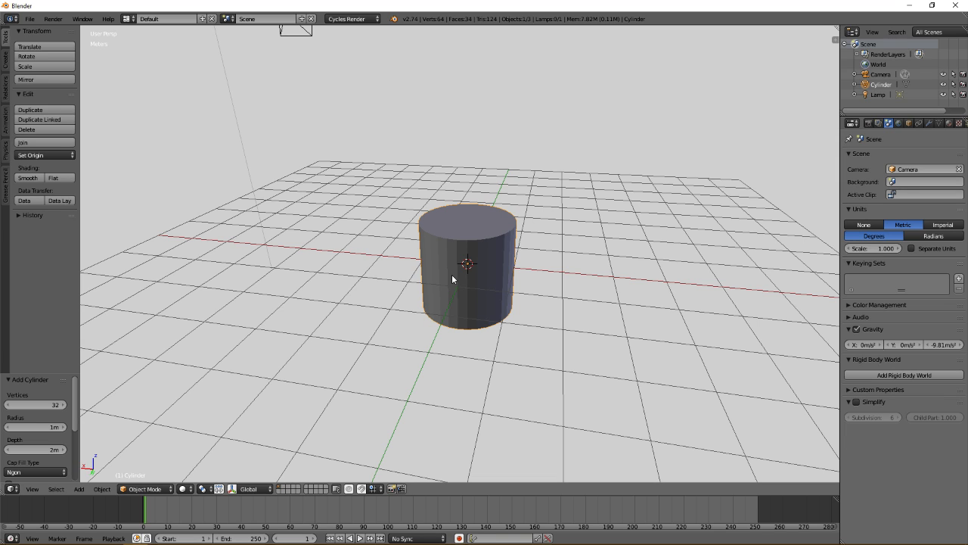
key("shift+a")
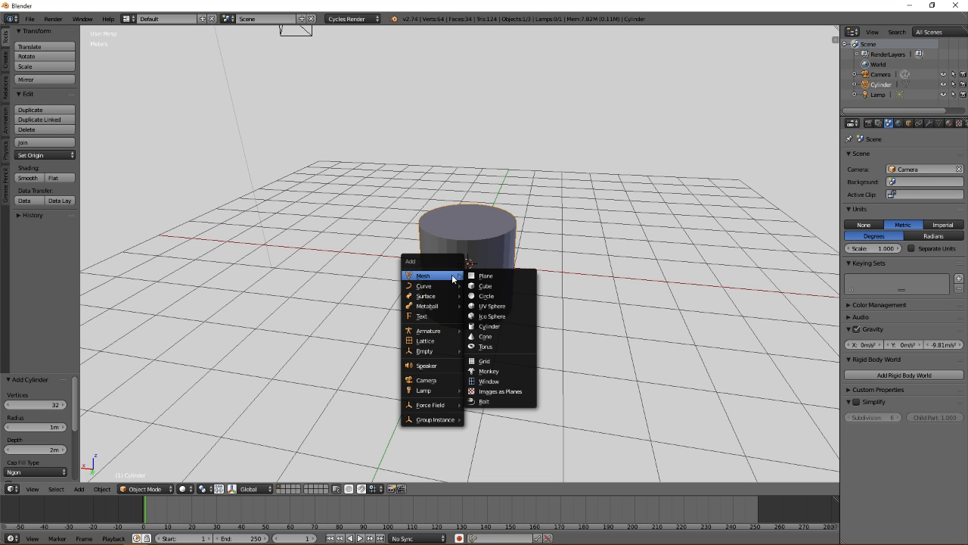
left_click(493, 340)
Show the cylinder and cone in an orthographic top view with wireframe shading
middle_click_drag(494, 308, 475, 313)
key("KP_7")
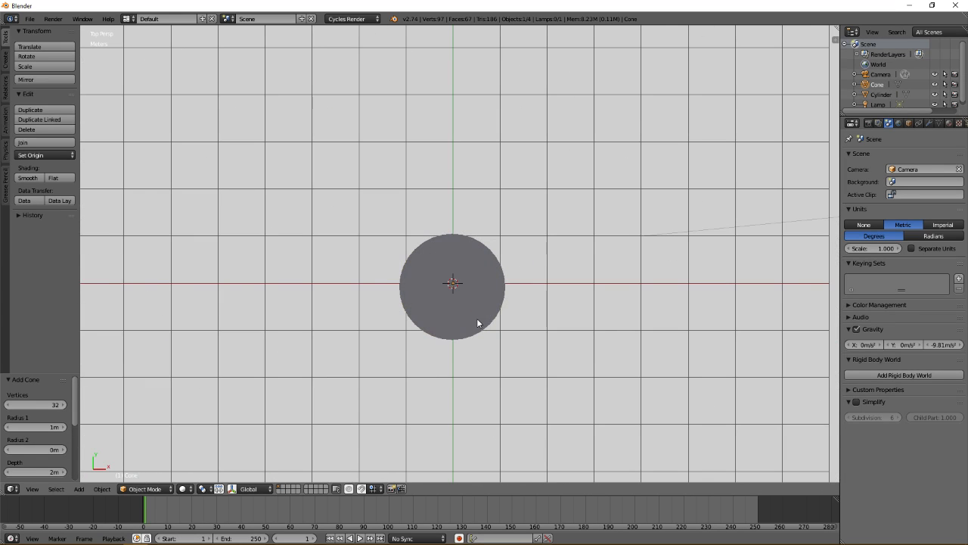
key("KP_5")
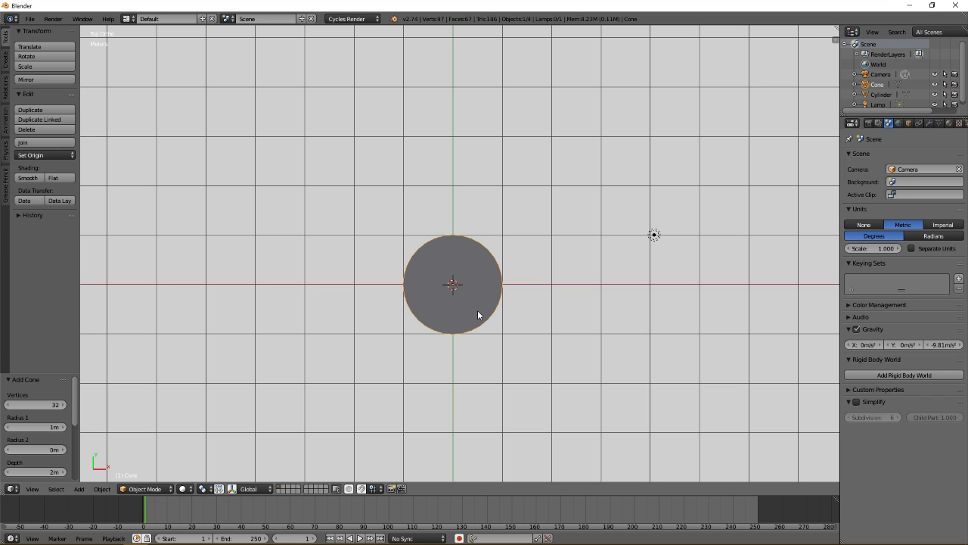
key("z")
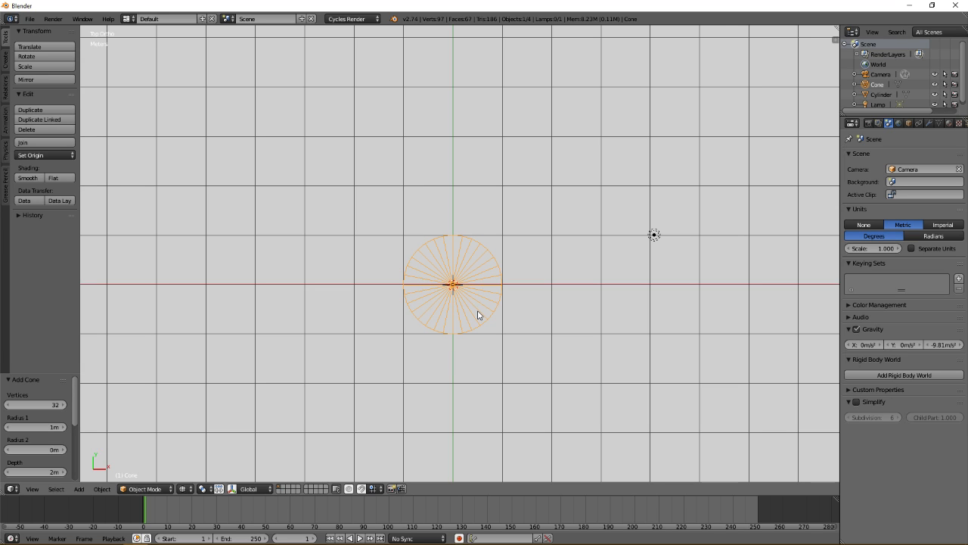
scroll(477, 315, "up", 2)
scroll(477, 314, "down", 1)
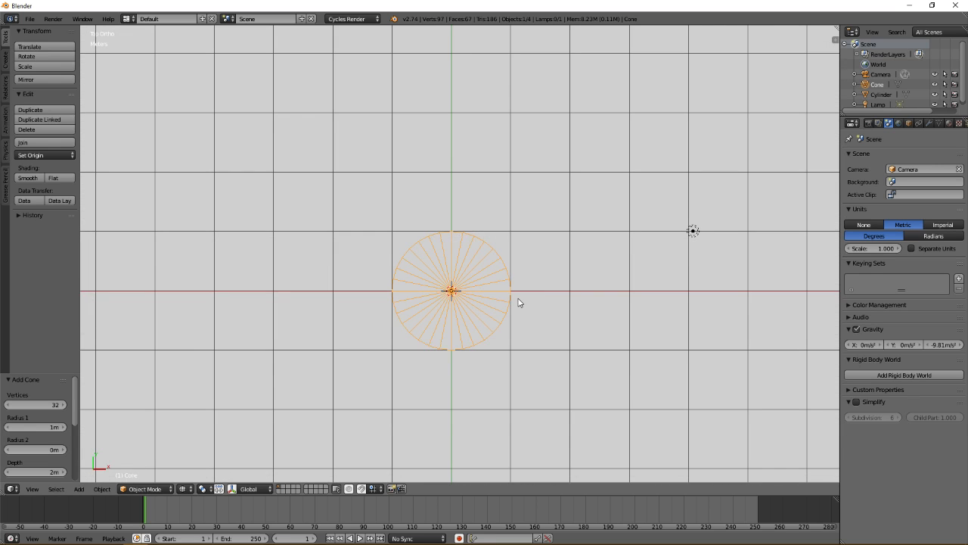
scroll(519, 302, "down", 1)
key("z")
middle_click_drag(459, 299, 480, 250)
key("z")
key("z")
key("KP_7")
key("z")
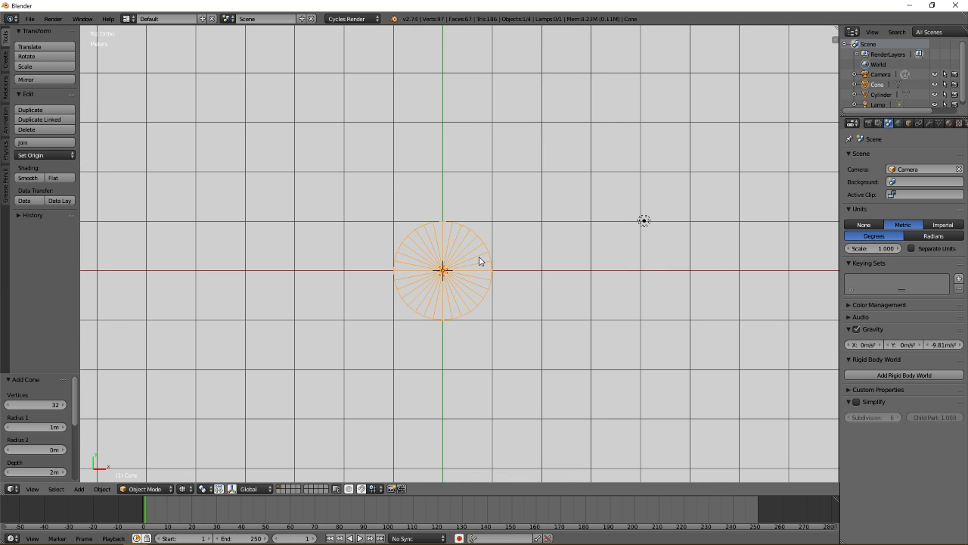
scroll(479, 259, "up", 2)
With increment snapping enabled, move the cone -1 m along the X axis onto the cylinder's edge
key("g")
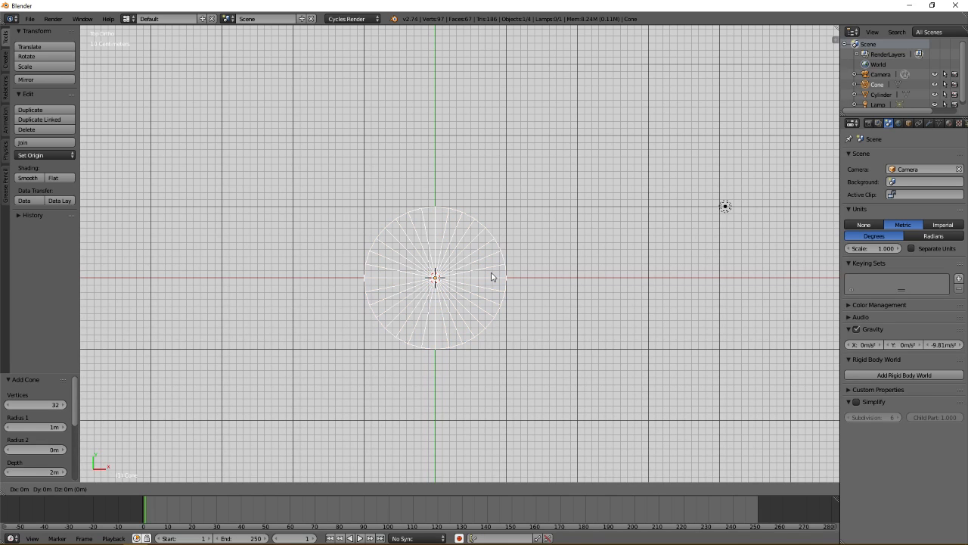
left_click(492, 277)
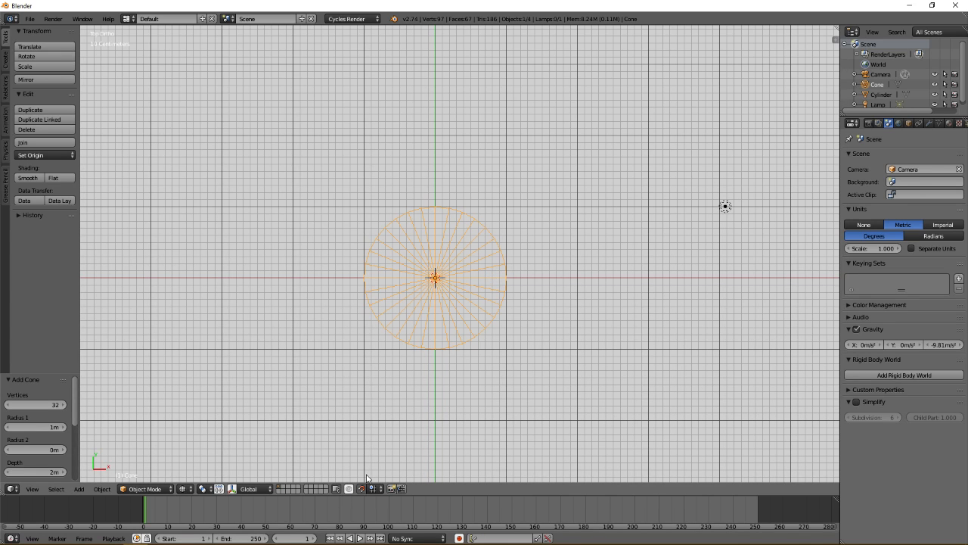
key("g")
key("z")
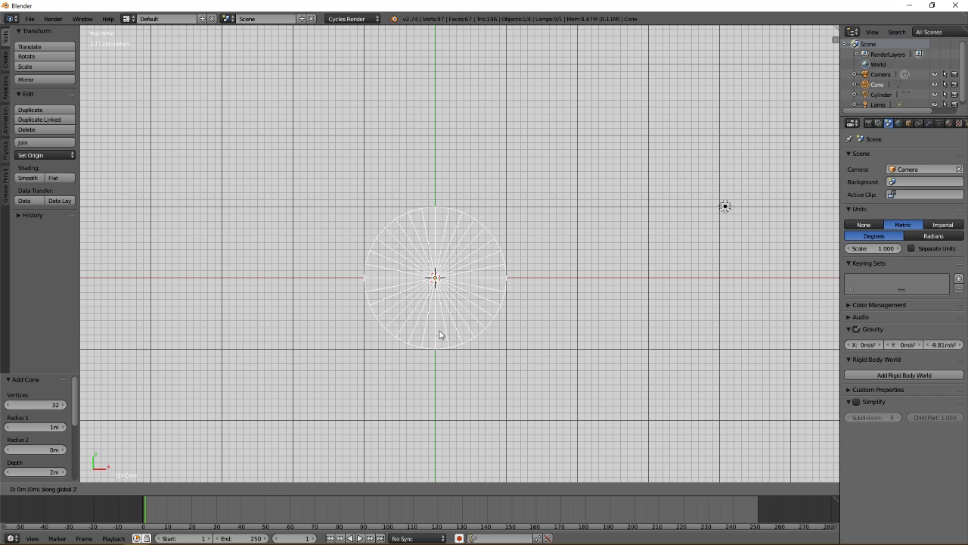
left_click(486, 323)
key("g")
key("x")
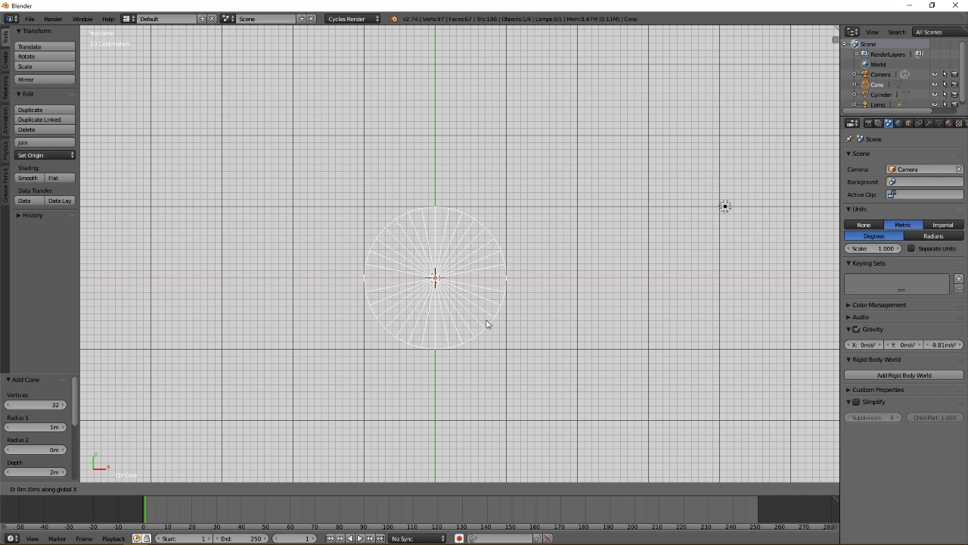
left_click(413, 318)
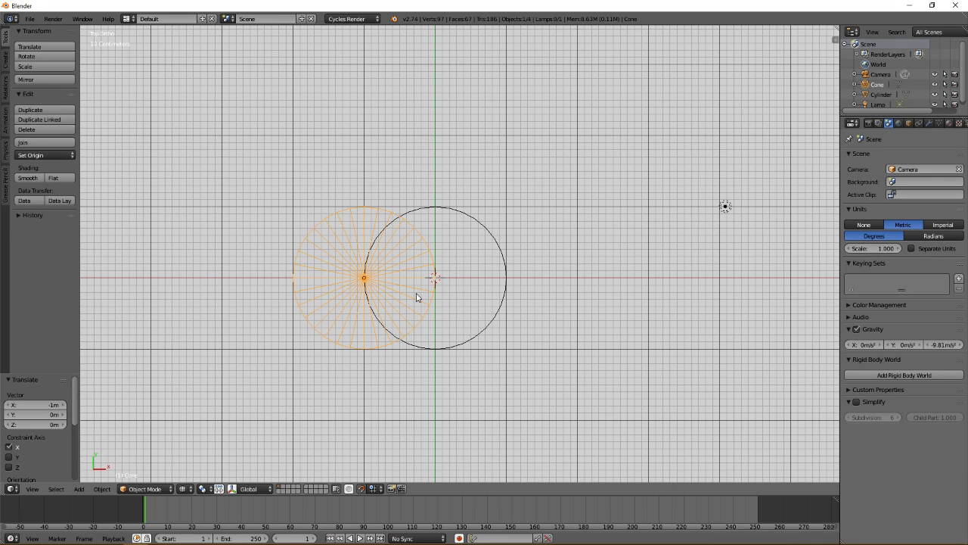
Return to solid shading and scale the cone to 0.6 in X and Y only, keeping its height locked
key("s")
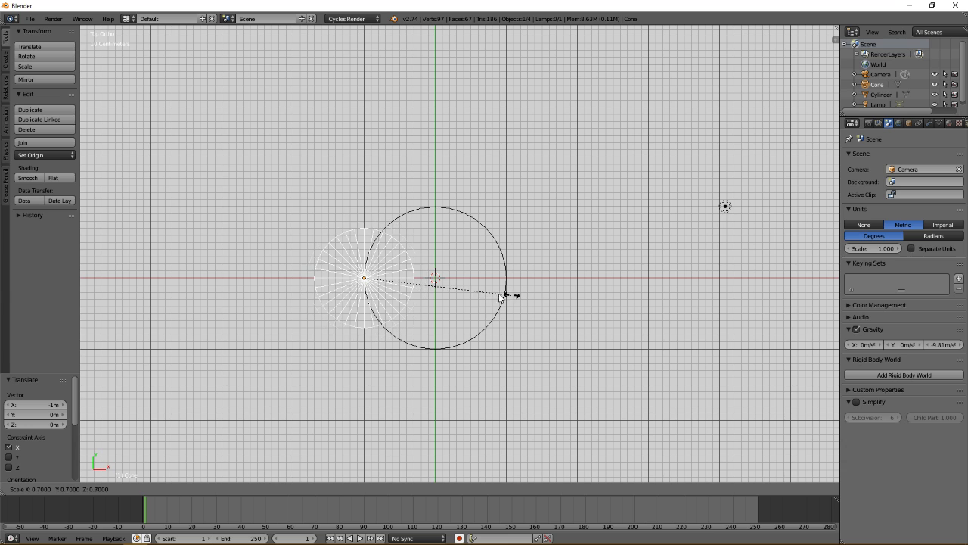
left_click(456, 292)
mouse_move(404, 337)
middle_mouse_down()
mouse_move(413, 351)
mouse_move(438, 298)
middle_mouse_up()
key("z")
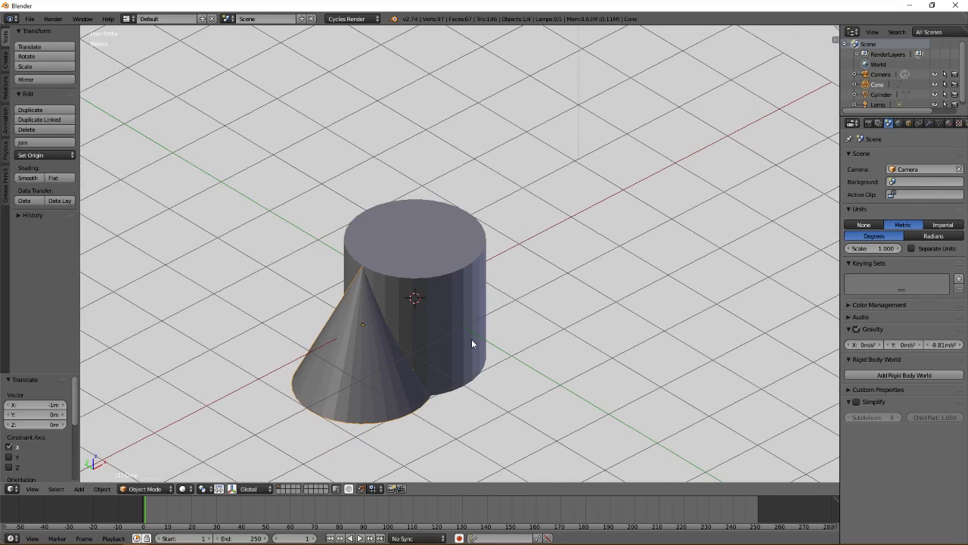
key("s")
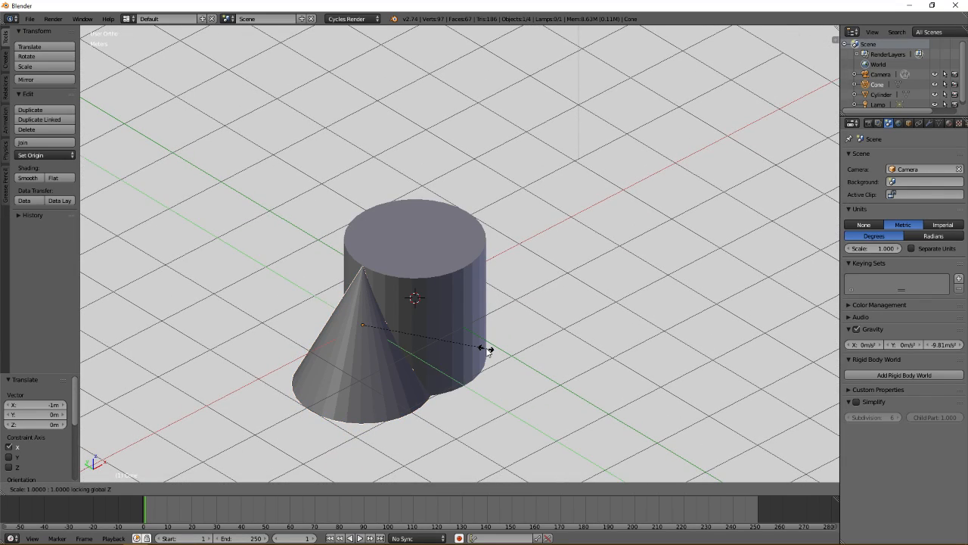
key("shift+z")
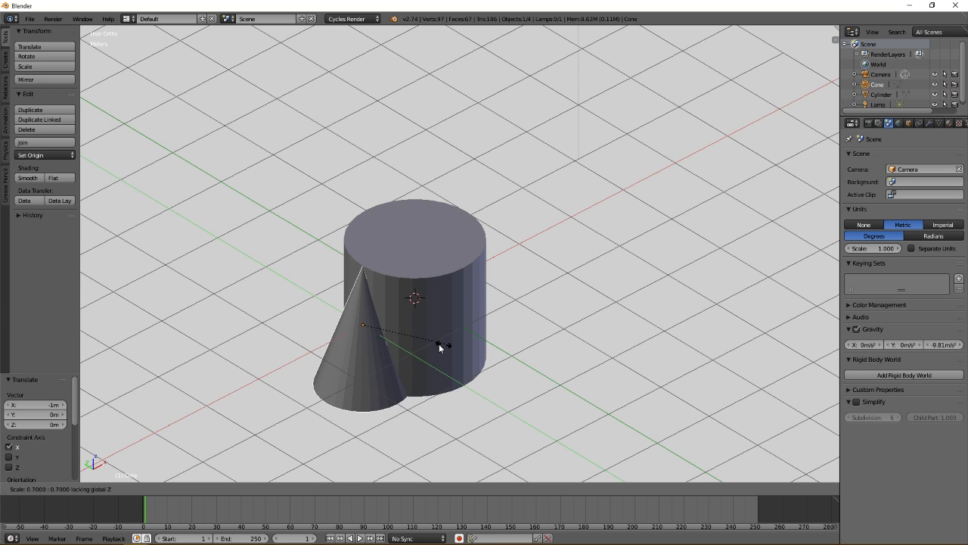
left_click(435, 346)
In top view, duplicate the cone and place the copy 2 m along X at the cylinder's opposite edge
key("KP_7")
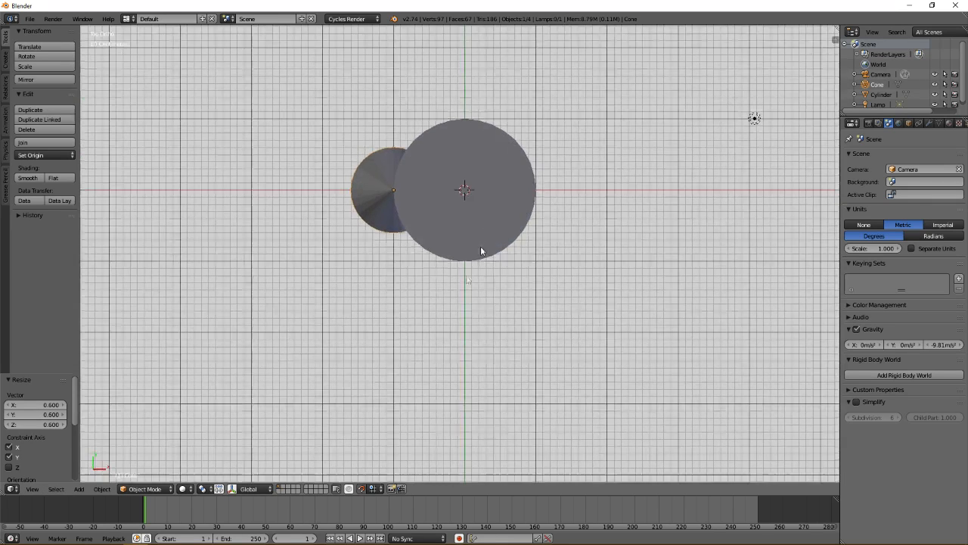
middle_click_drag(481, 247, 455, 291, "shift")
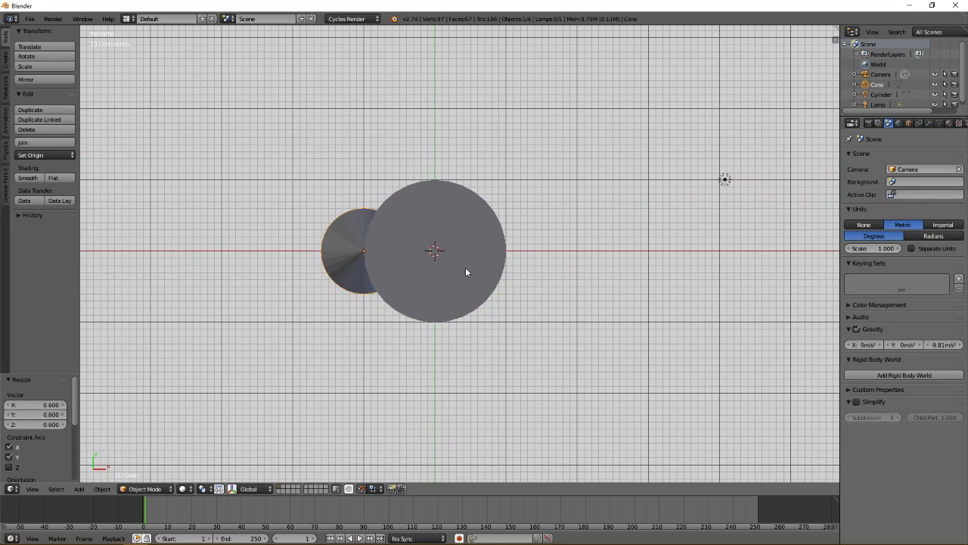
key("shift+d")
key("x")
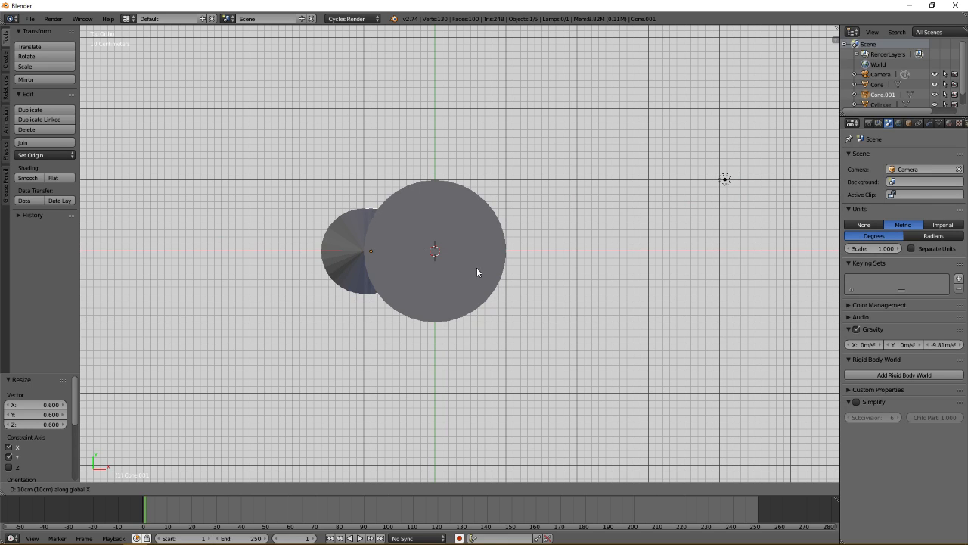
left_click(609, 279)
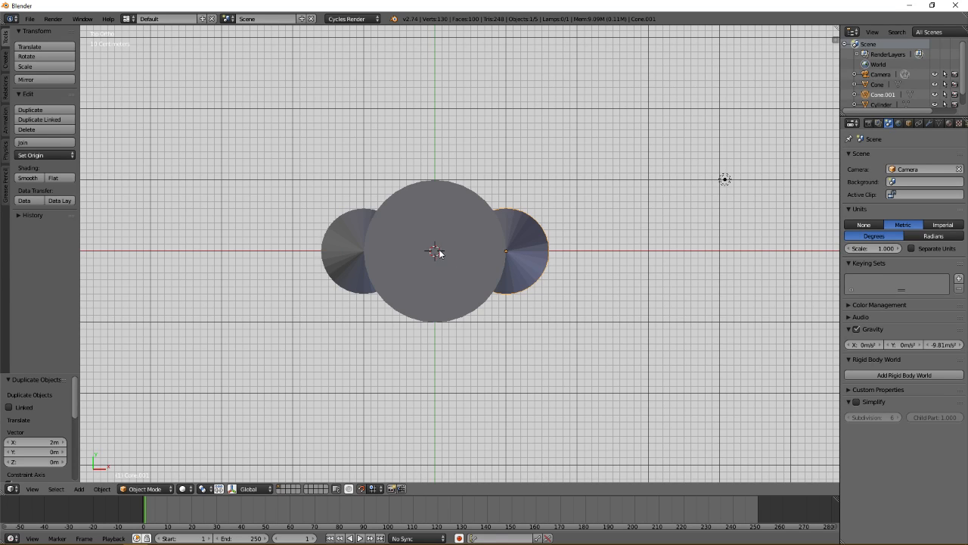
Duplicate the second cone and place the copy -1 m along X at the cylinder's centre
middle_click_drag(439, 252, 442, 274, "shift")
key("shift+d")
key("x")
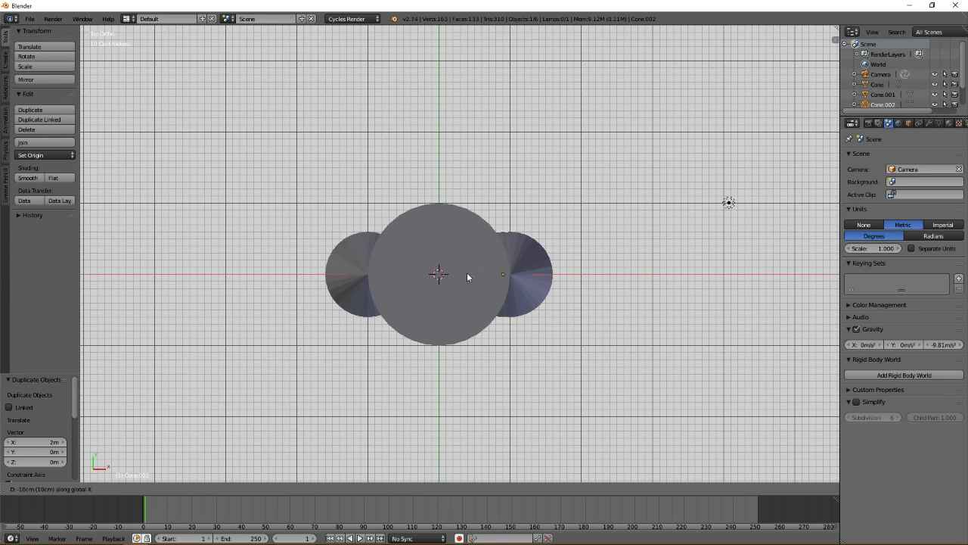
left_click(416, 278)
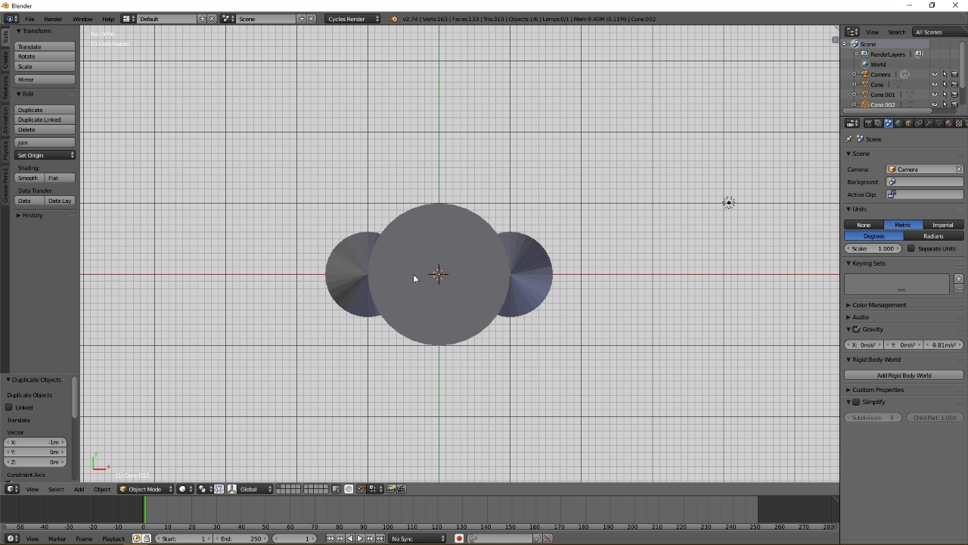
In wireframe shading, move the centre cone 1 m along Y onto the cylinder's edge
key("z")
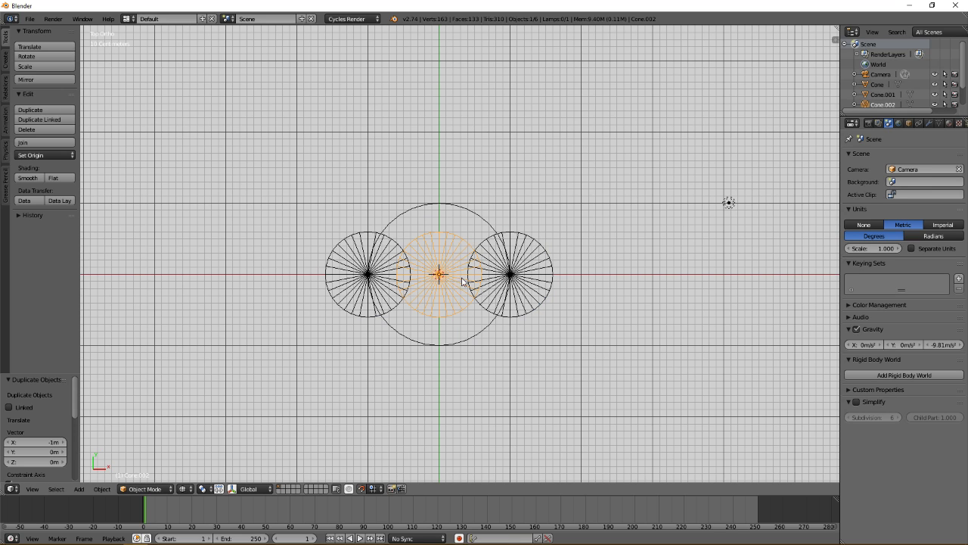
key("g")
key("y")
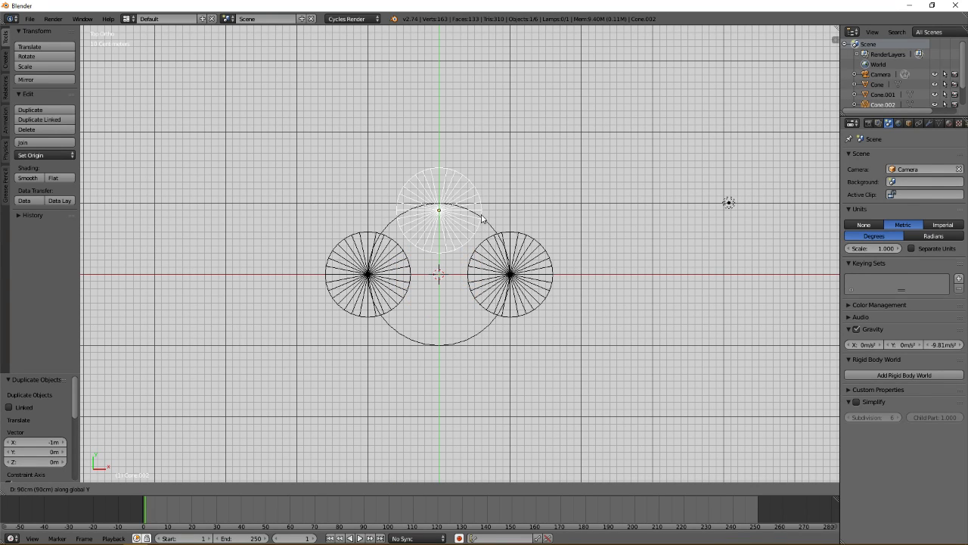
left_click(482, 216)
Duplicate the cone, place the copy -2 m along Y on the cylinder's opposite edge, and return to solid shading
key("shift+d")
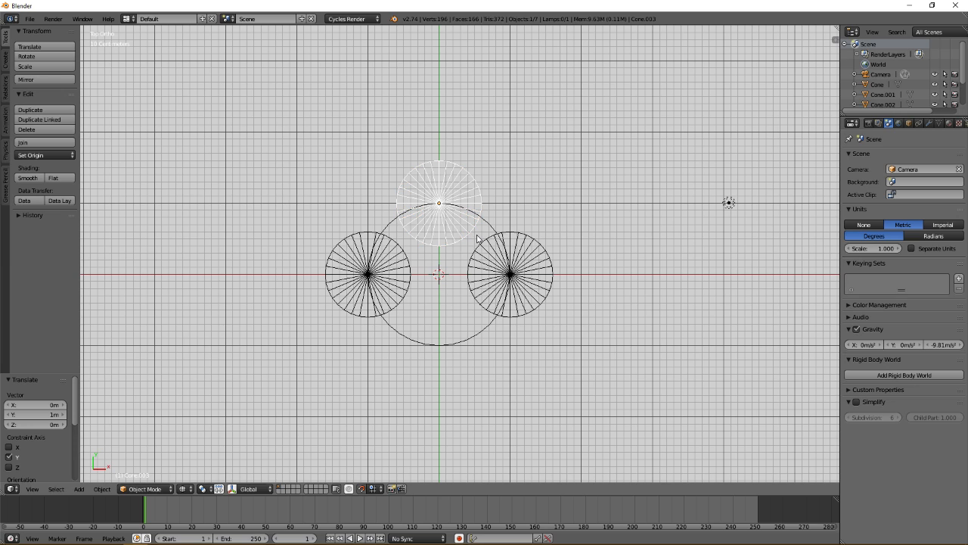
key("y")
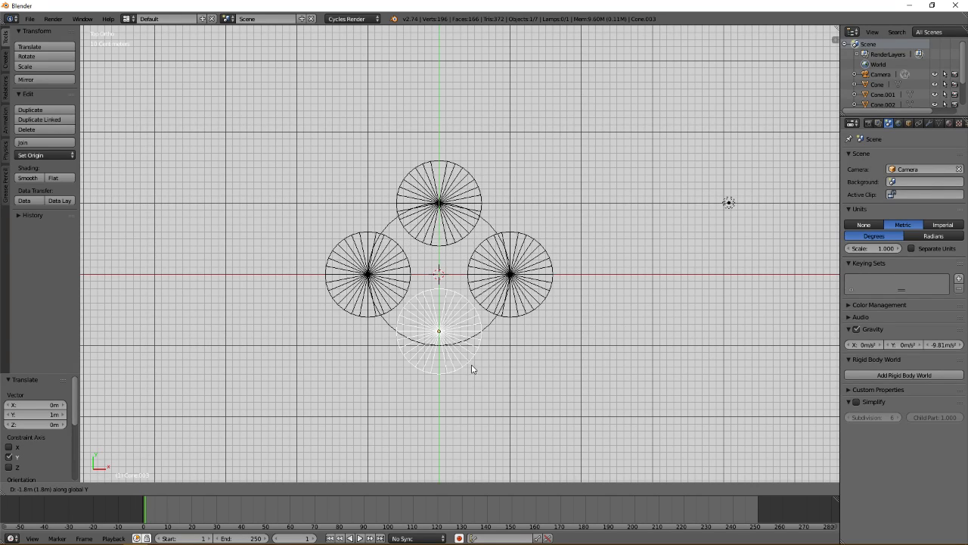
left_click(475, 385)
middle_click_drag(421, 304, 413, 256)
key("z")
Select all four cones around the cylinder, join them into one object, and clear the selection
mouse_move(452, 316)
middle_mouse_down()
mouse_move(422, 296)
mouse_move(417, 270)
mouse_move(422, 305)
mouse_move(419, 273)
mouse_move(491, 280)
mouse_move(423, 287)
mouse_move(447, 291)
mouse_move(450, 270)
mouse_move(474, 270)
mouse_move(396, 287)
middle_mouse_up()
scroll(418, 270, "up", 2)
right_click(369, 290)
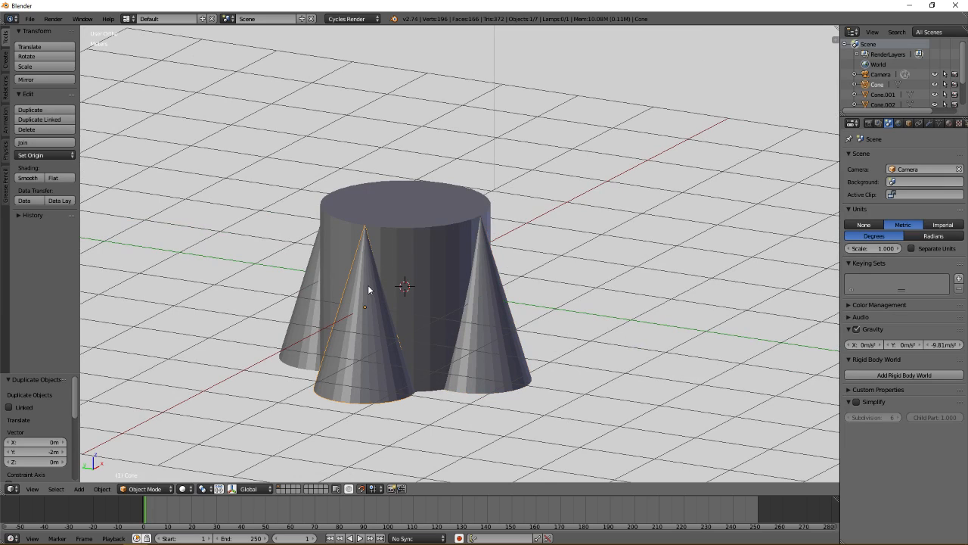
right_click(471, 273, "shift")
middle_click_drag(398, 276, 533, 296, "shift")
right_click(333, 282, "shift")
right_click(532, 297, "shift")
middle_click_drag(469, 256, 407, 264)
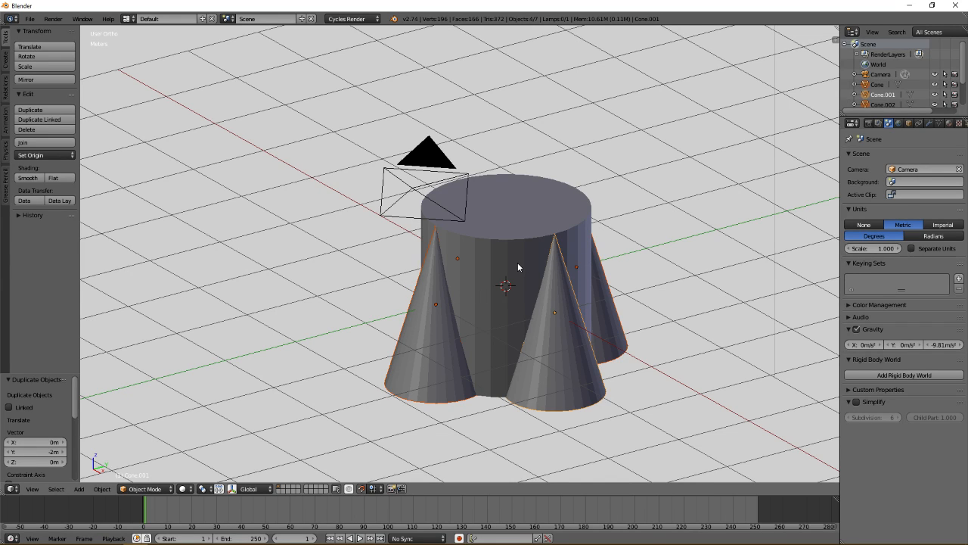
middle_click_drag(514, 270, 438, 267)
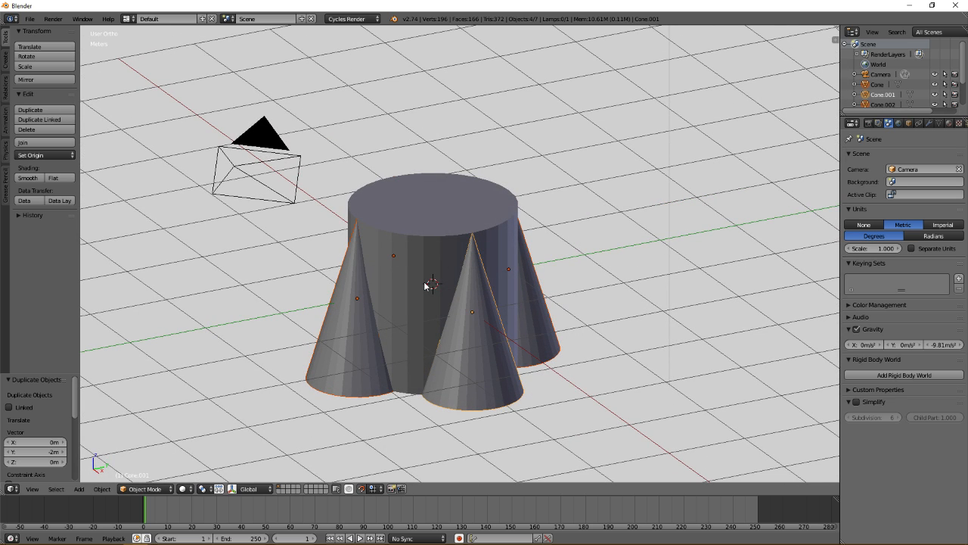
key("ctrl+j")
key("a")
mouse_move(432, 282)
middle_mouse_down()
mouse_move(465, 303)
mouse_move(431, 305)
mouse_move(439, 325)
mouse_move(457, 332)
mouse_move(431, 320)
mouse_move(428, 294)
middle_mouse_up()
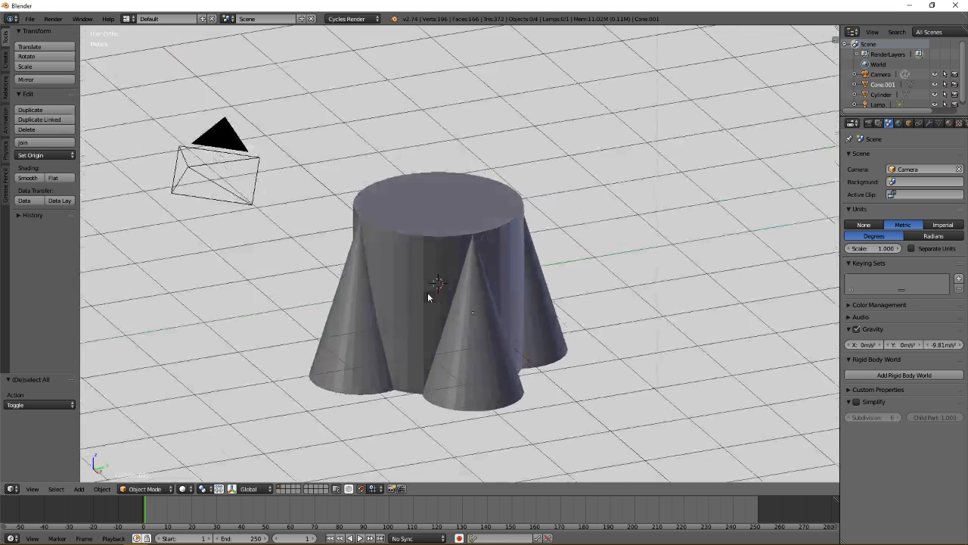
In Edit Mode and front view, knife a straight horizontal cut through all four cones just below their tips, with cut-through on
key("Tab")
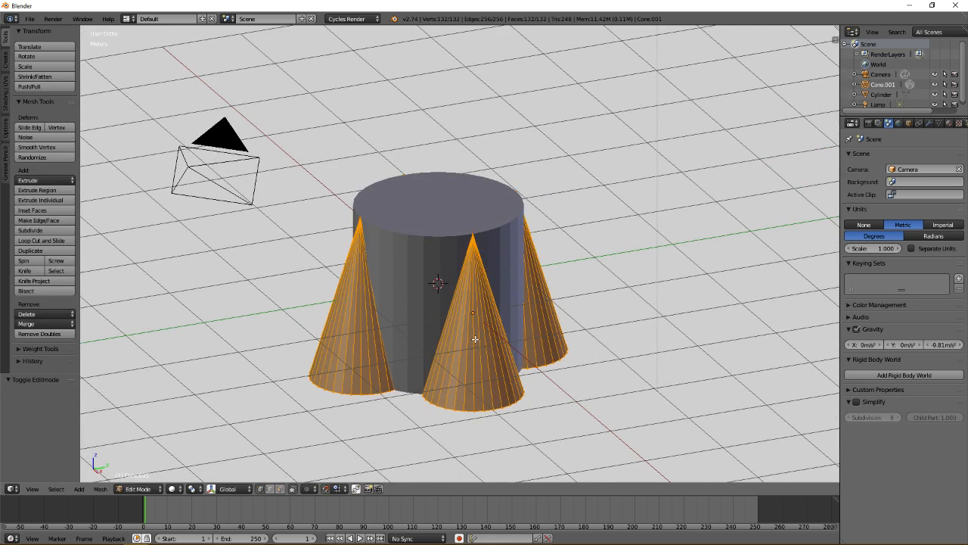
key("a")
key("KP_1")
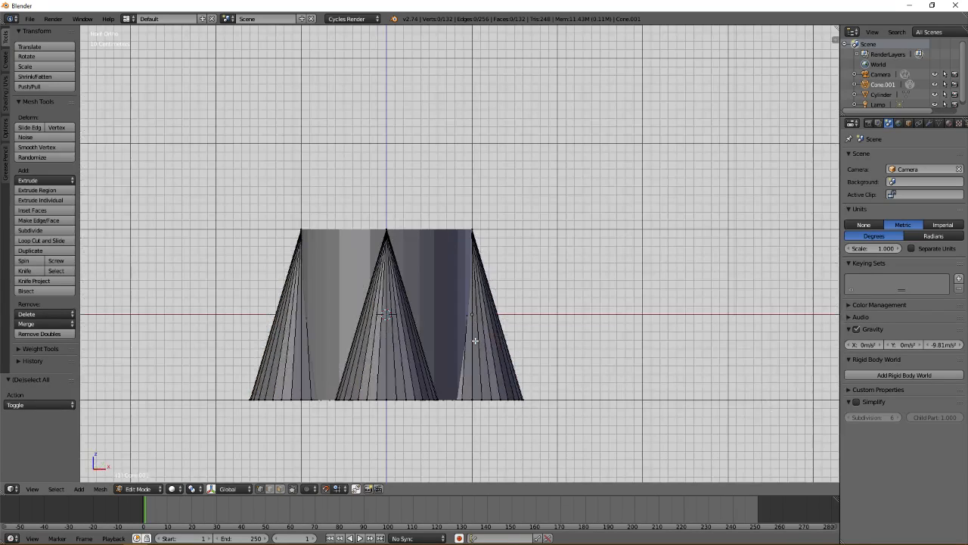
middle_click_drag(422, 328, 468, 304, "shift")
scroll(468, 305, "up", 2)
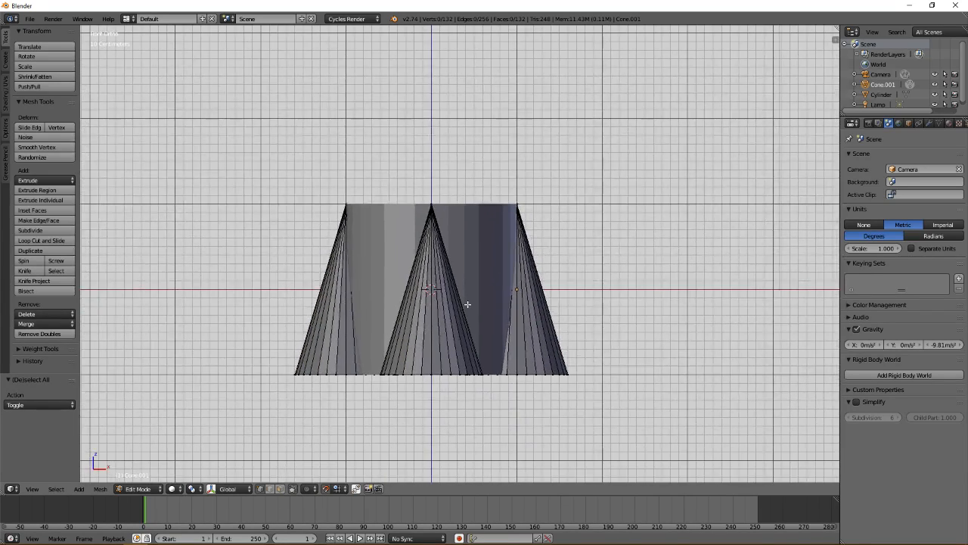
middle_click_drag(448, 305, 457, 302, "shift")
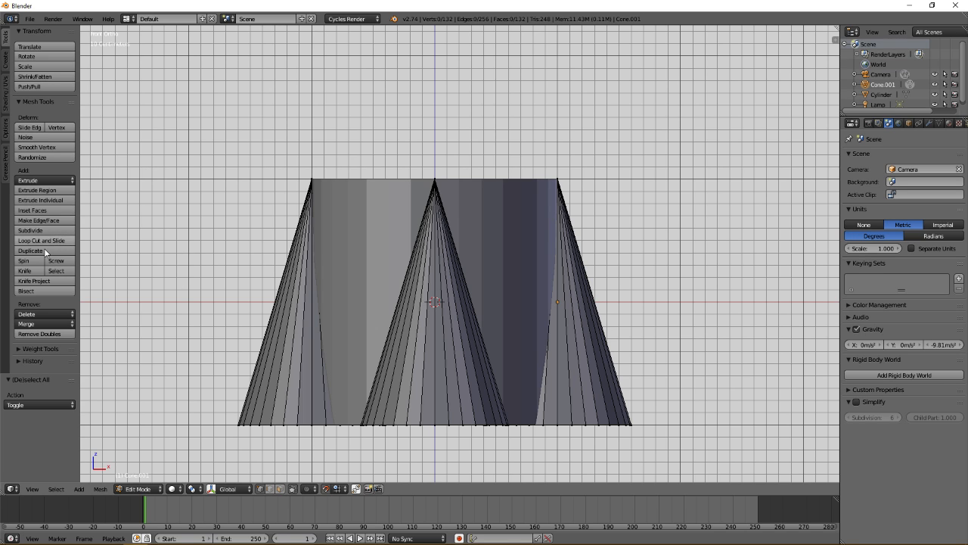
left_click(35, 271)
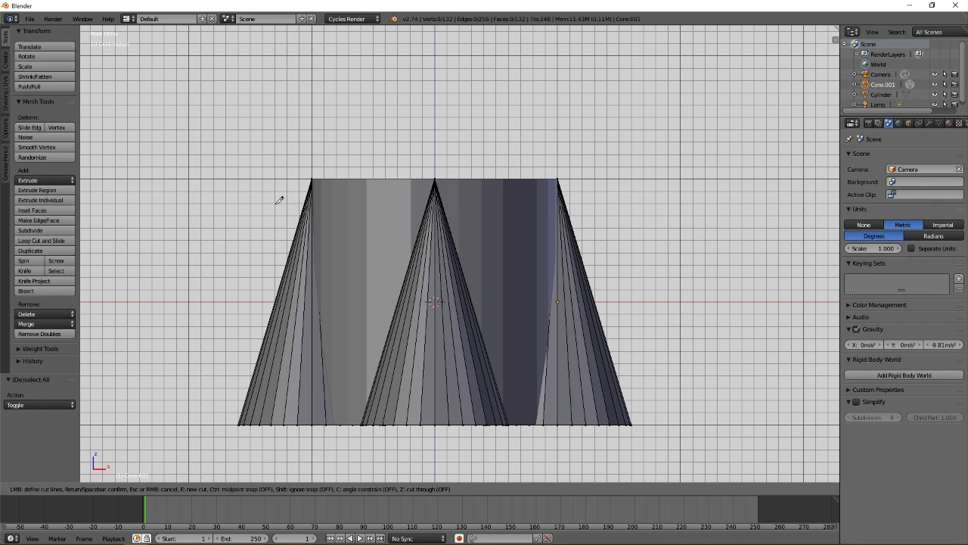
left_click(277, 203)
key("c")
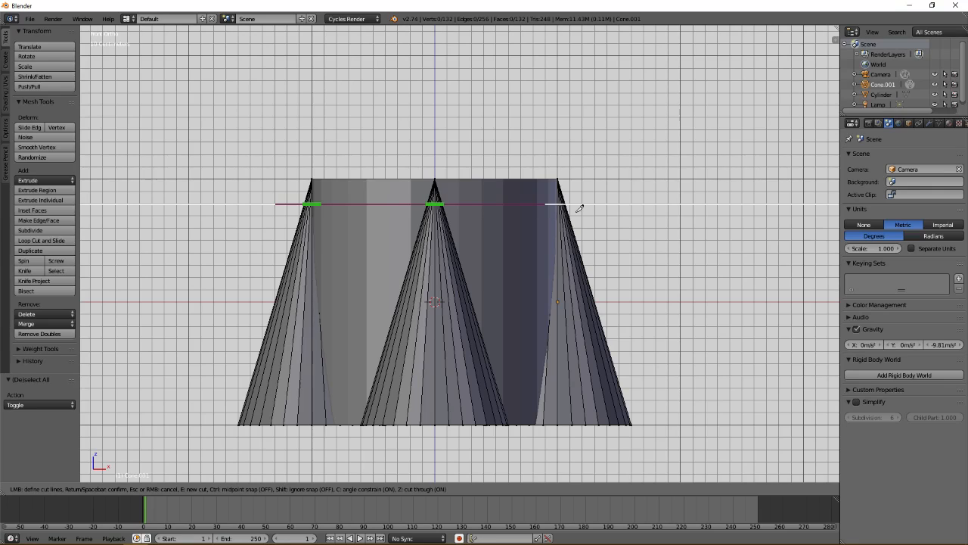
left_click(584, 205)
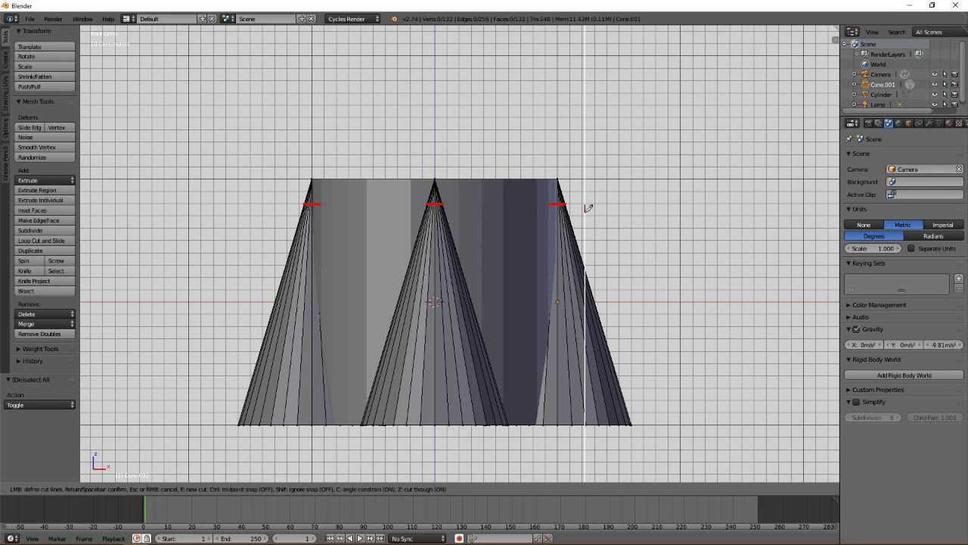
key("Return")
key("a")
In wireframe front view, box-select the tip vertices of all four cones and delete them
middle_click_drag(523, 214, 455, 246)
key("KP_1")
key("a")
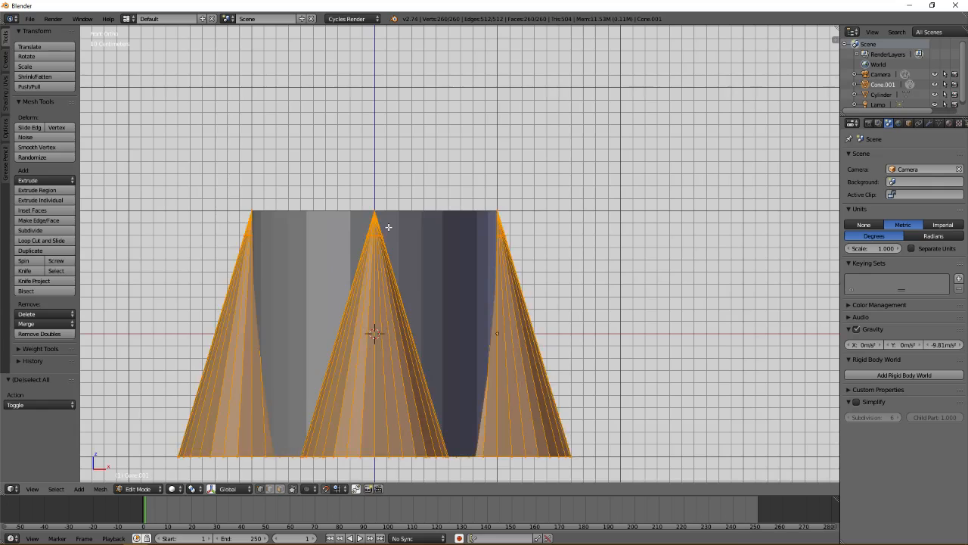
key("a")
mouse_move(383, 225)
middle_mouse_down("shift")
mouse_move(408, 237)
mouse_move(392, 247)
middle_mouse_up("shift")
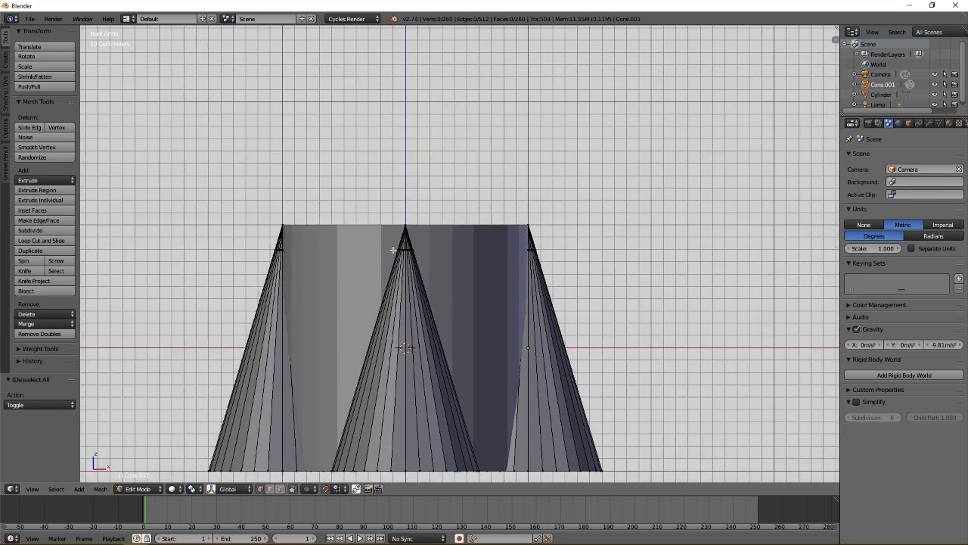
scroll(391, 248, "up", 1)
key("z")
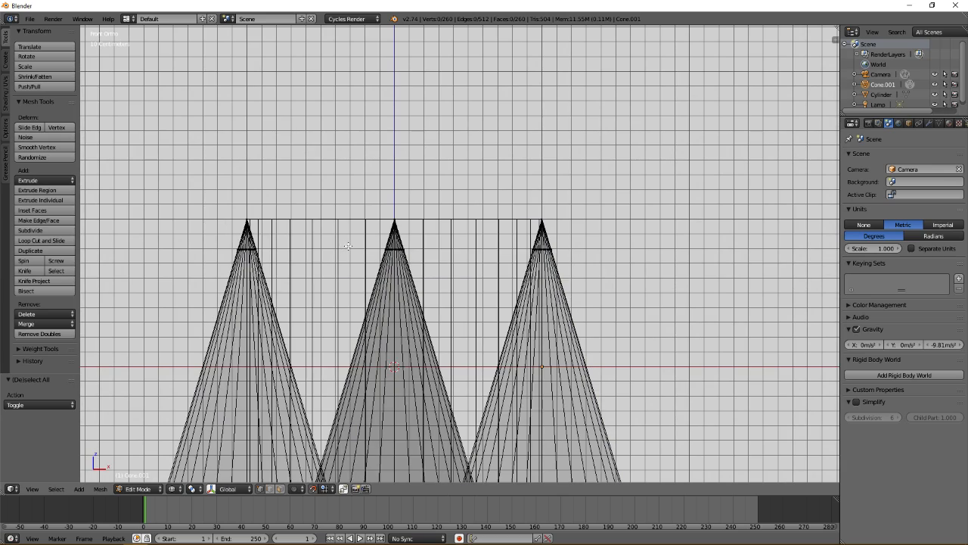
middle_click_drag(348, 245, 374, 226, "shift")
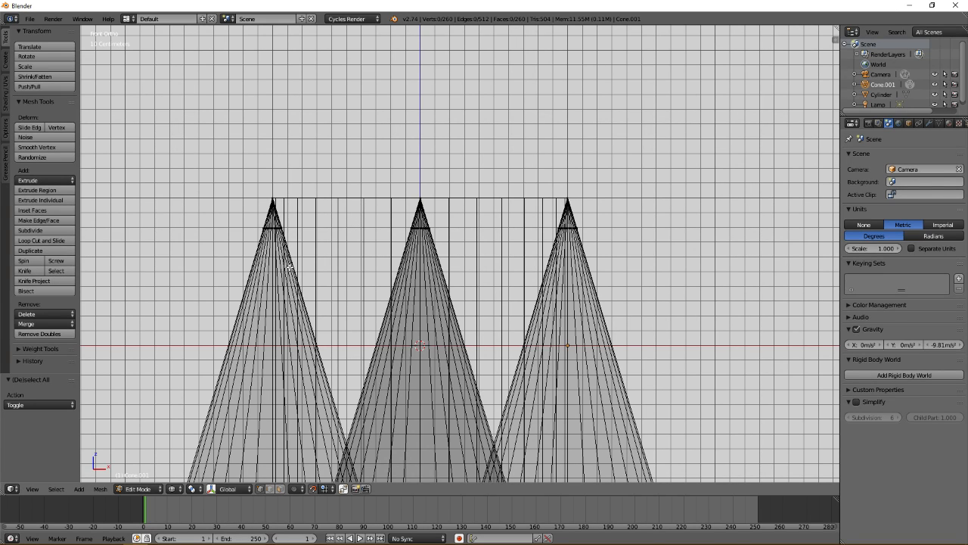
left_click_drag(470, 199, 603, 210)
middle_click_drag(468, 254, 454, 259)
key("x")
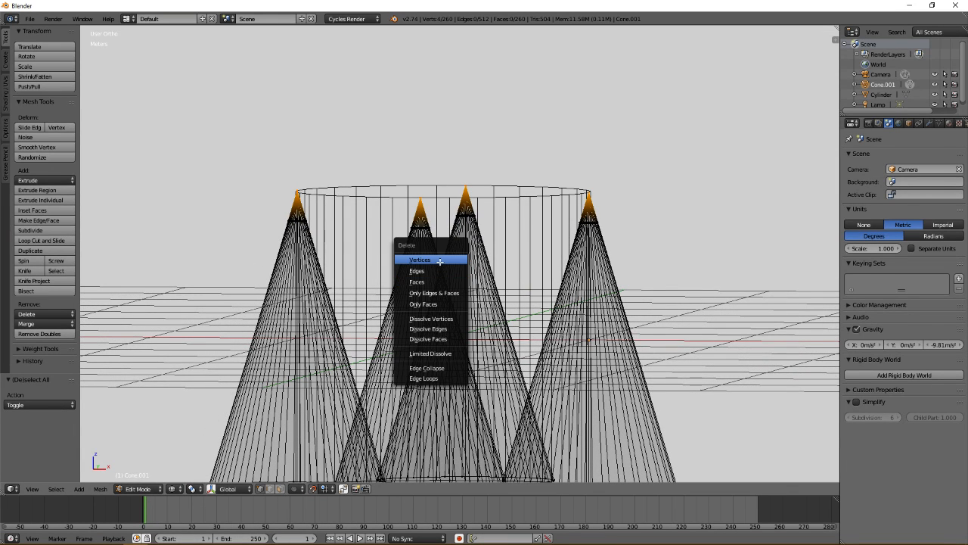
left_click(438, 260)
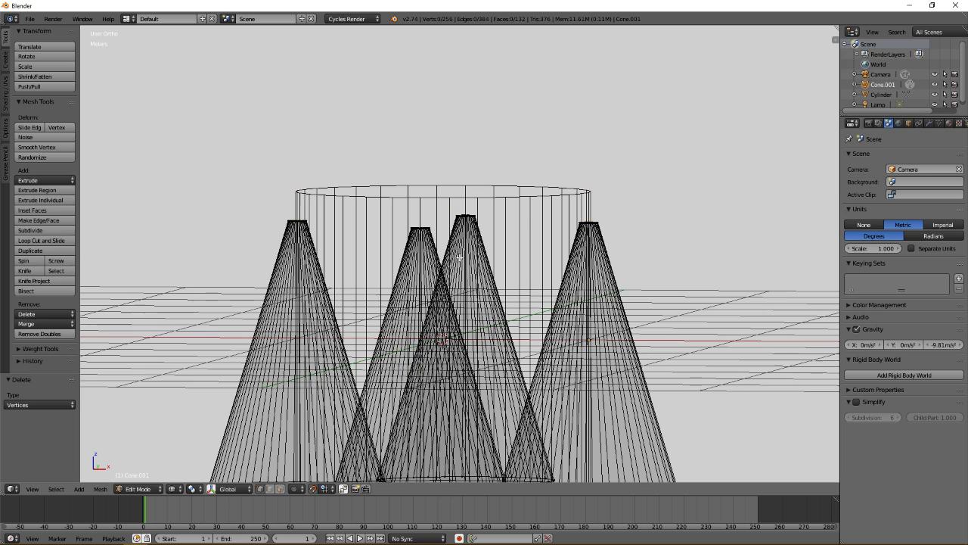
Box-select the open top rims of all four cones, return to solid shading, and extrude the rims in place
left_click_drag(246, 157, 597, 235)
mouse_move(597, 234)
middle_mouse_down()
mouse_move(531, 280)
mouse_move(607, 285)
middle_mouse_up()
key("z")
key("e")
key("z")
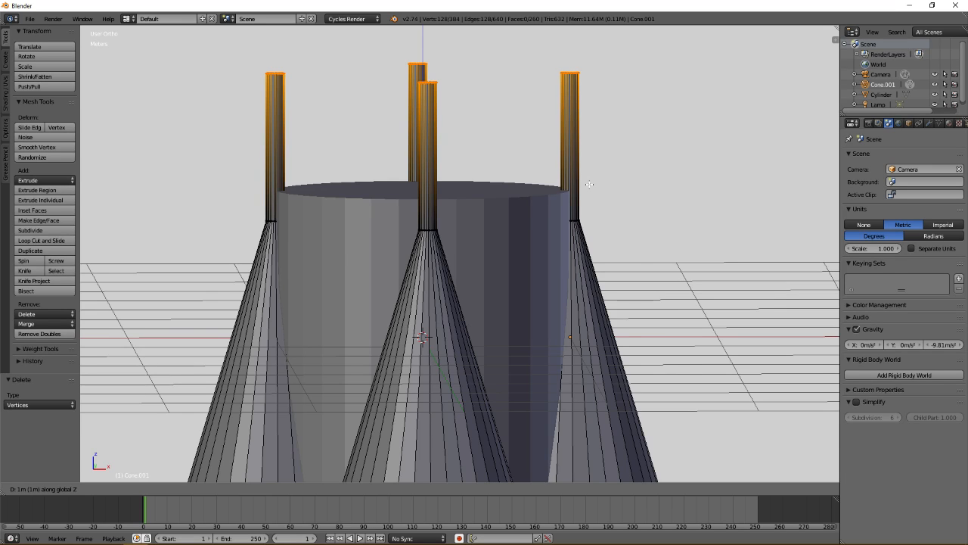
key("Escape")
scroll(518, 217, "down", 1)
scroll(518, 217, "down", 4)
middle_click_drag(524, 270, 512, 263)
key("e")
key("z")
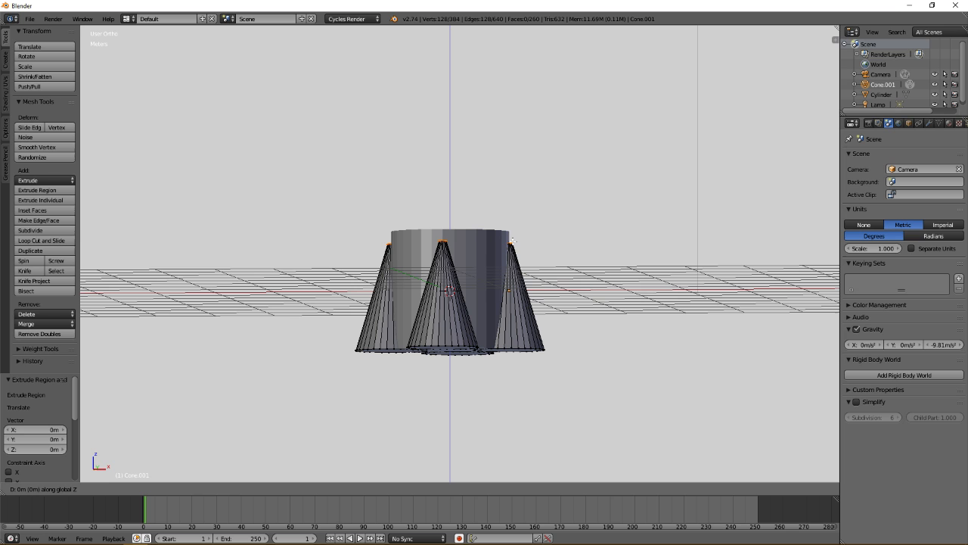
key("Escape")
scroll(492, 243, "up", 3)
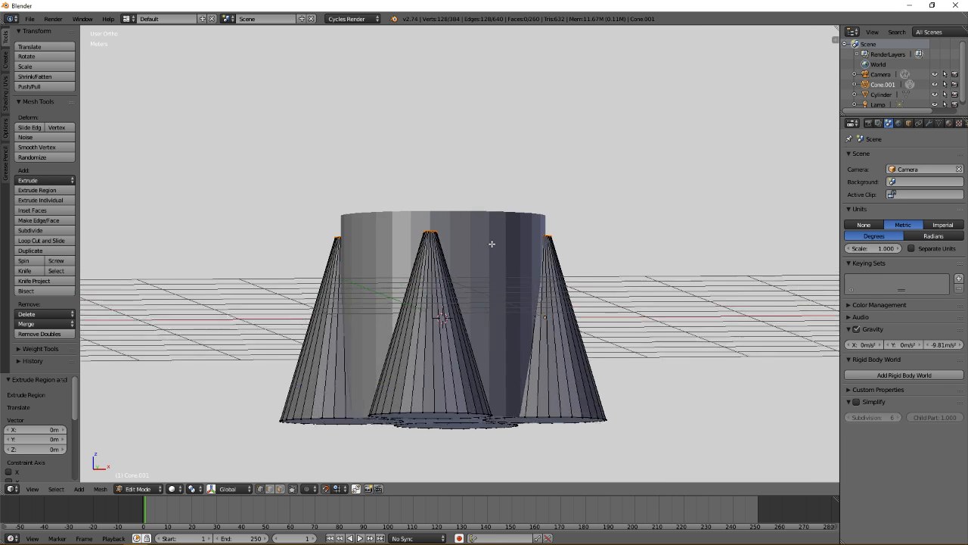
scroll(492, 244, "up", 4)
scroll(484, 246, "down", 2)
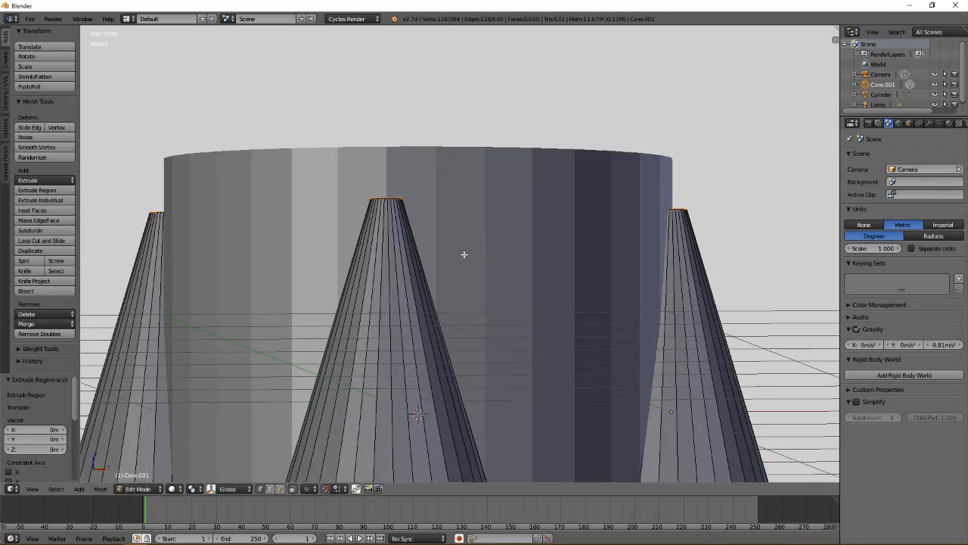
In front view, raise the extruded cone rims 20 cm along Z to the cylinder's top
key("KP_1")
middle_click_drag(459, 274, 486, 295, "shift")
scroll(486, 295, "up", 1)
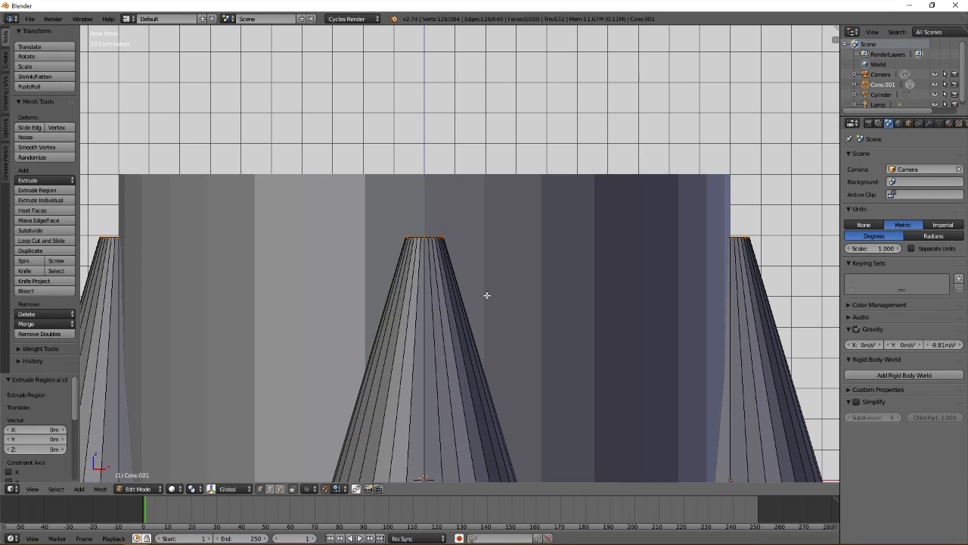
key("e")
key("z")
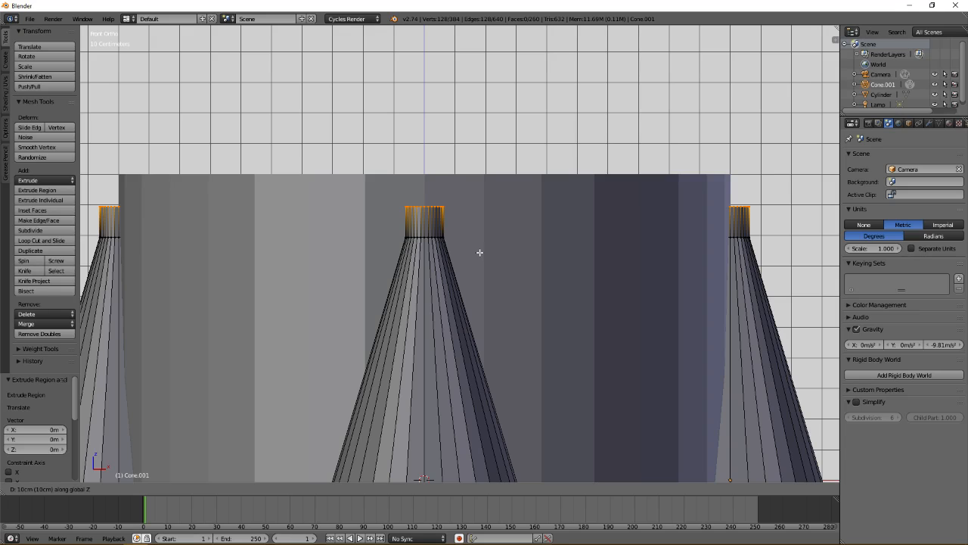
left_click(479, 243)
Scale the raised rims of the cones together to 0.9, clear the selection, and leave Edit Mode
middle_click_drag(537, 282, 459, 282)
middle_click_drag(641, 303, 520, 304, "shift")
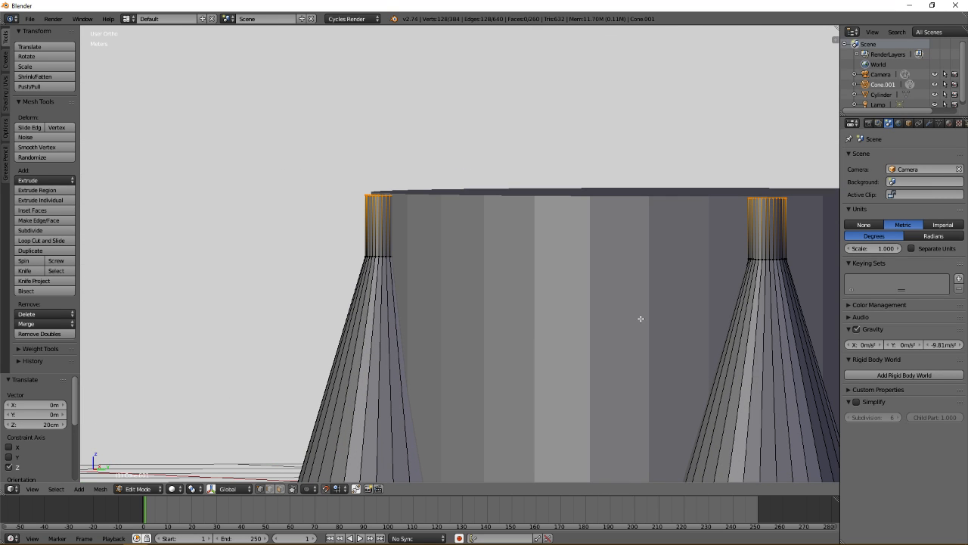
key("s")
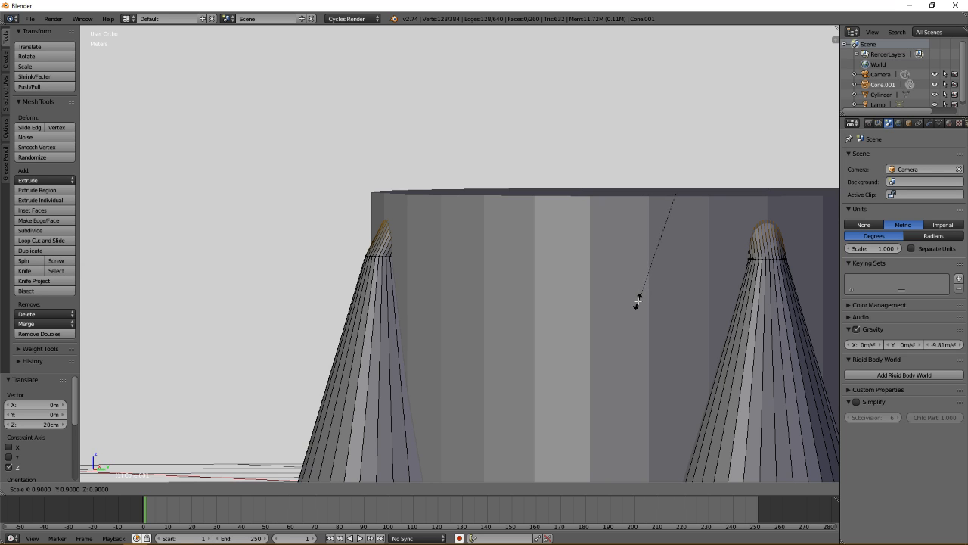
left_click(637, 301)
key("a")
scroll(496, 294, "down", 5)
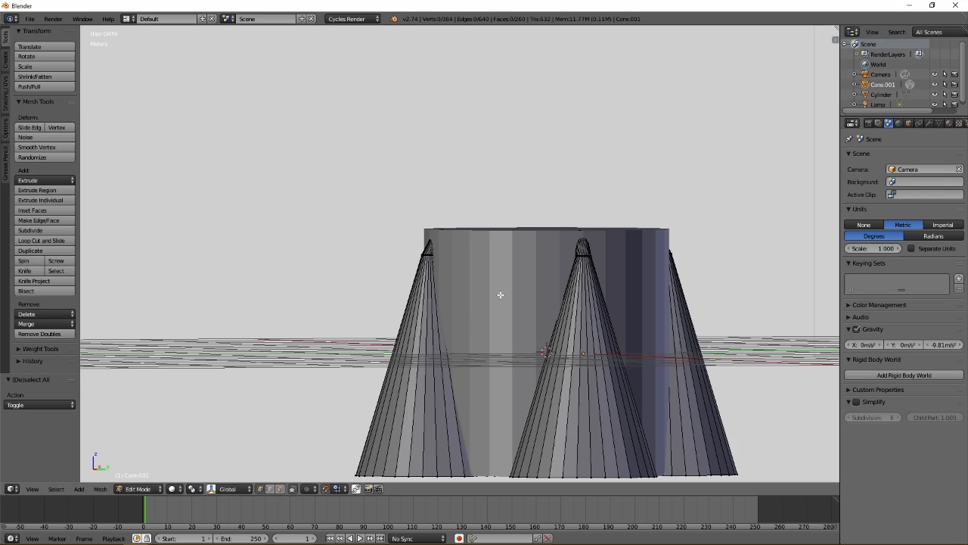
middle_click_drag(493, 294, 524, 251)
middle_click_drag(421, 224, 444, 238, "shift")
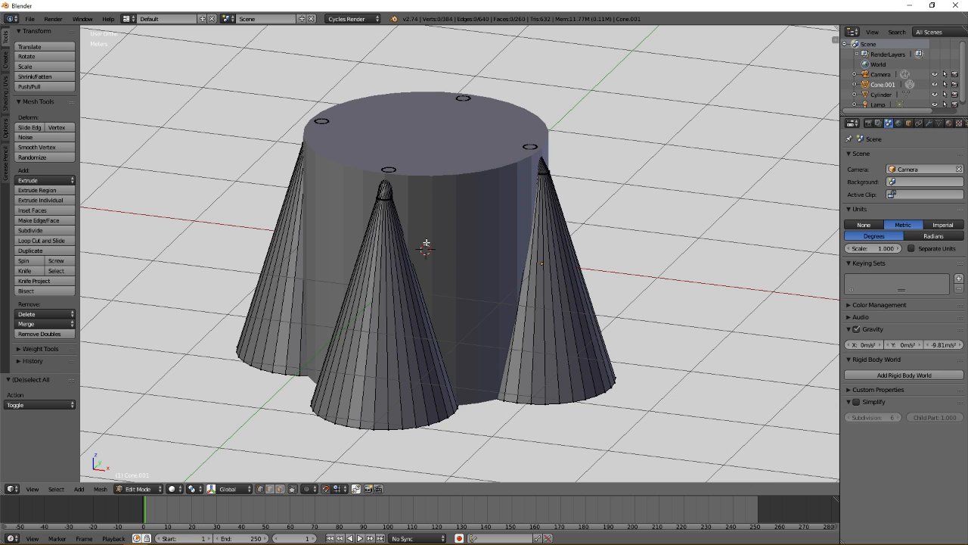
key("Tab")
middle_click_drag(422, 249, 356, 250)
middle_click_drag(547, 232, 490, 240, "shift")
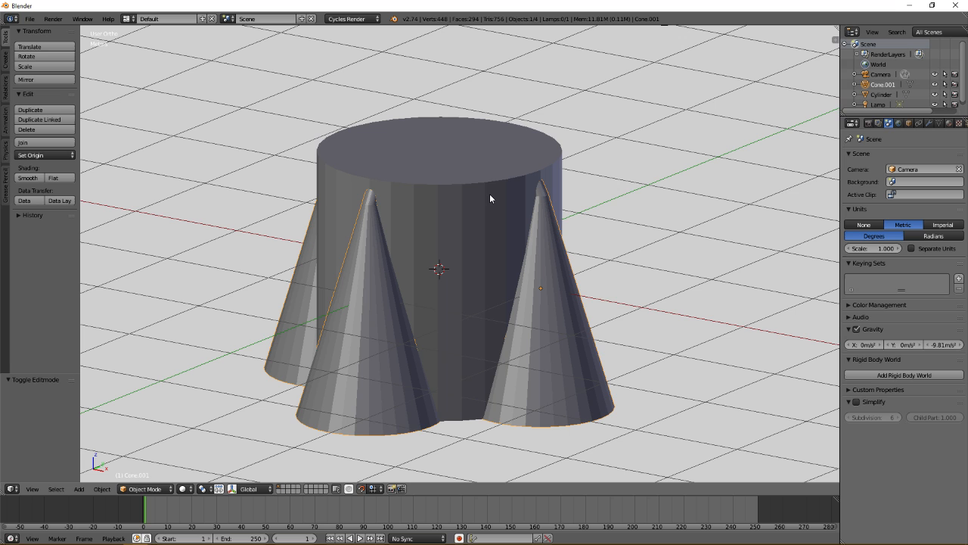
middle_click_drag(499, 219, 341, 258)
key("g")
key("z")
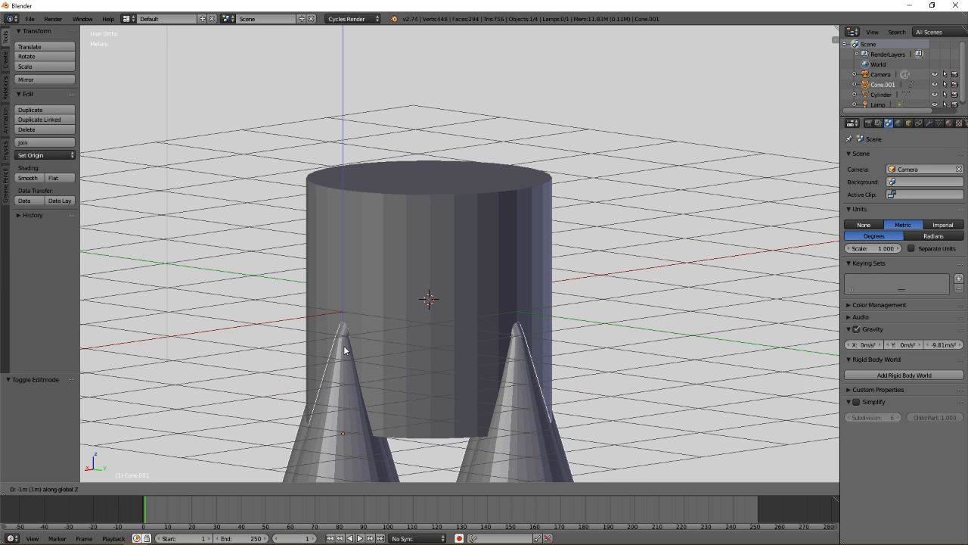
key("Escape")
In front view, lower the joined cones 10 cm along Z and clear the selection
key("KP_1")
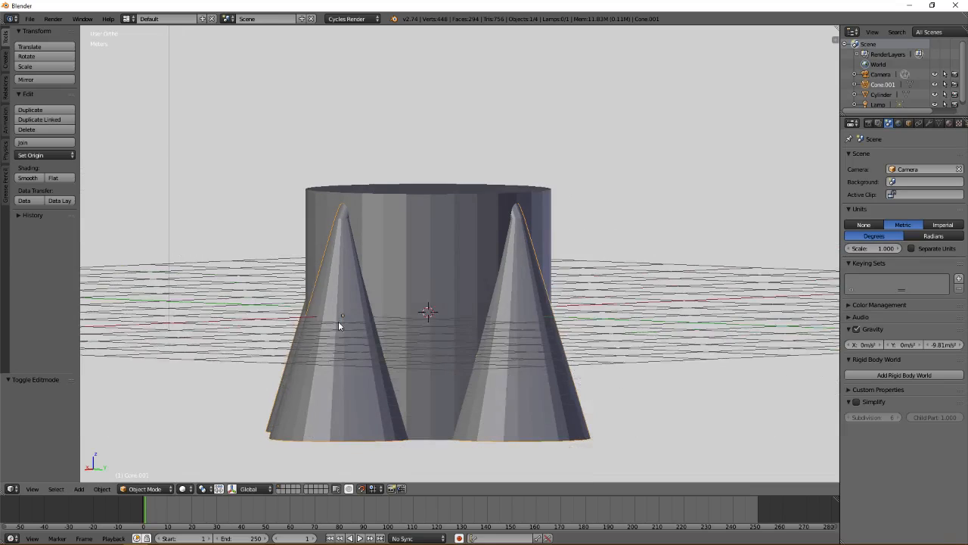
key("KP_5")
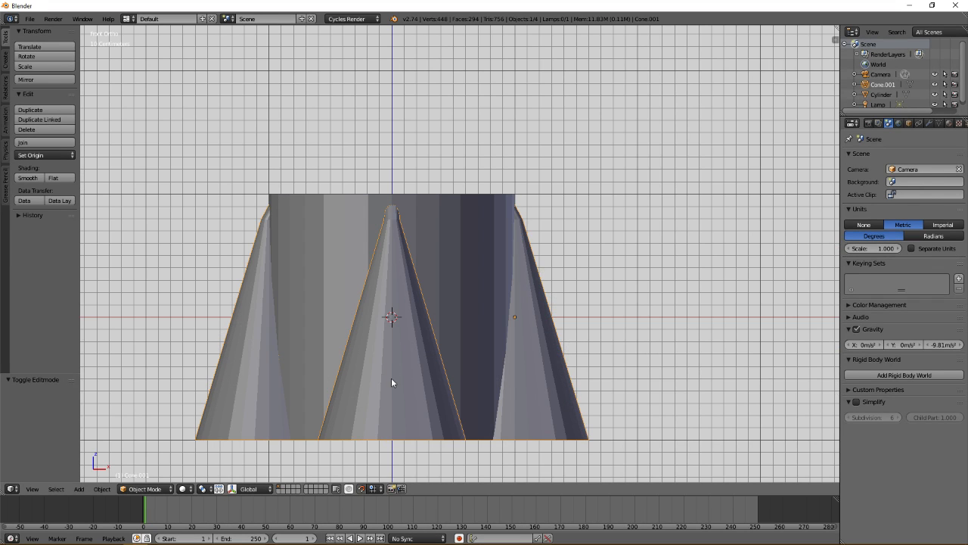
middle_click_drag(391, 378, 439, 306, "shift")
scroll(441, 357, "up", 2)
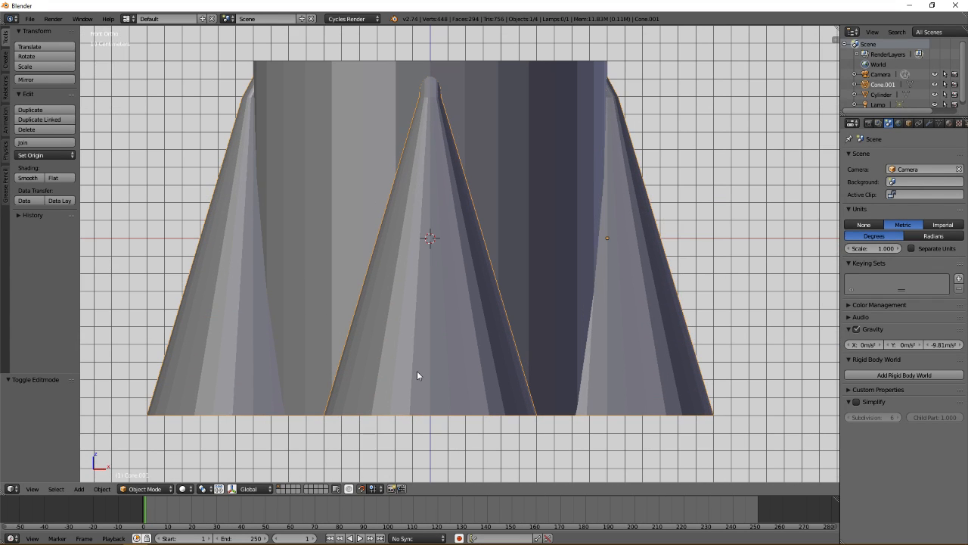
middle_click_drag(419, 368, 447, 342, "shift")
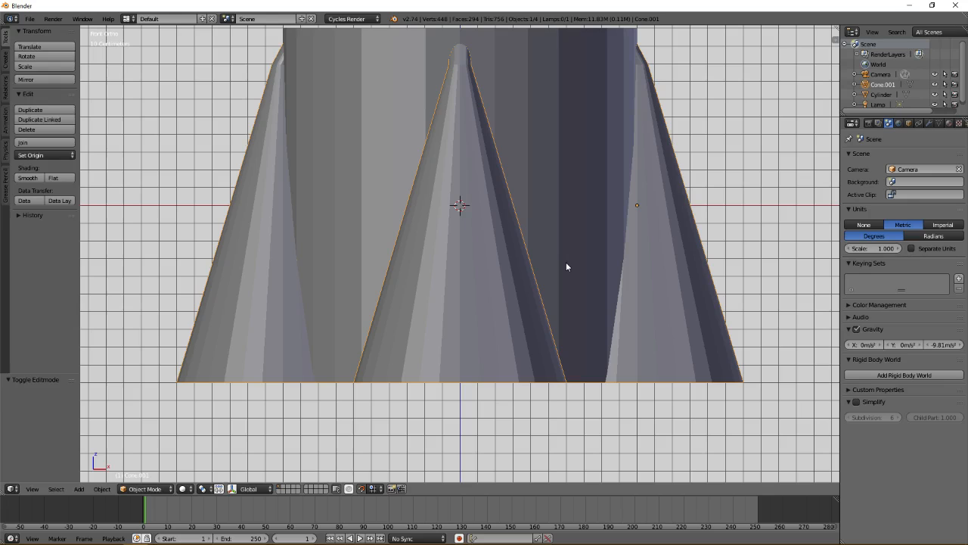
key("g")
key("z")
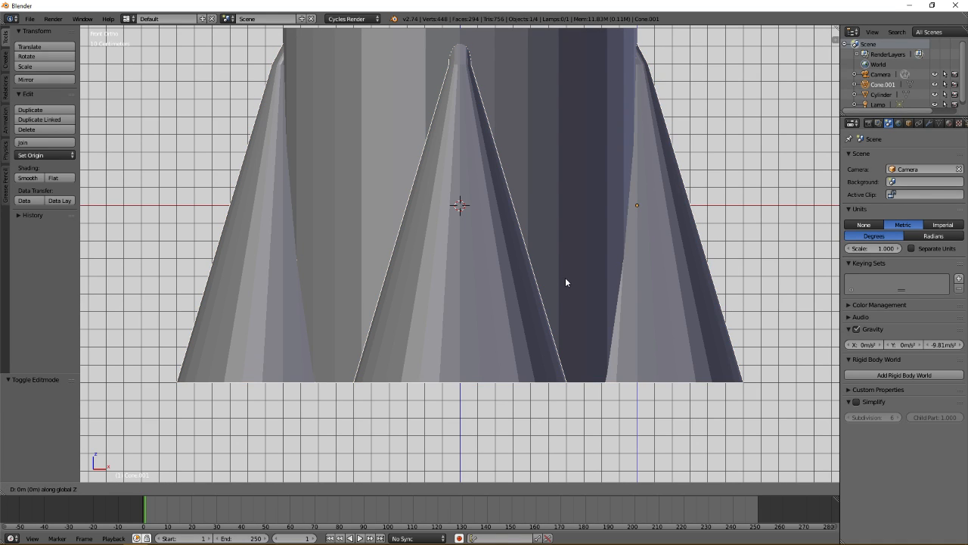
left_click(564, 283)
key("a")
scroll(559, 274, "down", 2)
middle_click_drag(560, 235, 542, 245)
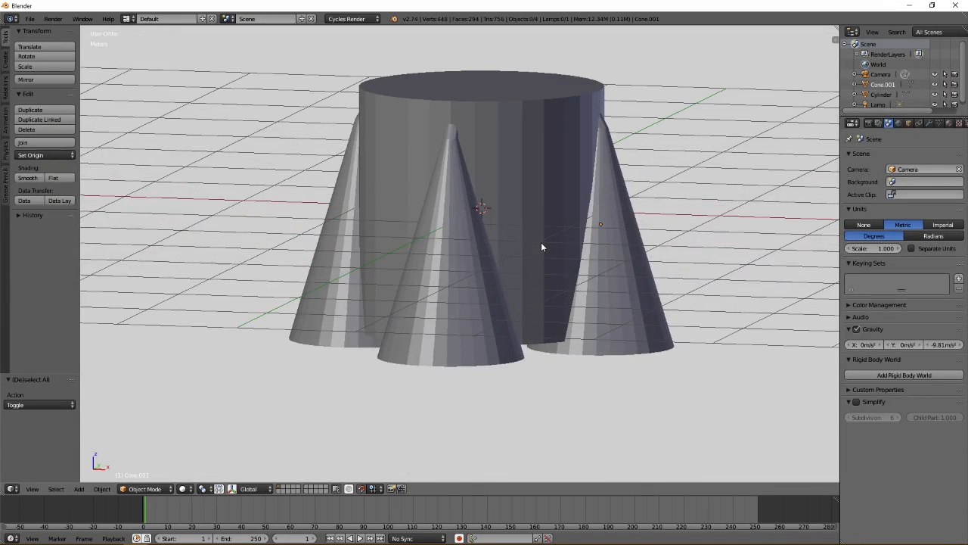
Reselect the joined cones in front view, lower them another 10 cm along Z, and deselect them
key("KP_1")
scroll(541, 242, "up", 2)
right_click(416, 269)
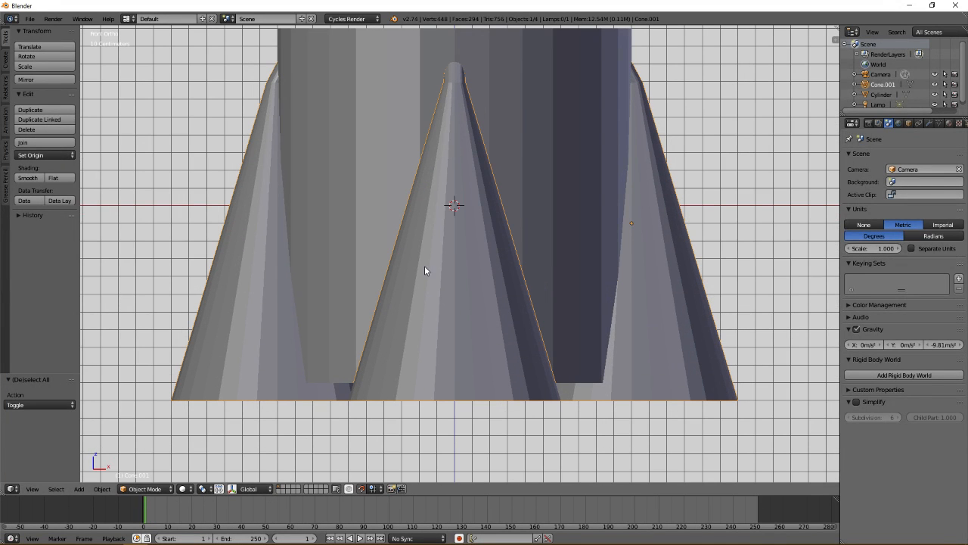
key("g")
key("z")
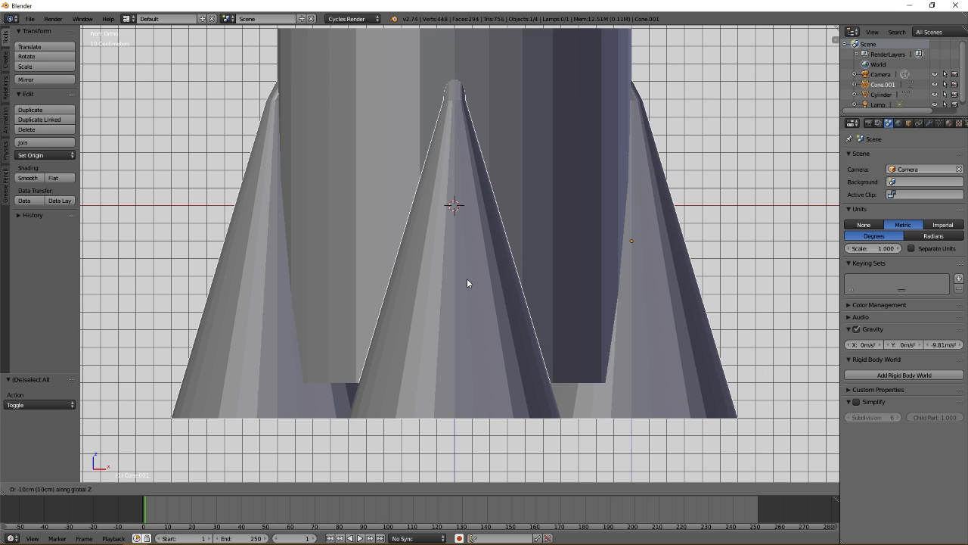
left_click(467, 278)
key("a")
scroll(474, 265, "down", 1)
scroll(543, 214, "down", 2)
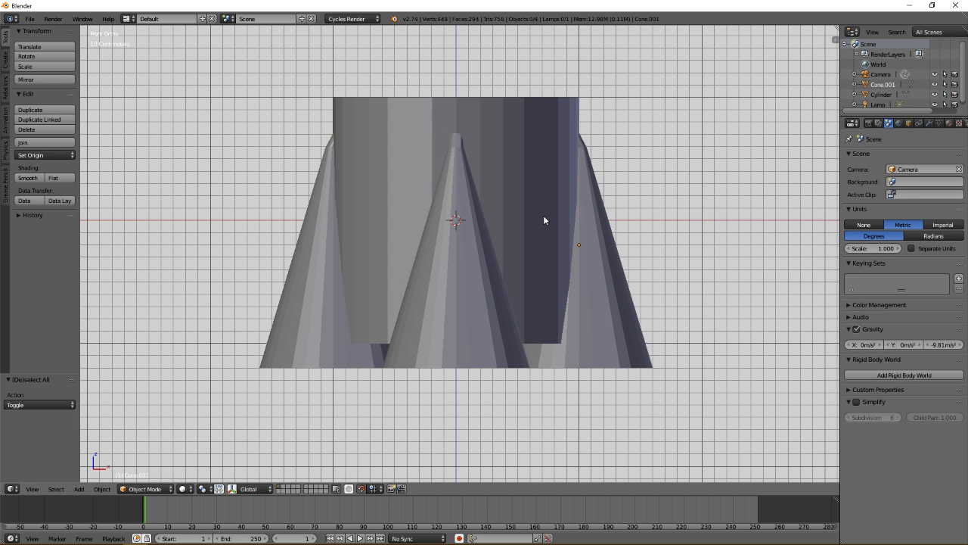
Select the cylinder, enter Edit Mode in front view, and clear its vertex selection
middle_click_drag(536, 227, 472, 224)
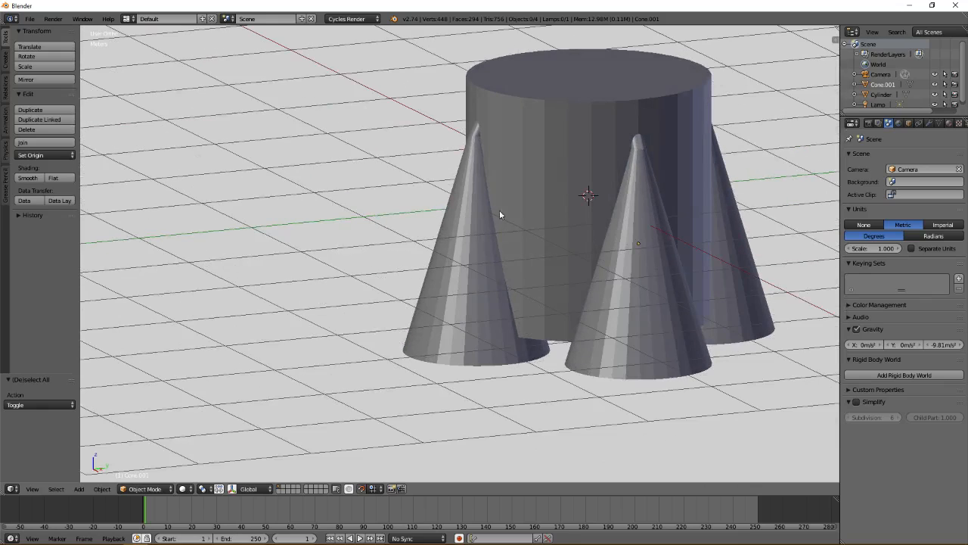
middle_click_drag(543, 192, 493, 202)
right_click(493, 201)
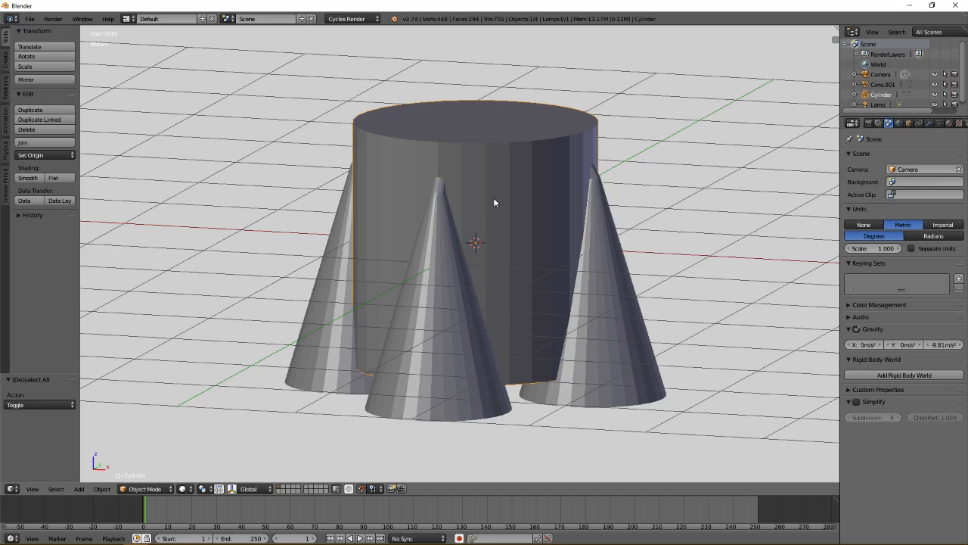
key("KP_1")
scroll(490, 202, "up", 3)
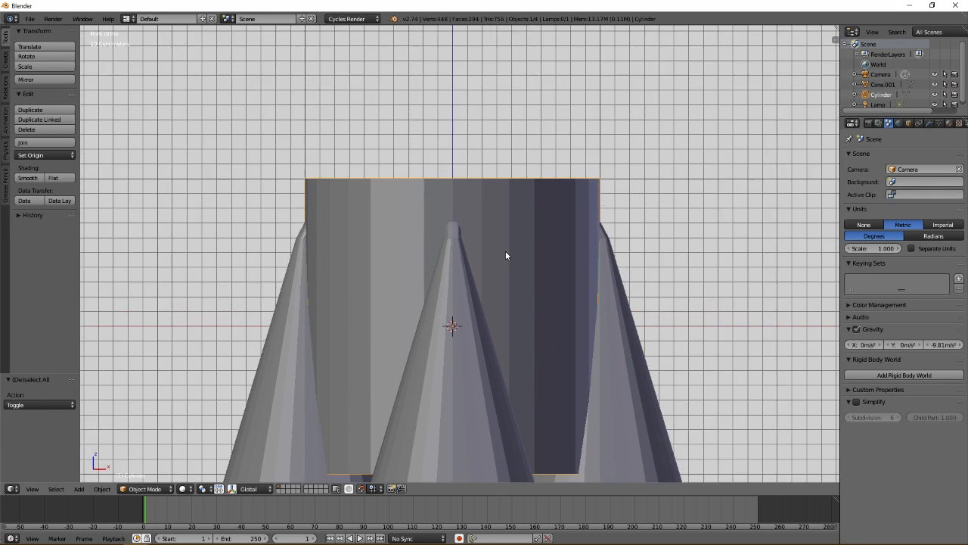
key("Tab")
key("a")
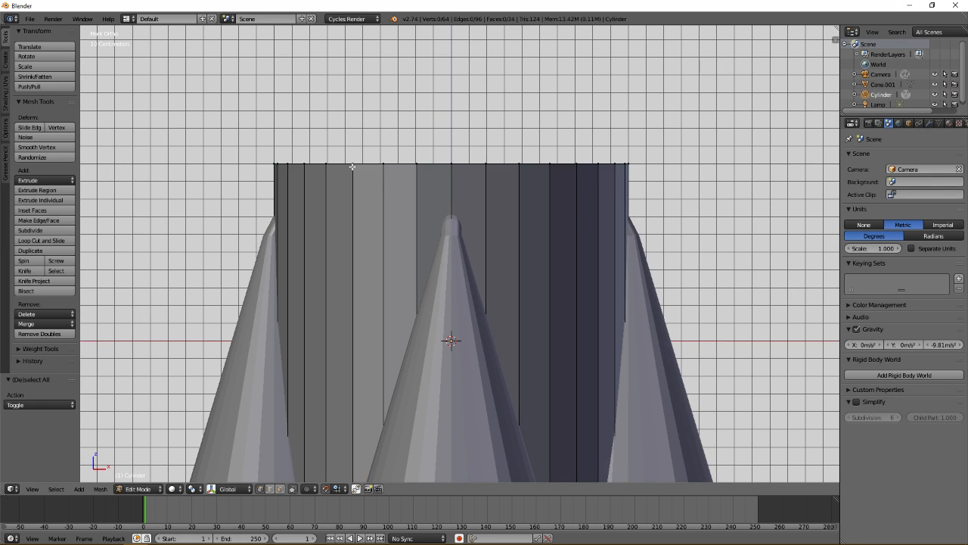
Box-select the cylinder's top vertices in wireframe, lower them 20 cm along Z, restore solid shading, and leave Edit Mode
key("z")
left_click_drag(230, 119, 646, 179)
key("g")
key("z")
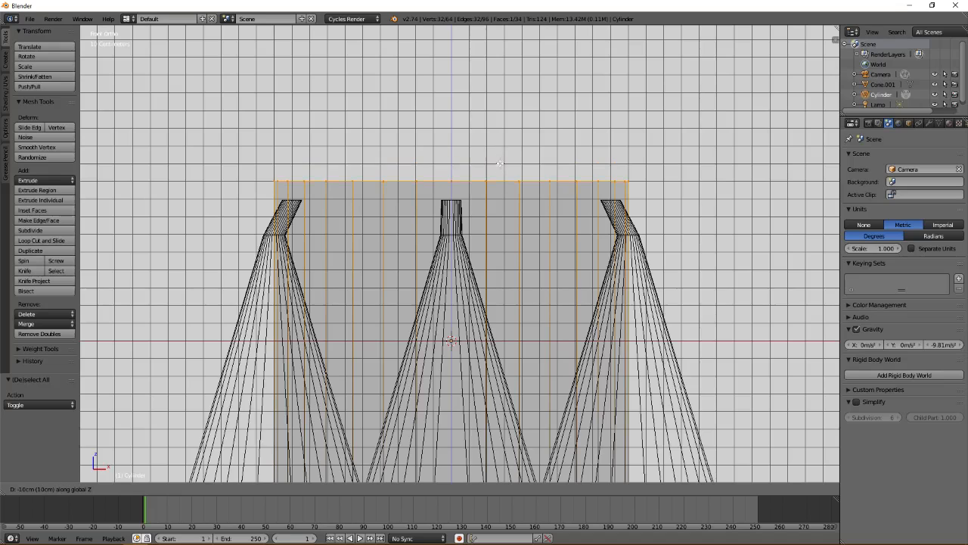
left_click(499, 186)
key("a")
key("z")
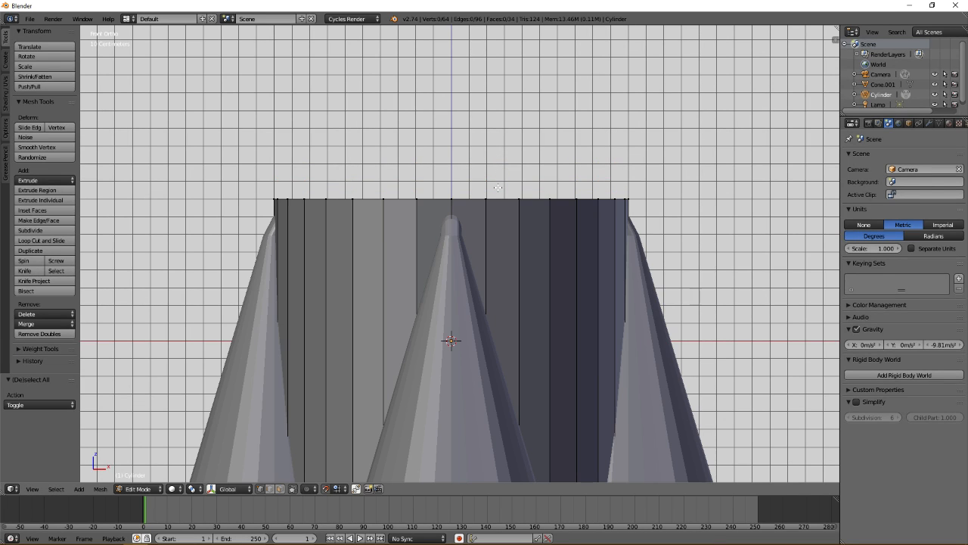
middle_click_drag(535, 234, 461, 256)
middle_click_drag(515, 277, 390, 192, "shift")
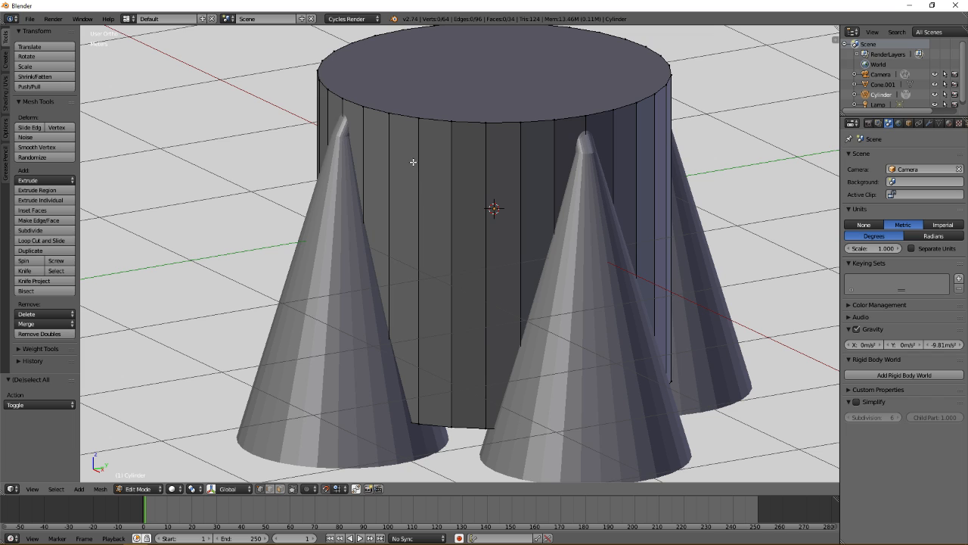
key("Tab")
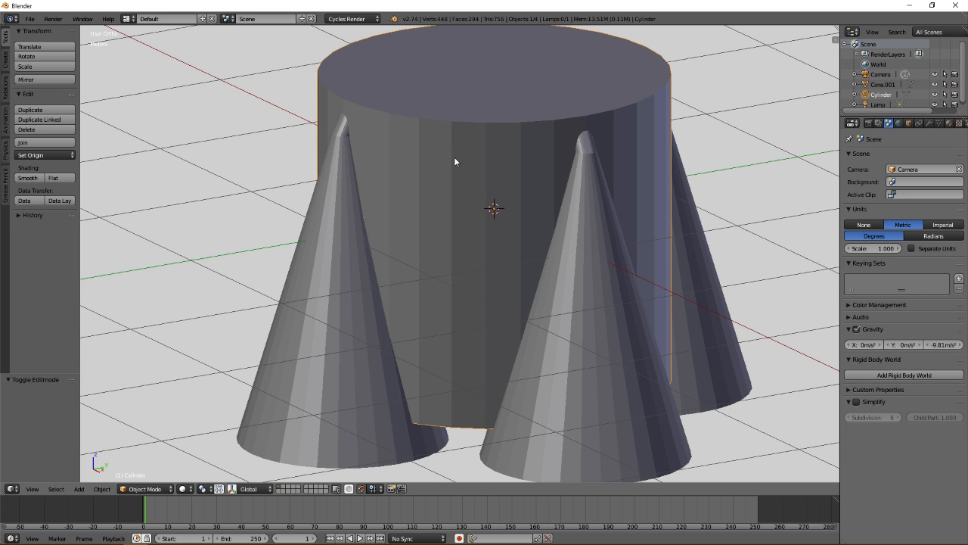
Return the cylinder to Edit Mode in wireframe front view with no vertices selected
scroll(468, 194, "down", 2)
scroll(467, 194, "up", 1)
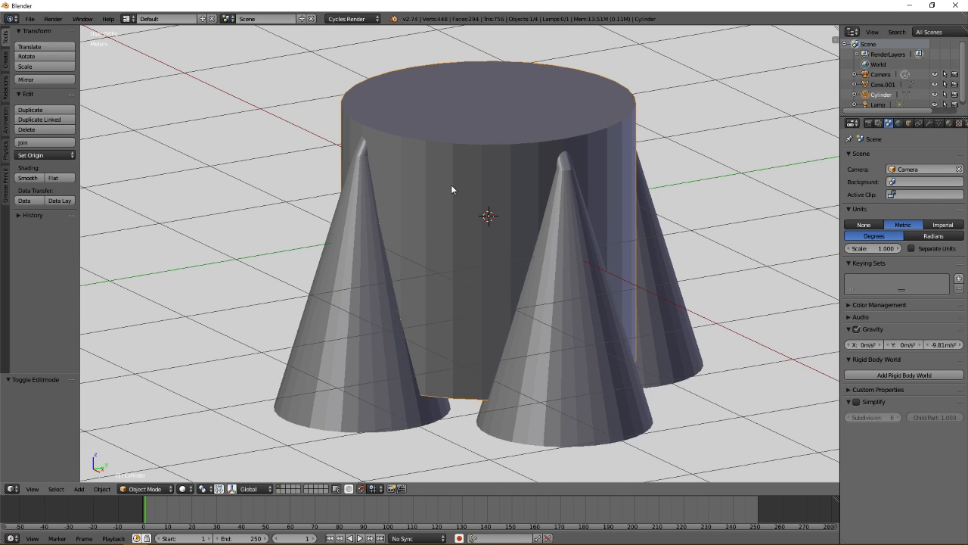
middle_click_drag(444, 195, 391, 224, "shift")
mouse_move(481, 199)
middle_mouse_down()
mouse_move(419, 194)
mouse_move(487, 198)
middle_mouse_up()
middle_click_drag(400, 233, 485, 228, "shift")
middle_click_drag(462, 262, 480, 333, "shift")
key("KP_1")
key("Tab")
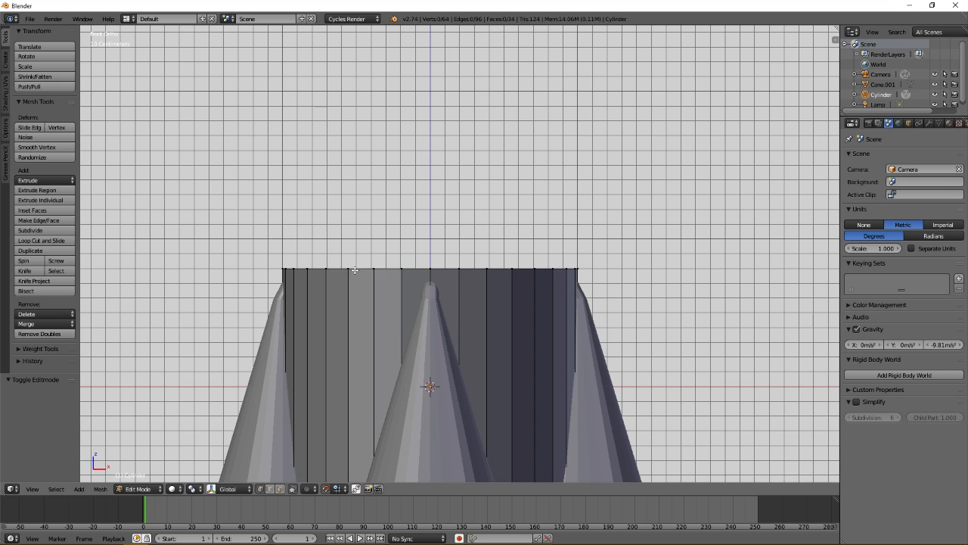
key("a")
key("z")
key("a")
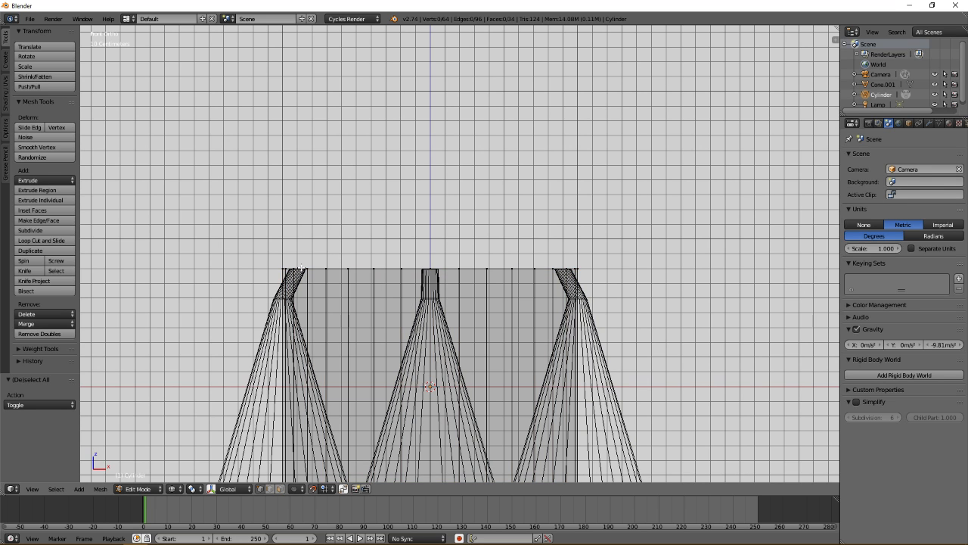
Select the cylinder's top ring, extrude it 1.2 m upward, and return to solid shading
right_click(367, 250, "alt")
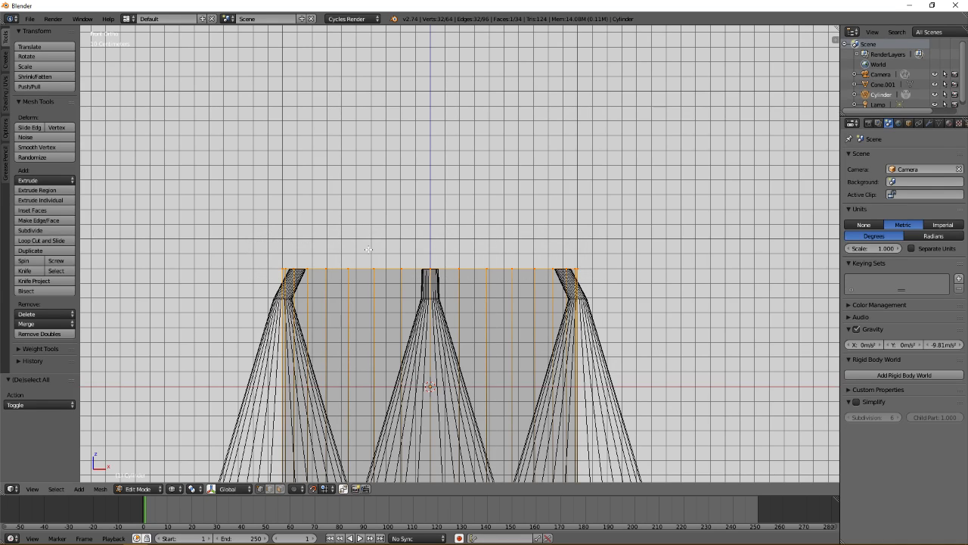
scroll(457, 274, "up", 2, "shift")
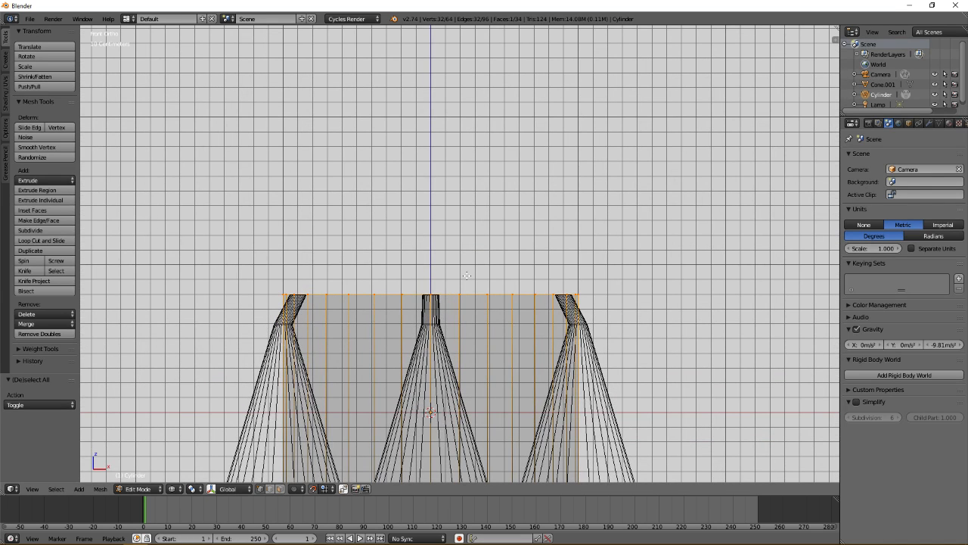
key("e")
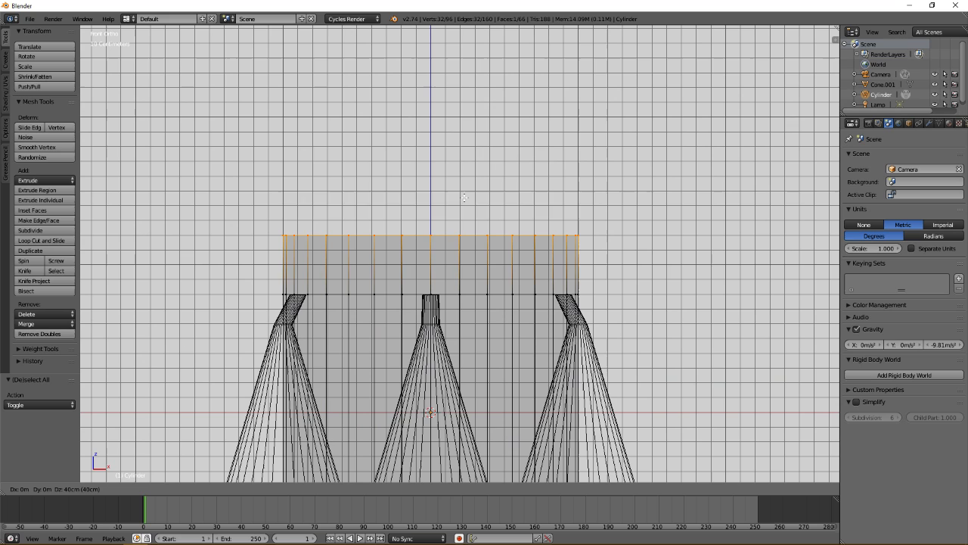
left_click(467, 96)
key("z")
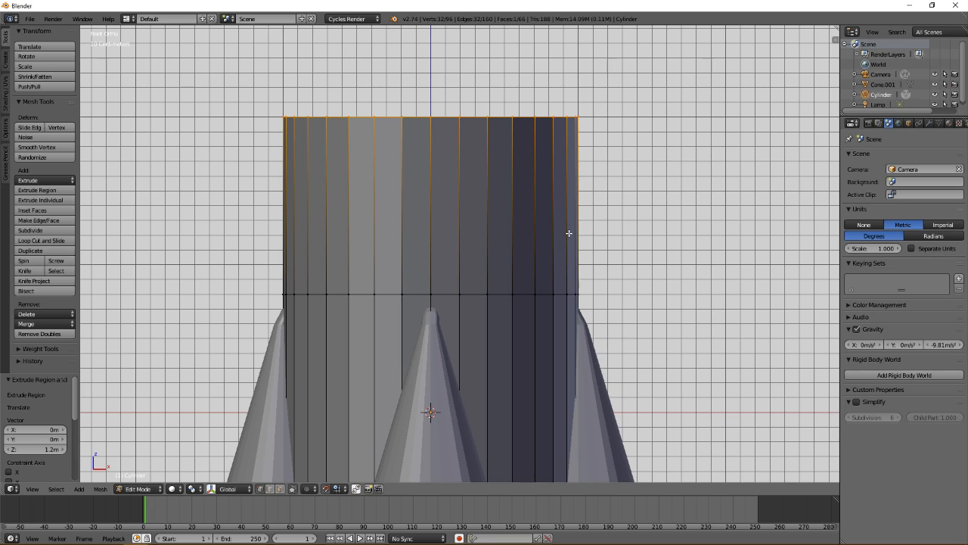
In wireframe, lower the extruded top ring 20 cm along Z, then leave Edit Mode and restore solid shading
key("z")
key("g")
key("z")
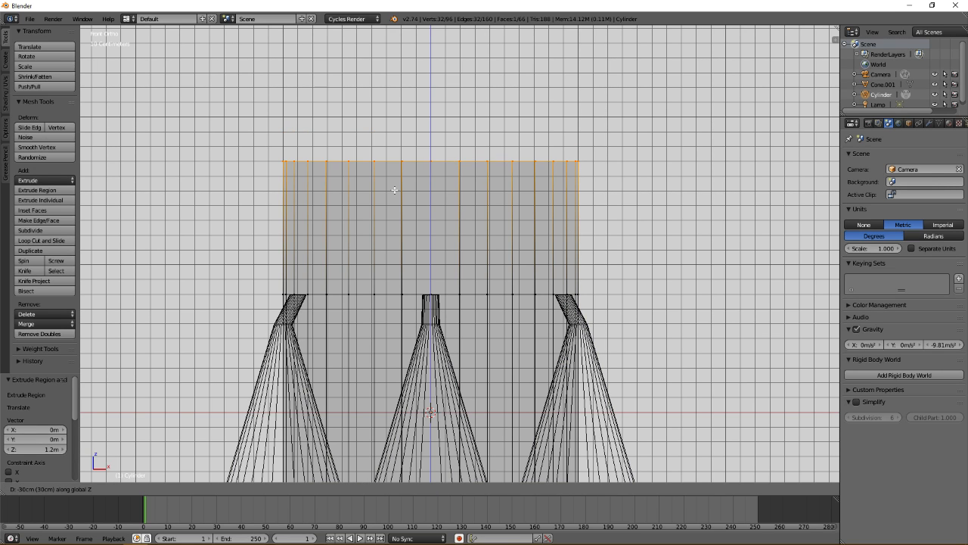
left_click(393, 179)
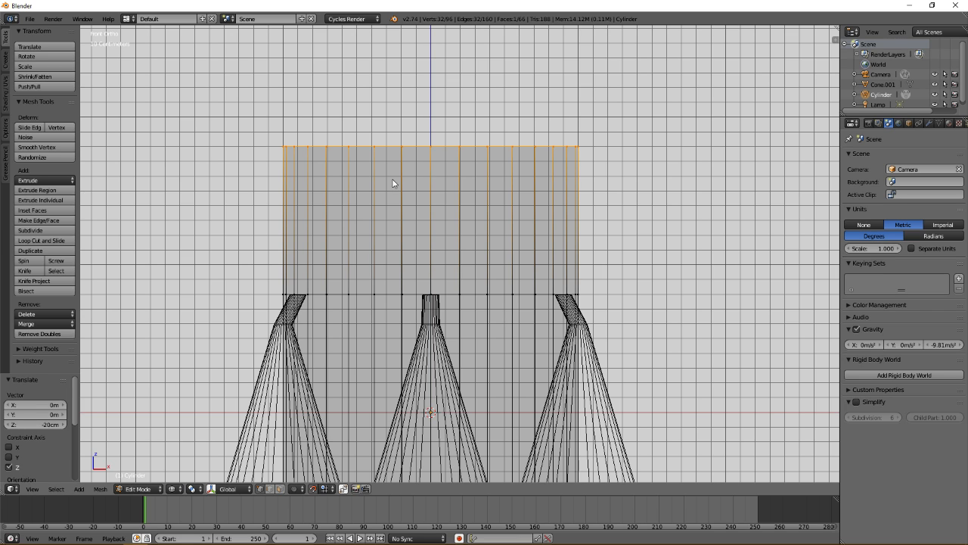
key("Tab")
key("z")
Re-enter Edit Mode in wireframe front view, extrude the cylinder's top face 80 cm upward, and clear the selection
mouse_move(440, 199)
middle_mouse_down()
mouse_move(411, 201)
mouse_move(435, 210)
middle_mouse_up()
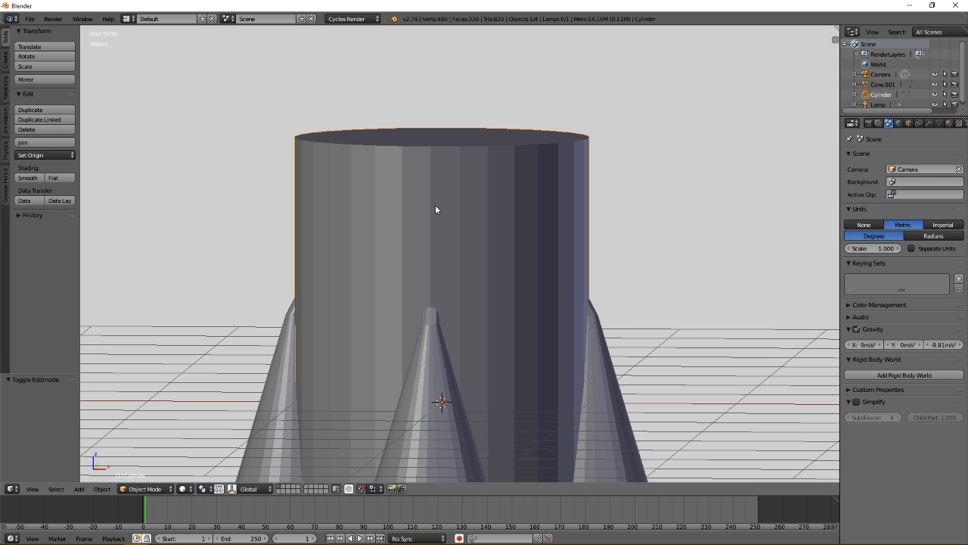
middle_click_drag(434, 218, 451, 307)
key("KP_1")
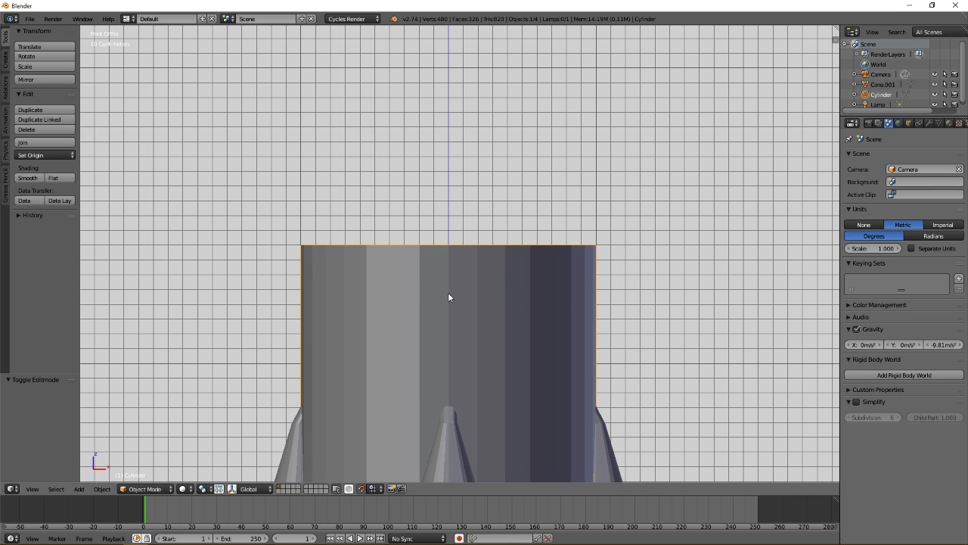
key("Tab")
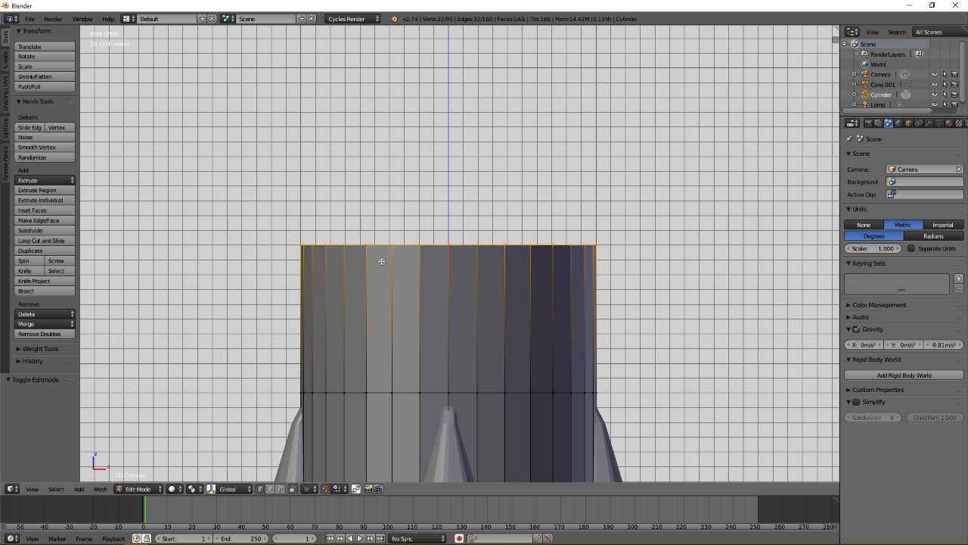
key("z")
key("z")
key("z")
key("e")
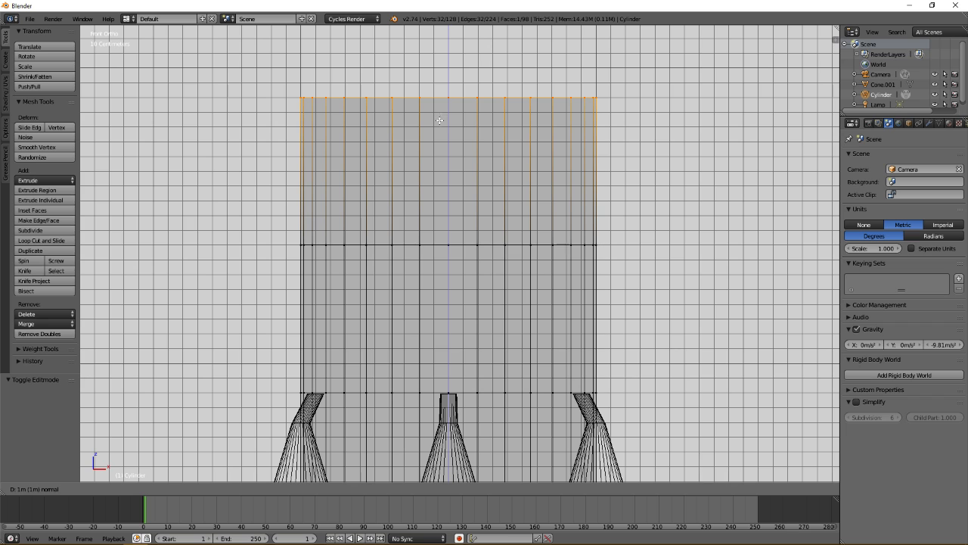
left_click(439, 144)
key("a")
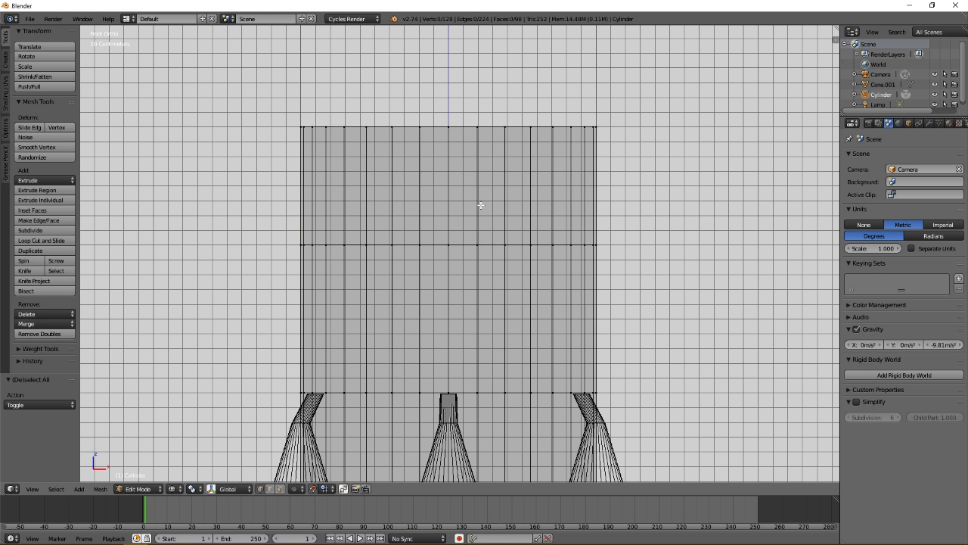
Box-select the cylinder's top ring, extrude it 70 cm upward, and clear the selection
middle_click_drag(480, 205, 482, 303, "shift")
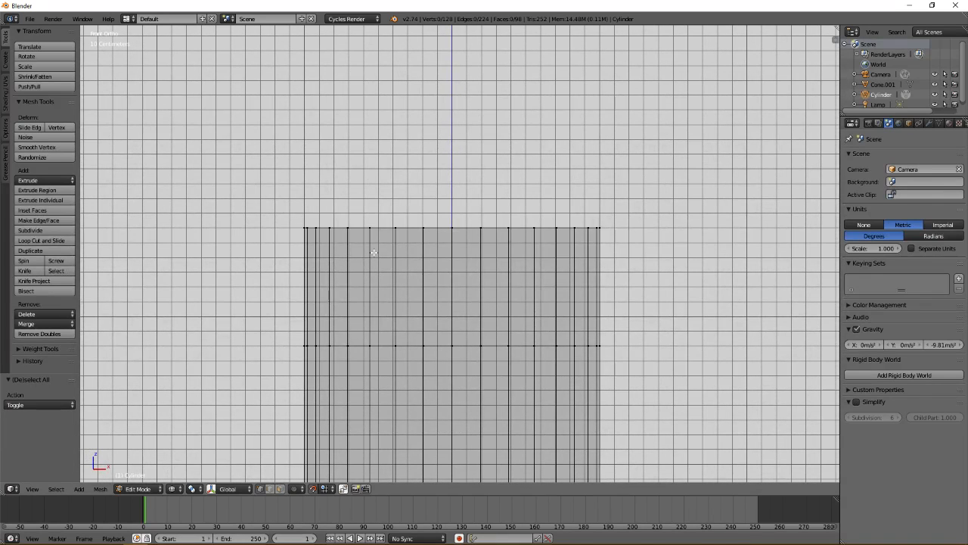
key("b")
left_click_drag(277, 189, 620, 248)
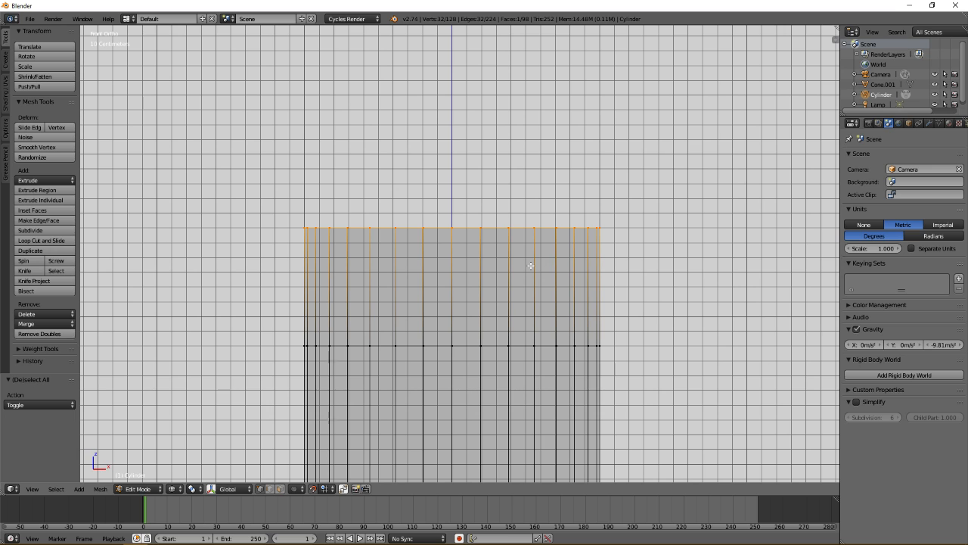
middle_click_drag(521, 264, 509, 295, "shift")
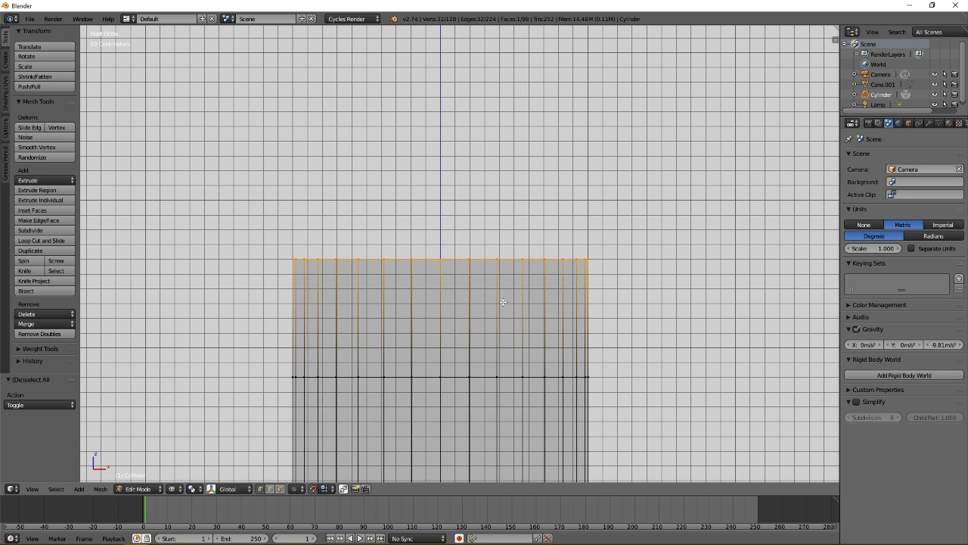
key("e")
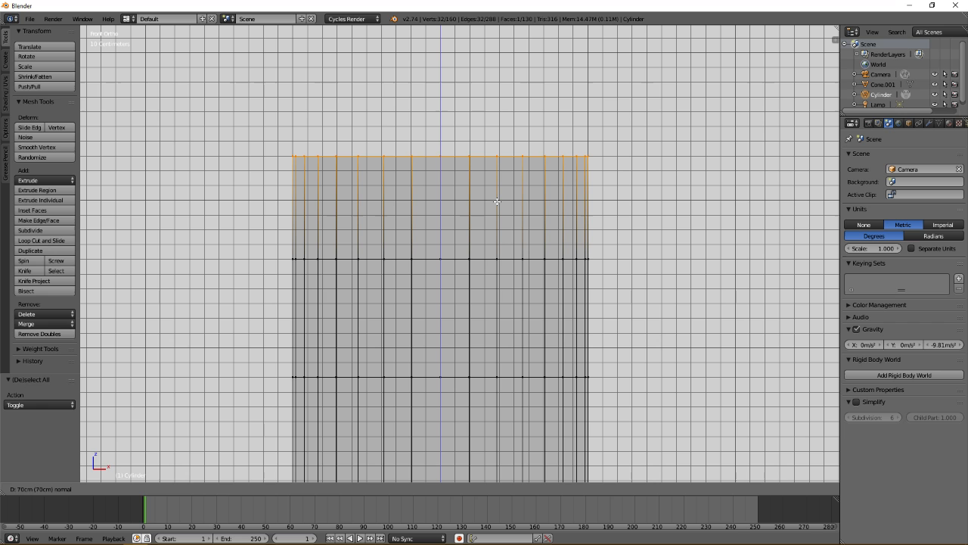
left_click(492, 206)
key("a")
Reselect the cylinder's new top ring, leave Edit Mode, and restore solid shading in front view
middle_click_drag(472, 209, 471, 263, "shift")
key("b")
left_click_drag(274, 170, 599, 227)
middle_click_drag(339, 231, 335, 264, "shift")
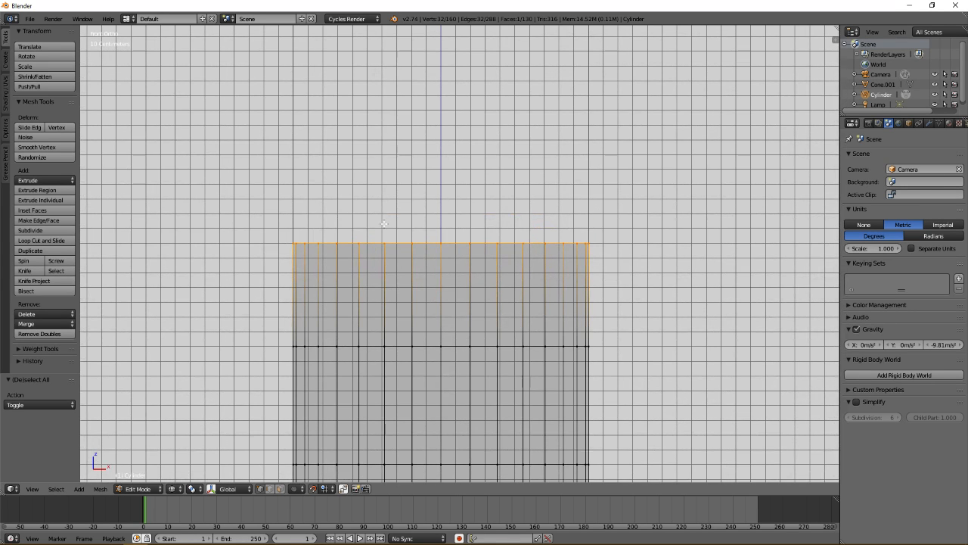
middle_click_drag(406, 348, 392, 211, "shift")
key("Tab")
key("z")
scroll(394, 228, "down", 5)
middle_click_drag(501, 313, 447, 260)
scroll(447, 264, "up", 3)
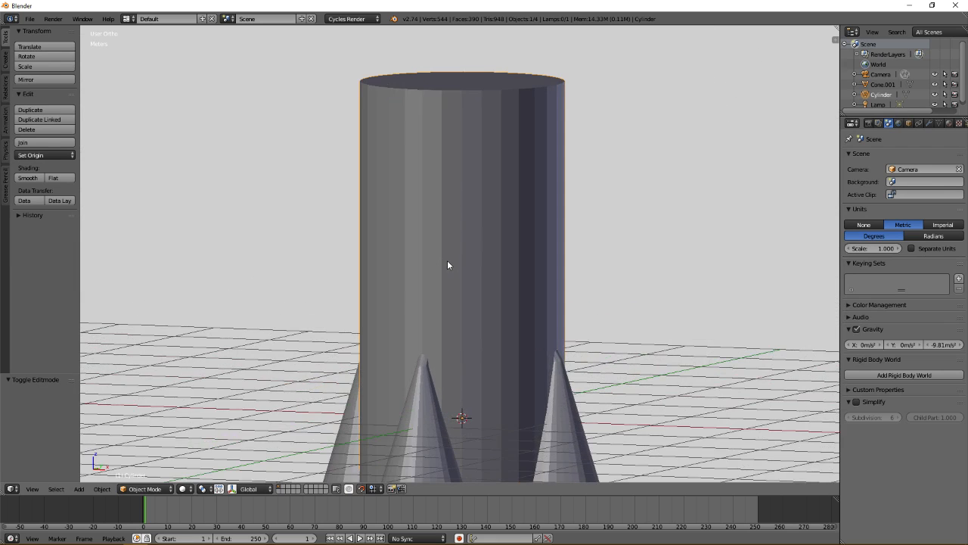
middle_click_drag(425, 215, 436, 315, "shift")
key("KP_1")
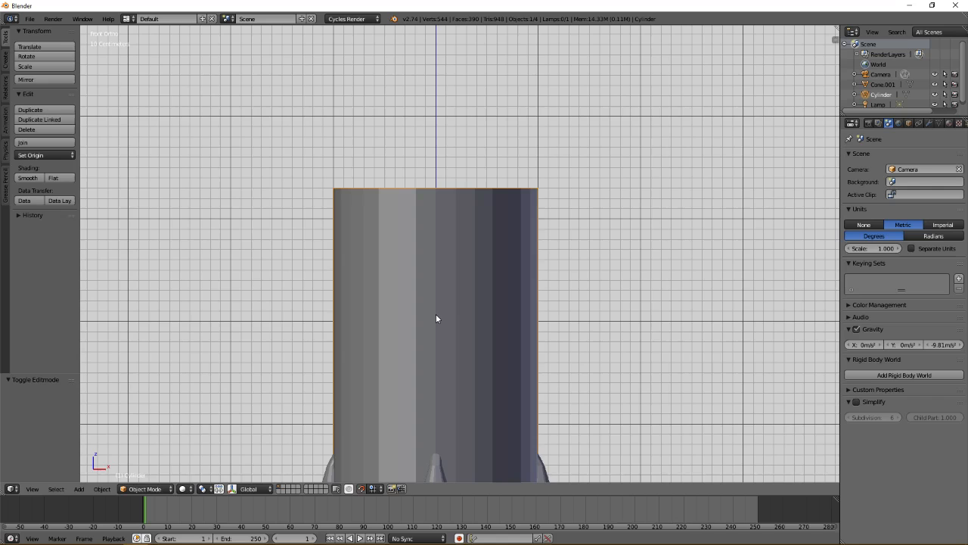
middle_click_drag(409, 276, 425, 318, "shift")
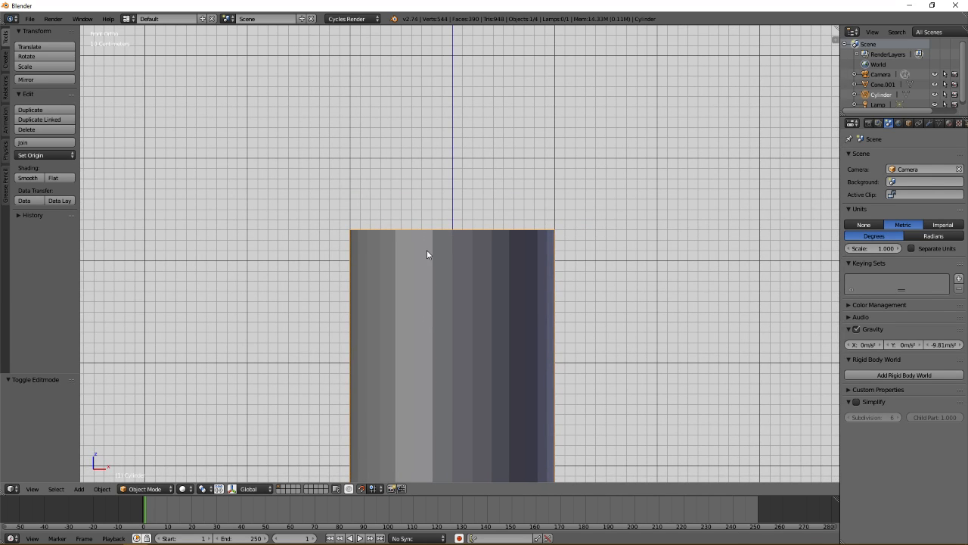
middle_click_drag(425, 253, 434, 268, "shift")
scroll(431, 266, "up", 4)
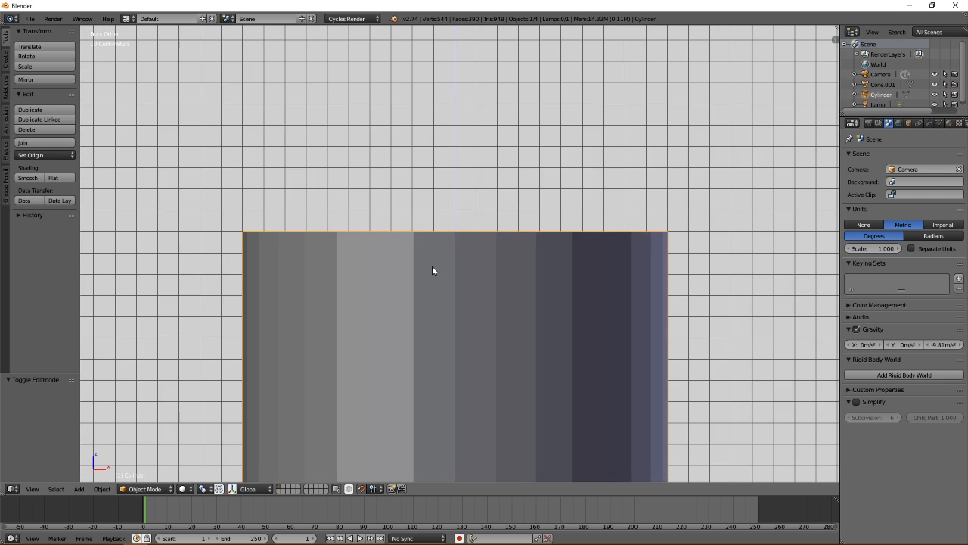
scroll(432, 266, "down", 1)
scroll(432, 266, "down", 1)
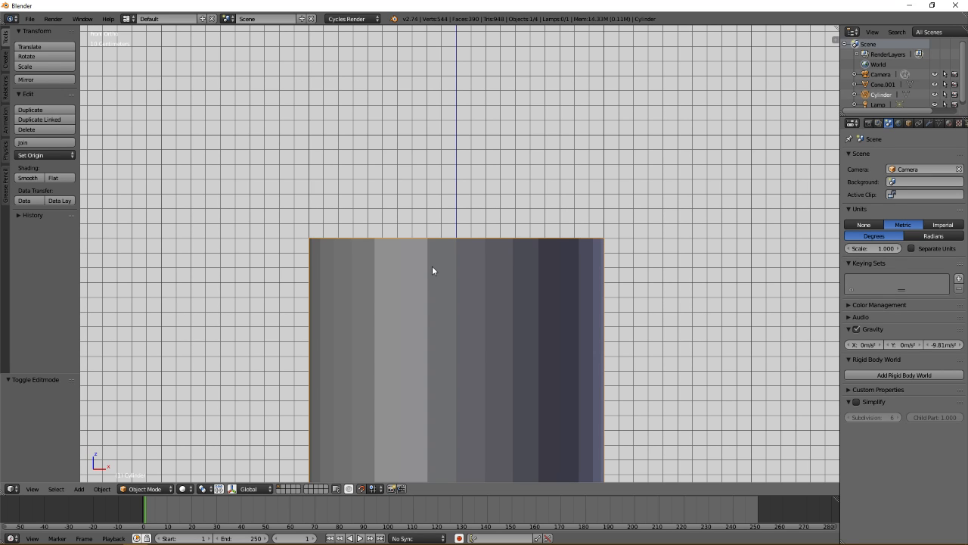
middle_click_drag(452, 270, 437, 232, "shift")
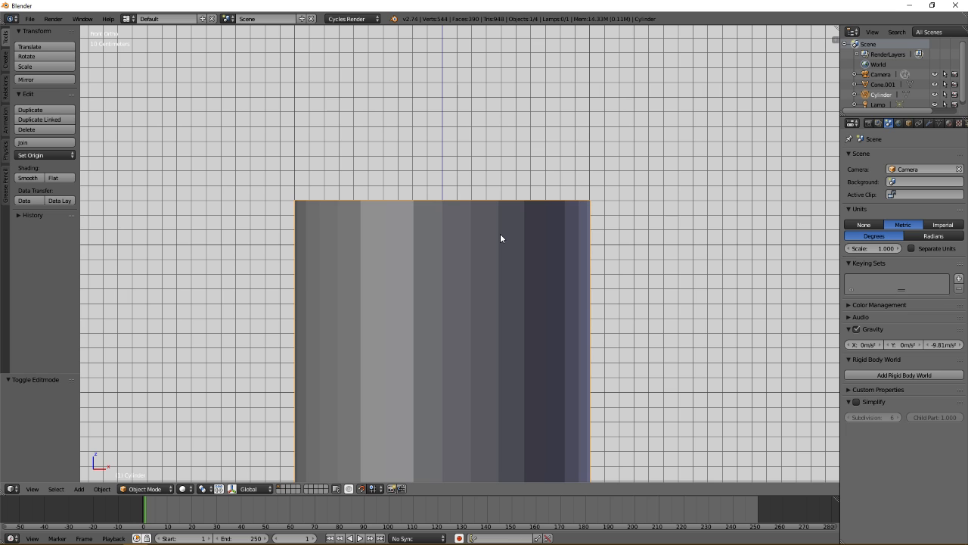
middle_click_drag(423, 333, 420, 371, "shift")
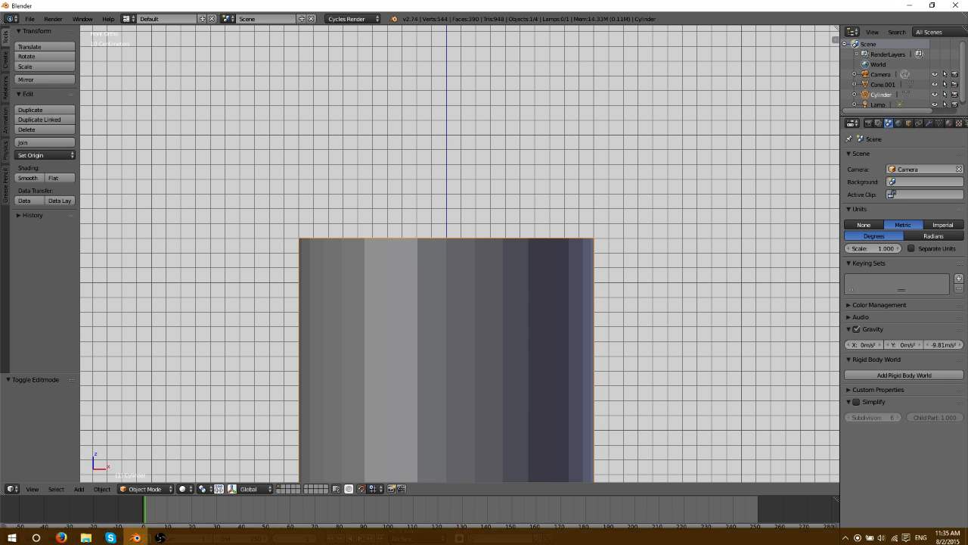
mouse_move(413, 302)
middle_mouse_down("shift")
mouse_move(416, 317)
mouse_move(423, 311)
middle_mouse_up("shift")
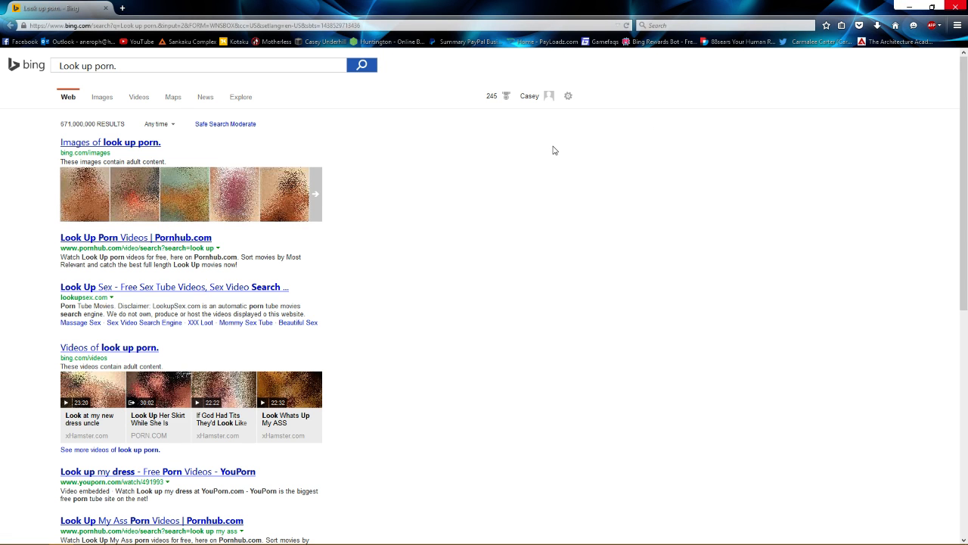
Close the web browser window and return to Blender
left_click(955, 6)
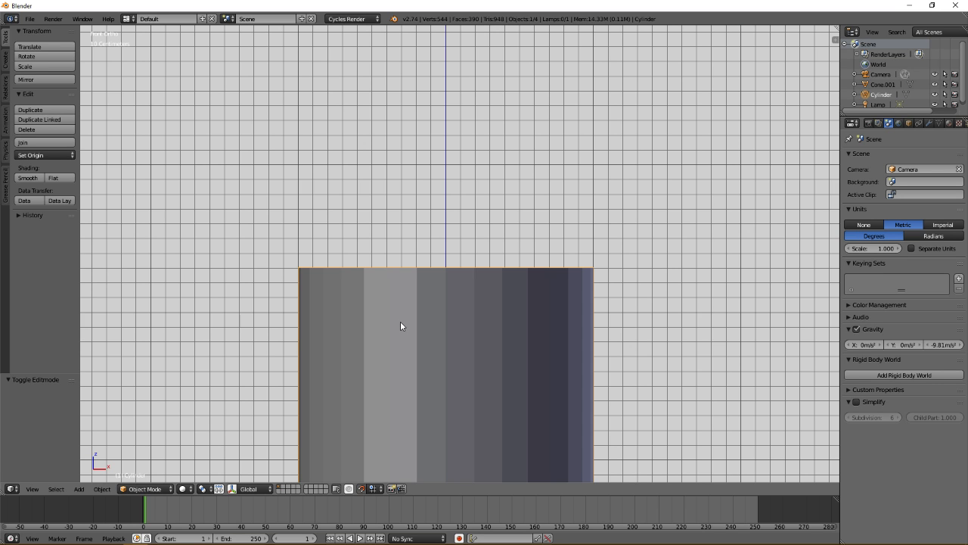
middle_click_drag(405, 309, 406, 329, "shift")
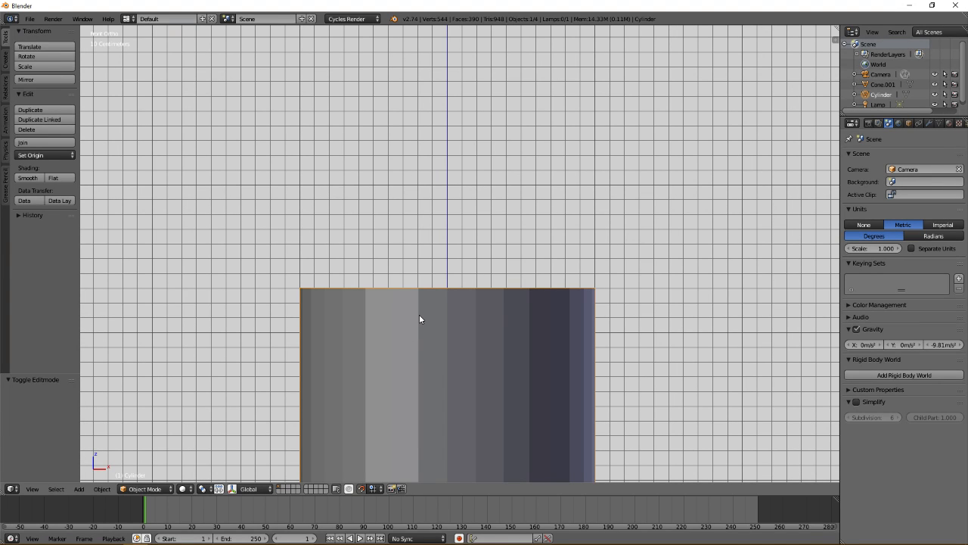
middle_click_drag(417, 305, 390, 310, "shift")
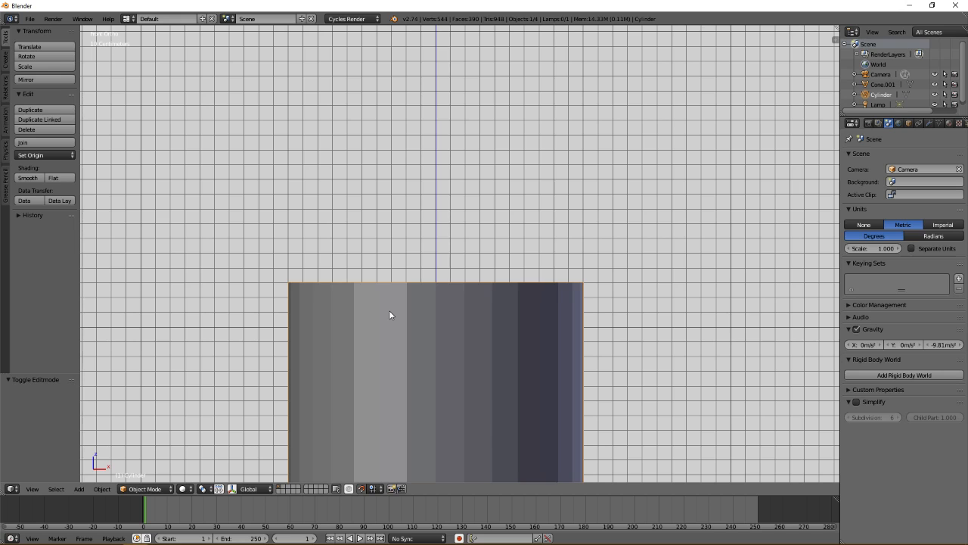
middle_click_drag(387, 312, 398, 242, "shift")
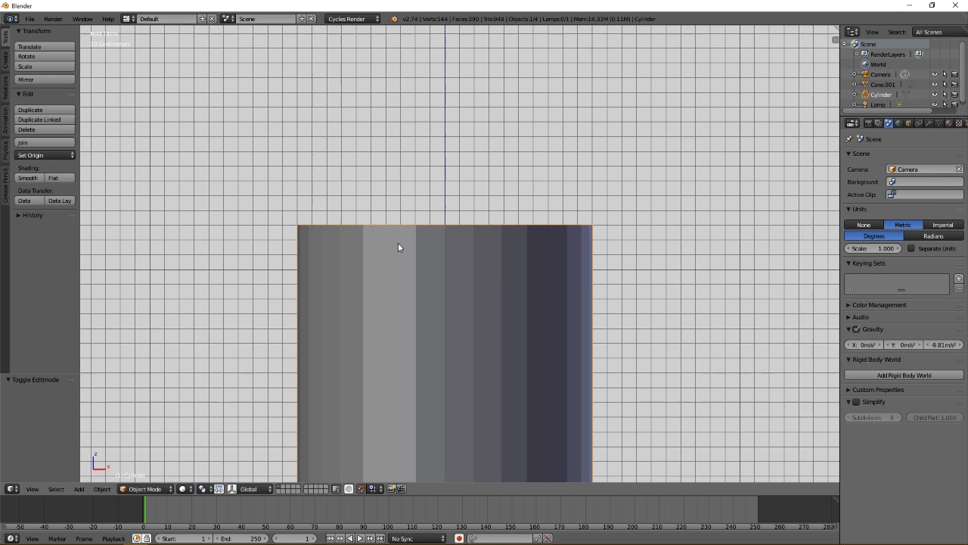
scroll(396, 260, "down", 4)
scroll(396, 262, "down", 1)
middle_click_drag(437, 350, 428, 411, "shift")
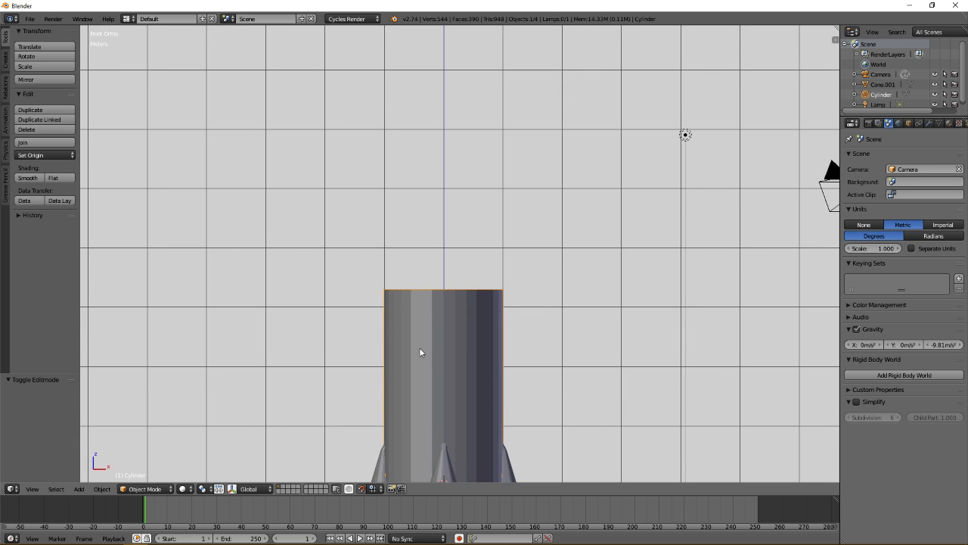
scroll(421, 353, "up", 2)
middle_click_drag(420, 349, 464, 366)
scroll(464, 368, "down", 1)
scroll(461, 361, "up", 3)
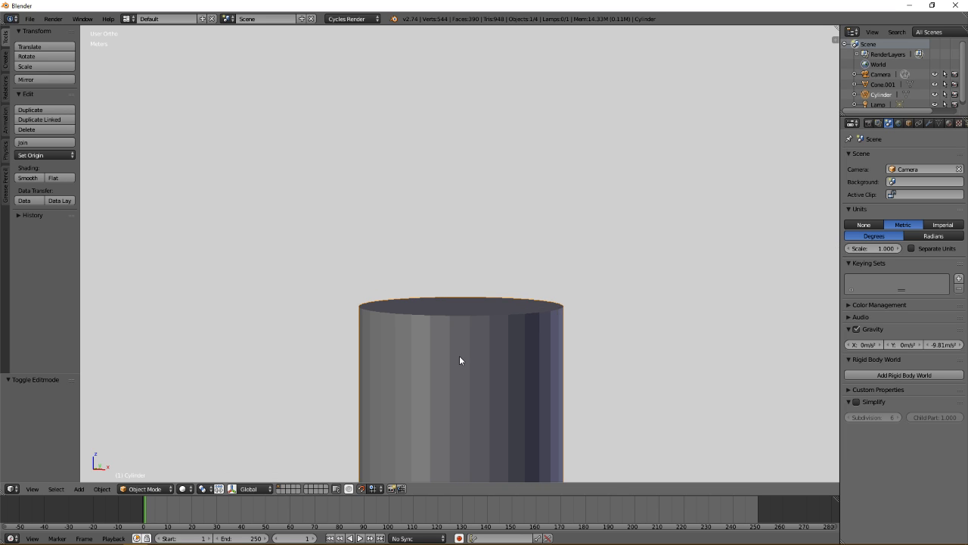
scroll(447, 363, "down", 5)
scroll(448, 362, "up", 3)
scroll(448, 362, "up", 1)
middle_click_drag(448, 362, 454, 380)
key("KP_1")
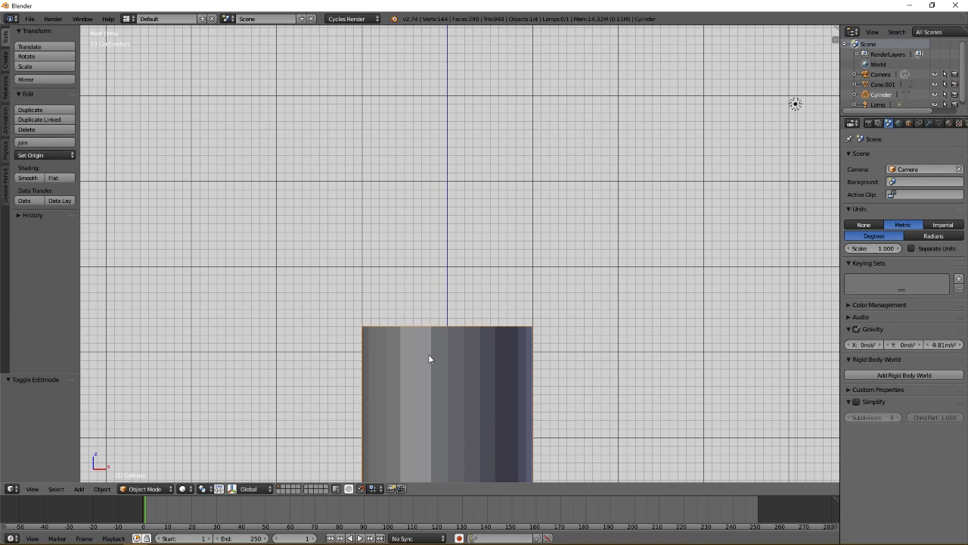
middle_click_drag(436, 363, 427, 385, "shift")
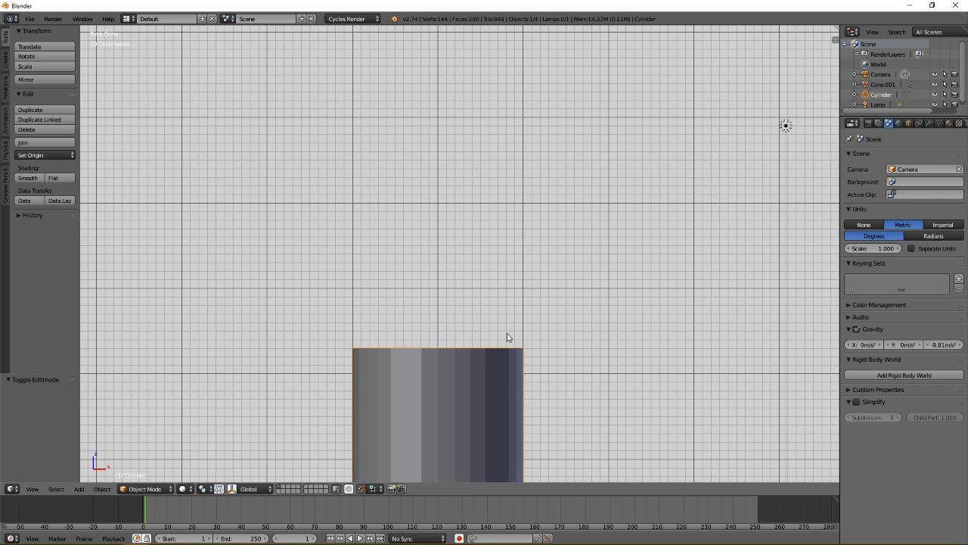
middle_click_drag(492, 368, 463, 323, "shift")
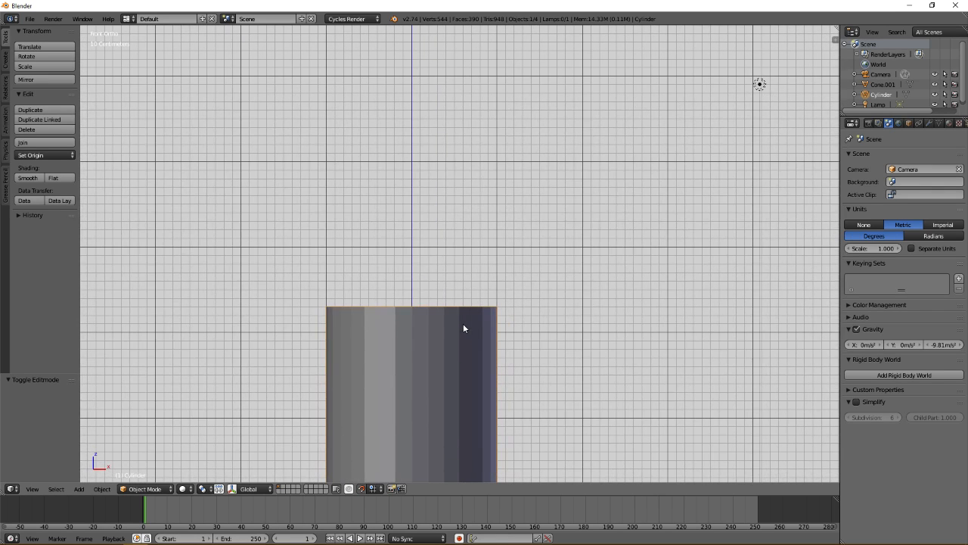
middle_click_drag(442, 345, 469, 350, "shift")
scroll(469, 351, "up", 2)
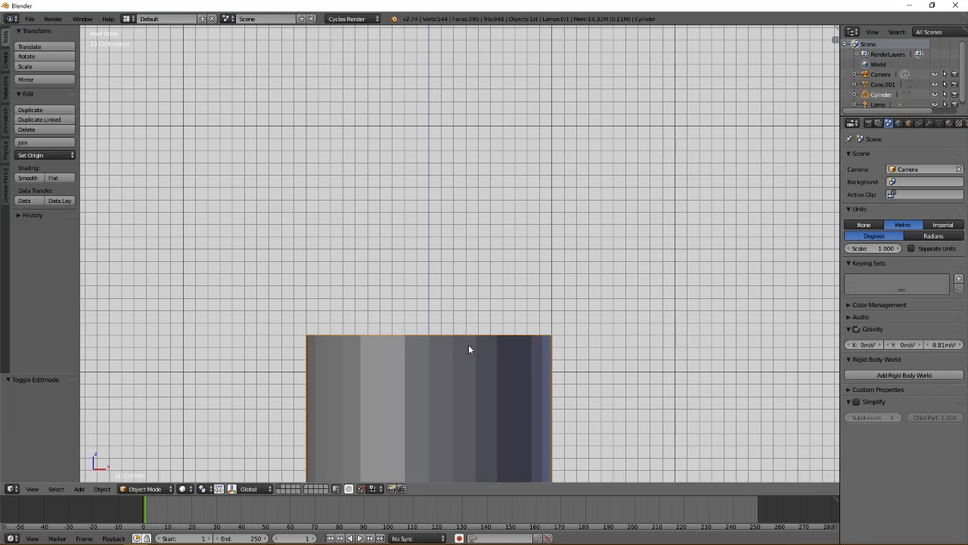
middle_click_drag(434, 384, 448, 375, "shift")
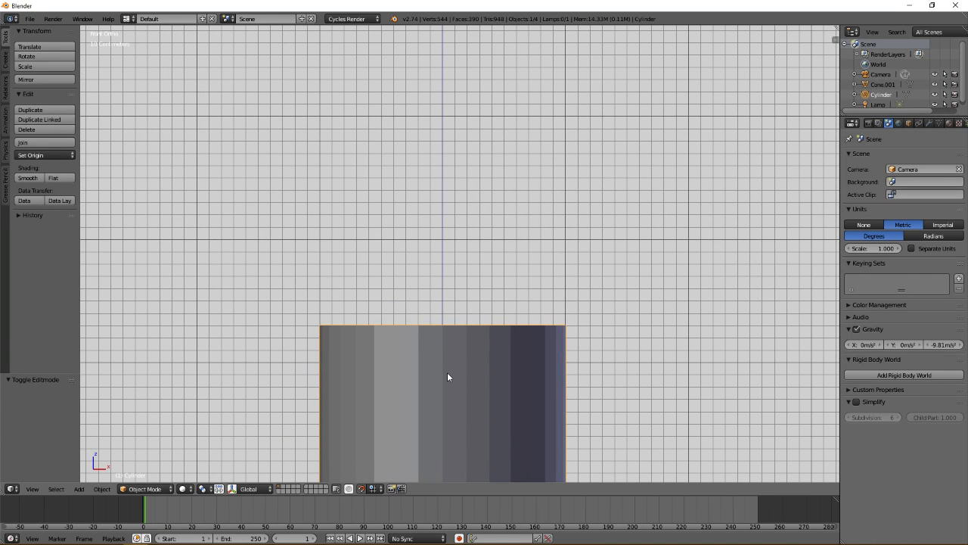
Re-enter Edit Mode on the cylinder, extrude its selected top ring 70 cm upward, and deselect everything
key("Tab")
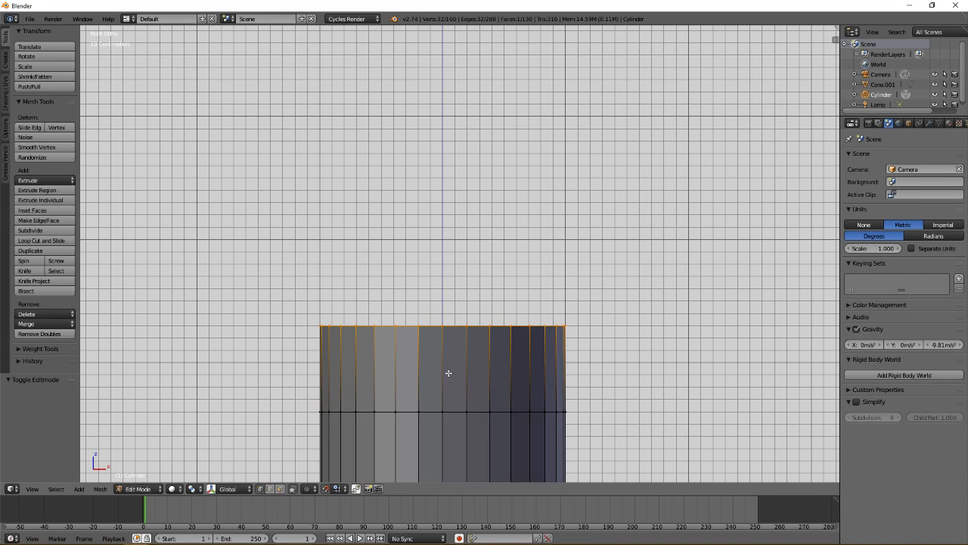
middle_click_drag(422, 365, 409, 290, "shift")
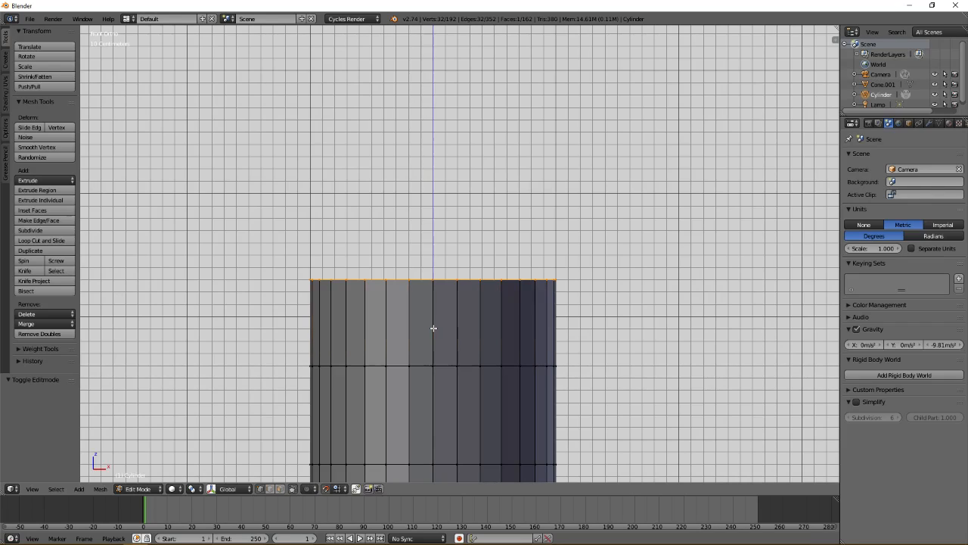
key("e")
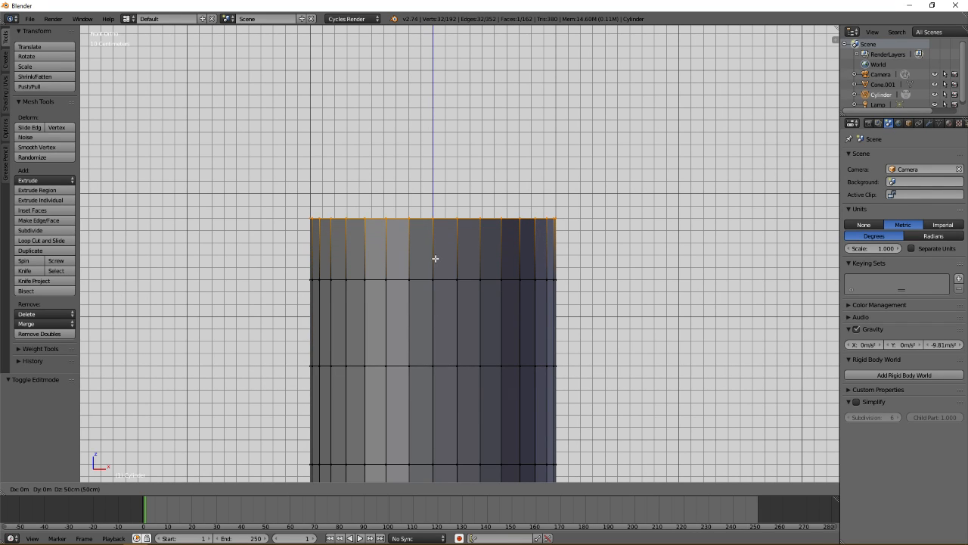
left_click(438, 245)
key("a")
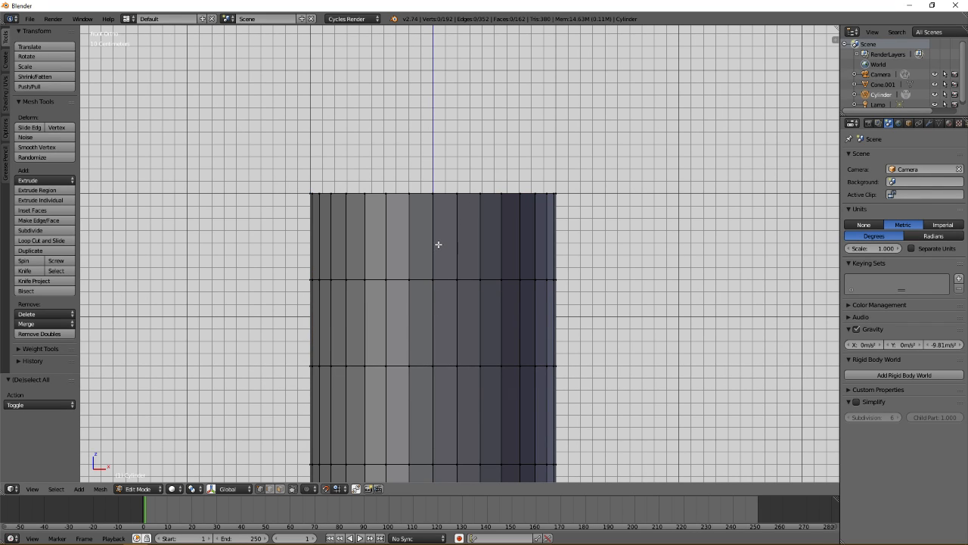
Switch to wireframe, box-select the uppermost ring, extrude another 70 cm section upward, and clear the selection
middle_click_drag(439, 259, 450, 354, "shift")
key("z")
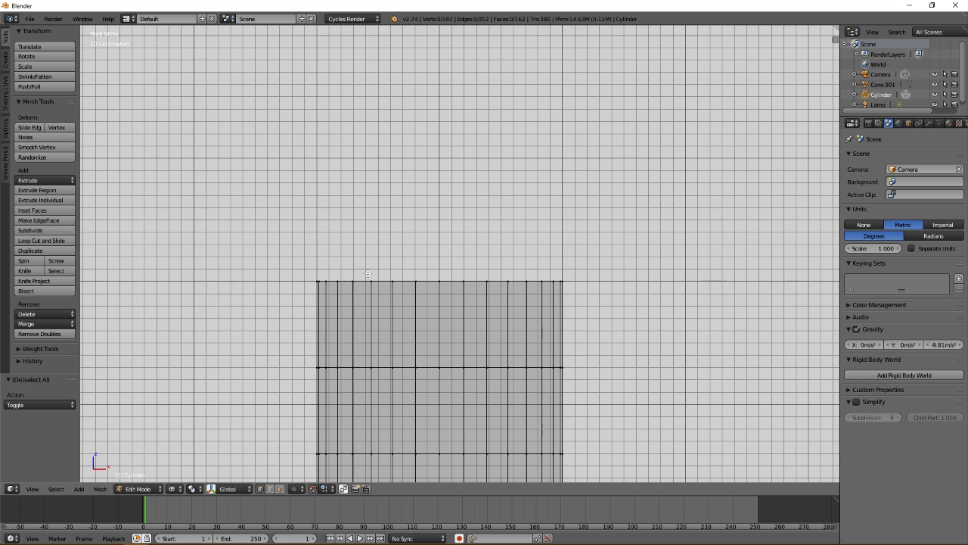
key("b")
left_click_drag(302, 224, 599, 302)
key("e")
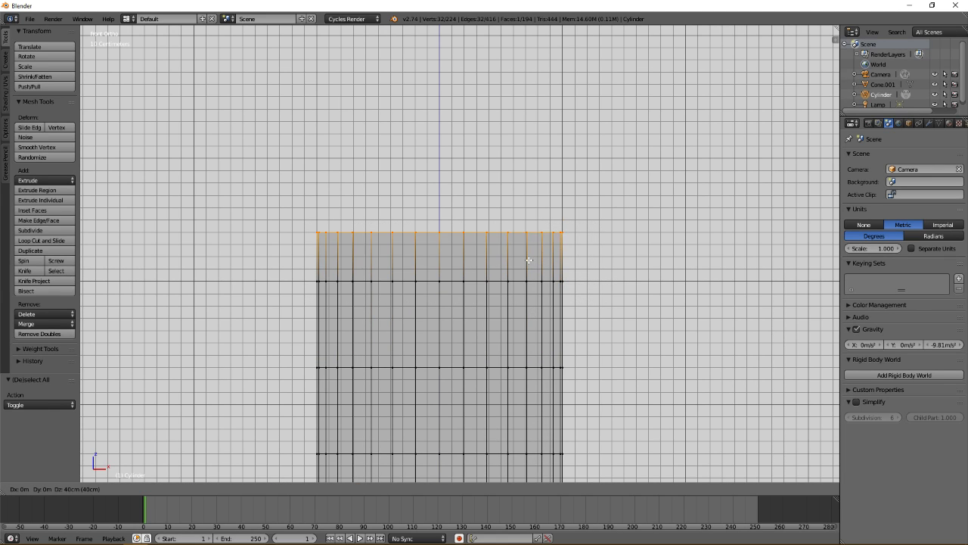
left_click(531, 219)
key("a")
Add one more 70 cm extruded section above the newest top ring, deselect all, and return to solid shading
middle_click_drag(492, 237, 484, 277, "shift")
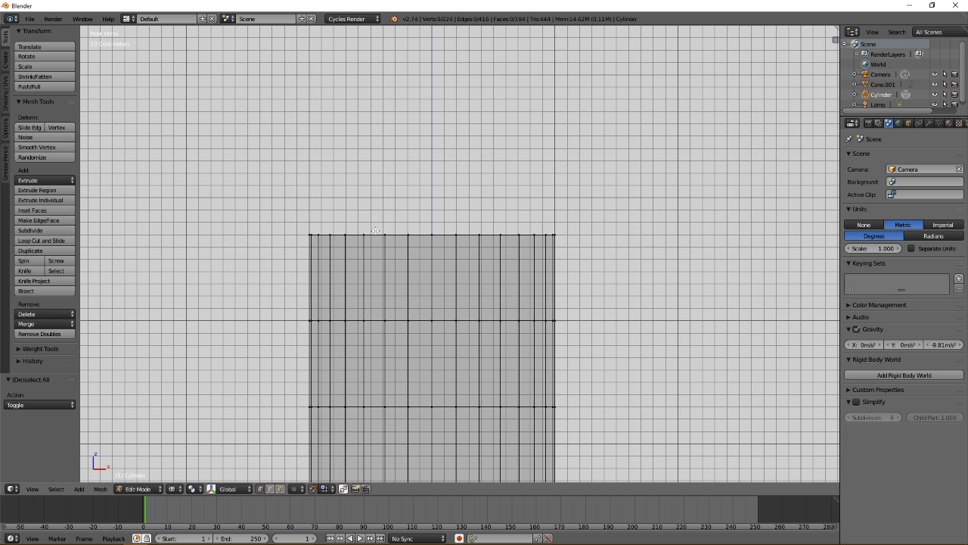
left_click_drag(291, 210, 594, 241)
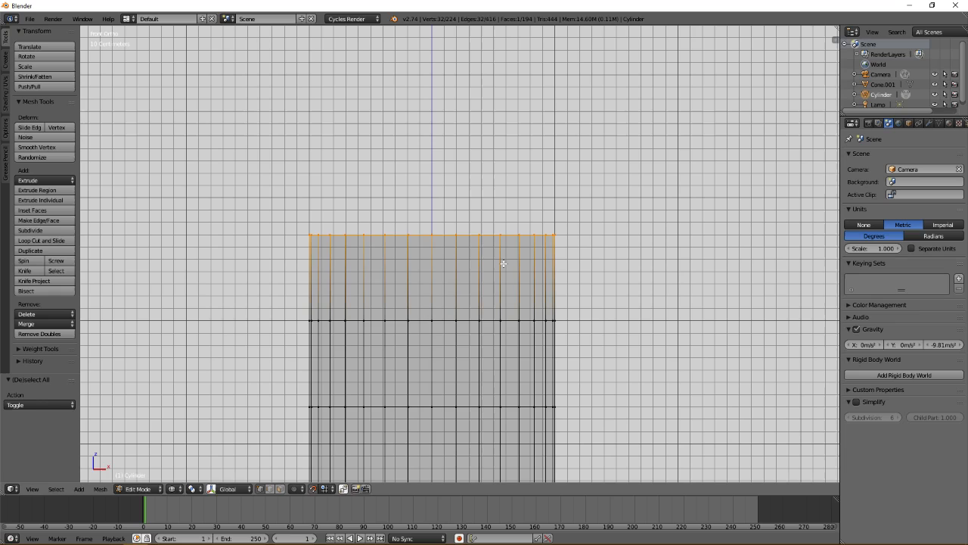
key("e")
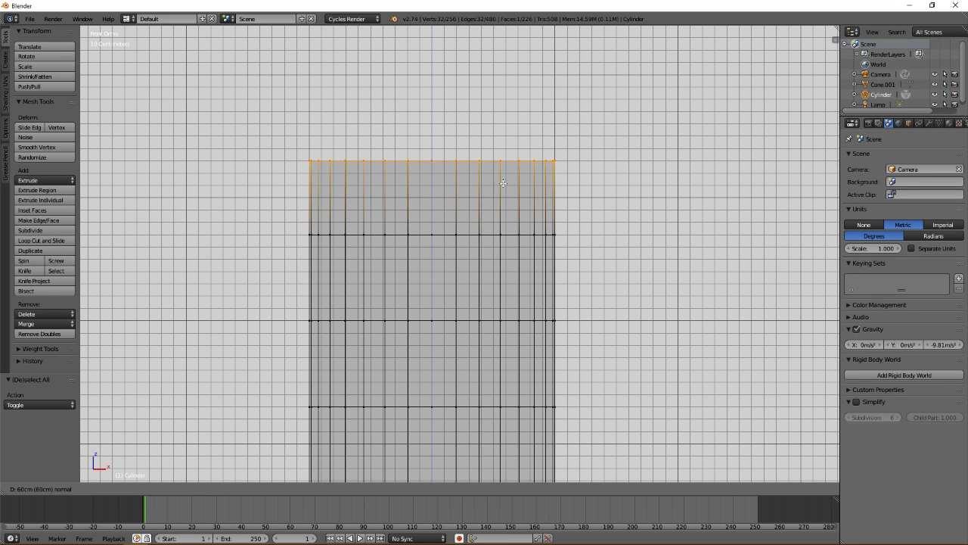
left_click(502, 183)
key("a")
middle_click_drag(492, 214, 497, 281, "shift")
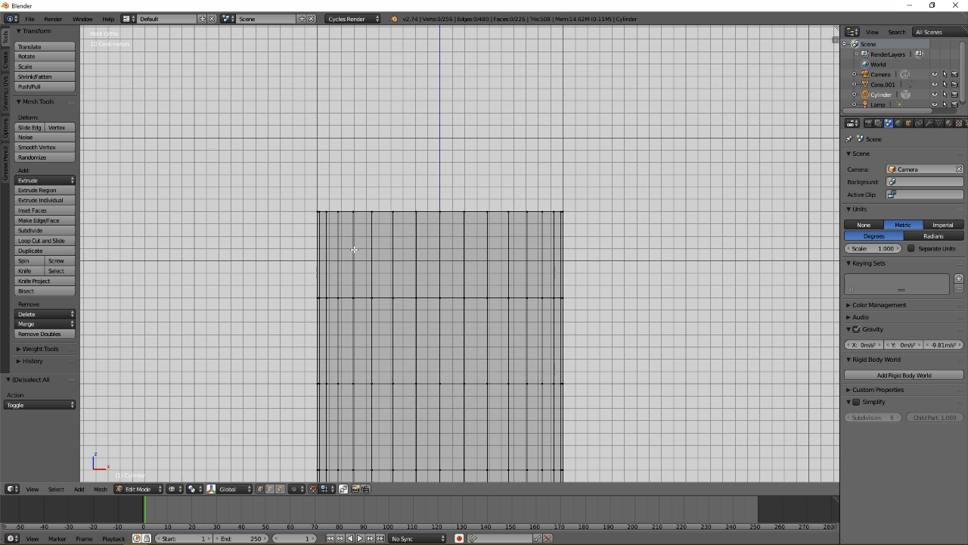
scroll(351, 251, "down", 8)
key("z")
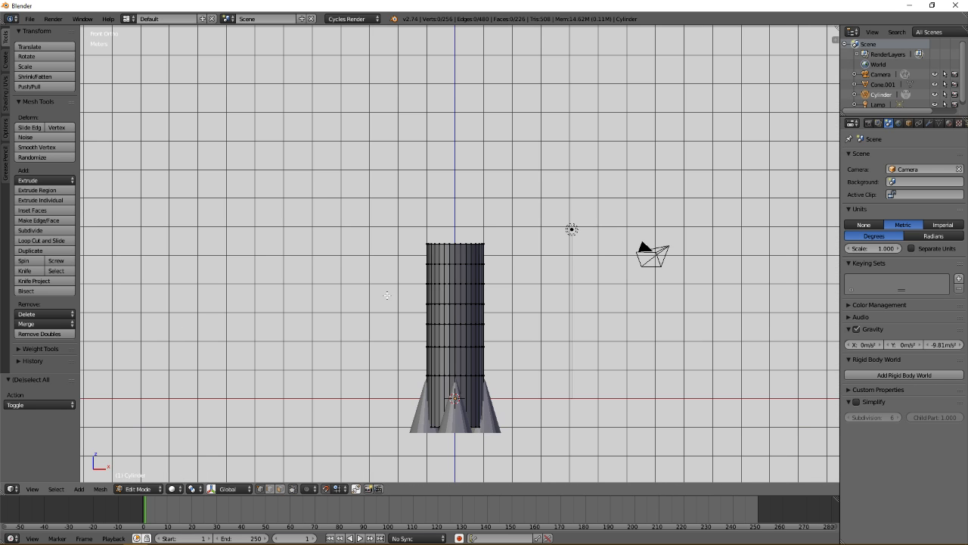
Leave Edit Mode on the central cylinder and apply smooth shading to it
middle_click_drag(441, 354, 416, 263, "shift")
key("Tab")
scroll(426, 322, "up", 5)
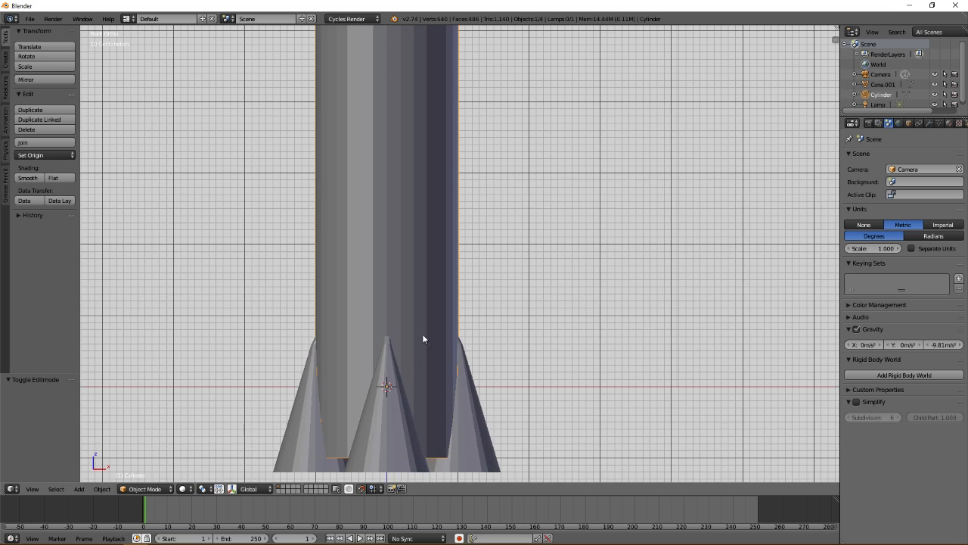
middle_click_drag(413, 362, 435, 275, "shift")
left_click(34, 178)
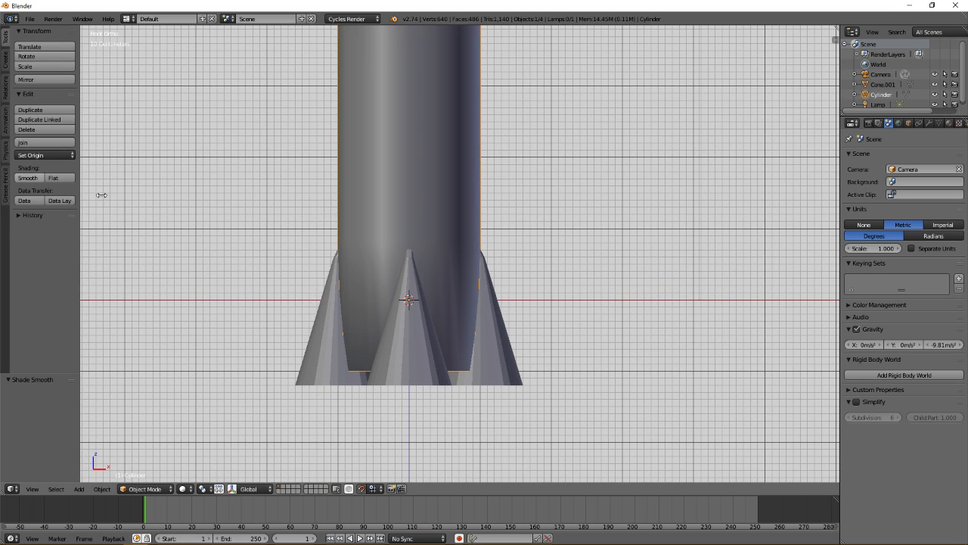
Add a cube mesh at the center of the cylinder and scale it down to 0.4
middle_click_drag(449, 223, 492, 275)
scroll(452, 305, "up", 3)
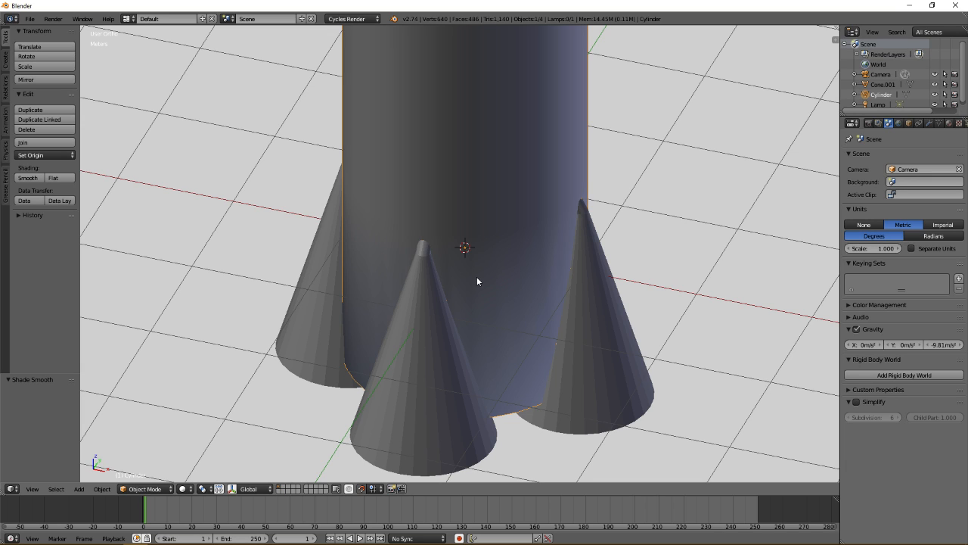
middle_click_drag(446, 281, 448, 323, "shift")
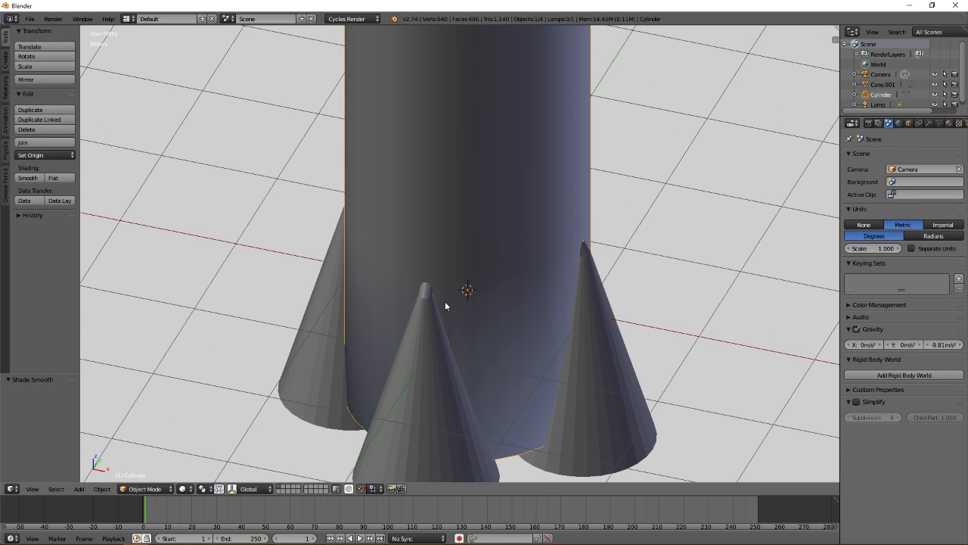
middle_click_drag(450, 304, 447, 305, "shift")
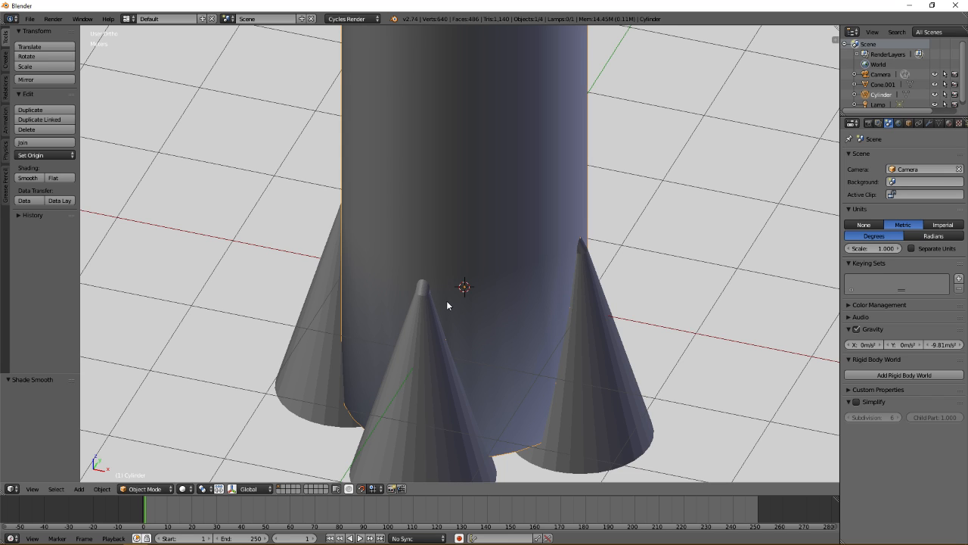
middle_click_drag(449, 303, 454, 280, "shift")
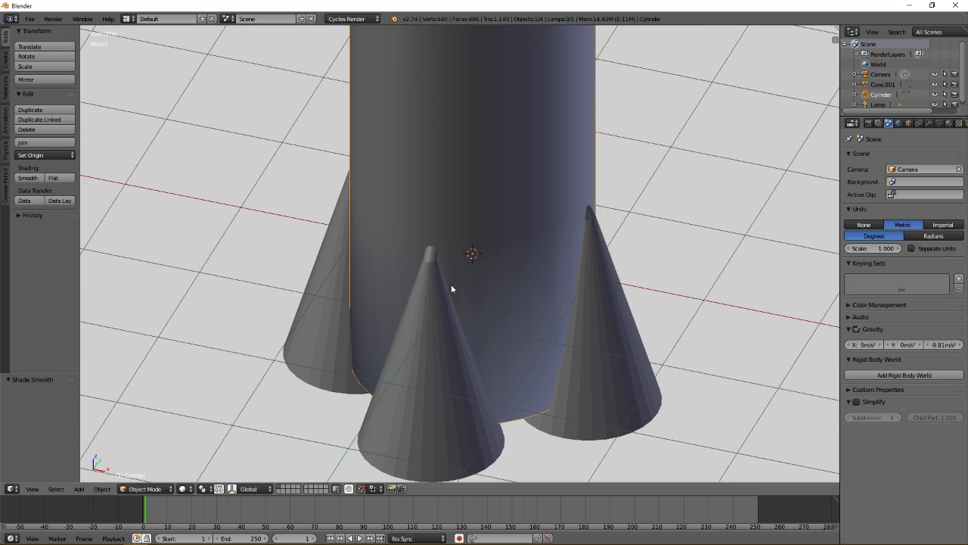
middle_click_drag(447, 323, 475, 308)
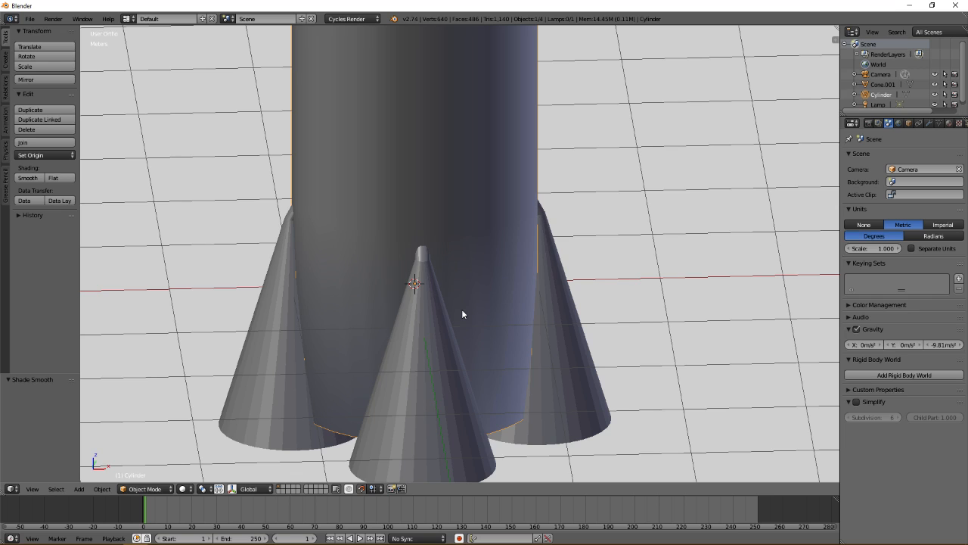
key("shift+a")
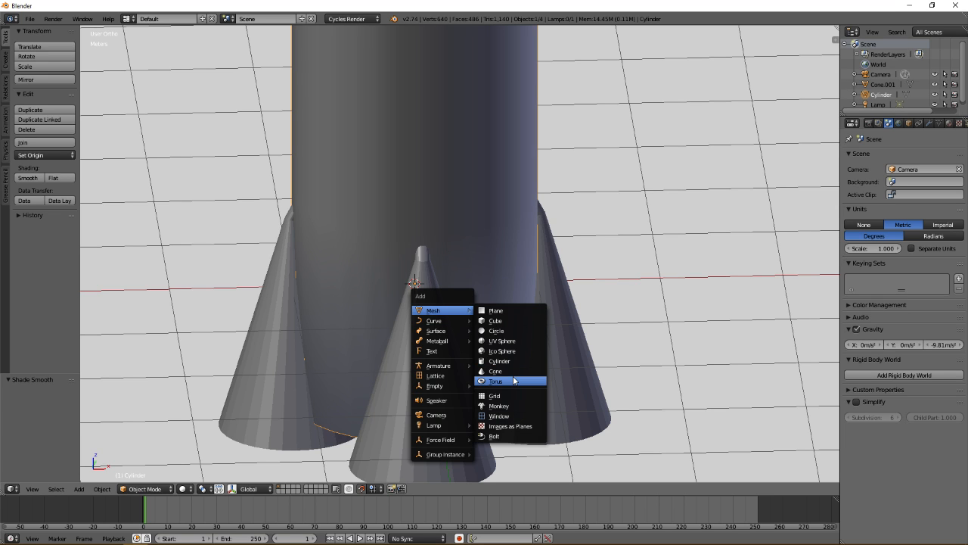
mouse_move(454, 326)
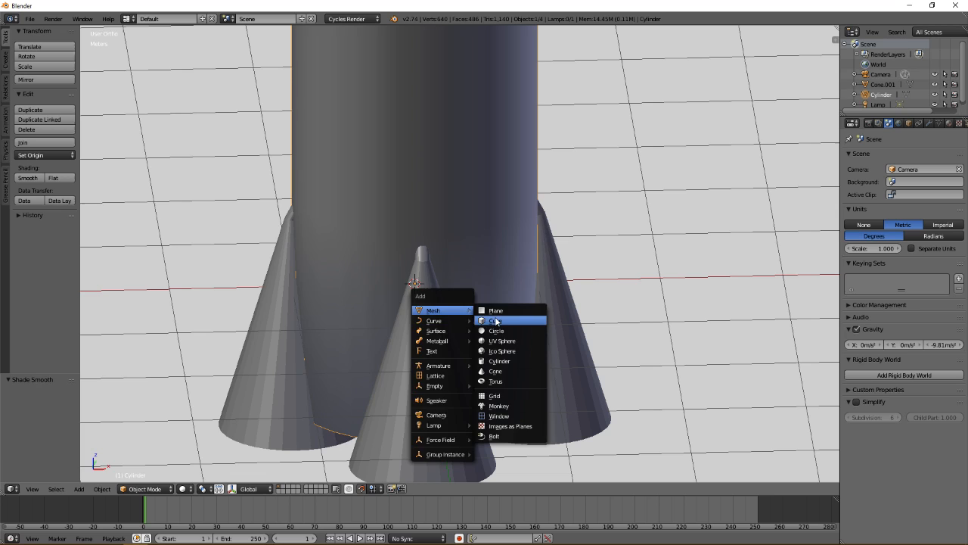
left_click(495, 321)
key("s")
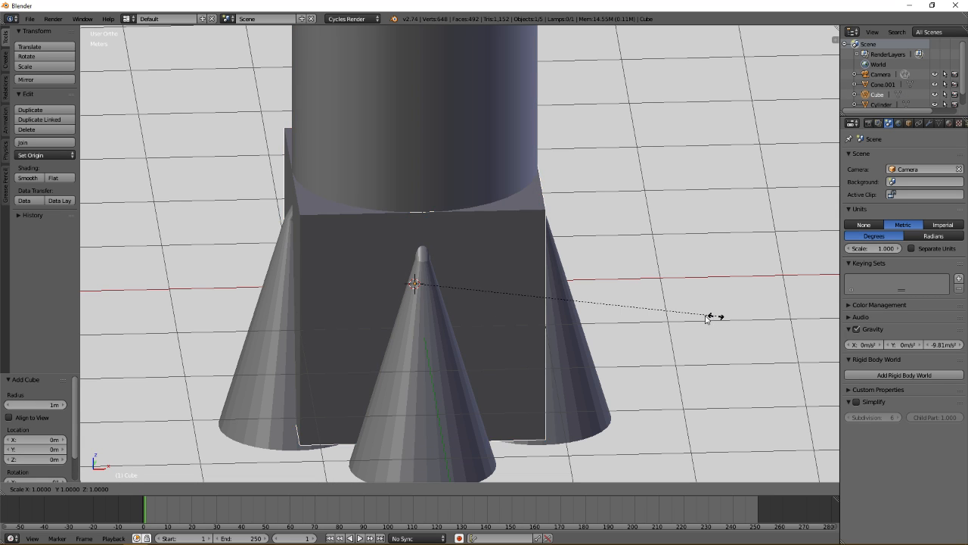
left_click(535, 292)
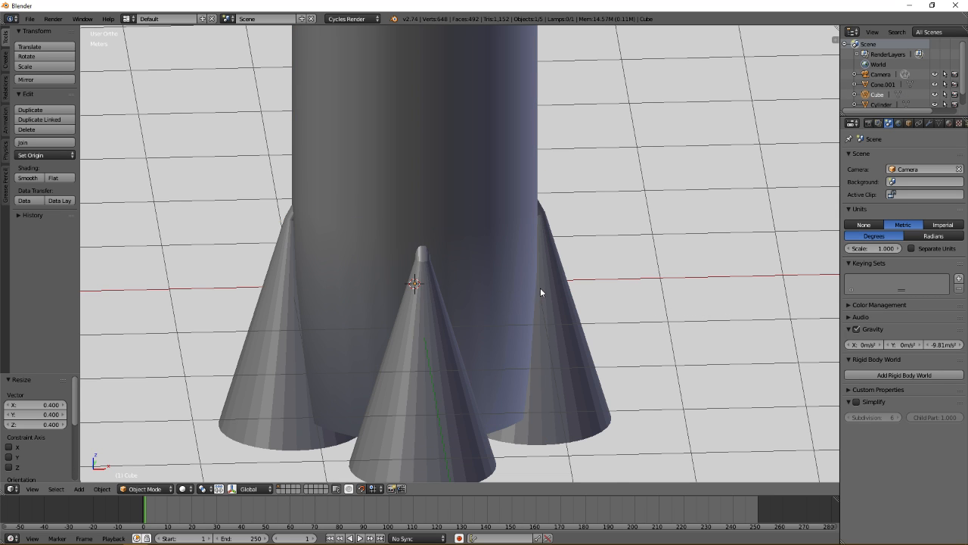
In a front wireframe view, scale the cube down by a factor of 0.1
key("KP_1")
key("z")
scroll(504, 333, "up", 4)
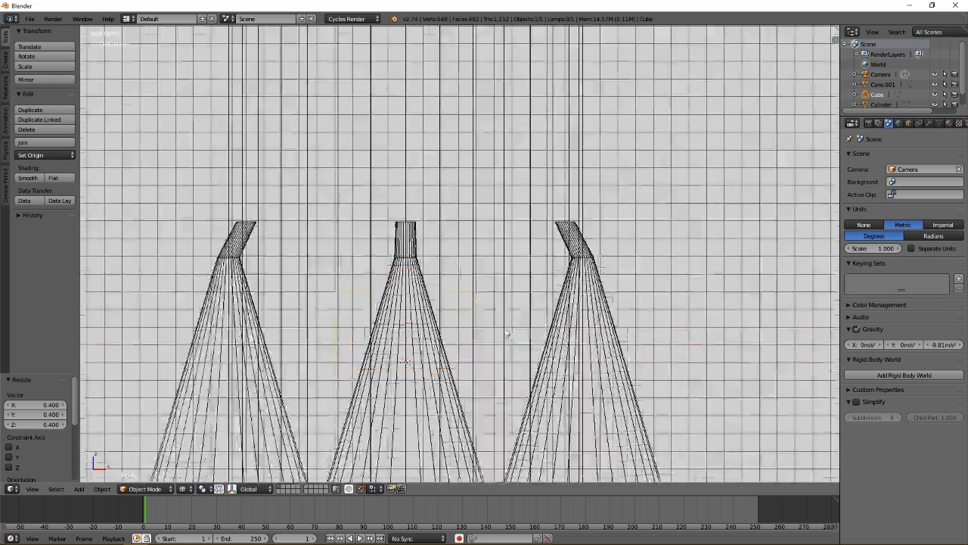
scroll(454, 369, "up", 1)
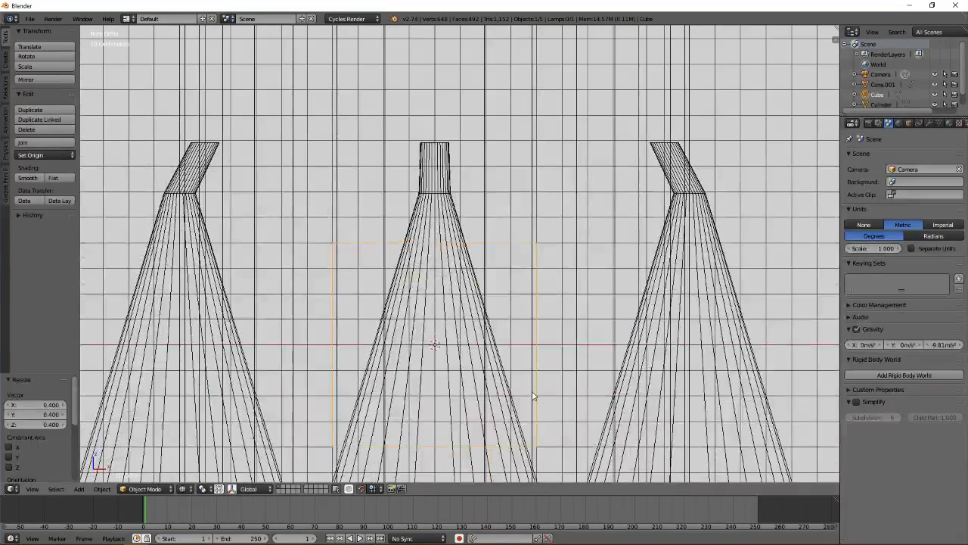
scroll(532, 395, "up", 1)
scroll(460, 411, "up", 2)
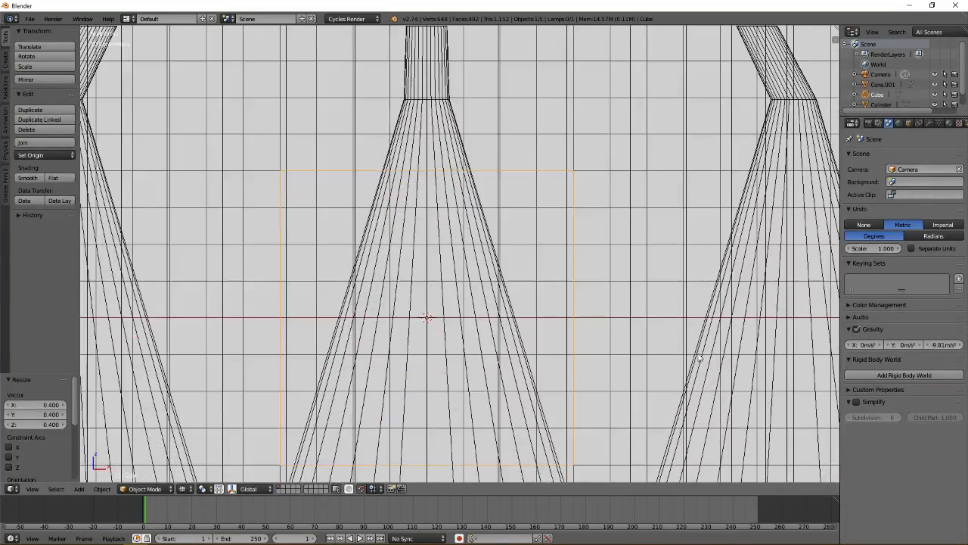
key("s")
left_click(451, 337)
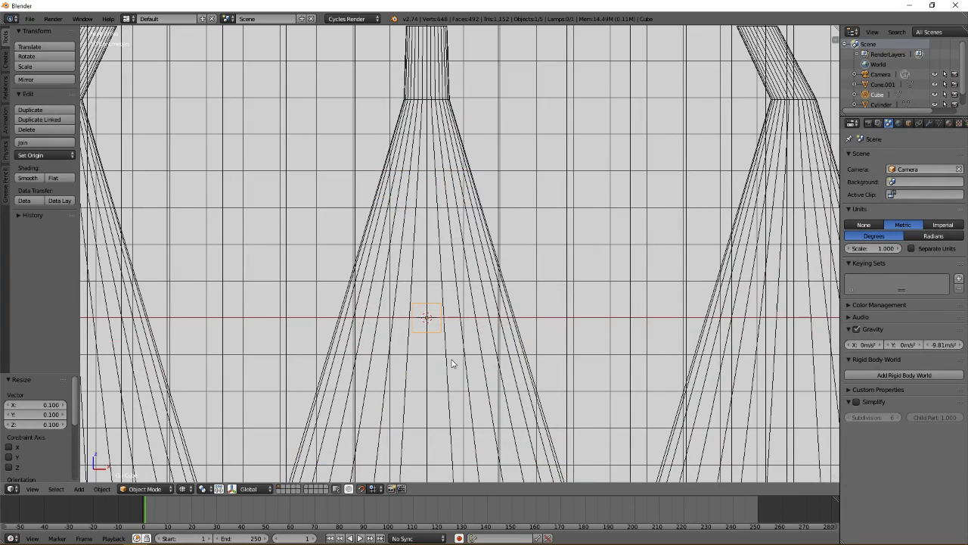
Shrink the tiny cube further by a factor of 0.3 and return to solid shading
scroll(454, 363, "up", 2)
scroll(446, 374, "up", 3)
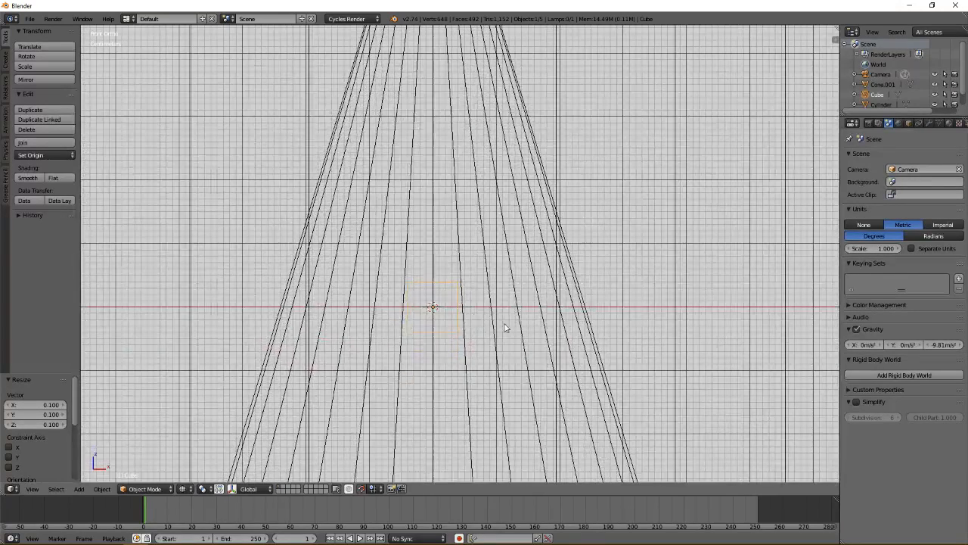
key("s")
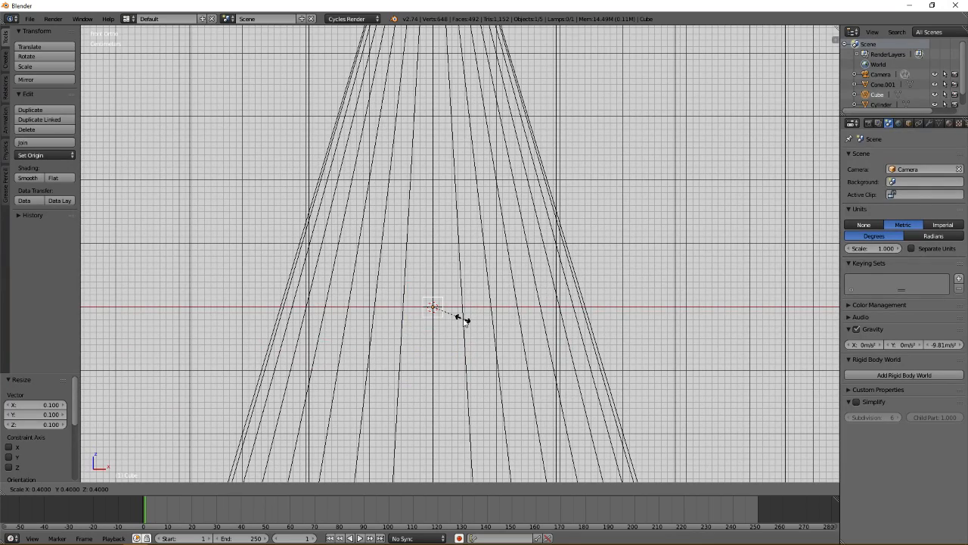
left_click(447, 317)
scroll(479, 331, "up", 2)
scroll(479, 331, "down", 5)
key("z")
middle_click_drag(519, 310, 531, 335)
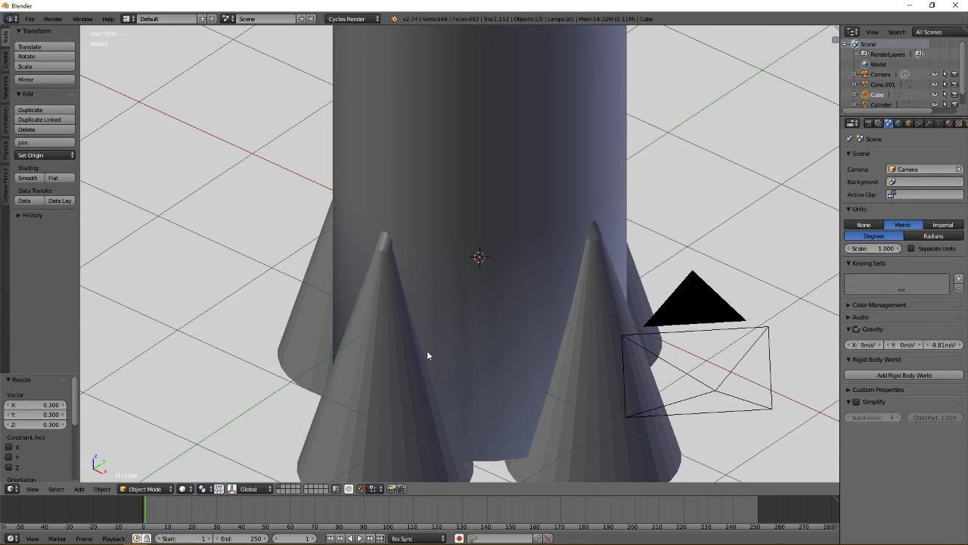
Move the joined cones around the base to layer 2
right_click(391, 365)
key("m")
key("2")
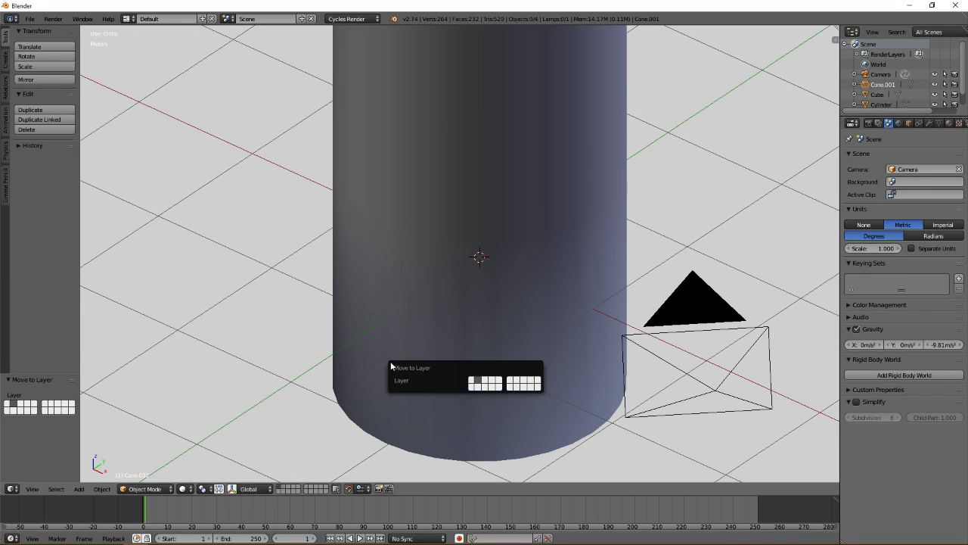
key("Return")
Select the tiny cube inside the cylinder and move it -1 m along the X axis
key("z")
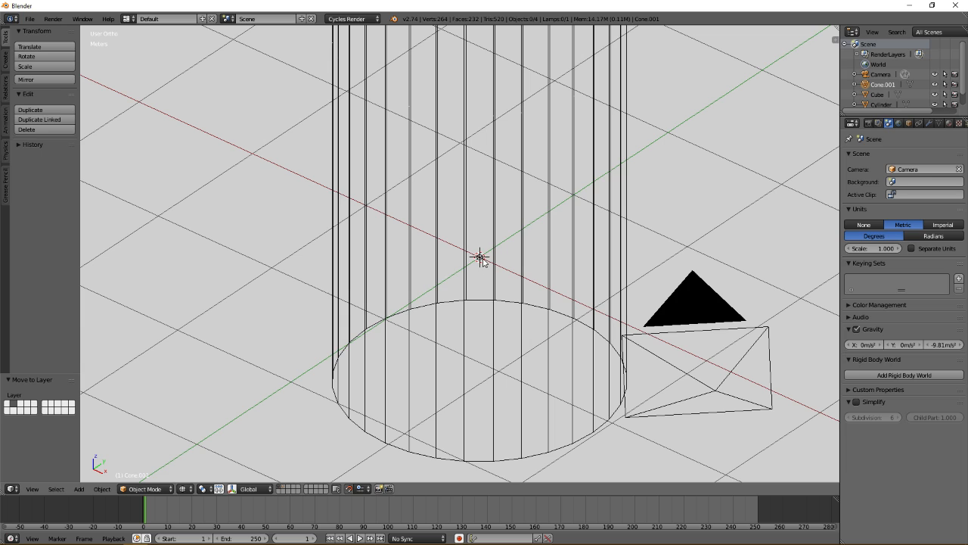
right_click(484, 263)
key("z")
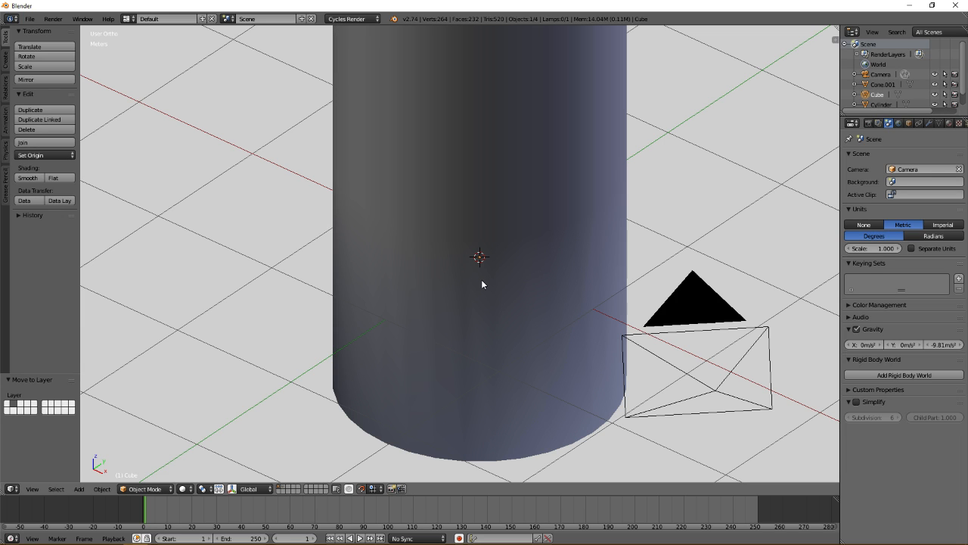
key("g")
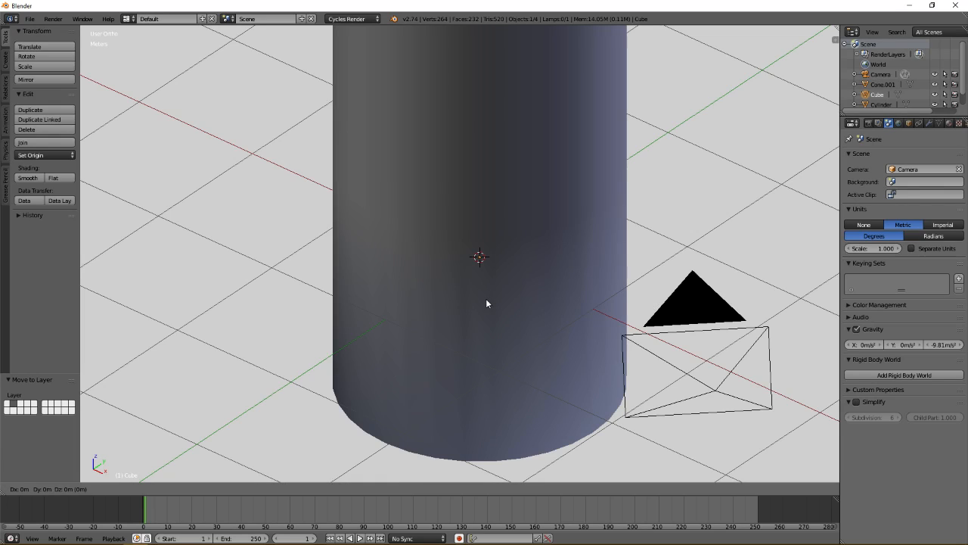
key("x")
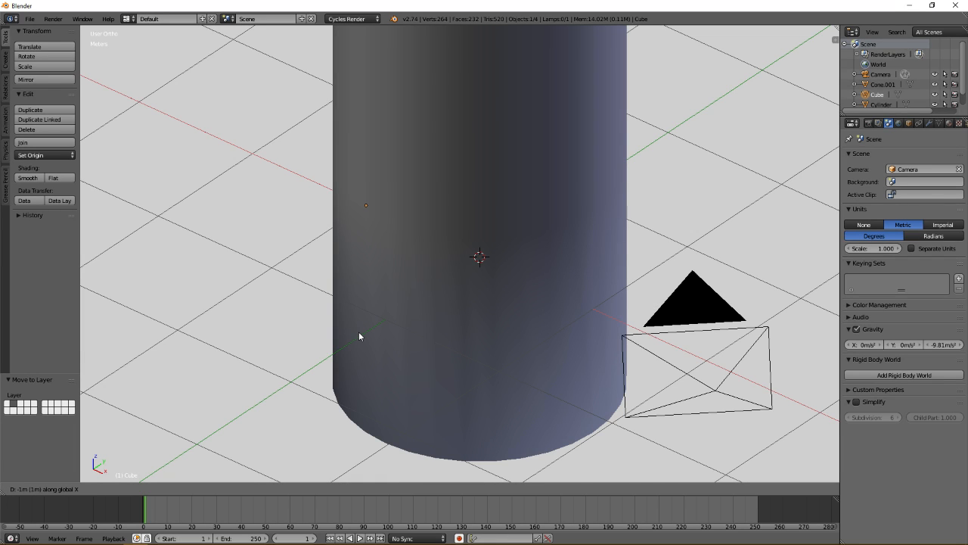
left_click(358, 331)
Enter Edit Mode on the tiny cube in the left orthographic view, deselect its vertices, and show it in wireframe
middle_click_drag(359, 281, 504, 303)
scroll(491, 309, "up", 4)
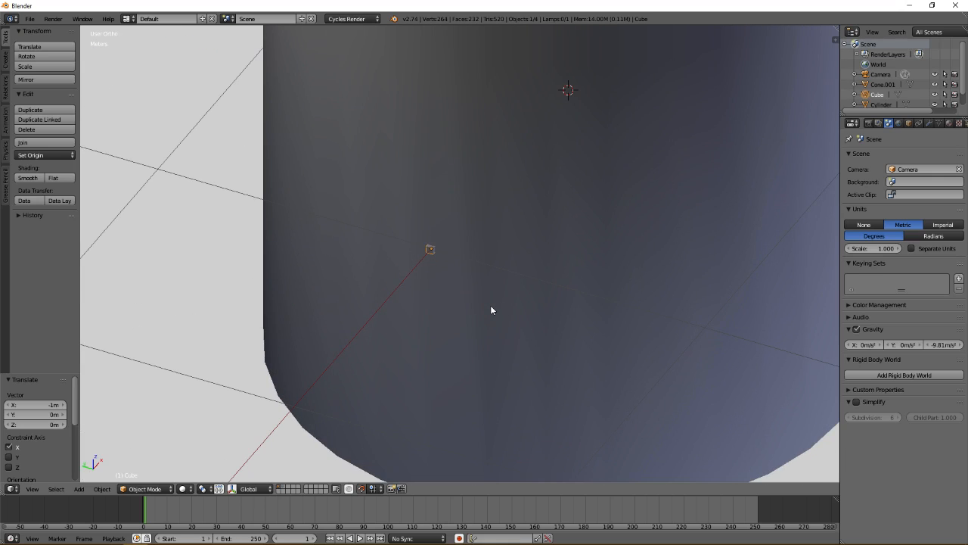
key("Tab")
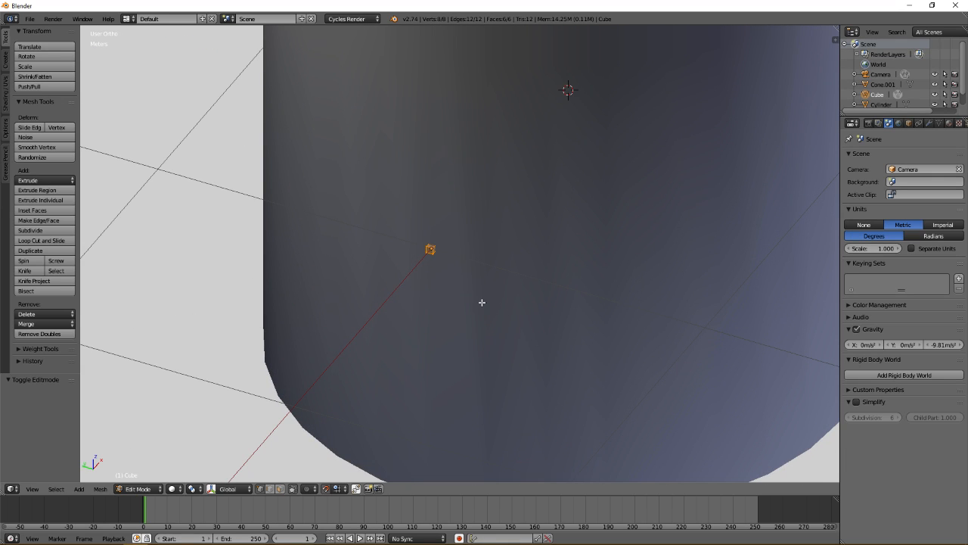
scroll(482, 302, "down", 3)
key("KP_1")
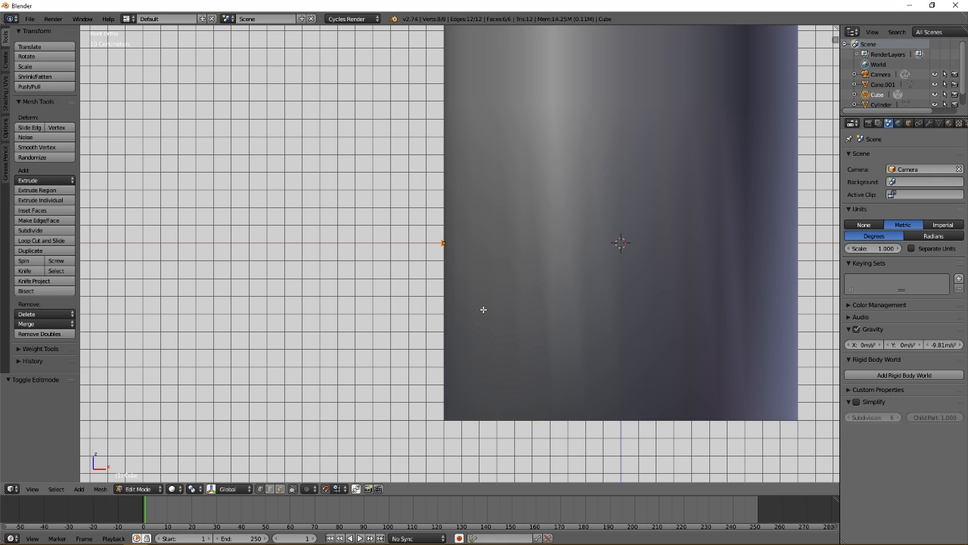
key("ctrl+KP_1")
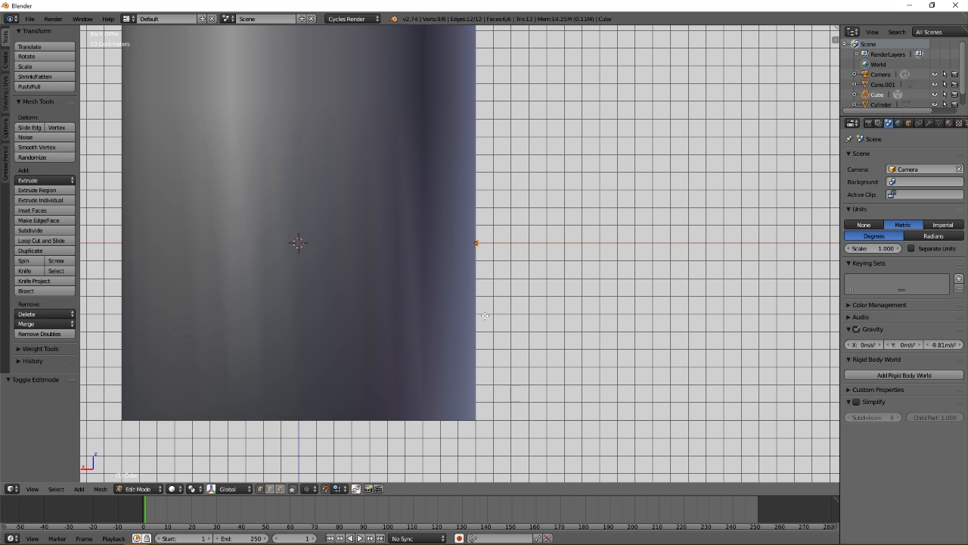
key("ctrl+KP_3")
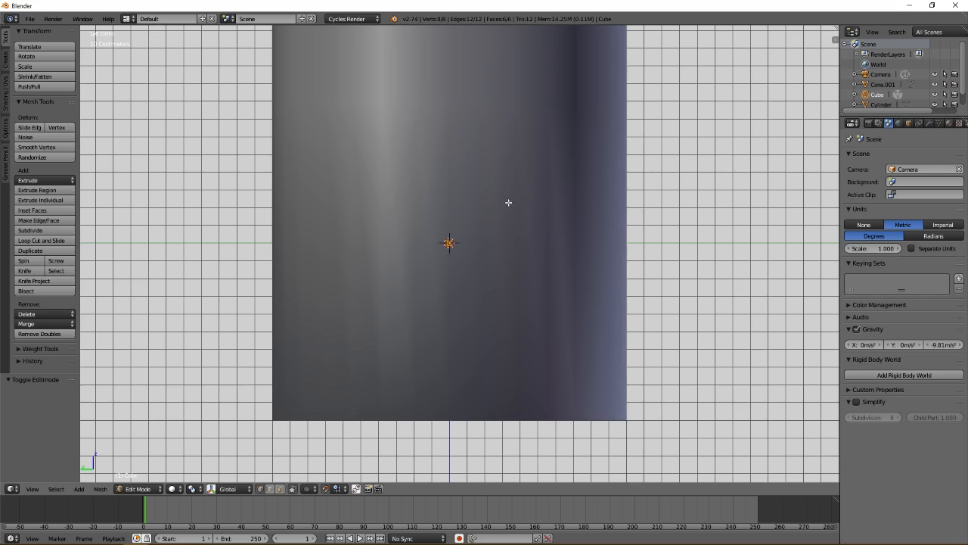
middle_click_drag(507, 201, 492, 232, "shift")
key("Tab")
key("a")
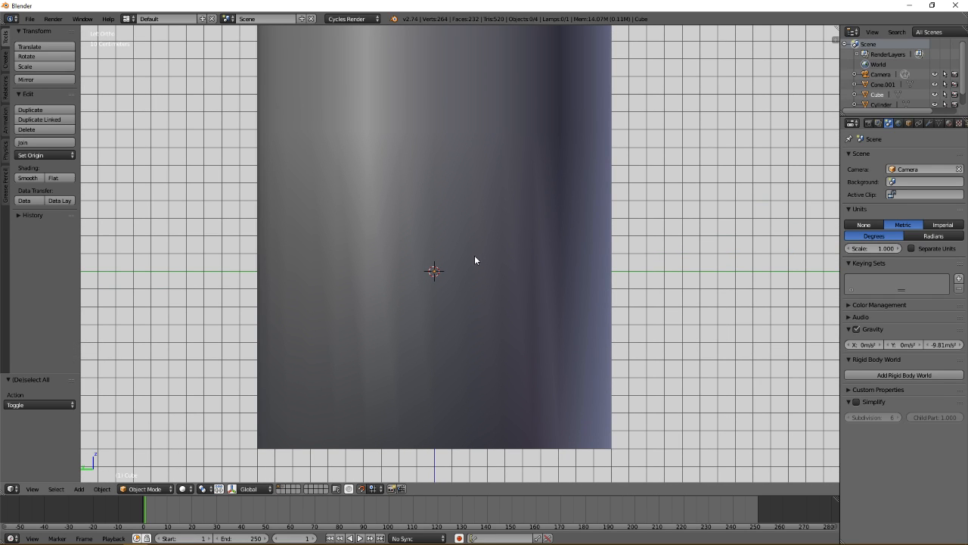
key("Tab")
scroll(454, 274, "up", 3)
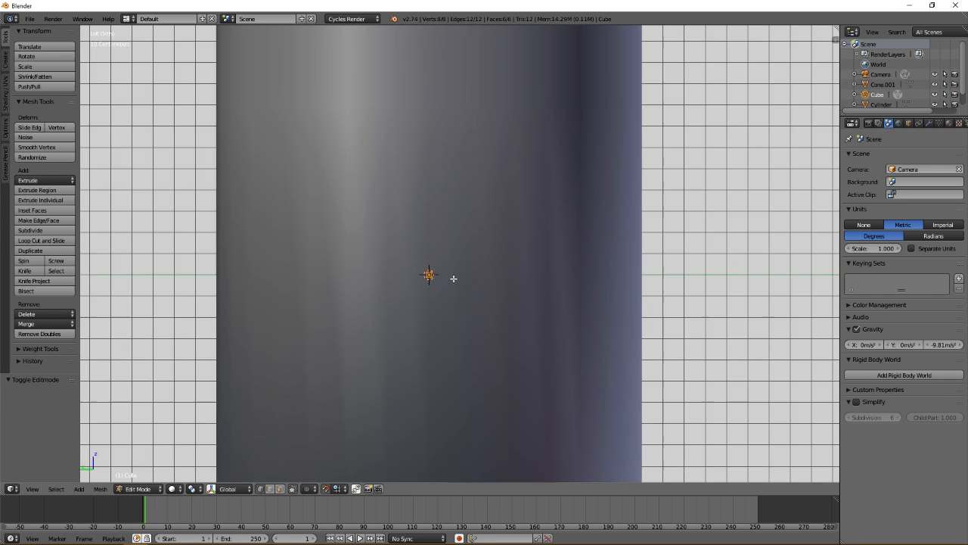
key("a")
key("z")
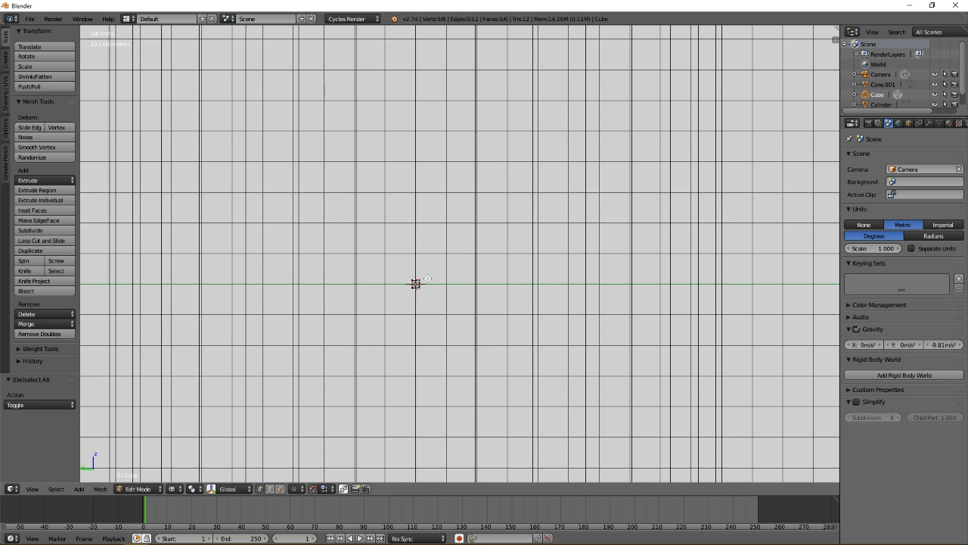
Box-select the cube's upper vertices and move them about 1 m up along the Z axis
key("b")
left_click_drag(393, 267, 436, 286)
scroll(435, 283, "down", 4)
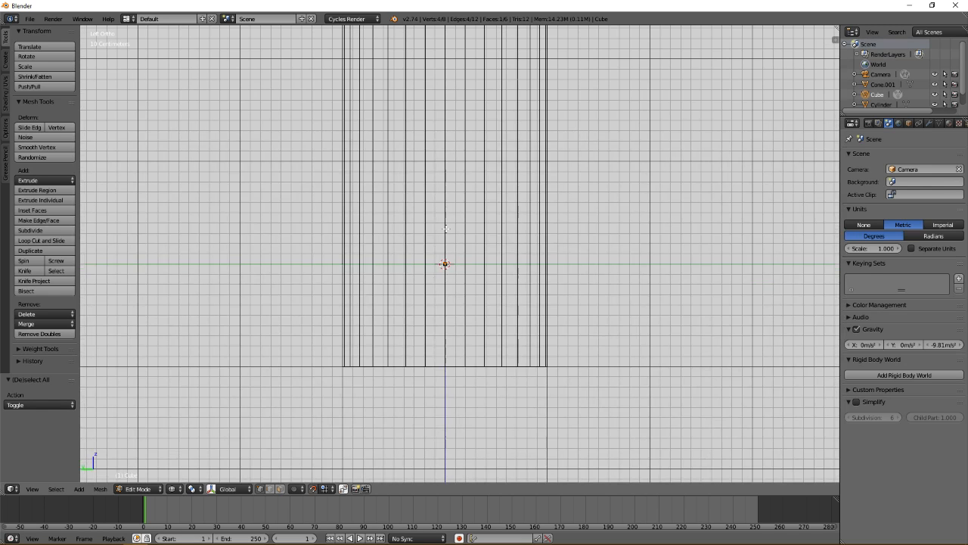
middle_click_drag(445, 228, 446, 262, "shift")
key("g")
key("z")
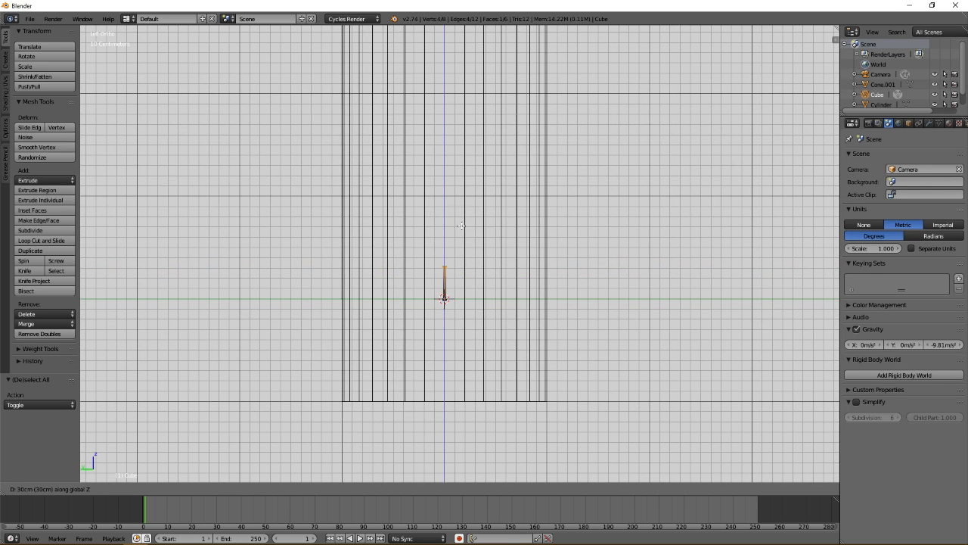
left_click(464, 198)
Move the cube's lower vertices about 1 m down along Z to the cylinder's bottom edge, deselect all, and return to Object Mode
key("a")
key("b")
left_click_drag(450, 309, 452, 309)
key("g")
key("z")
left_click(456, 376)
key("a")
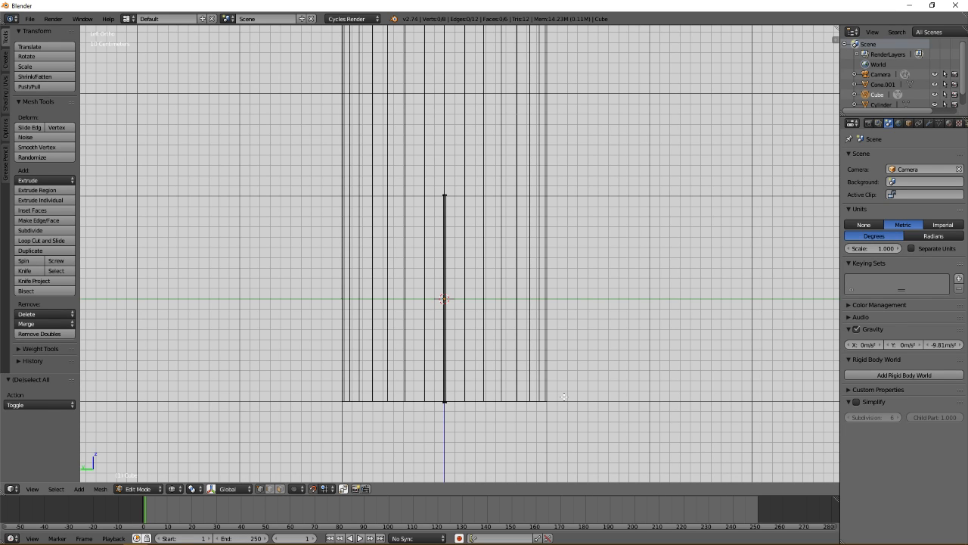
key("Tab")
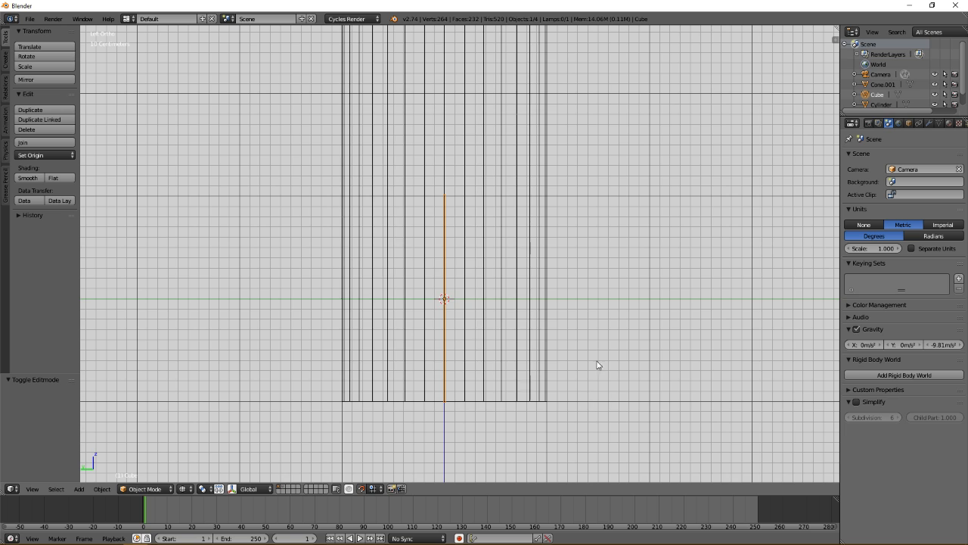
Add a Plain Axes empty at the cylinder's centre and show the model in wireframe
key("z")
mouse_move(500, 301)
middle_mouse_down()
mouse_move(475, 324)
mouse_move(447, 328)
mouse_move(525, 280)
mouse_move(496, 316)
mouse_move(505, 302)
middle_mouse_up()
scroll(496, 313, "up", 2)
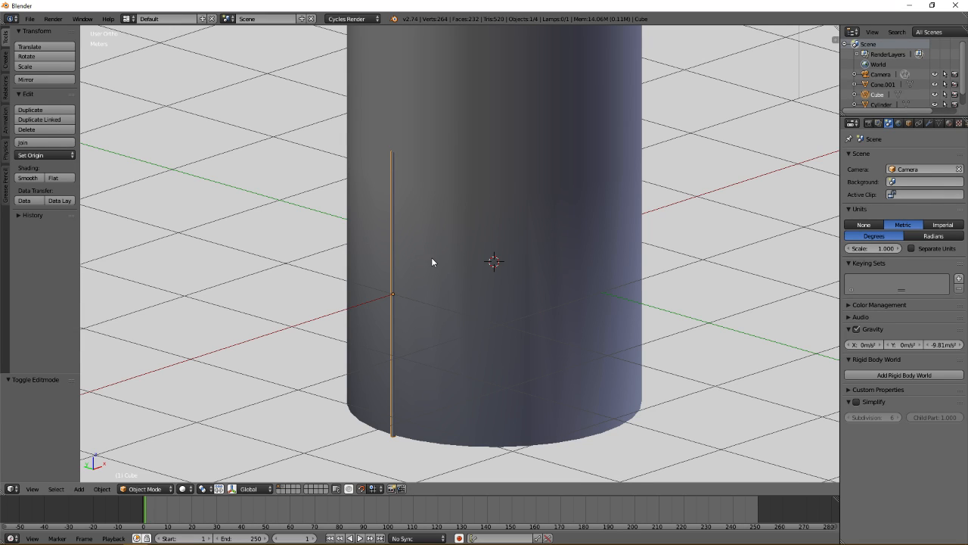
key("shift+a")
mouse_move(431, 257)
key("z")
mouse_move(519, 266)
middle_mouse_down()
mouse_move(476, 272)
mouse_move(479, 240)
mouse_move(523, 271)
middle_mouse_up()
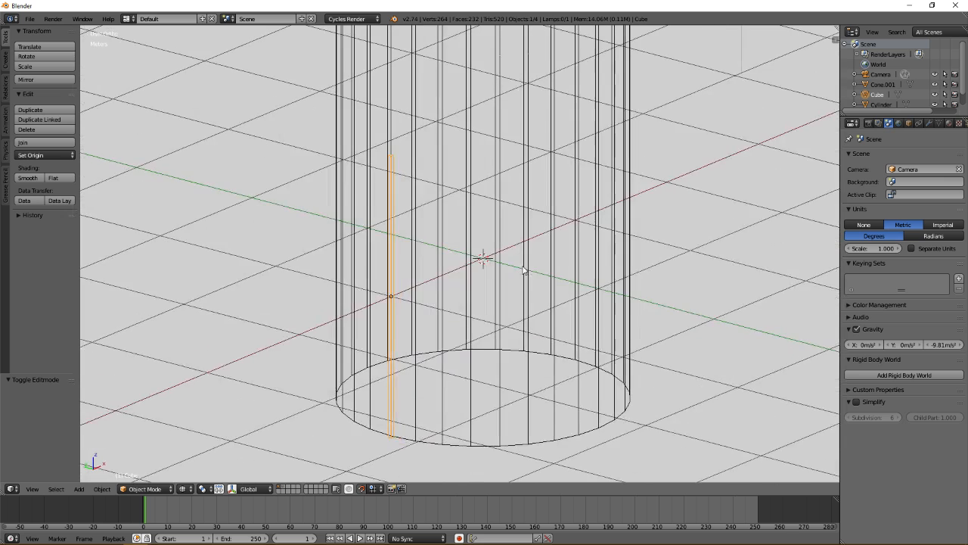
key("shift+a")
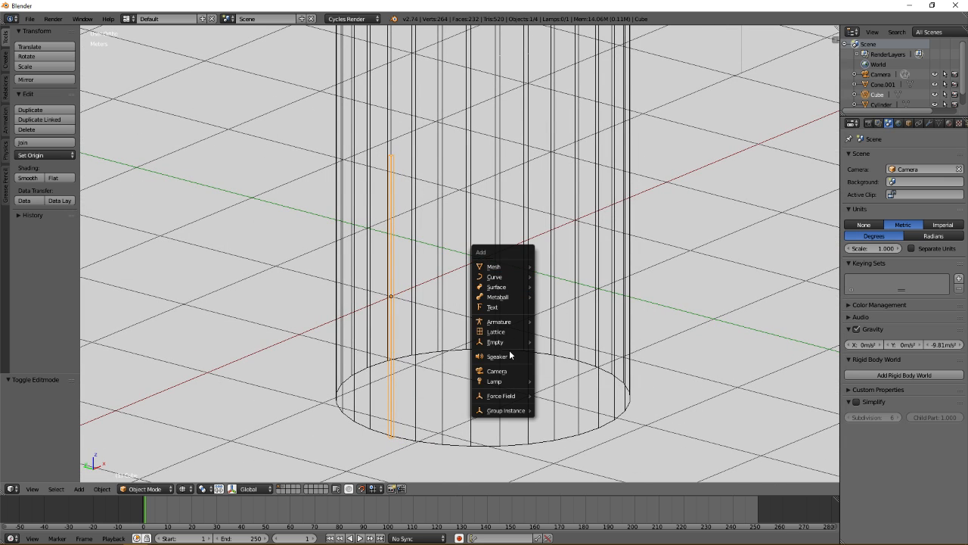
mouse_move(509, 346)
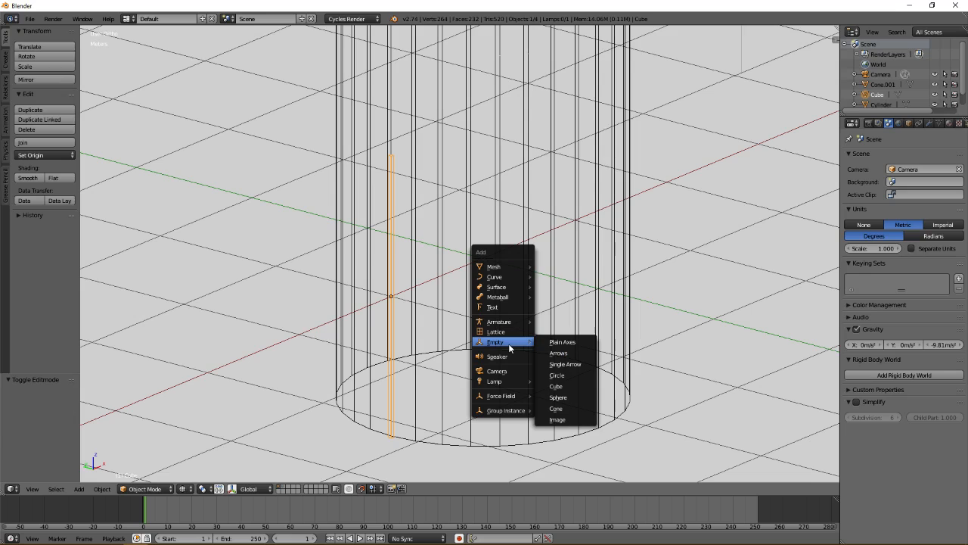
left_click(562, 342)
middle_click_drag(520, 297, 516, 297)
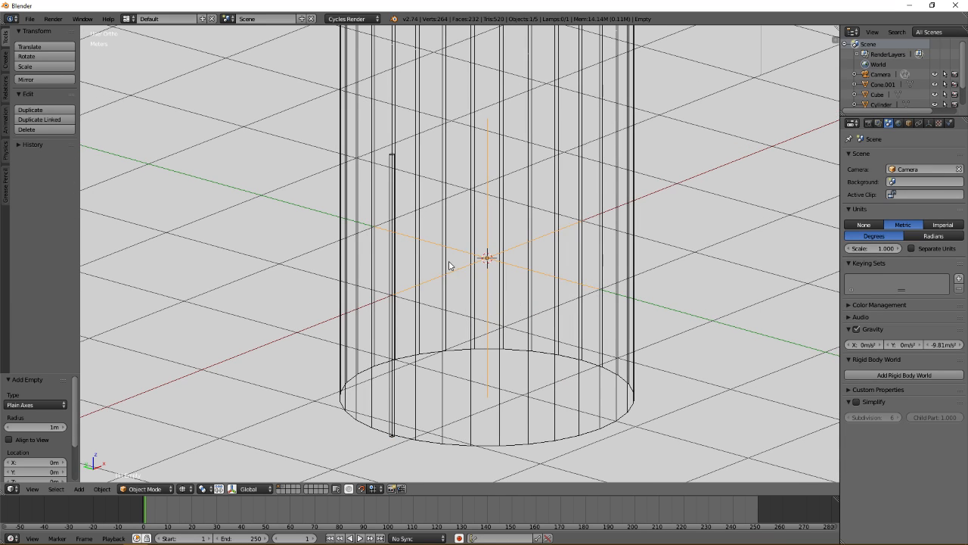
Parent the empty to the thin strip with the Object option and deselect everything
right_click(394, 255, "shift")
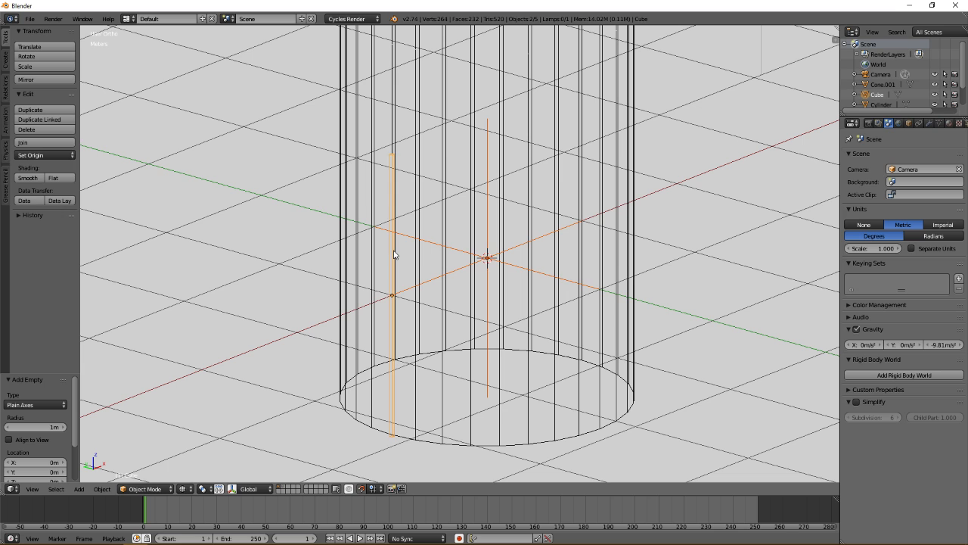
middle_click_drag(416, 264, 427, 264)
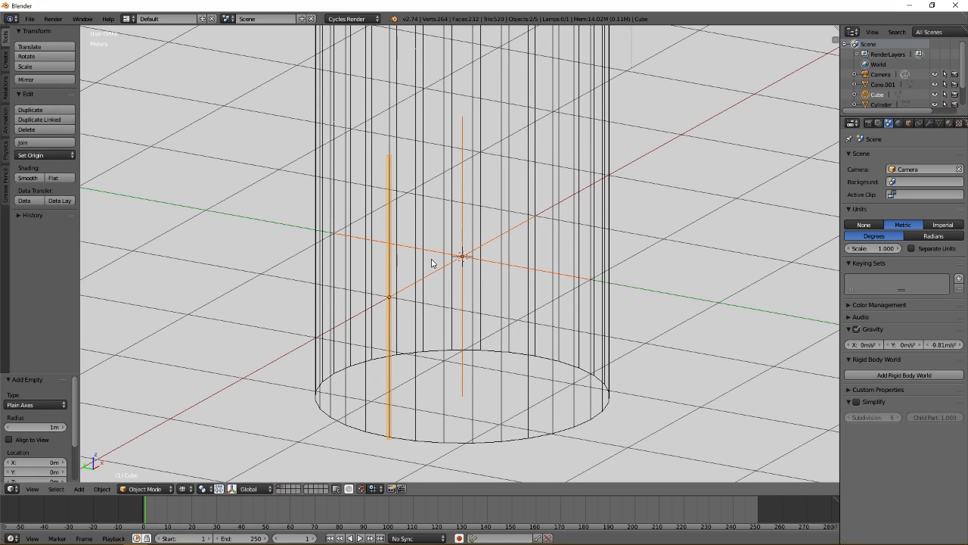
key("ctrl+p")
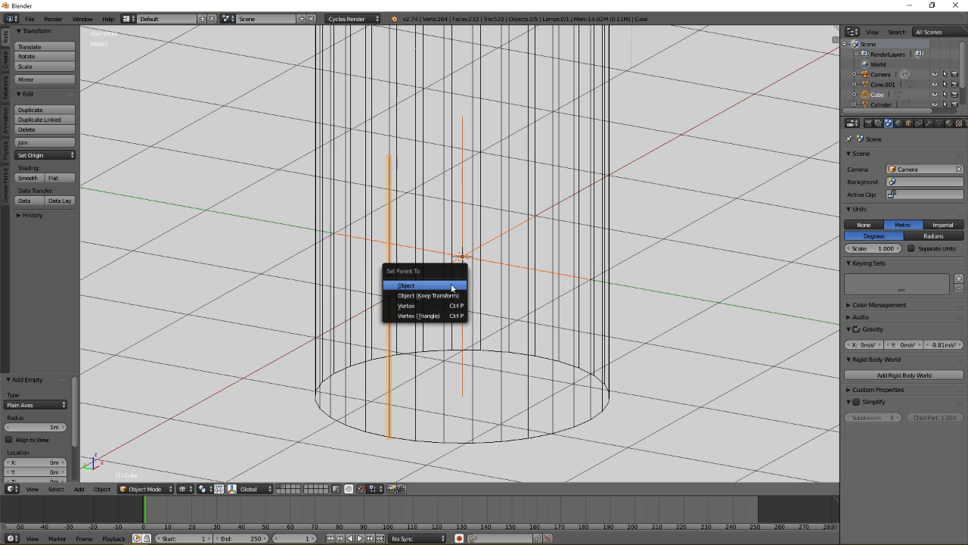
key("a")
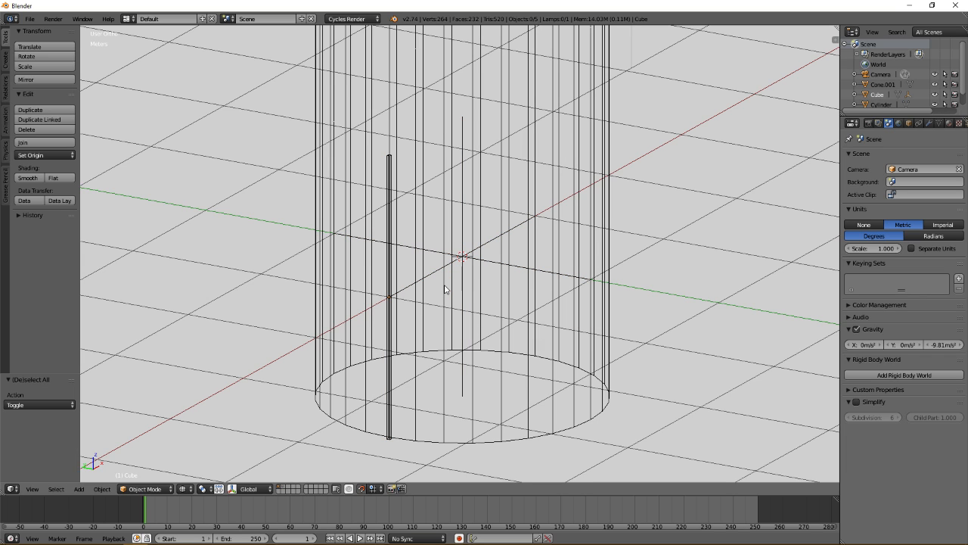
Select the thin strip and add an Array modifier to it
right_click(465, 232)
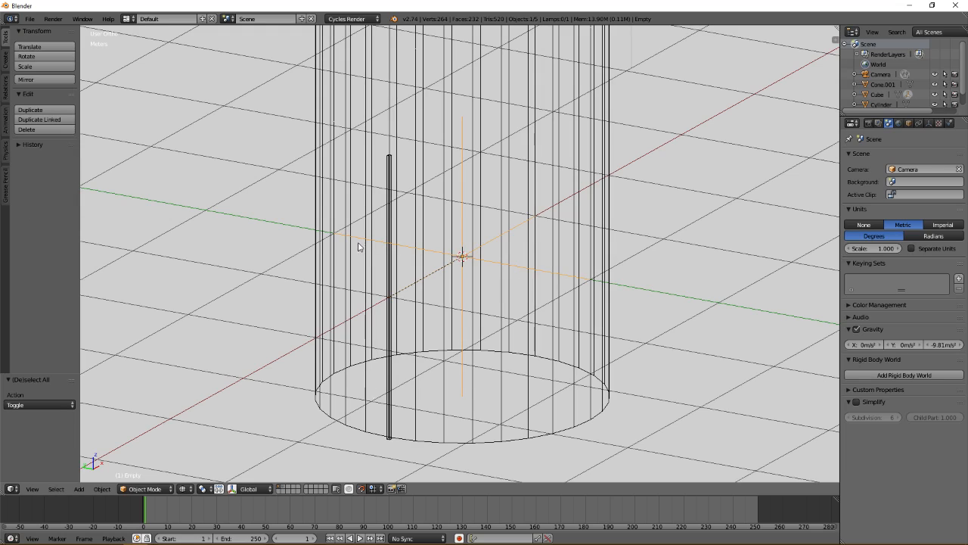
right_click(388, 226)
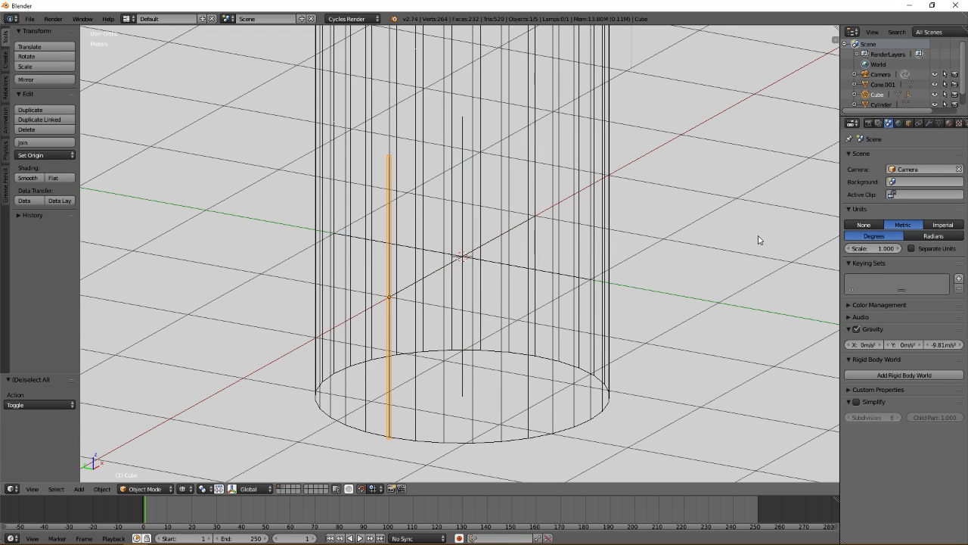
left_click(931, 124)
left_click(912, 155)
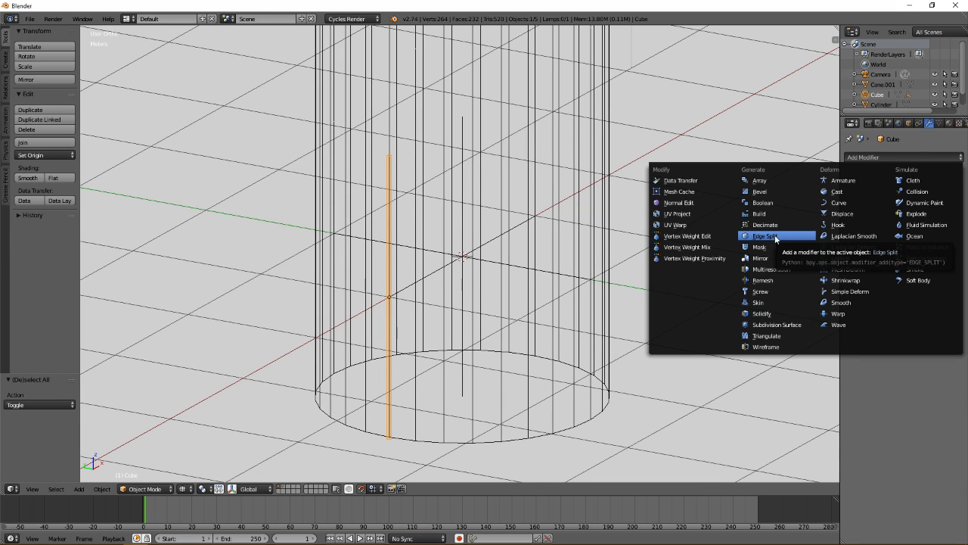
left_click(768, 179)
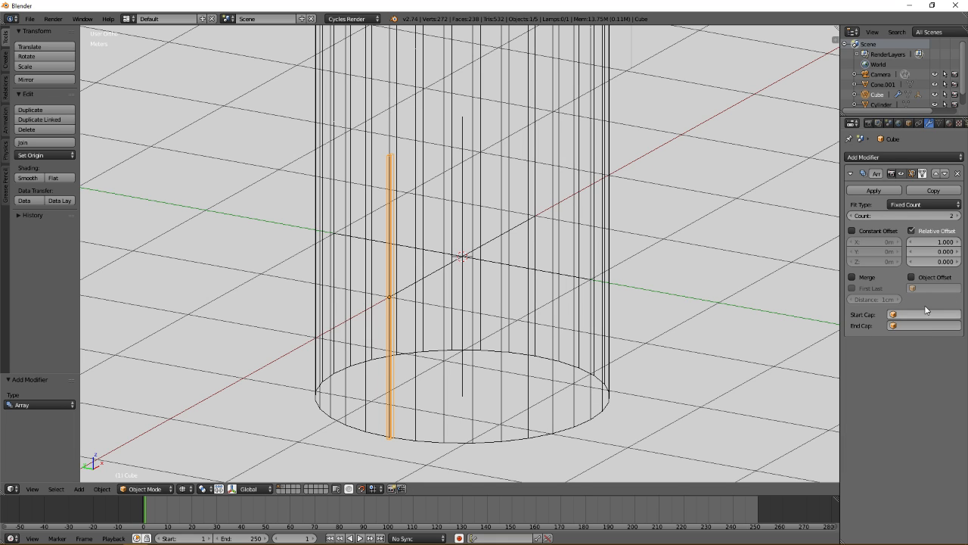
Enable Object Offset in the strip's array and choose Empty as the offset object
left_click(912, 277)
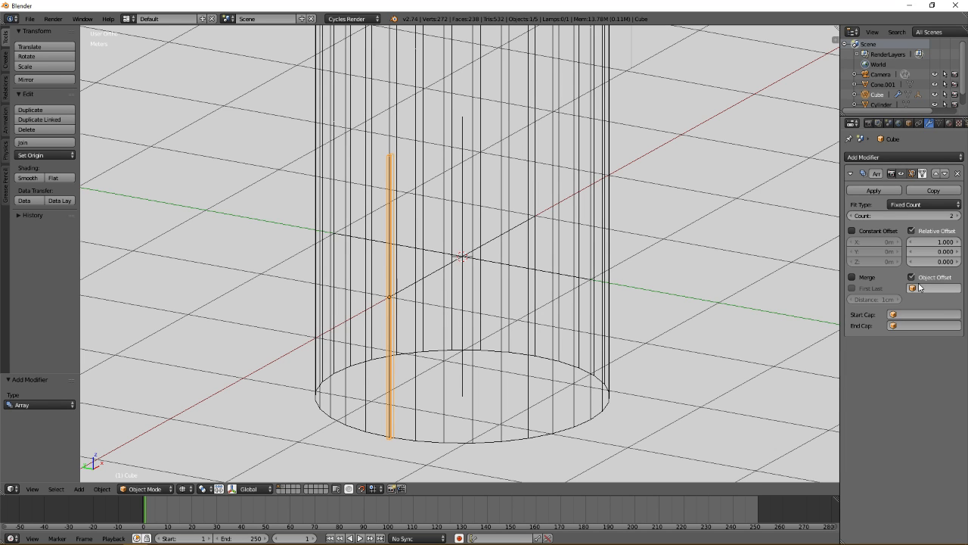
left_click(915, 288)
left_click(861, 333)
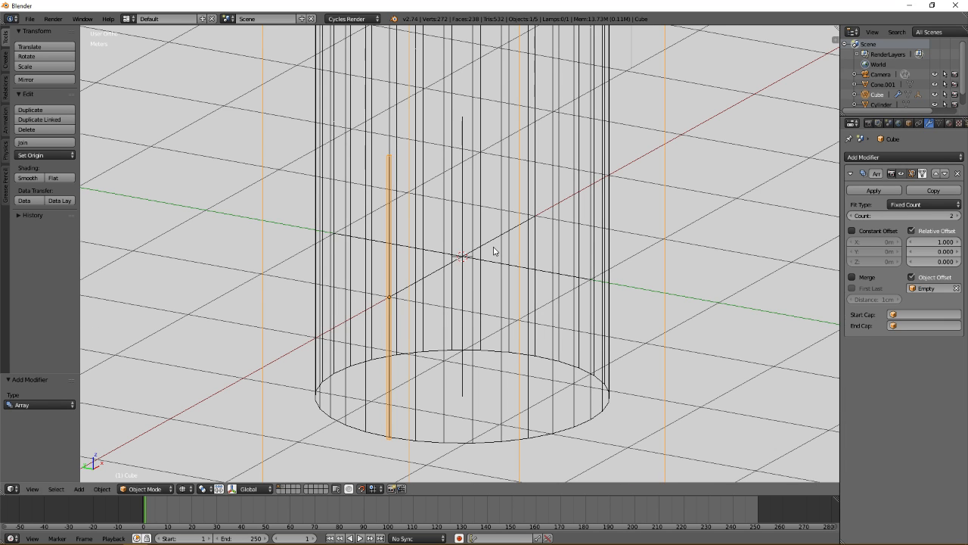
scroll(494, 248, "down", 4)
mouse_move(474, 225)
middle_mouse_down()
mouse_move(562, 216)
mouse_move(575, 202)
mouse_move(472, 229)
middle_mouse_up()
Try Cylinder and Empty in turn as the array's offset object, leaving the offset object cleared
left_click(958, 289)
left_click(938, 288)
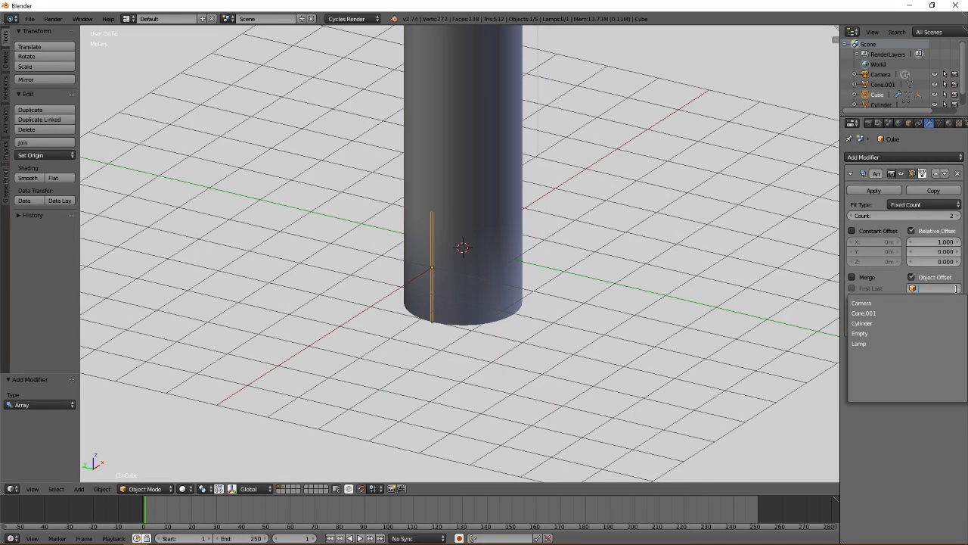
left_click(879, 325)
left_click(956, 289)
left_click(934, 288)
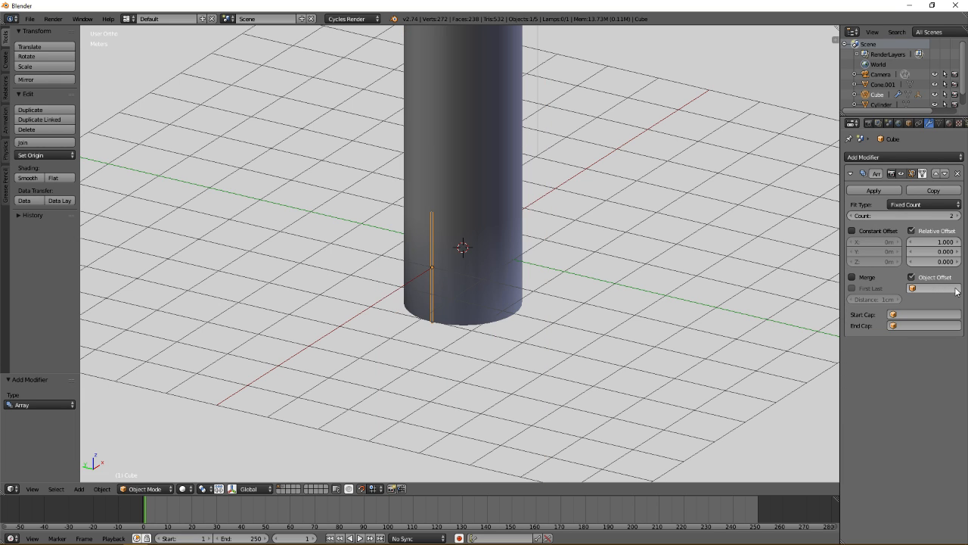
left_click(889, 335)
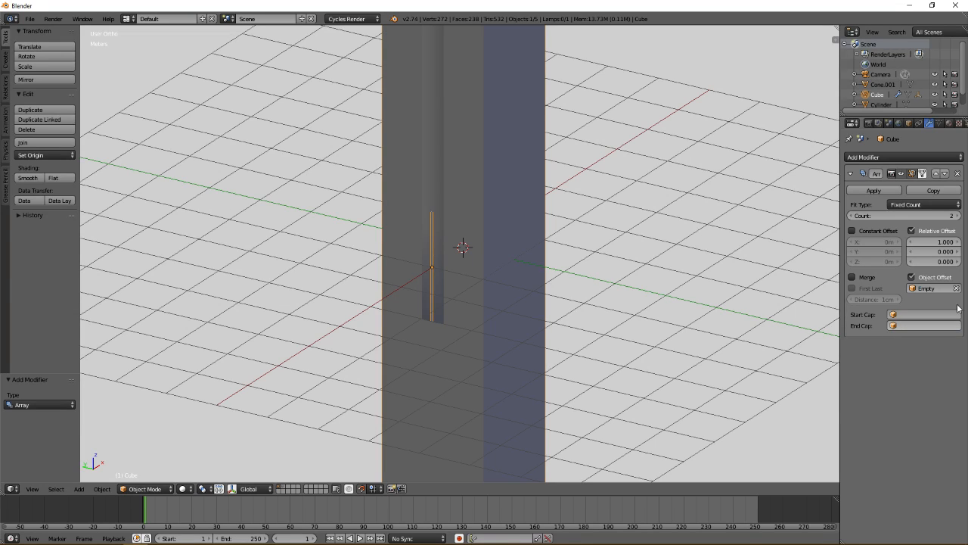
left_click(956, 289)
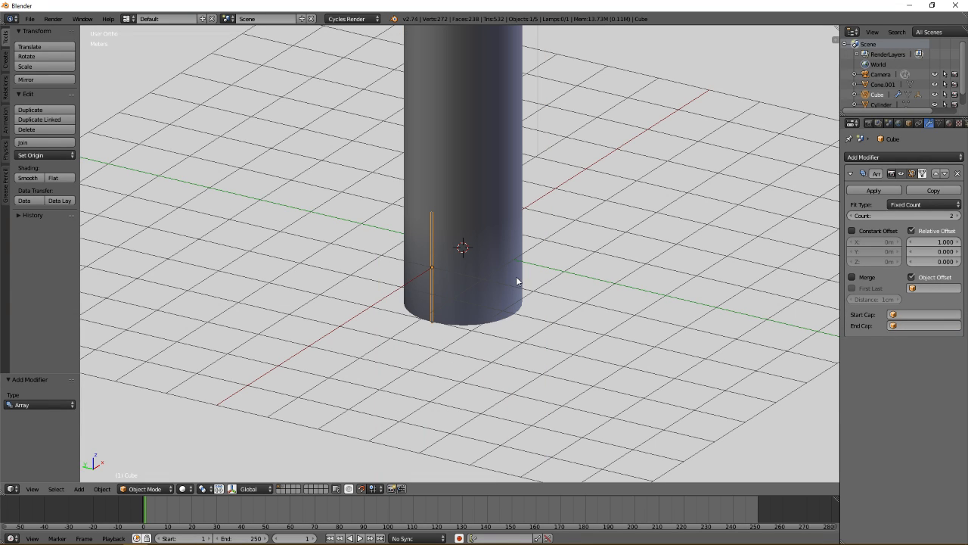
Set the array's count to 7 and its relative X offset to 1.6, and disable Object Offset
left_click(957, 217)
left_click(959, 217)
left_click(958, 217)
left_click(958, 216)
left_click(958, 217)
left_click(960, 242)
left_click(959, 241)
left_click(959, 241)
left_click(959, 242)
left_click(959, 241)
left_click(959, 241)
left_click(915, 278)
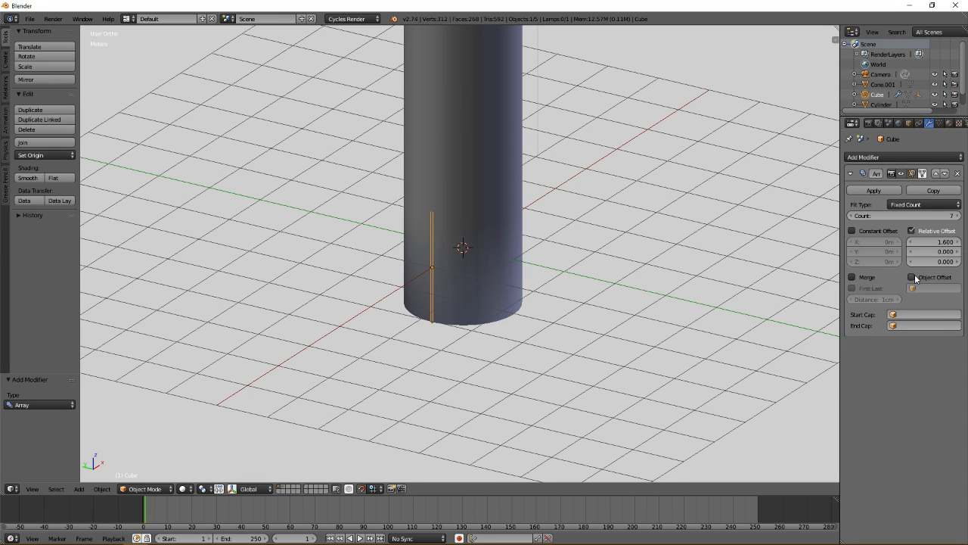
Select the empty in wireframe and try to rotate it about the Z axis
scroll(473, 243, "up", 1)
scroll(472, 243, "up", 3)
key("z")
scroll(471, 237, "down", 2)
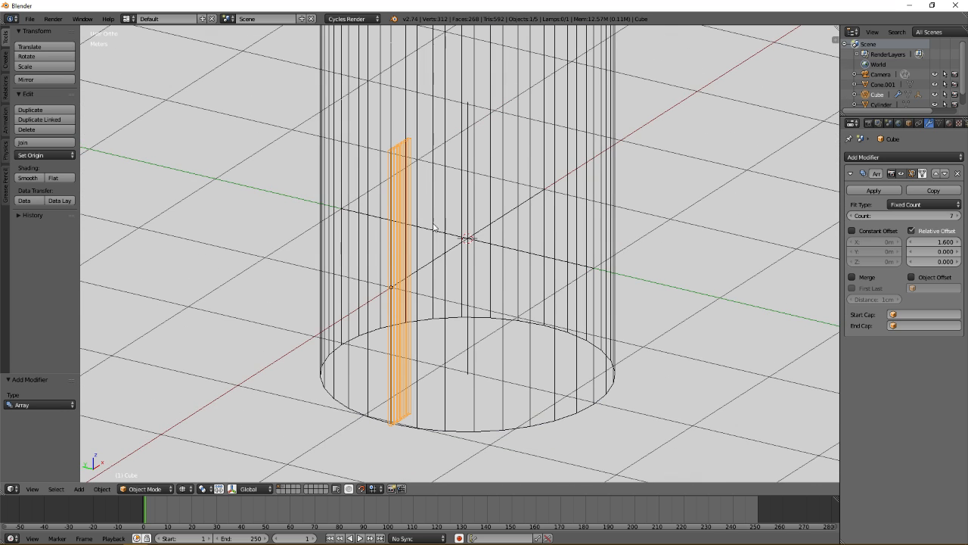
key("z")
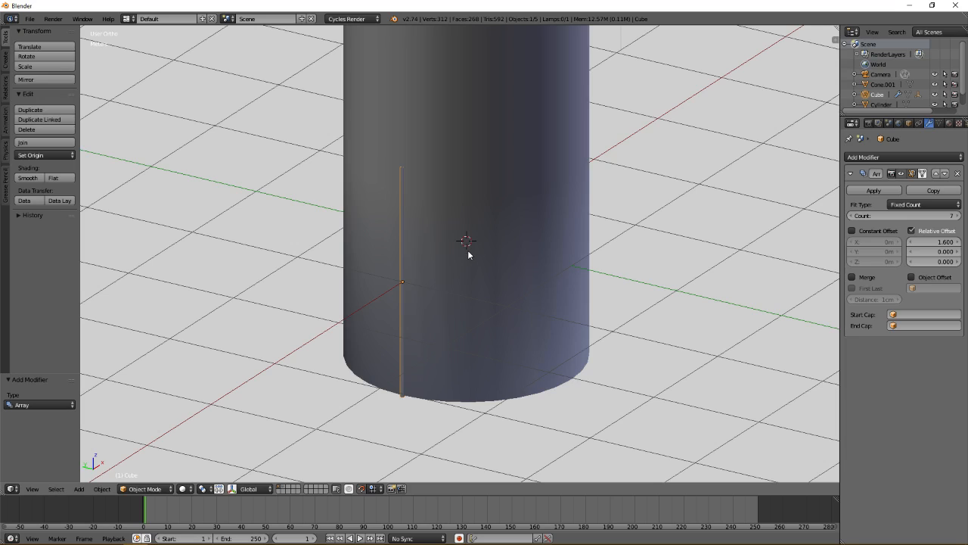
key("z")
right_click(462, 214)
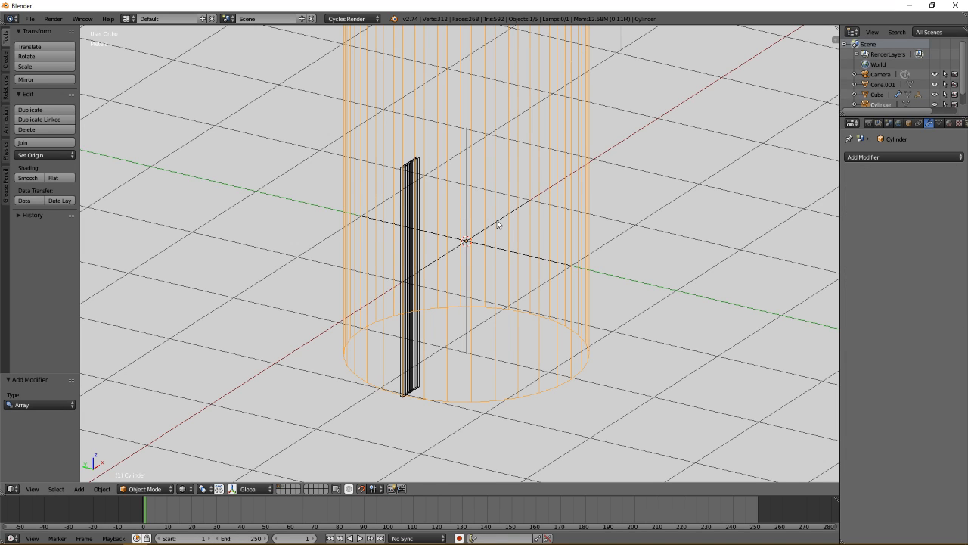
right_click(466, 196)
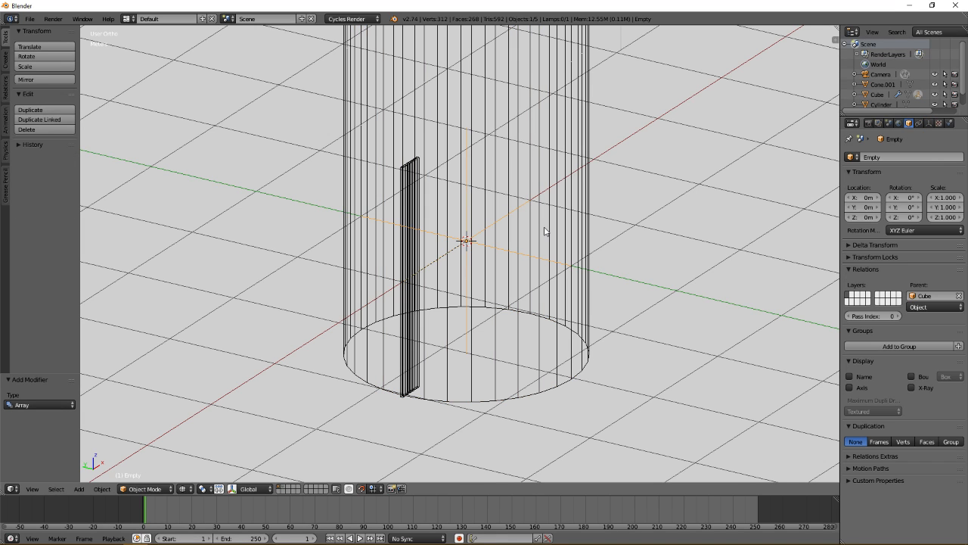
key("r")
key("z")
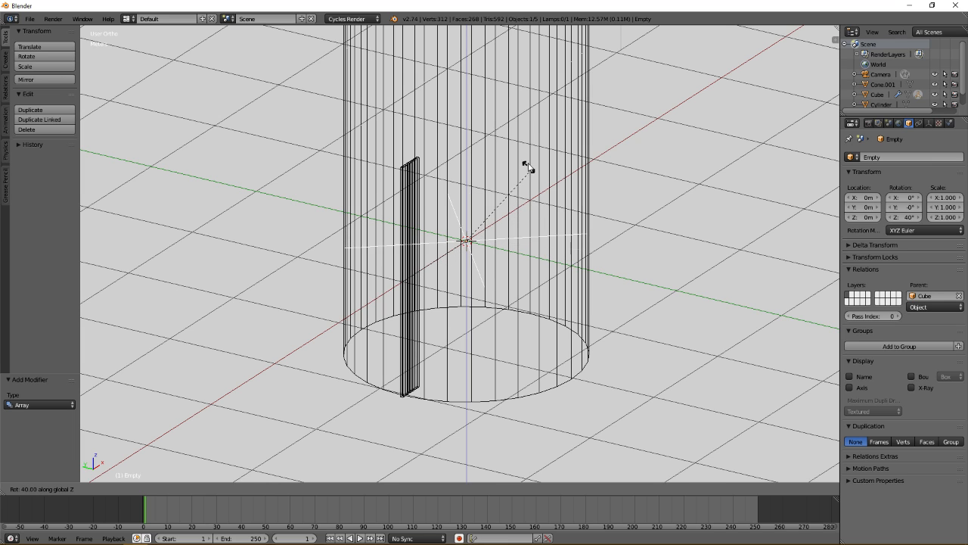
right_click(543, 358)
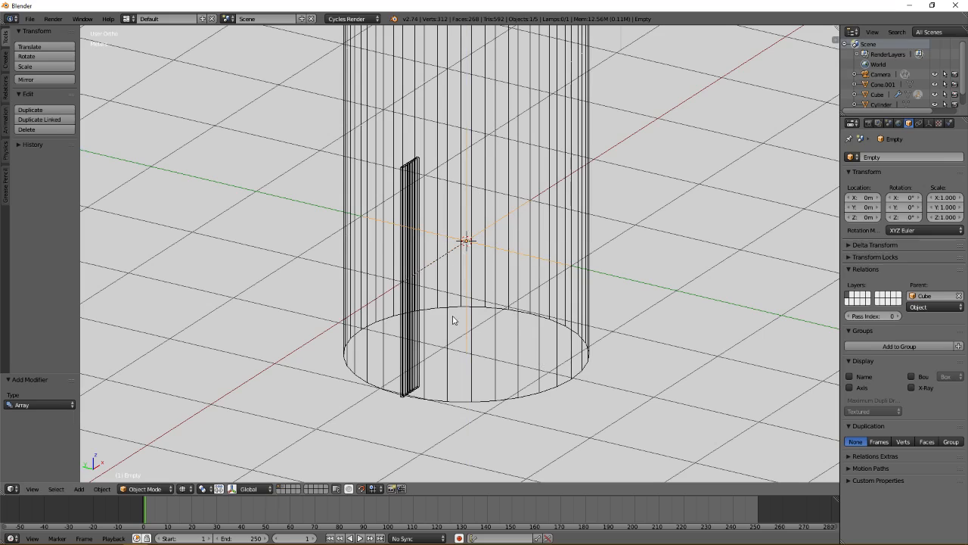
Reselect the arrayed strip, choose Empty as its array's offset object, and enable Object Offset
right_click(404, 258)
right_click(407, 238)
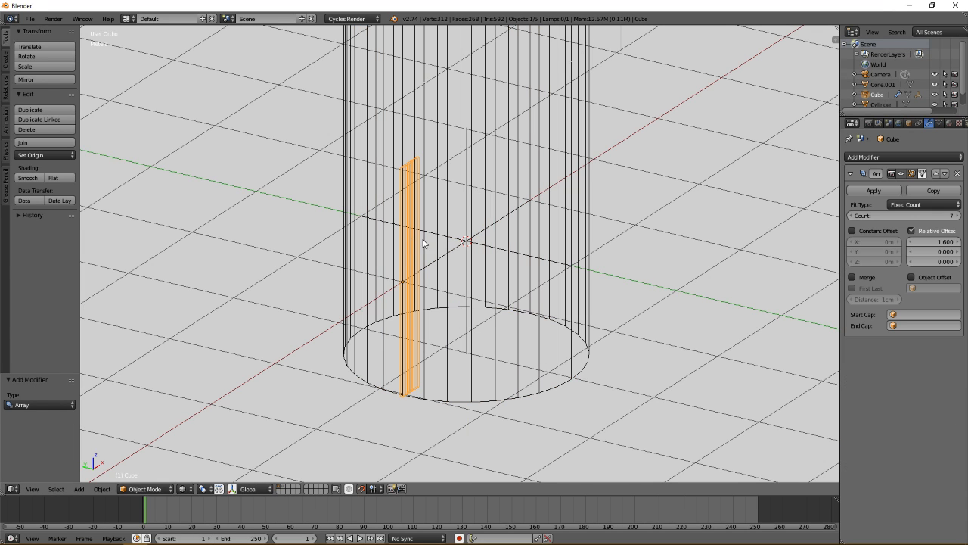
left_click(929, 288)
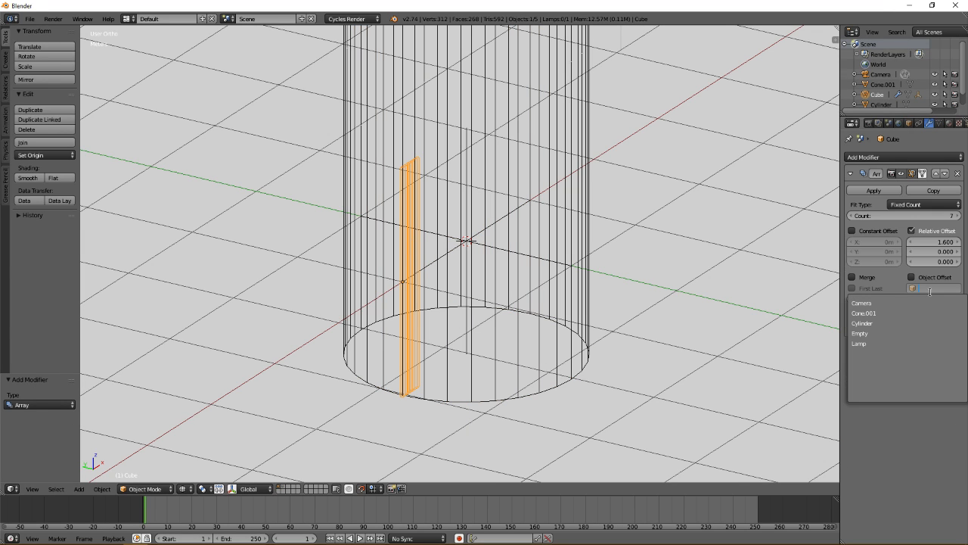
left_click(859, 333)
left_click(911, 277)
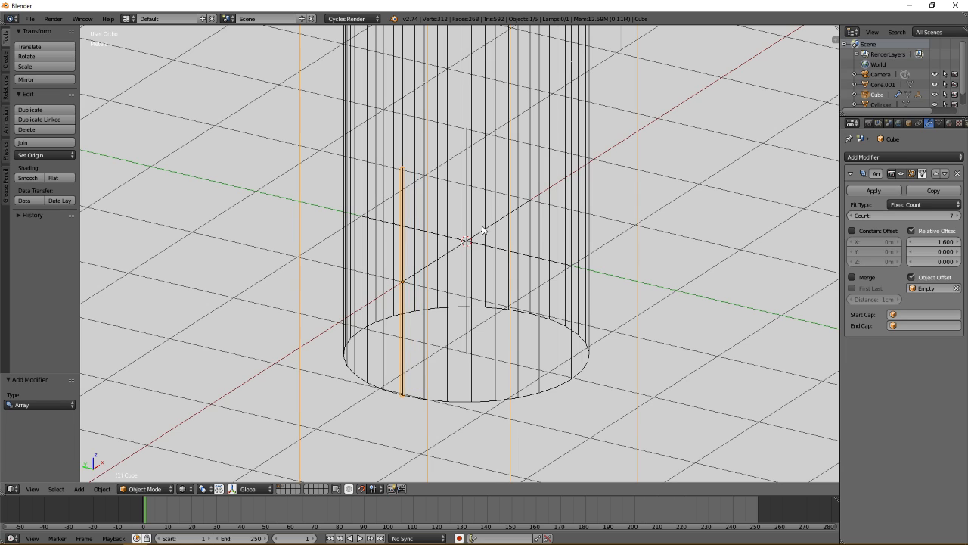
scroll(482, 229, "down", 6)
key("z")
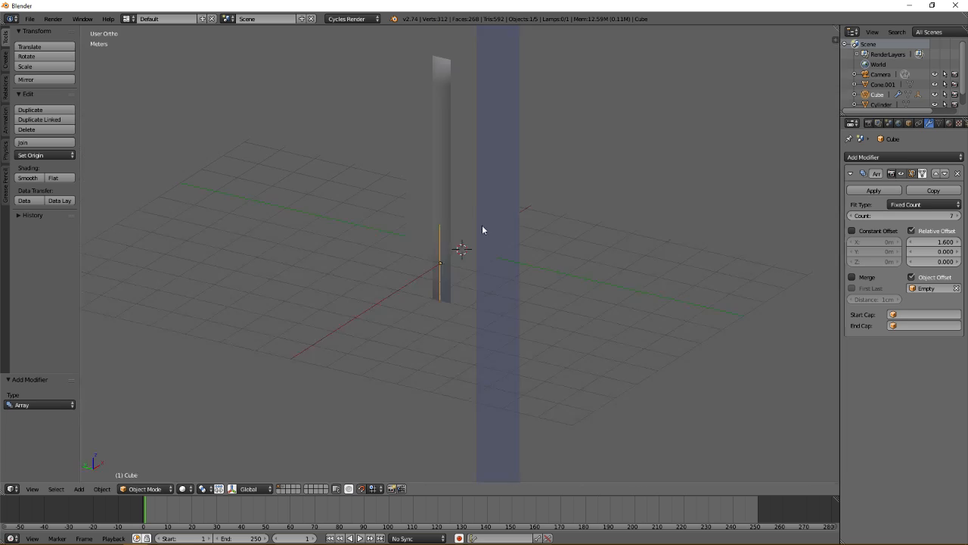
scroll(483, 229, "up", 4)
key("z")
scroll(482, 229, "up", 2)
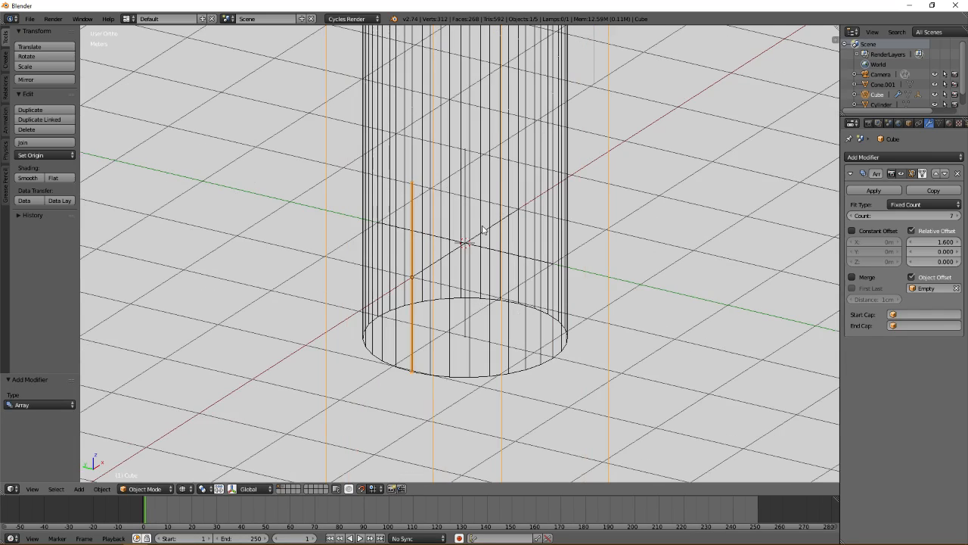
Select the empty, try to scale it, and return the view to solid shading
right_click(470, 212)
right_click(469, 212)
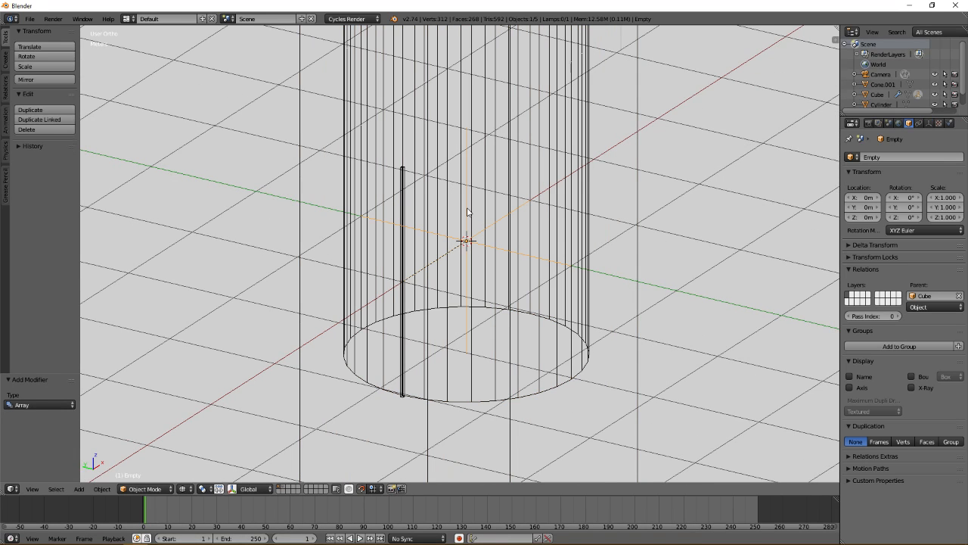
key("s")
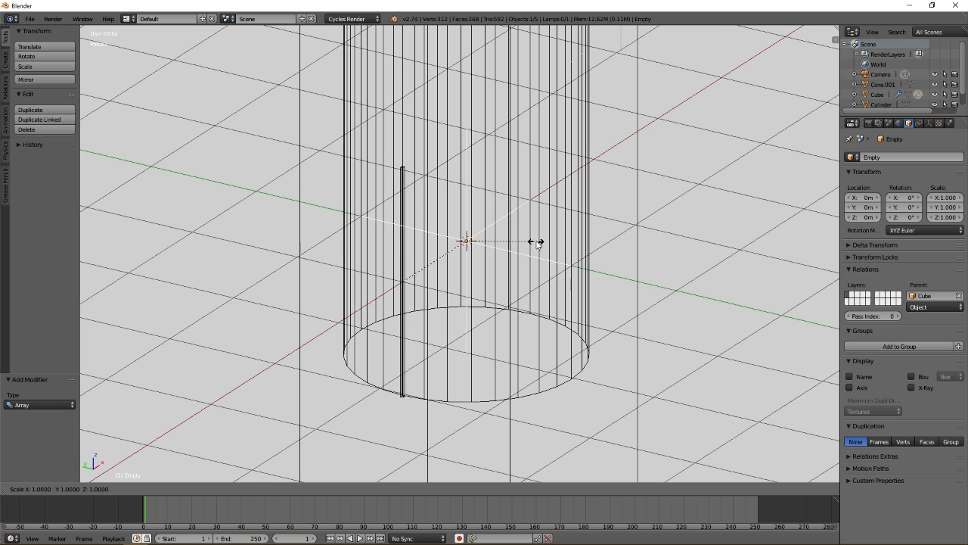
key("Escape")
key("shift+z")
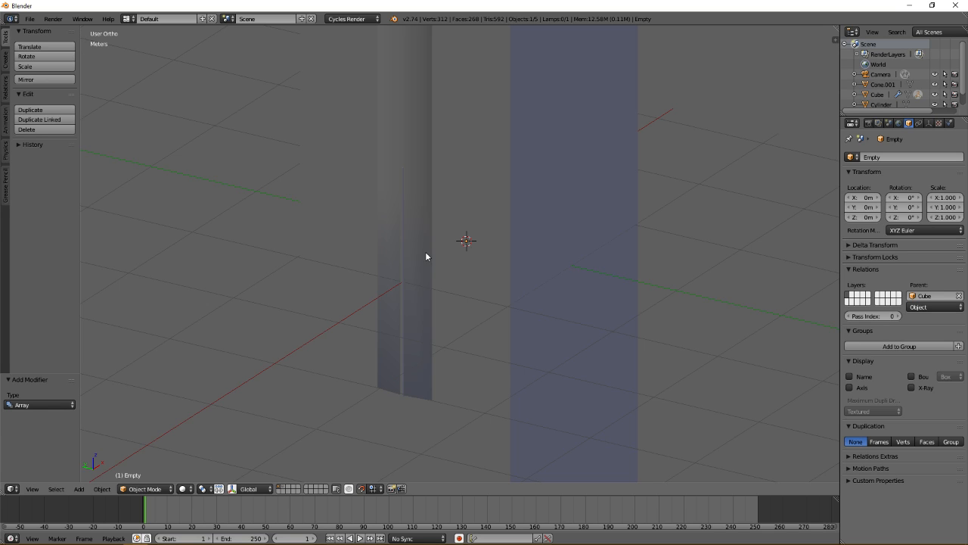
scroll(418, 271, "down", 1)
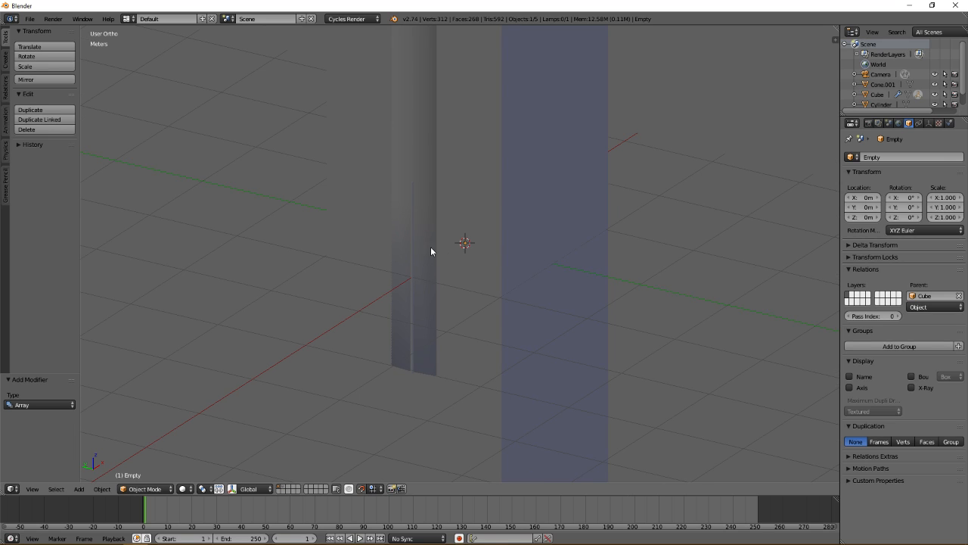
Select the arrayed strip, clear its array's offset object, and apply the strip's rotation and scale
right_click(411, 244)
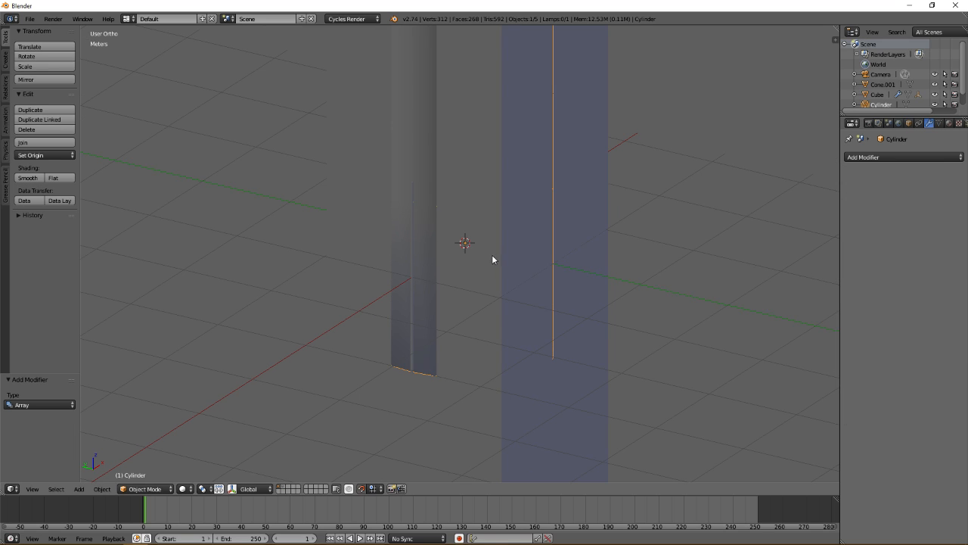
right_click(411, 250)
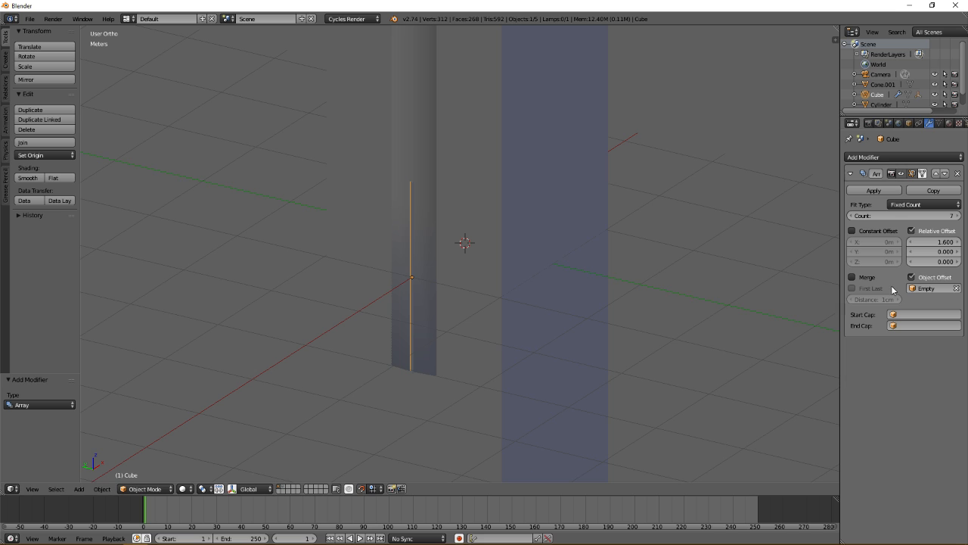
left_click(956, 288)
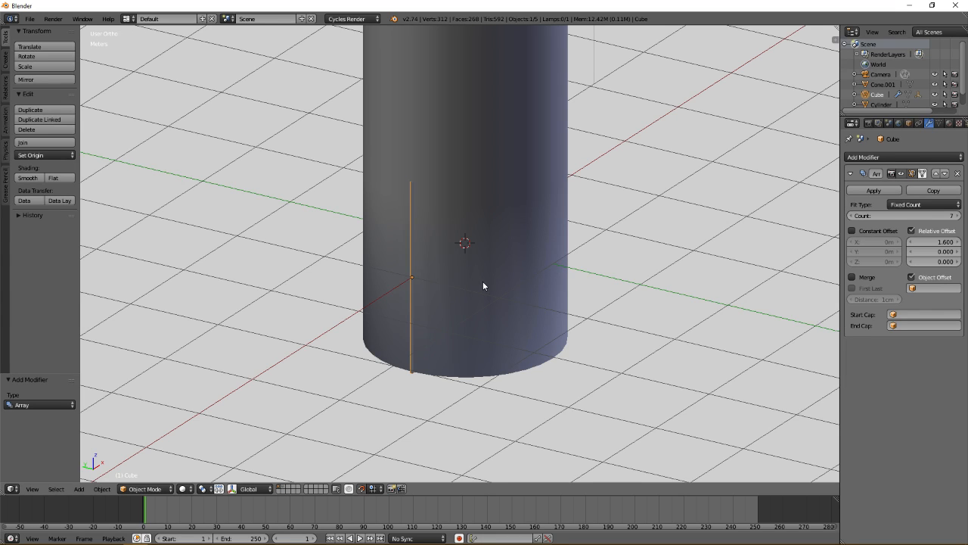
key("ctrl+a")
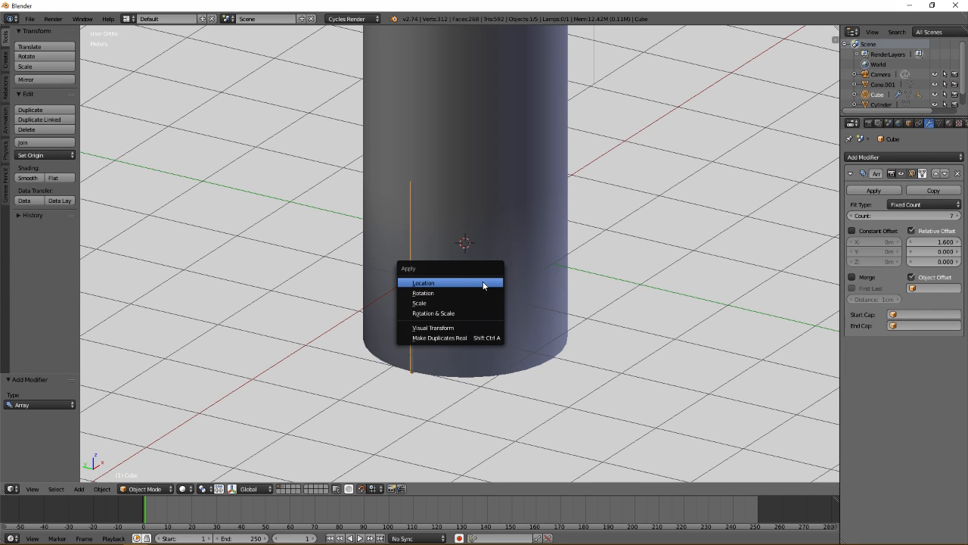
left_click(446, 313)
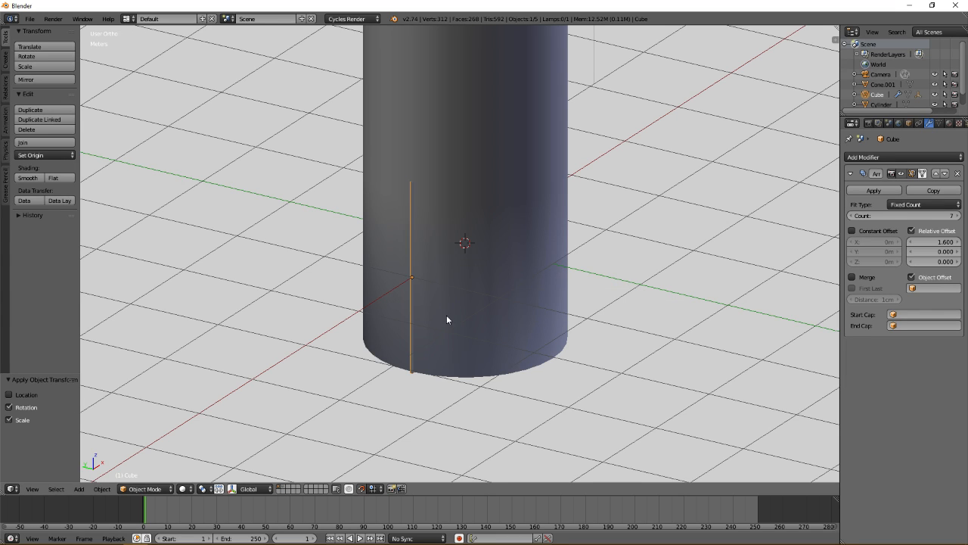
Select the empty inside the cylinder in wireframe shading and apply its rotation and scale
key("z")
right_click(463, 257)
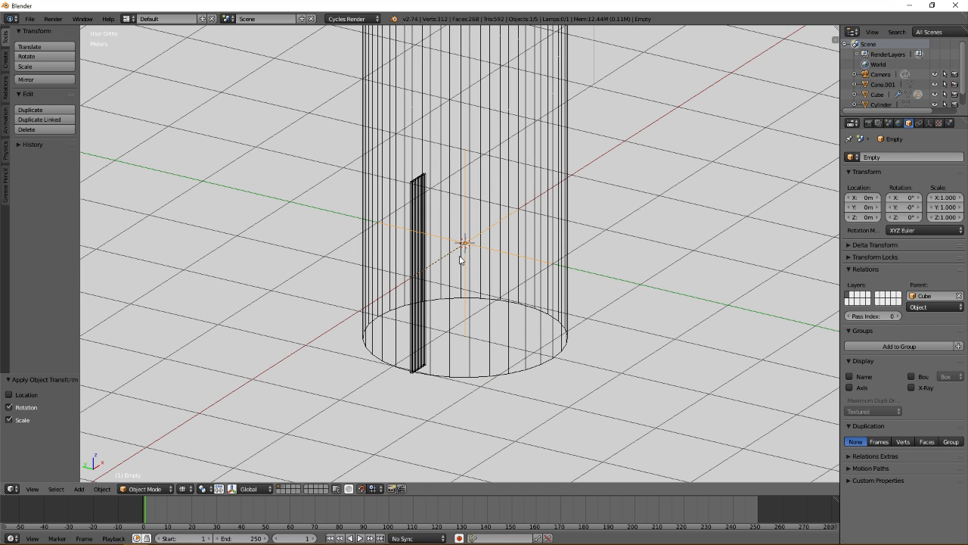
key("ctrl+a")
left_click(459, 260)
Reselect the strip and assign Empty as the offset object of its array
right_click(415, 270)
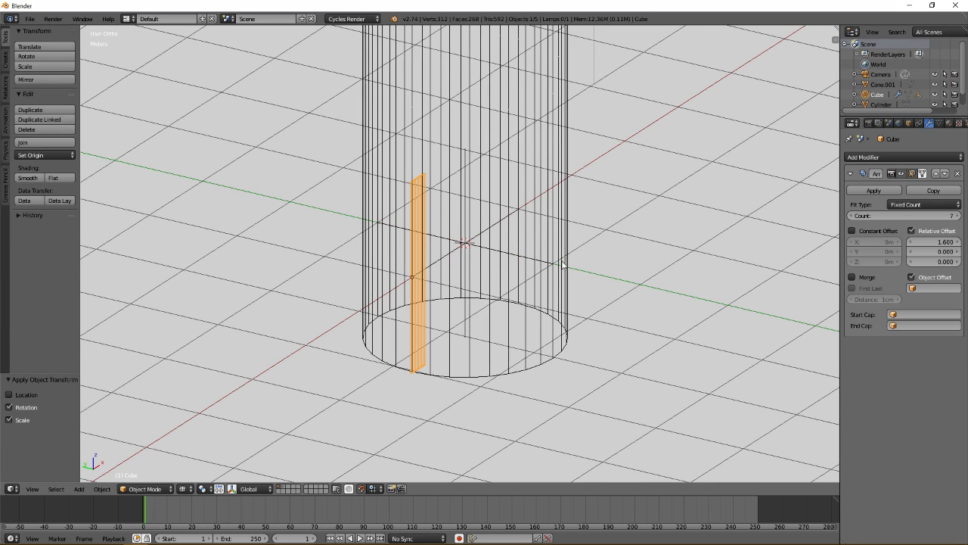
left_click(927, 294)
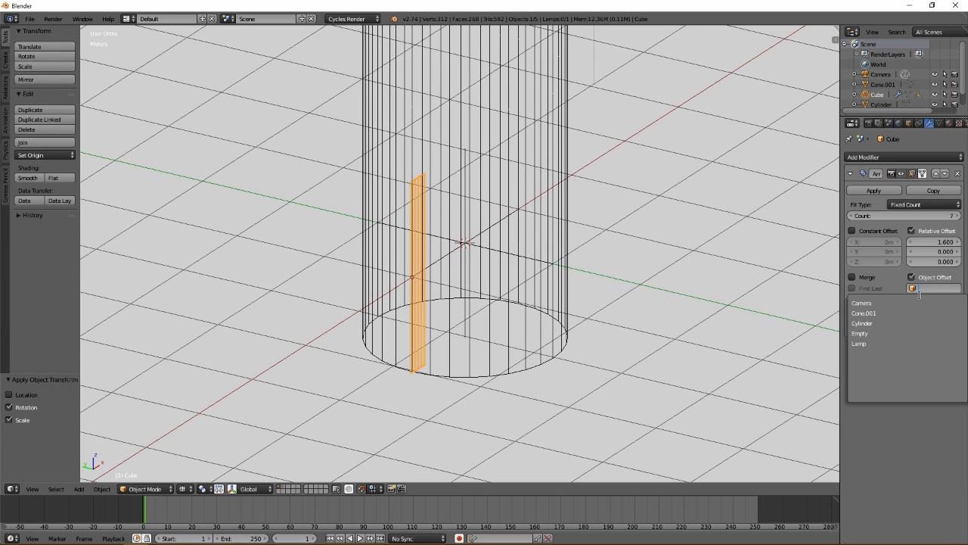
left_click(900, 334)
mouse_move(566, 282)
middle_mouse_down()
mouse_move(570, 292)
mouse_move(557, 292)
middle_mouse_up()
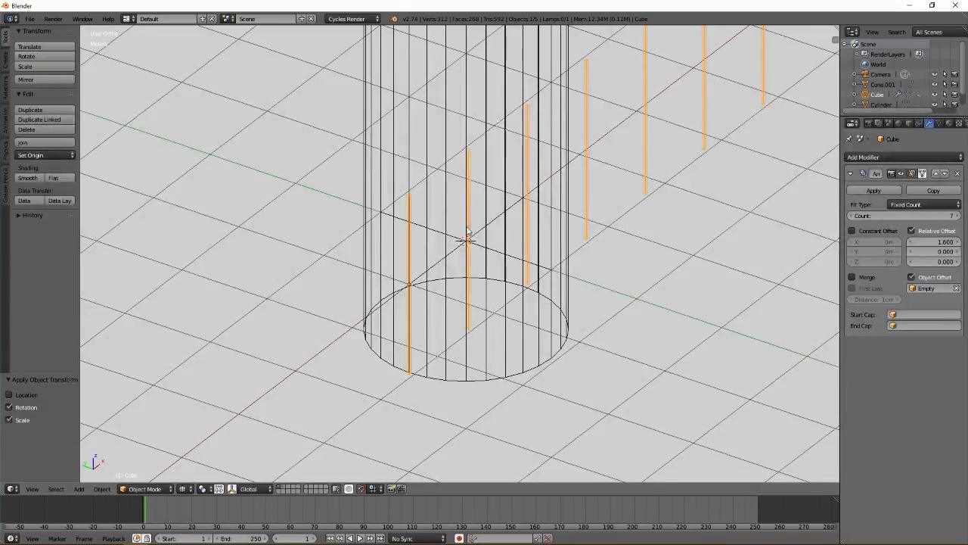
Select the empty at the cylinder's centre and try to rotate it about the Z axis
right_click(463, 240)
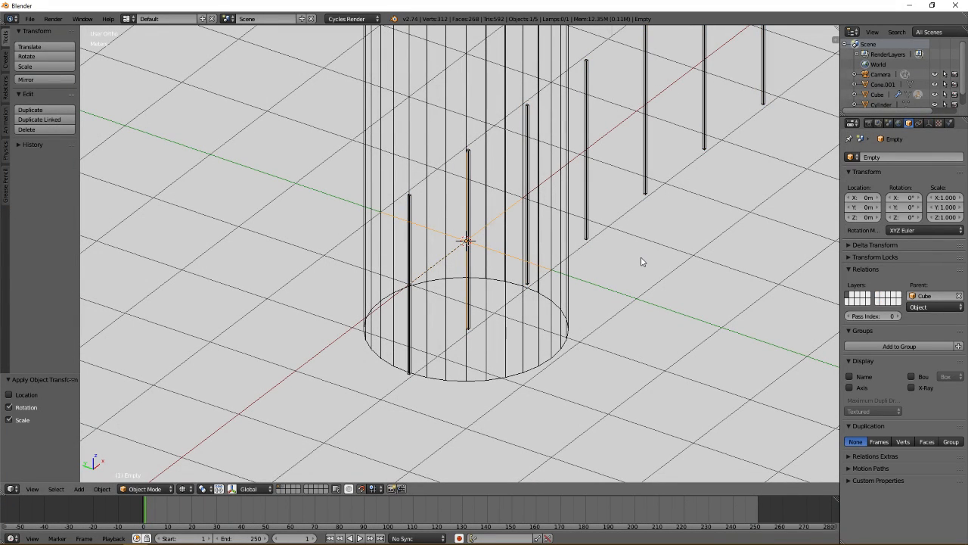
key("r")
key("z")
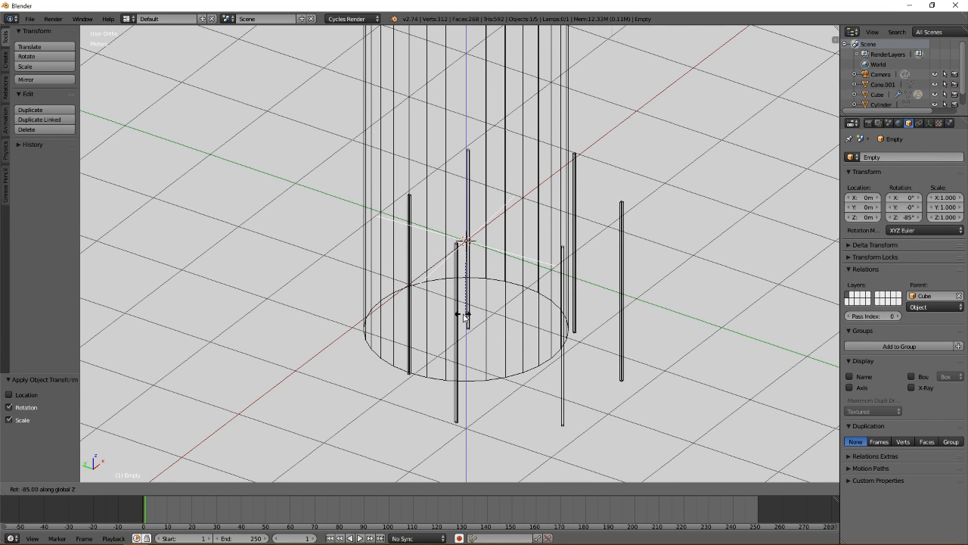
right_click(547, 285)
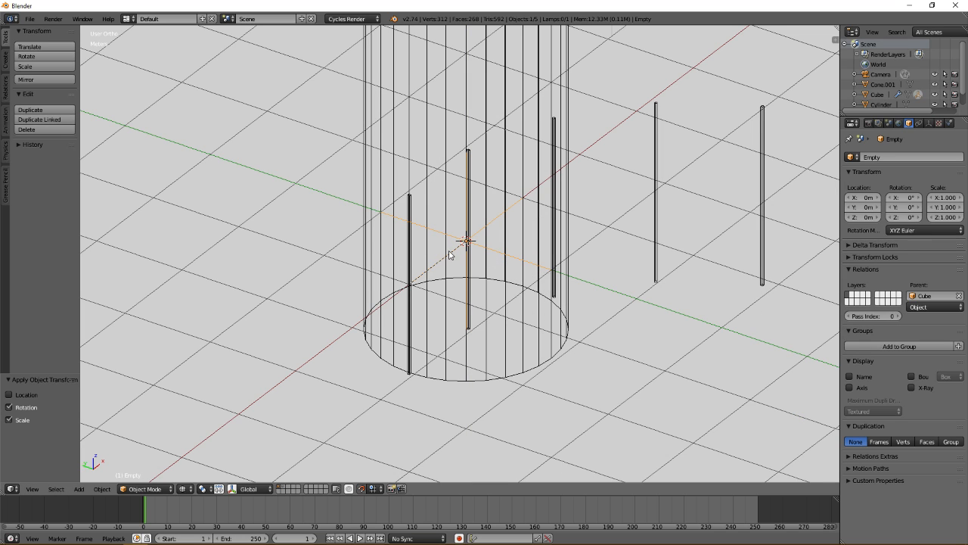
Move the empty -1 m along the X axis onto the strip's origin
key("g")
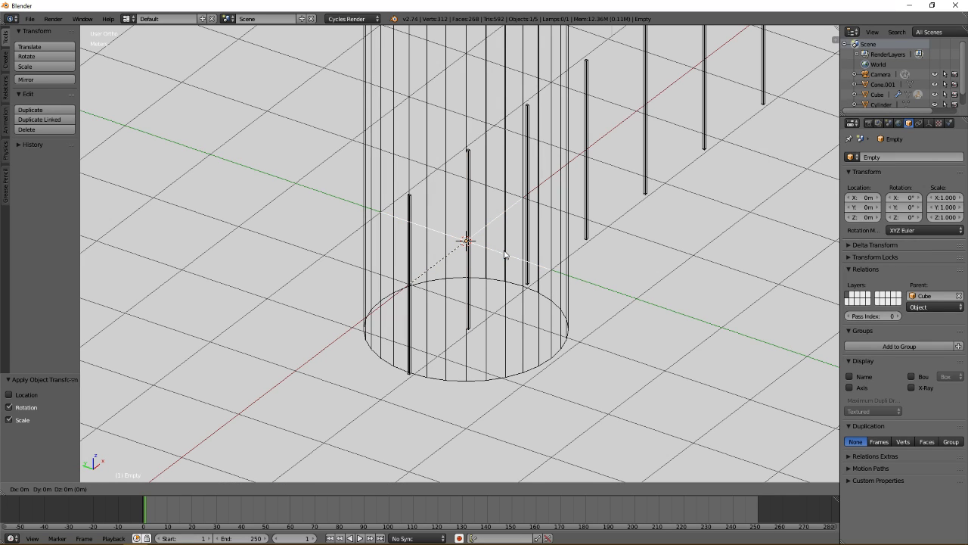
key("x")
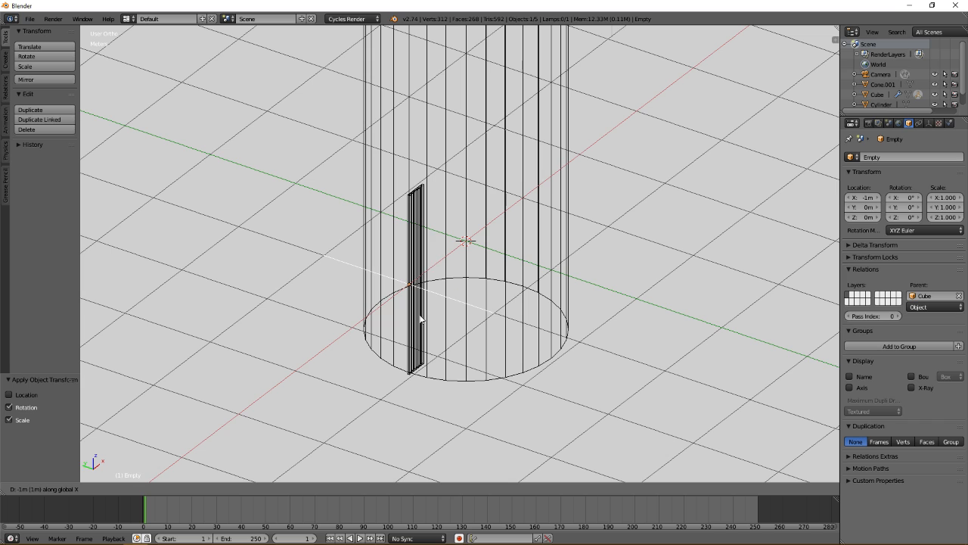
key("Return")
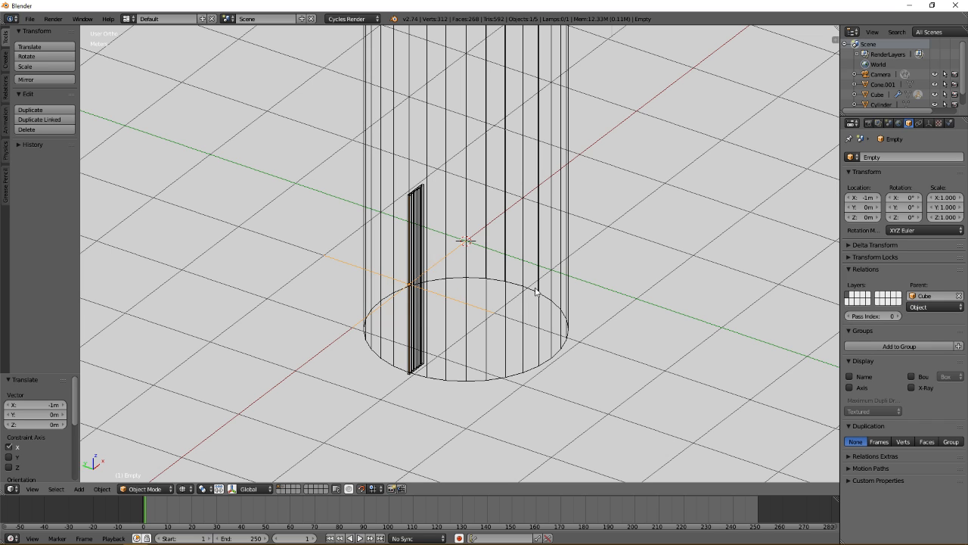
Try to rotate the empty about the Z axis at the strip's origin
key("r")
key("z")
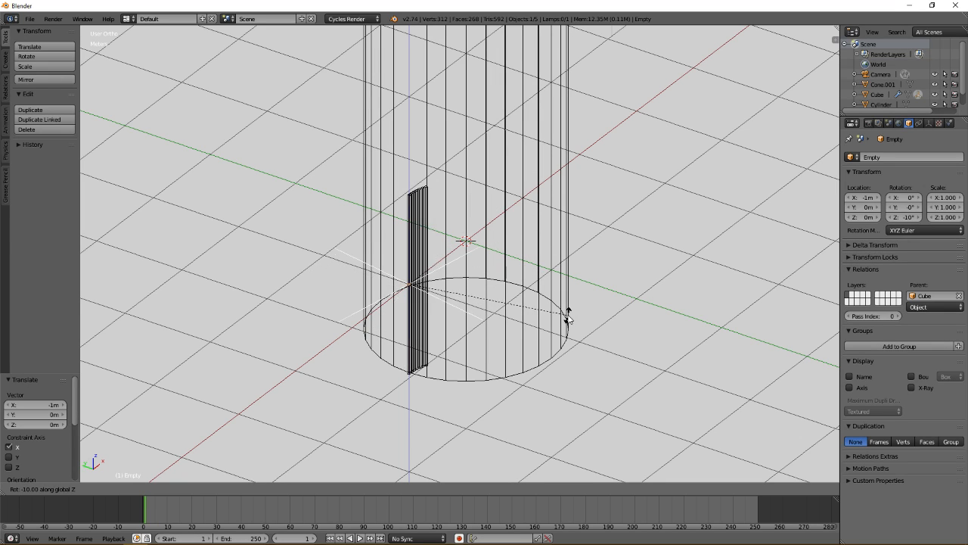
key("Escape")
key("ctrl+a")
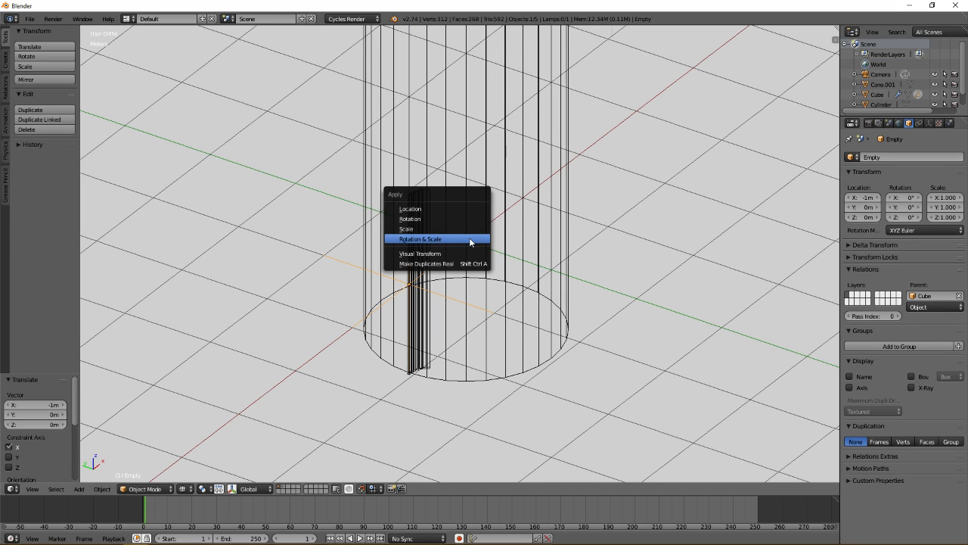
Add a second empty of type Plain Axes at the 3D cursor in the cylinder's centre
key("shift+a")
mouse_move(468, 193)
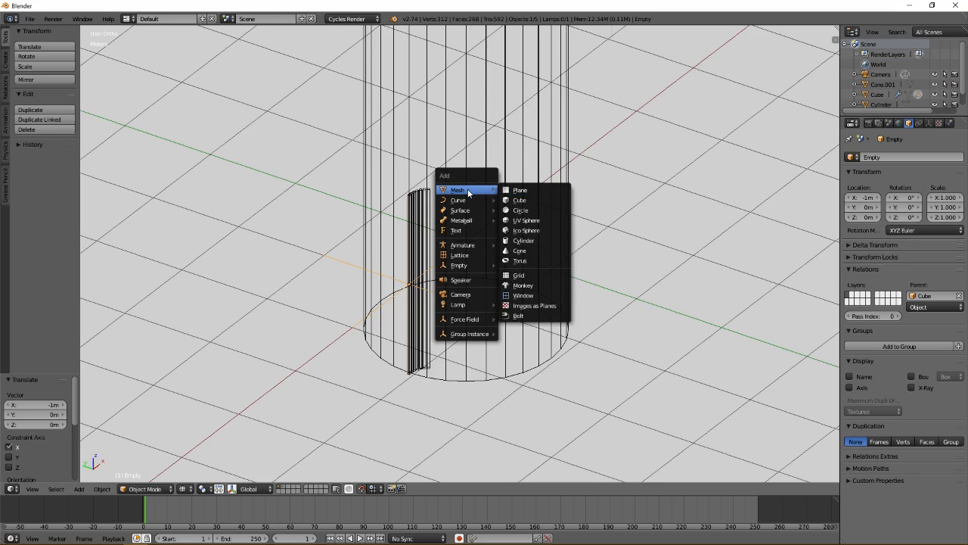
mouse_move(463, 264)
left_click(522, 266)
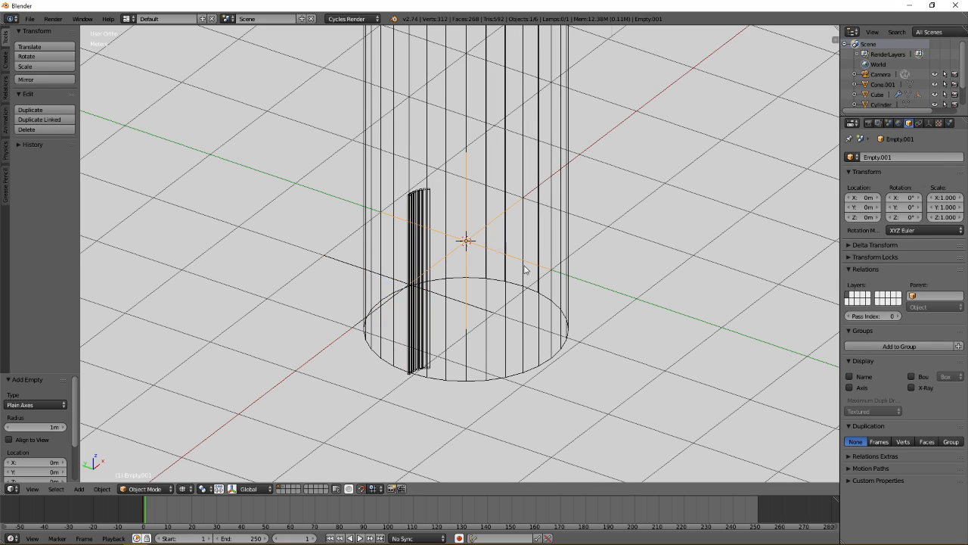
Set the object offset of the thin bars' Array modifier to Empty.001
right_click(409, 210)
right_click(414, 212)
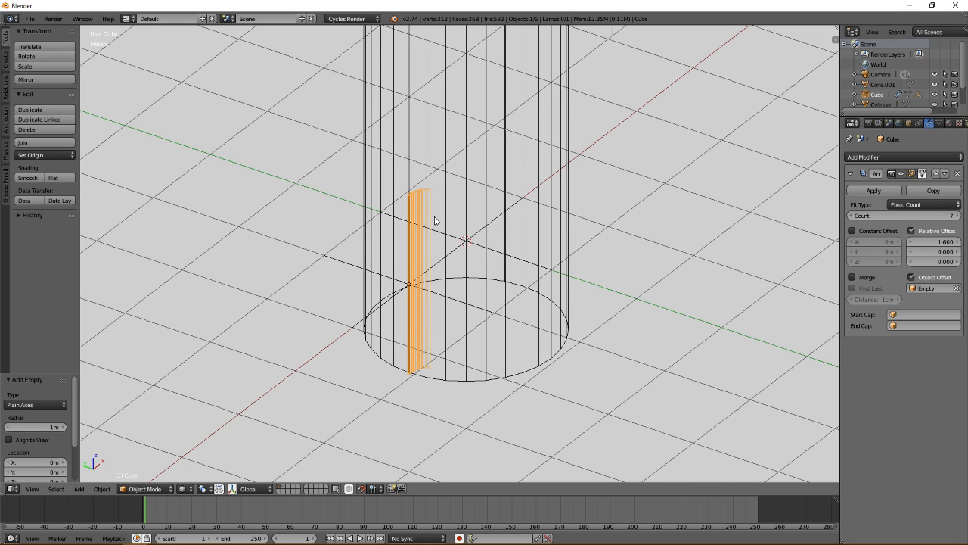
left_click(956, 288)
left_click(945, 289)
left_click(869, 344)
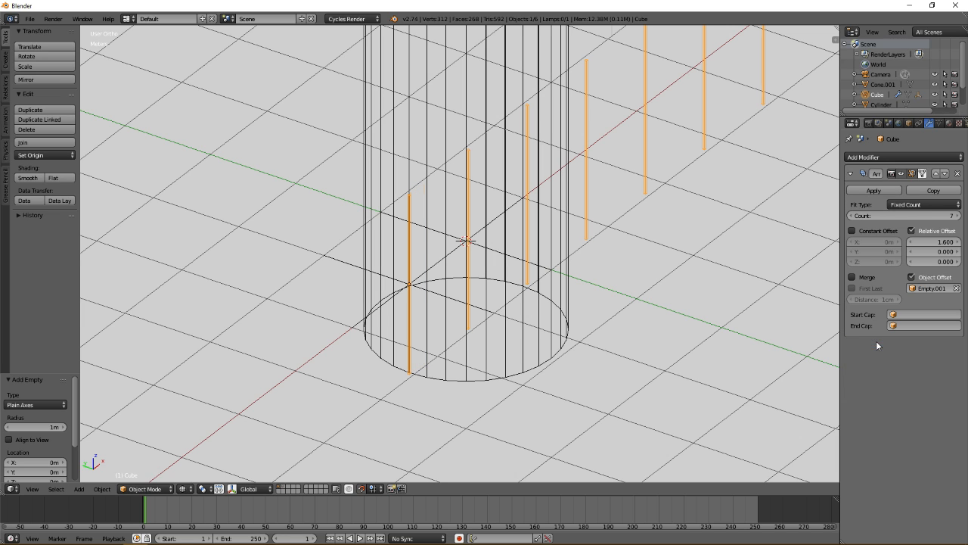
Try rotating first the empty at the bar and then Empty.001 at the cylinder's centre about the global Z axis
right_click(406, 286)
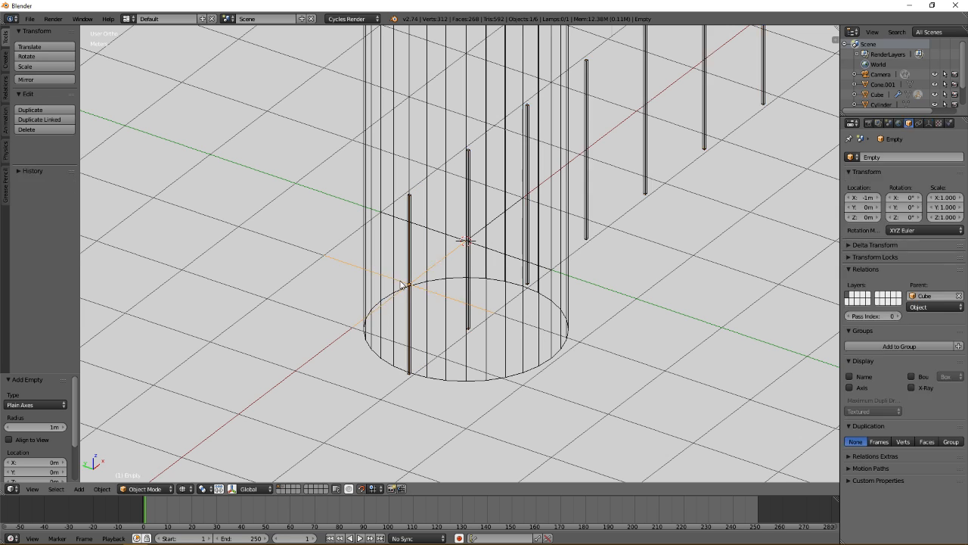
key("r")
key("z")
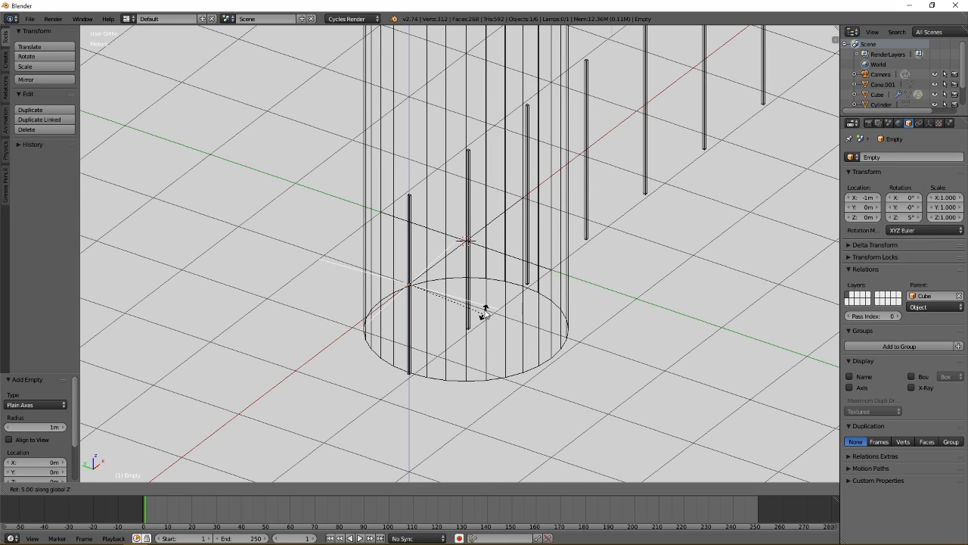
right_click(488, 263)
right_click(479, 247)
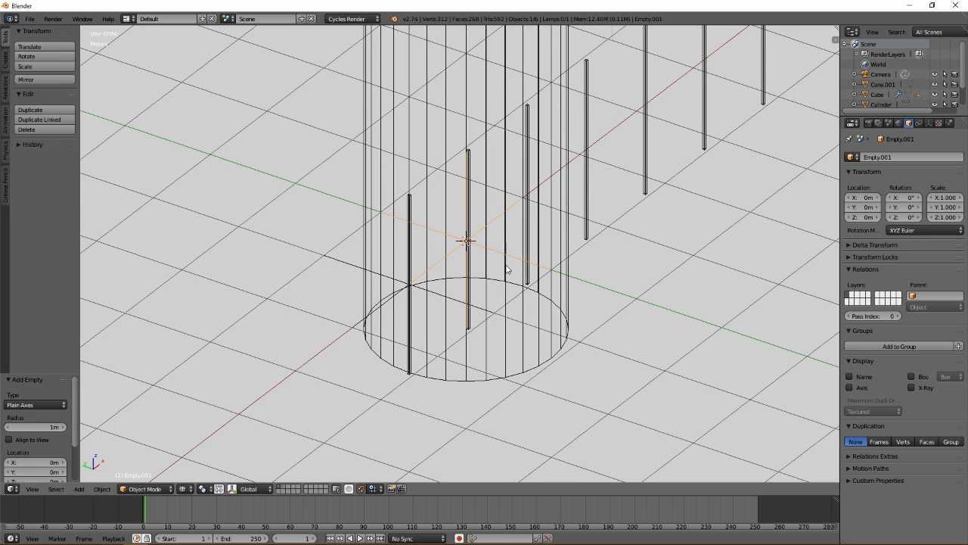
key("r")
key("z")
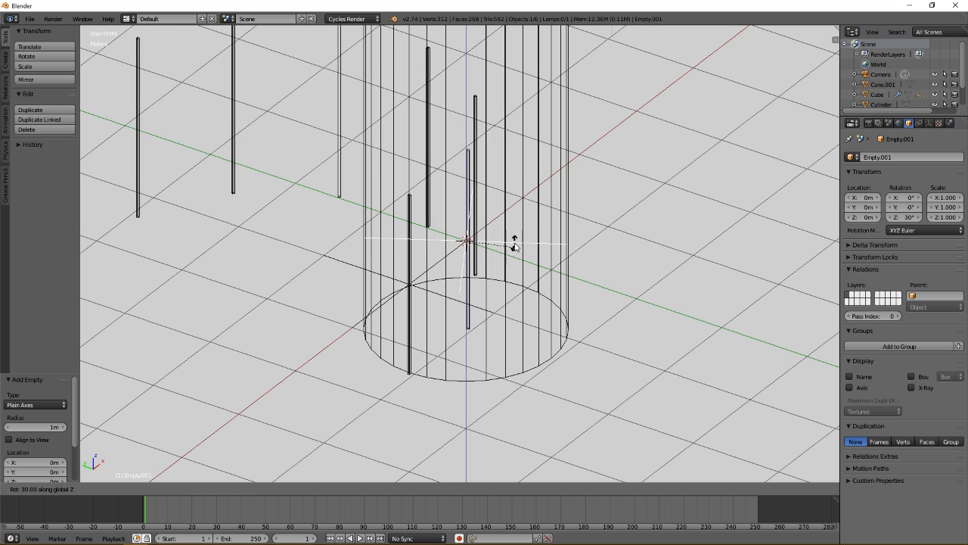
right_click(512, 235)
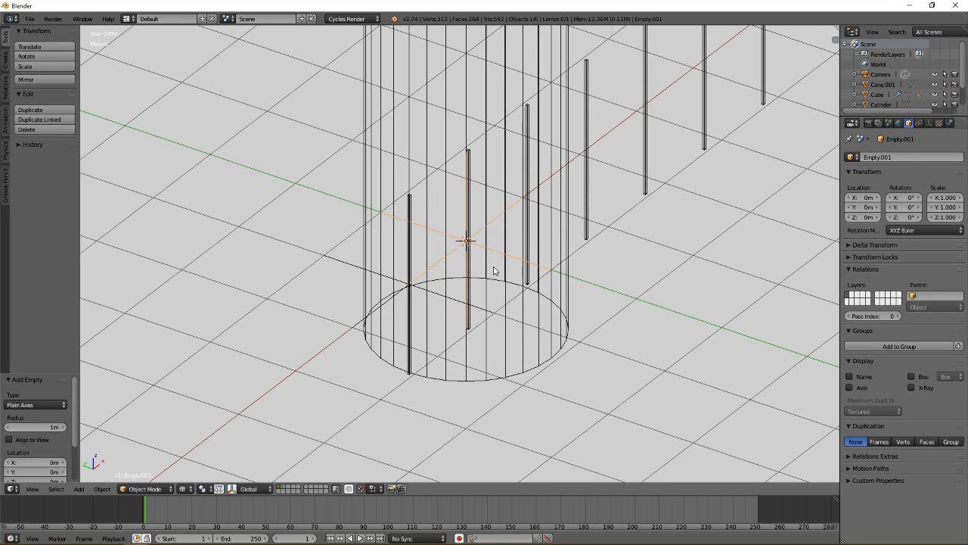
key("g")
key("x")
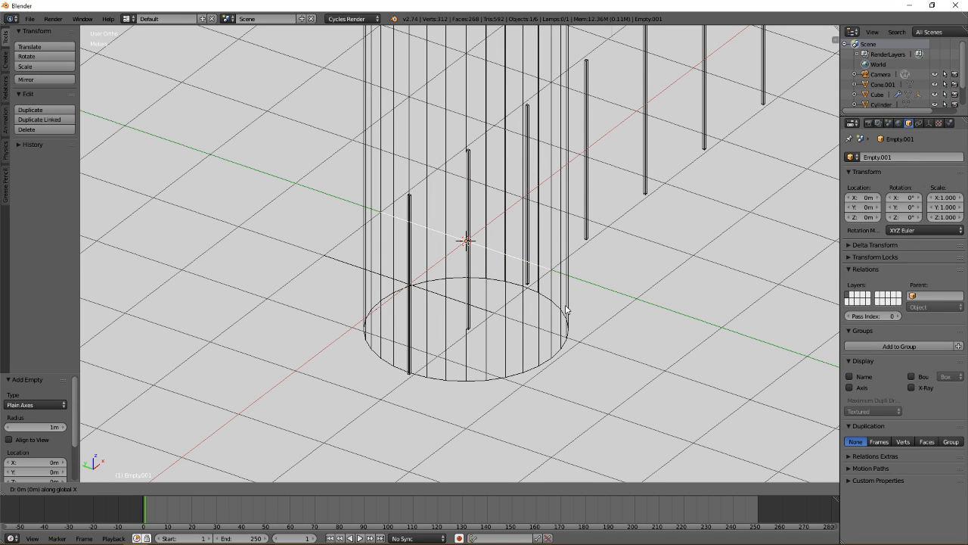
key("Escape")
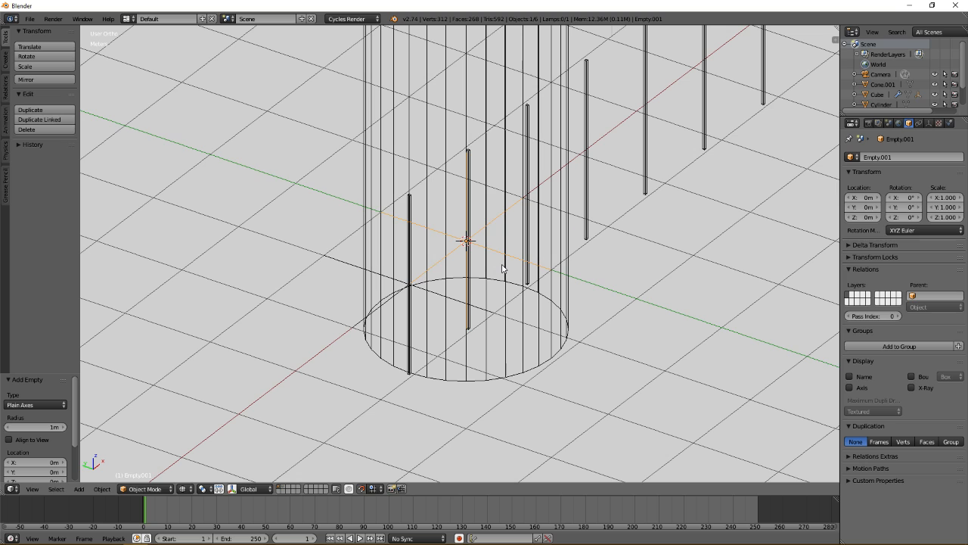
Move Empty.001 by -1 m along the Y axis to the cylinder's edge
key("g")
key("y")
left_click(569, 300)
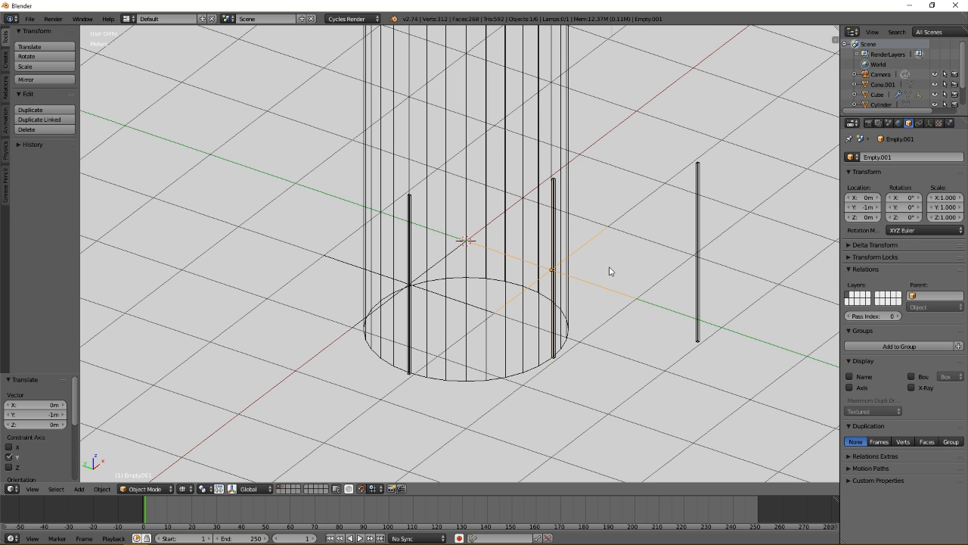
Rotate Empty.001 by 85° about the Z axis to spread the bars around the cylinder, and show the model in solid shading
key("r")
key("z")
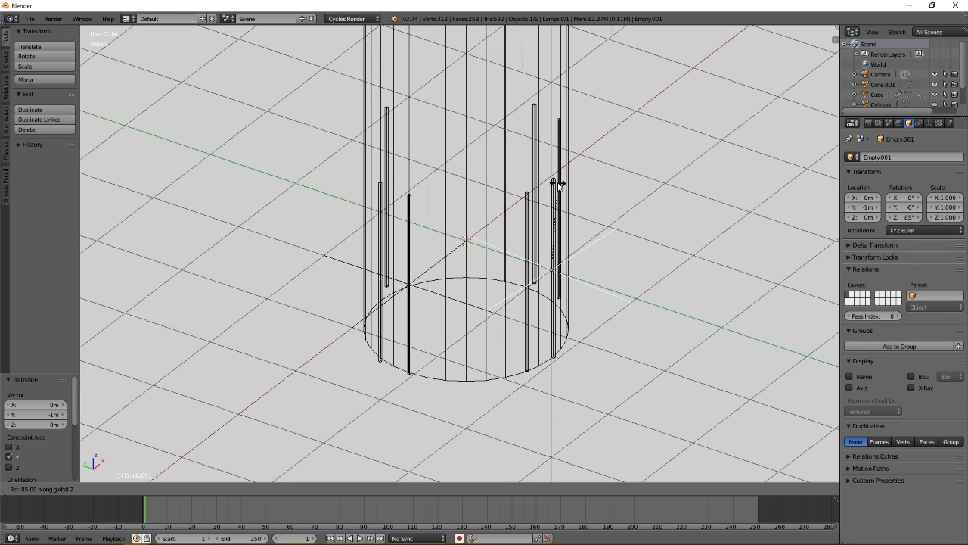
left_click(560, 189)
mouse_move(551, 217)
middle_mouse_down()
mouse_move(545, 200)
mouse_move(517, 198)
mouse_move(631, 238)
mouse_move(577, 216)
mouse_move(590, 231)
middle_mouse_up()
key("z")
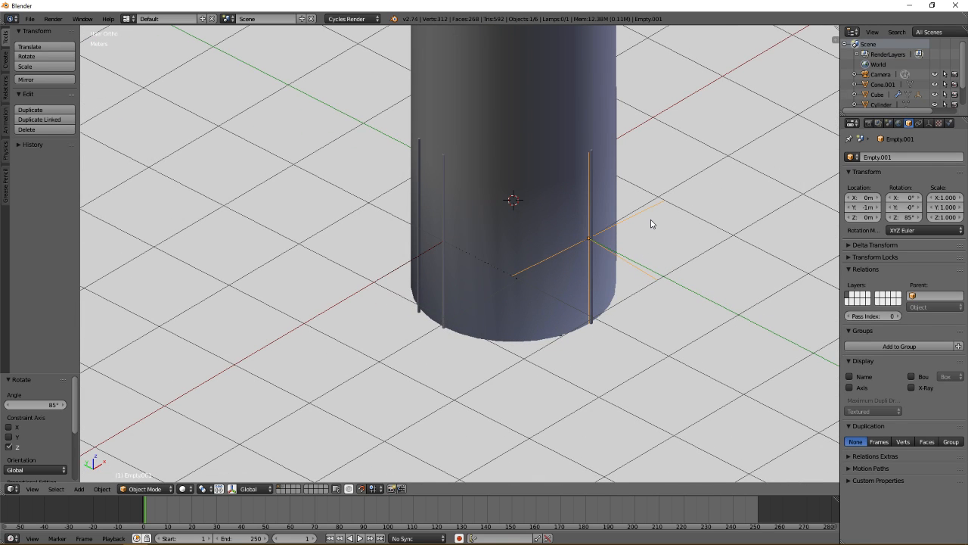
Try rotating Empty.001 further about the Z axis and shifting it along X to adjust the bars' distribution
key("r")
key("z")
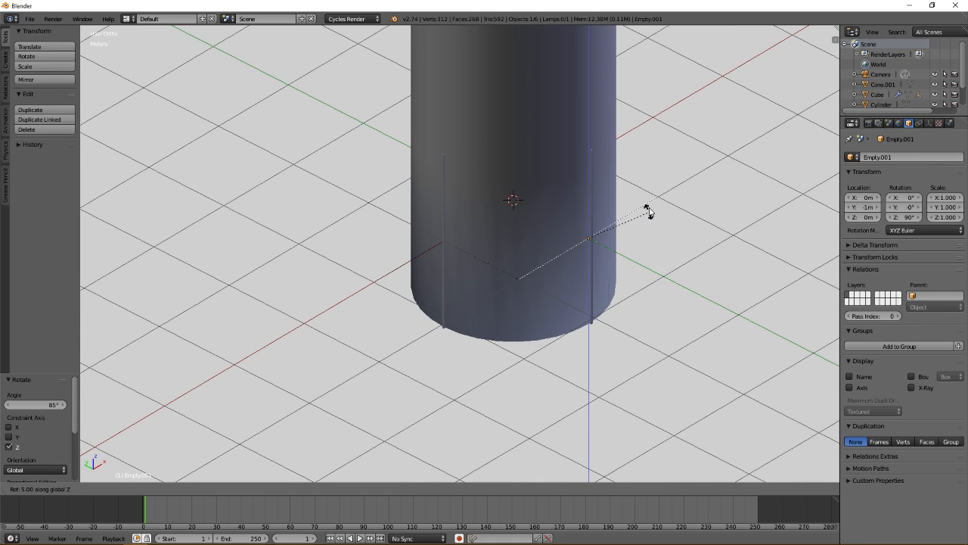
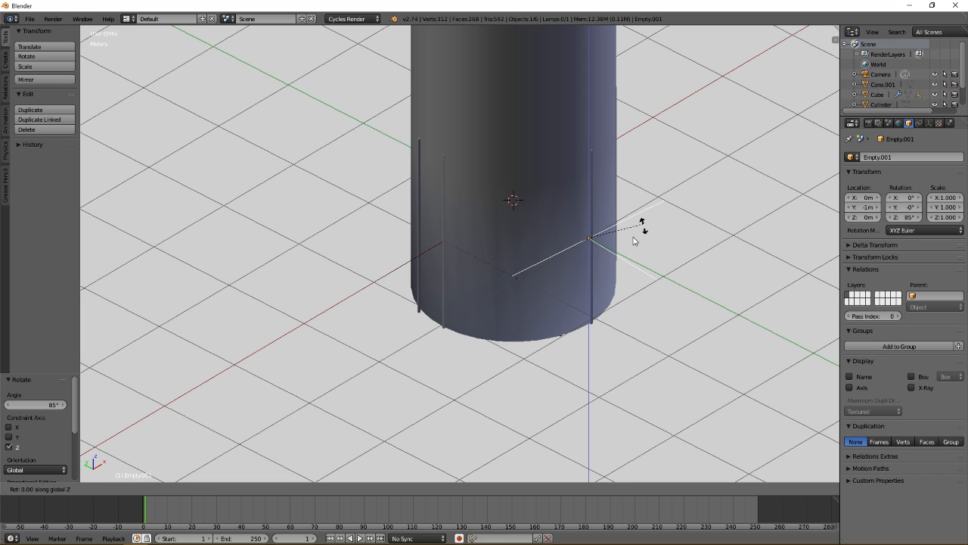
right_click(593, 250)
middle_click_drag(510, 257, 634, 231)
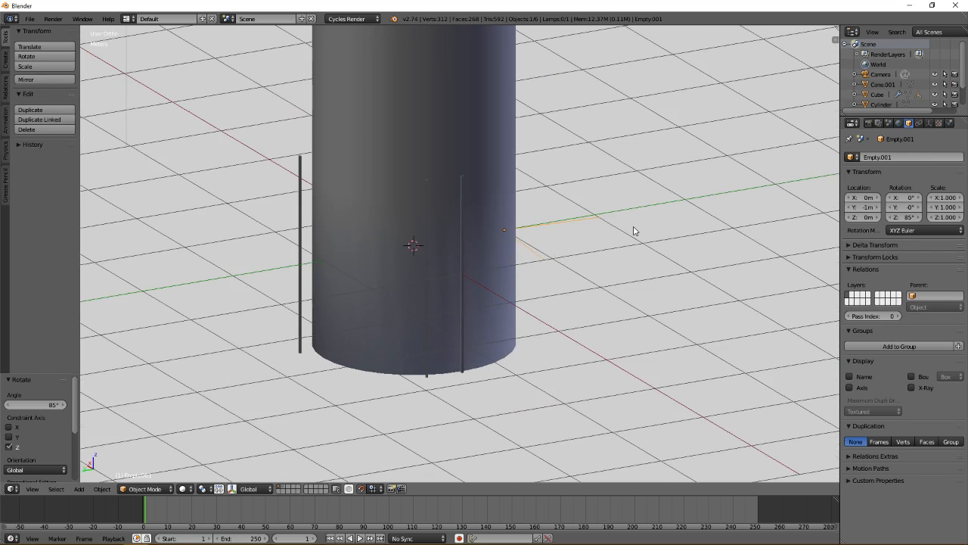
middle_click_drag(514, 275, 530, 242)
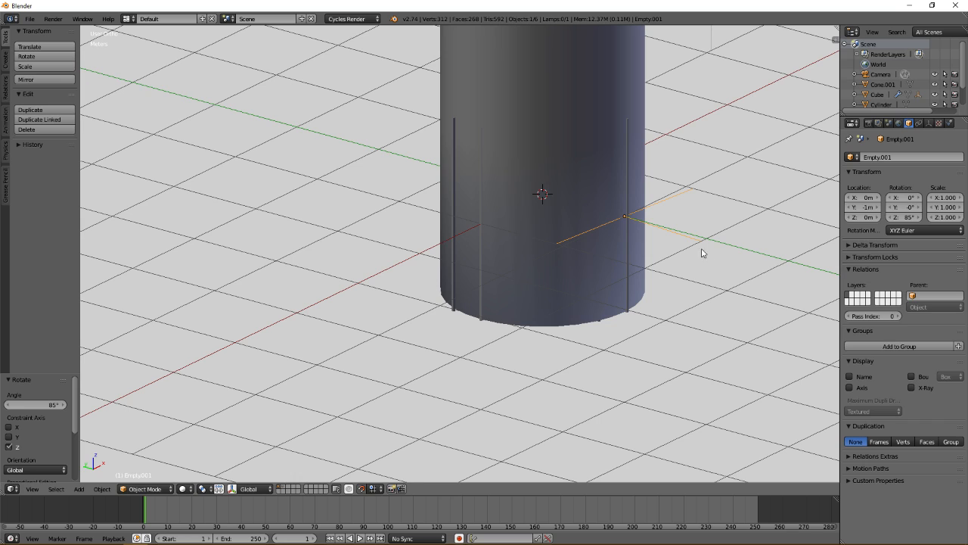
key("r")
key("z")
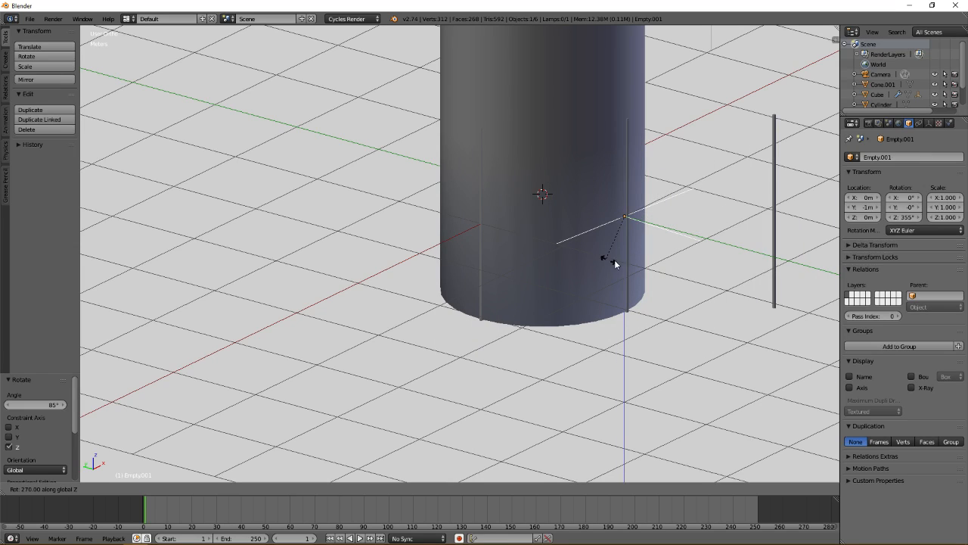
right_click(671, 249)
key("g")
key("x")
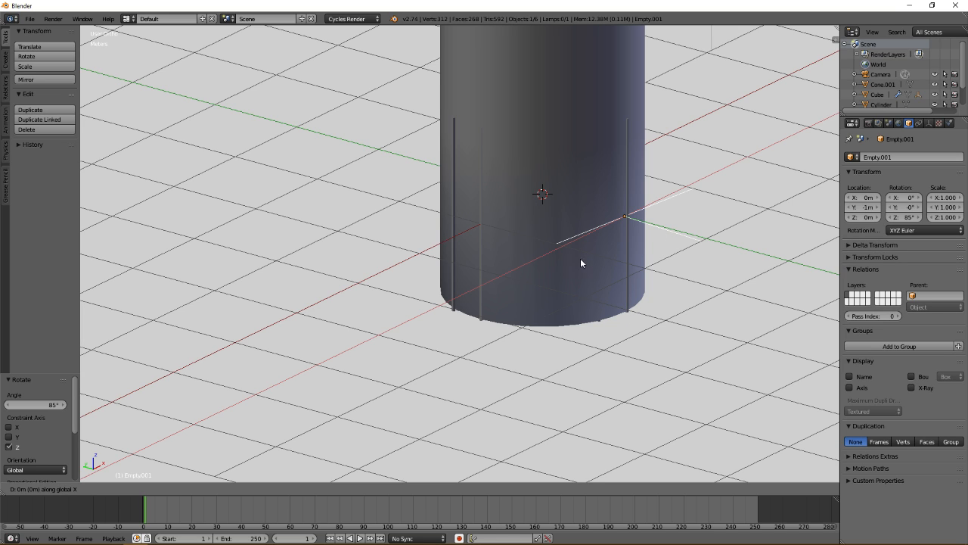
left_click(657, 240)
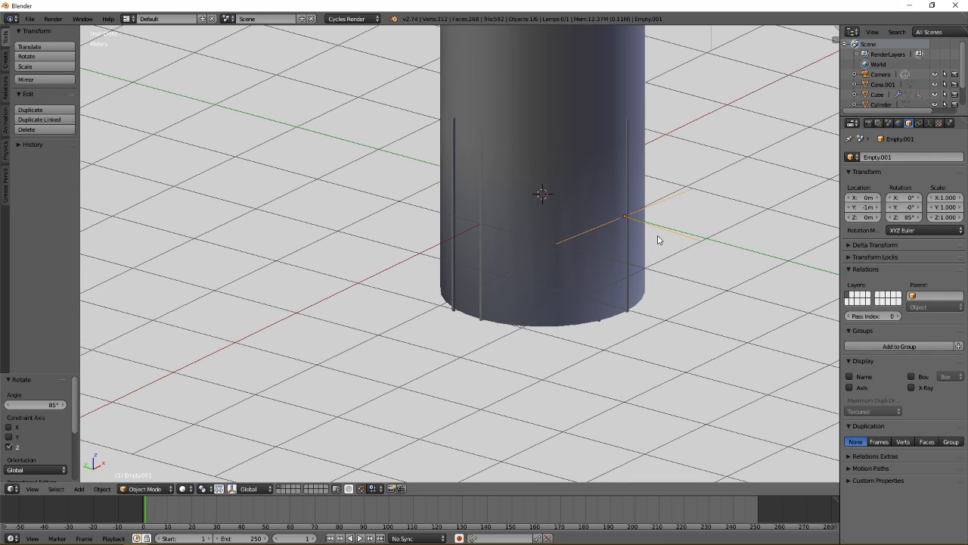
Parent the arrayed bars to Empty.001 with the Object option
right_click(481, 230)
right_click(481, 215)
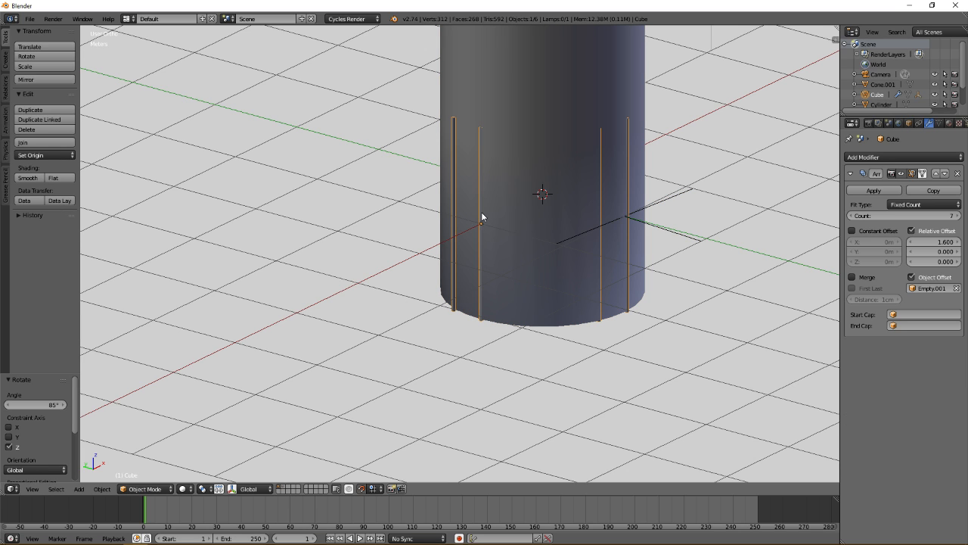
right_click(682, 198, "shift")
key("ctrl+p")
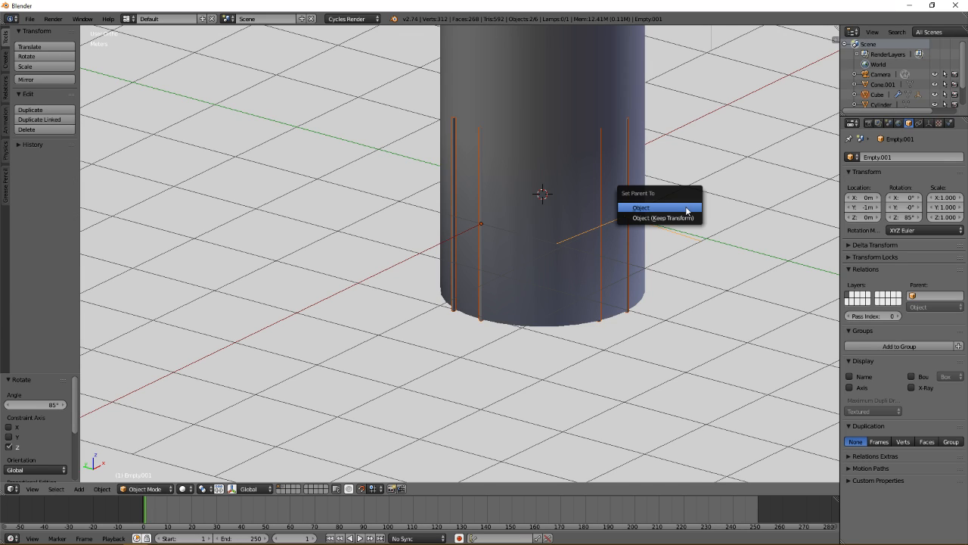
left_click(687, 208)
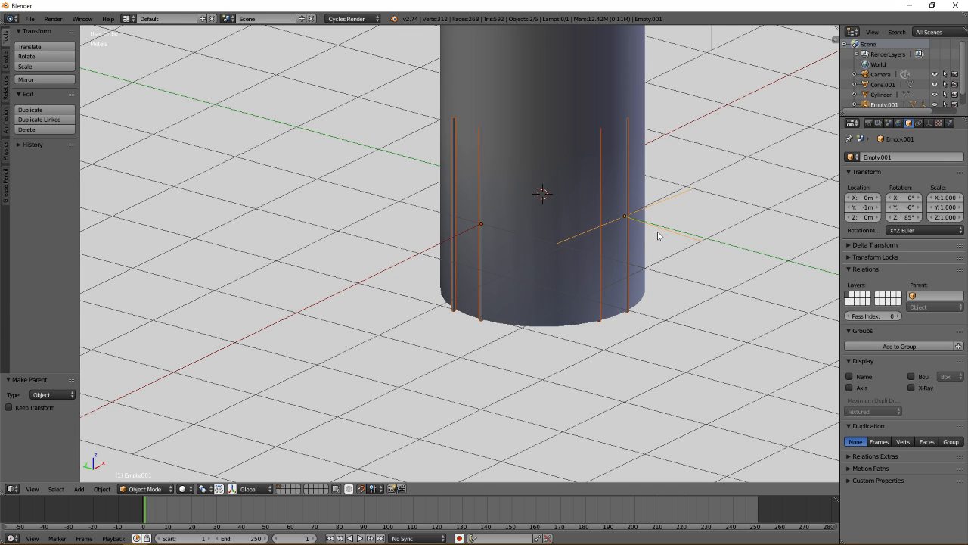
Try rotating Empty.001 with its parented bars about the Z axis in solid and in wireframe display
key("r")
key("z")
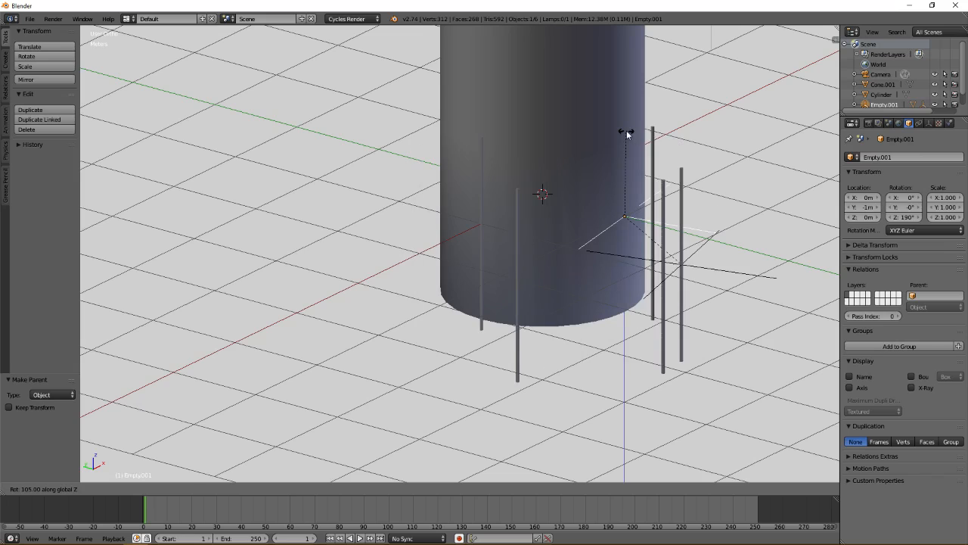
key("Escape")
key("z")
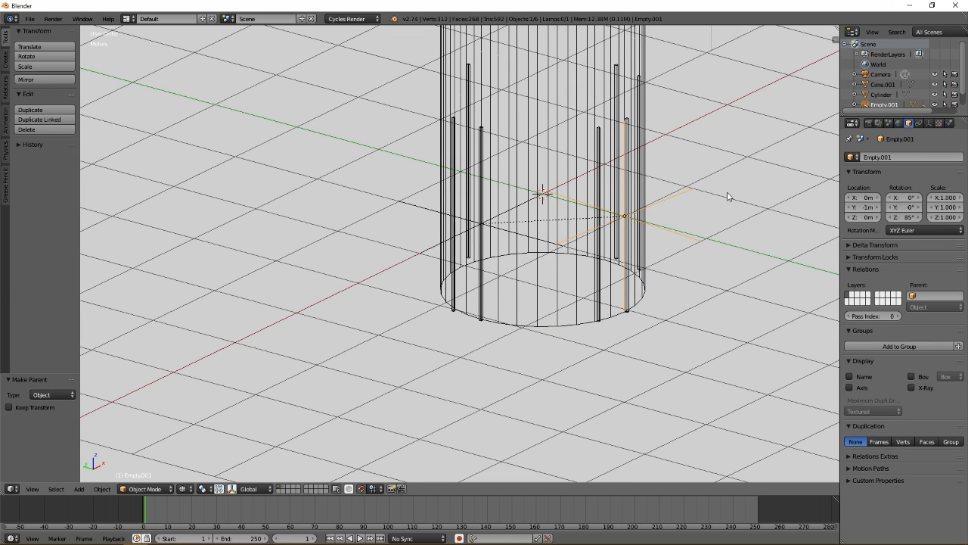
key("r")
key("z")
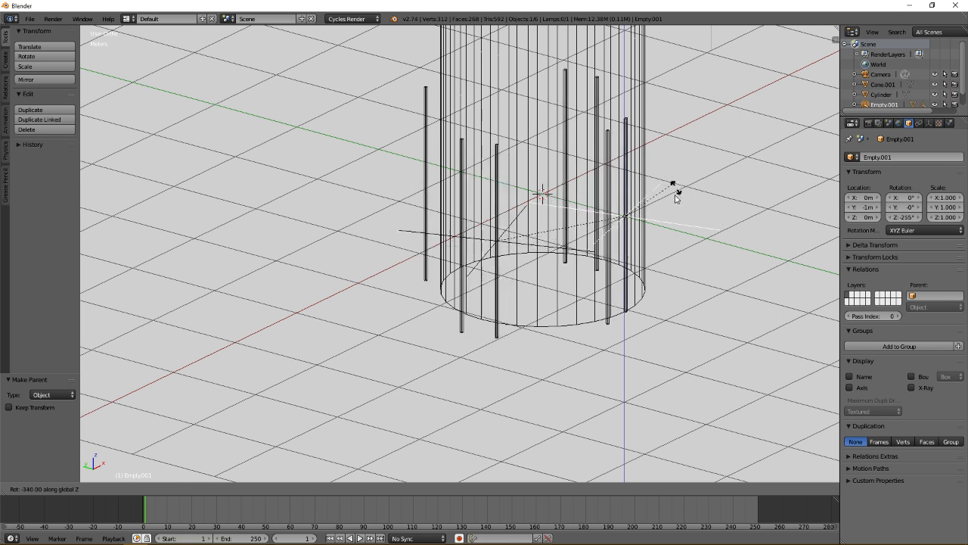
right_click(612, 283)
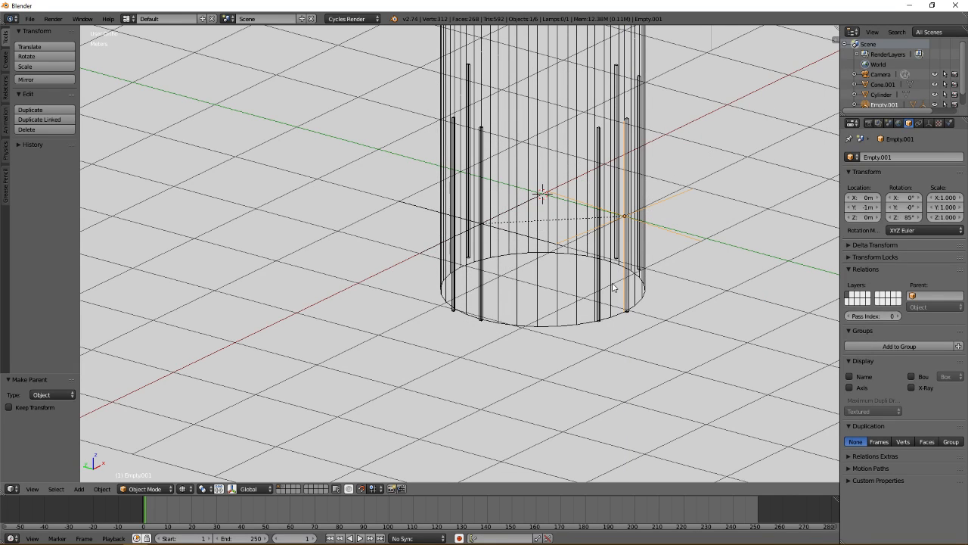
Delete Empty.001 from the scene
key("x")
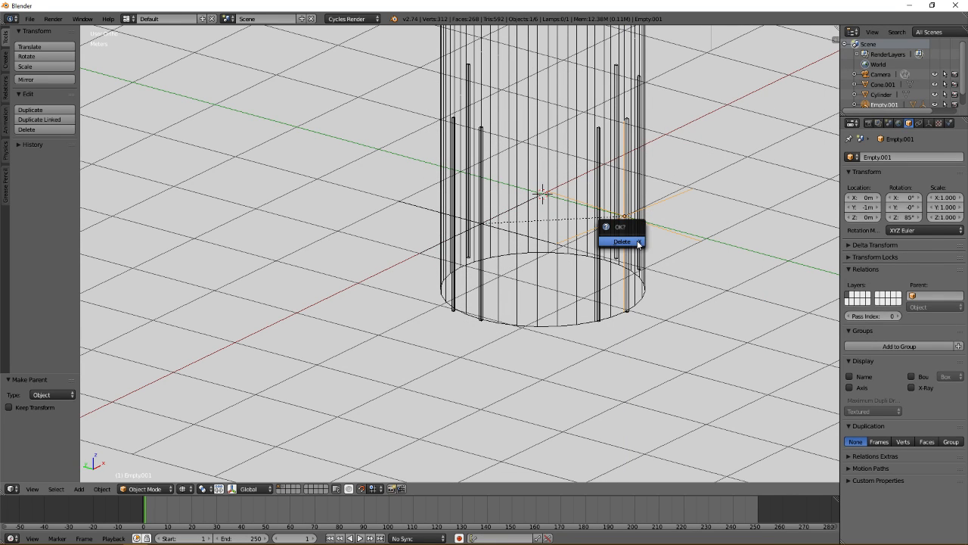
left_click(634, 244)
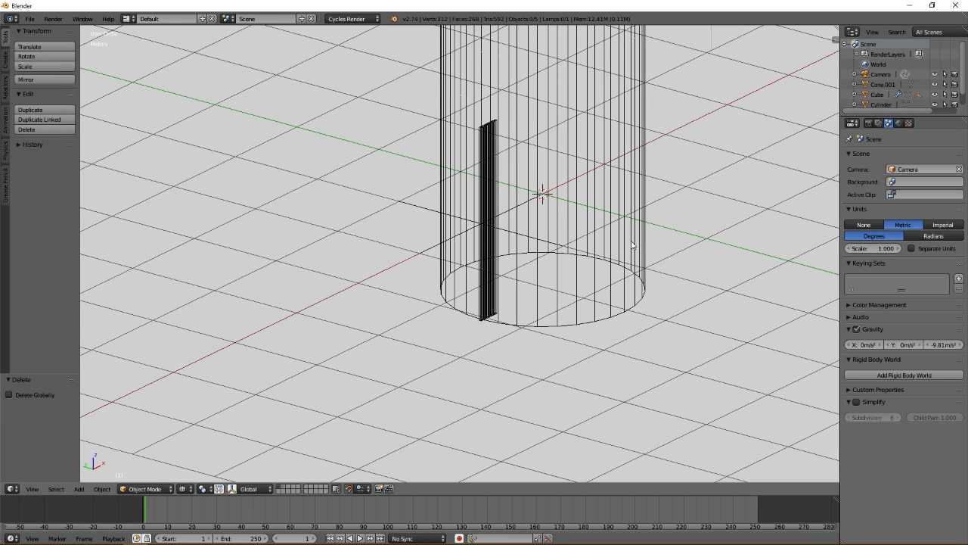
Try rotating the remaining empty at the bars about the Z axis
right_click(426, 213)
key("r")
key("z")
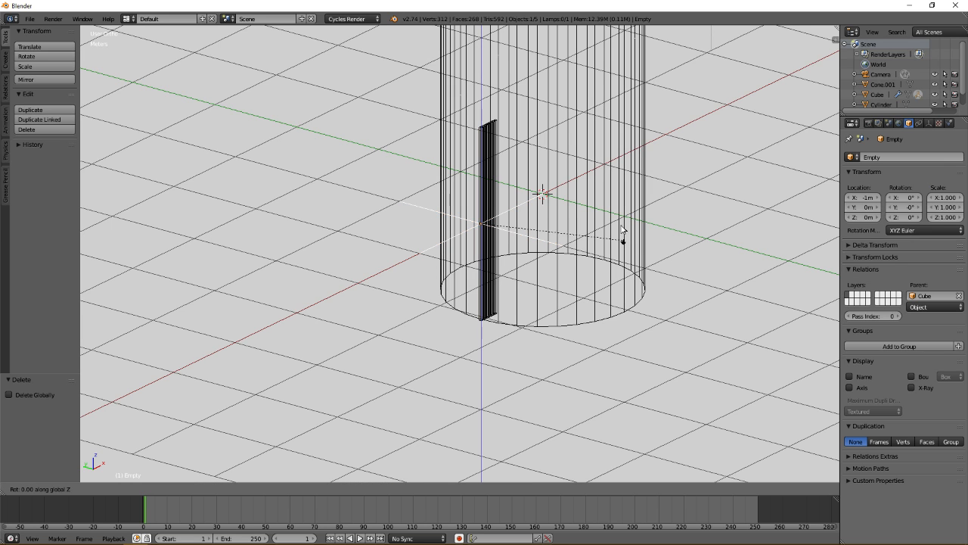
key("Return")
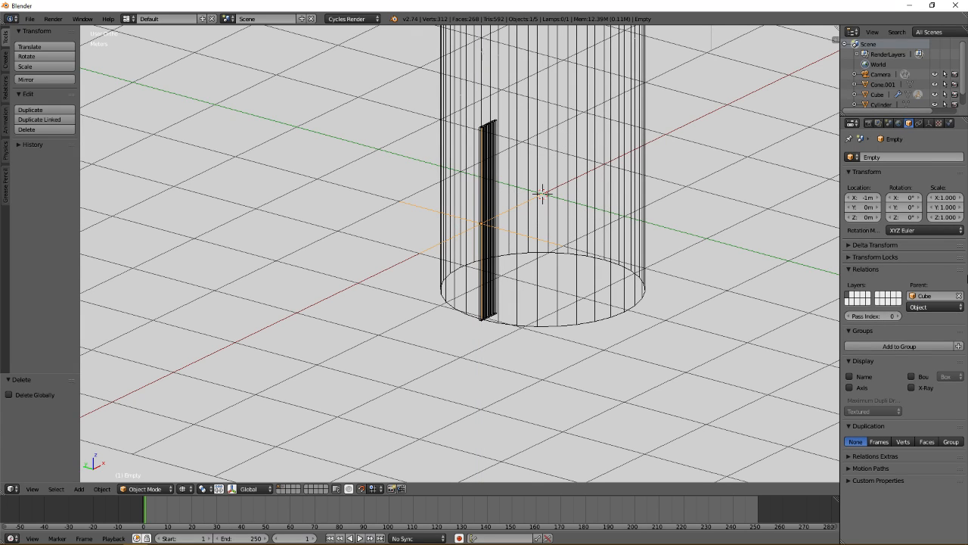
Assign Empty as the object offset in the bars' Array modifier
right_click(484, 170)
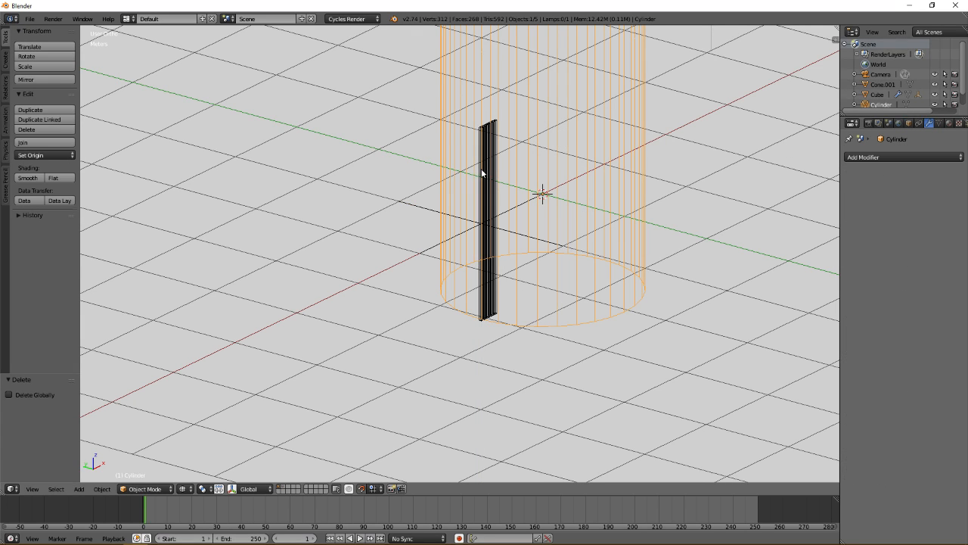
right_click(488, 170)
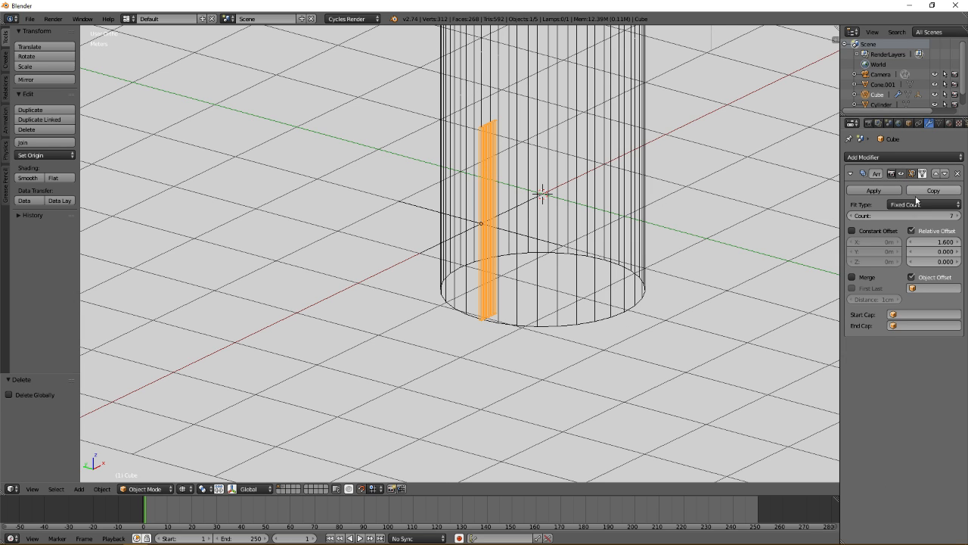
left_click(940, 288)
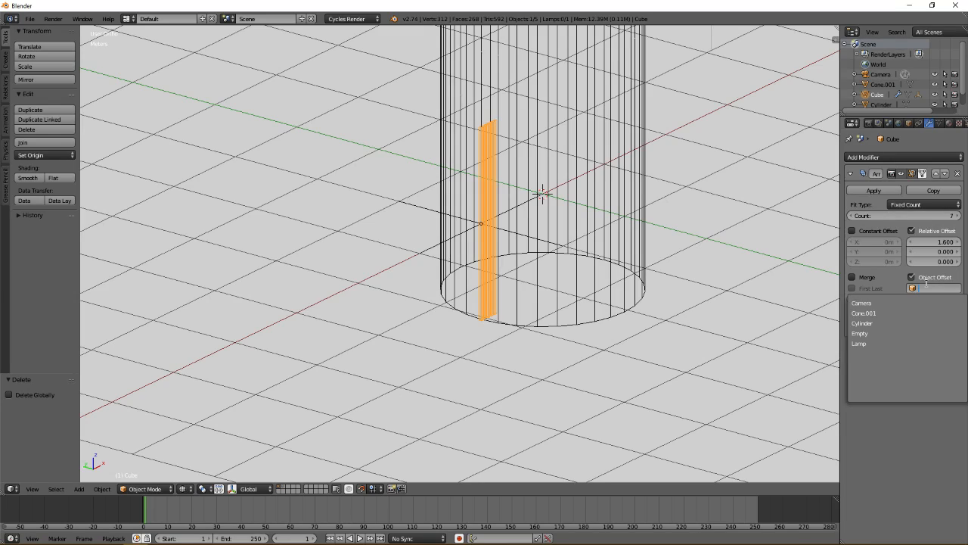
left_click(880, 331)
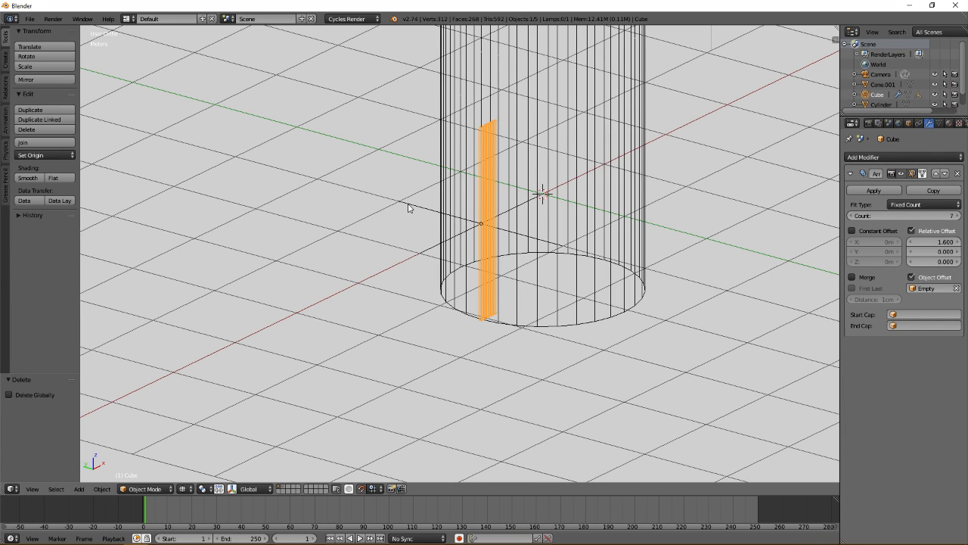
right_click(409, 208)
key("r")
key("z")
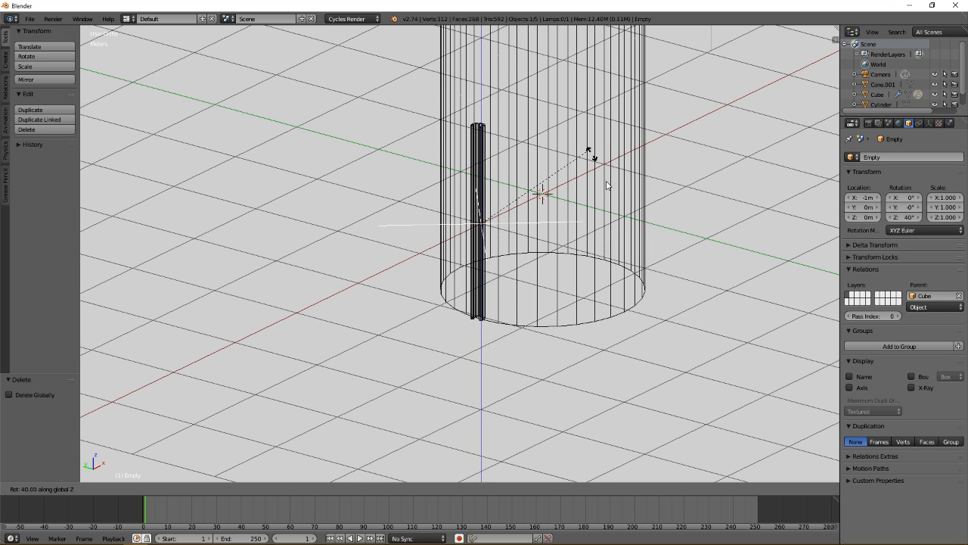
right_click(512, 285)
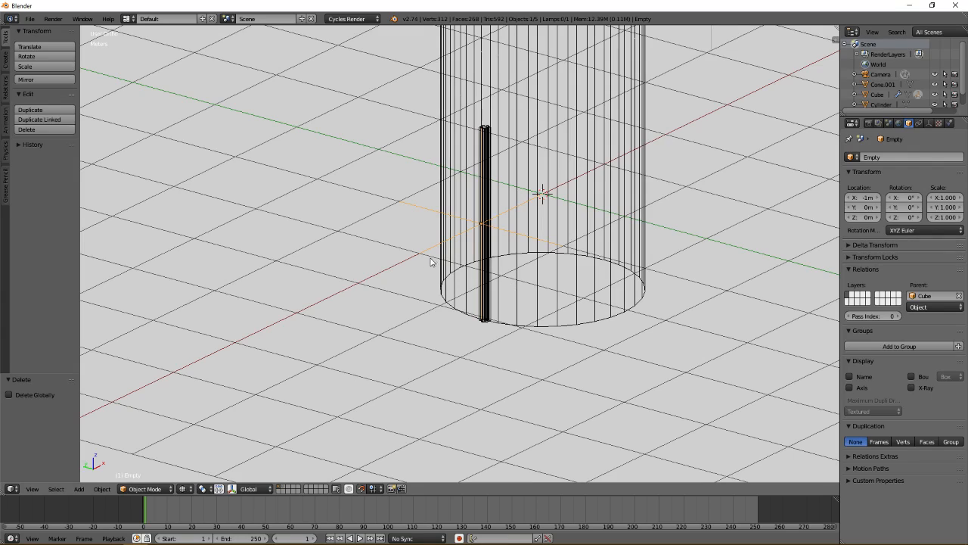
Set the pivot point to the 3D Cursor and try rotating the empty around it about the Z axis
left_click(202, 489)
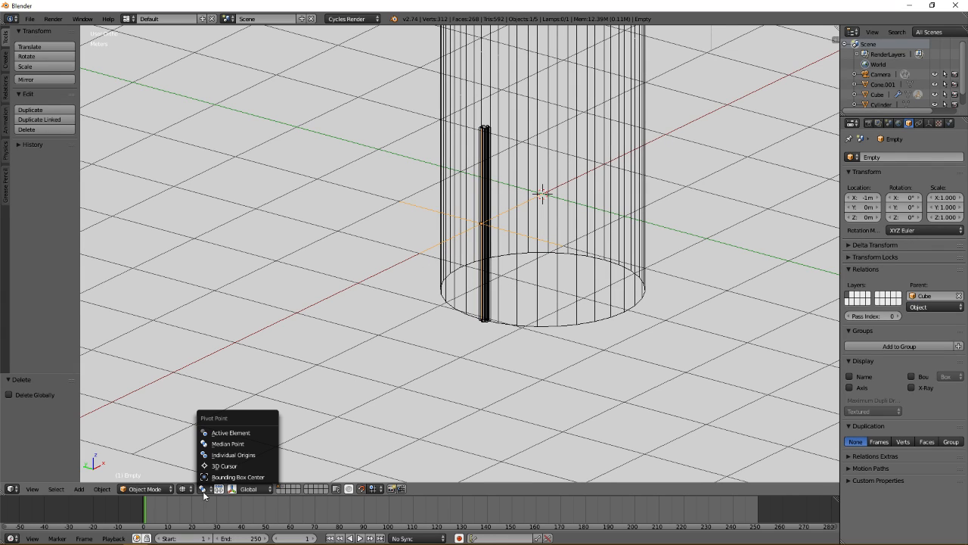
left_click(216, 466)
type("r")
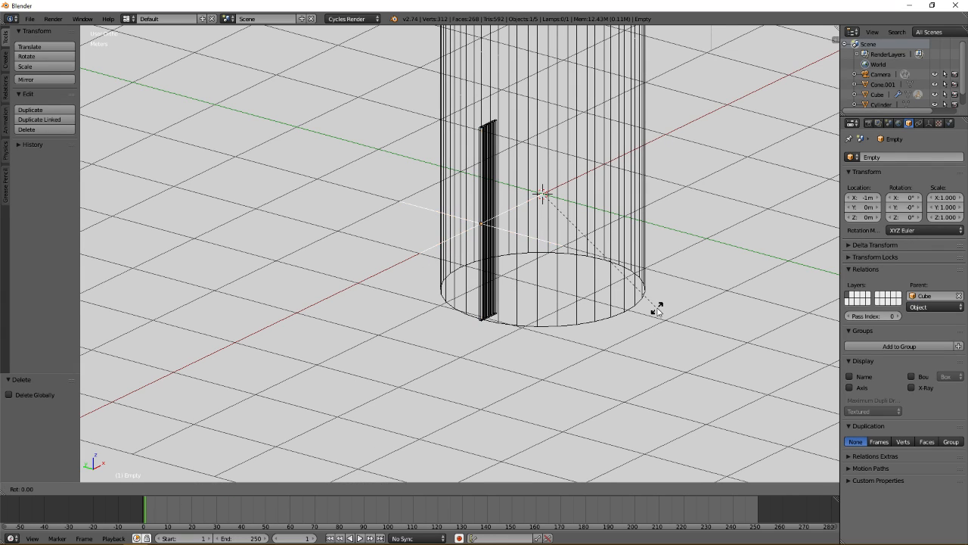
type("z10")
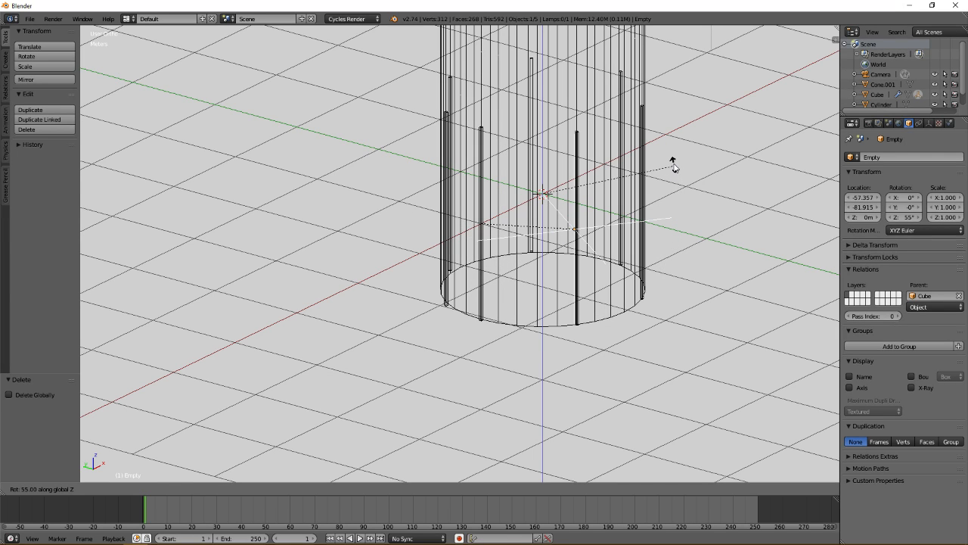
key("Escape")
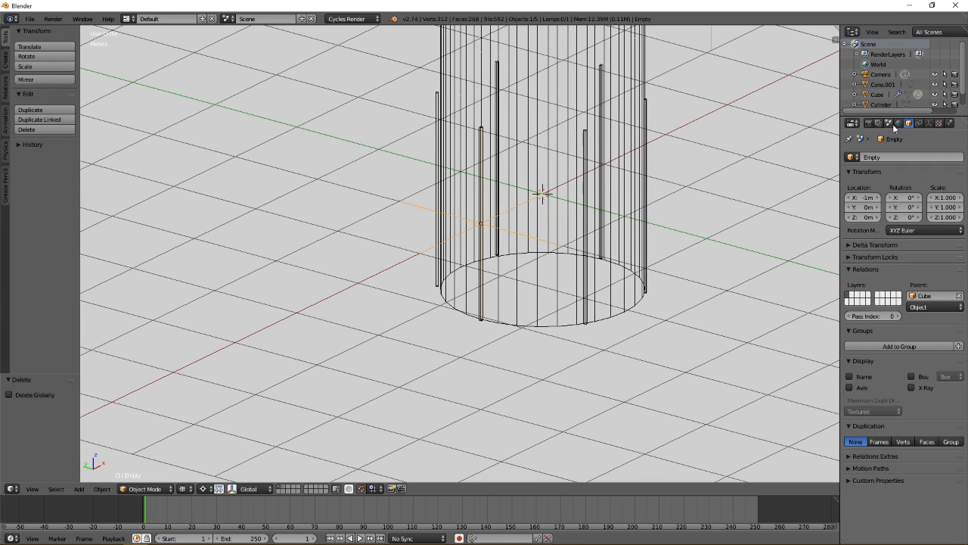
Set the bars' Array modifier to a count of 36 and a relative X offset of 0
right_click(481, 189)
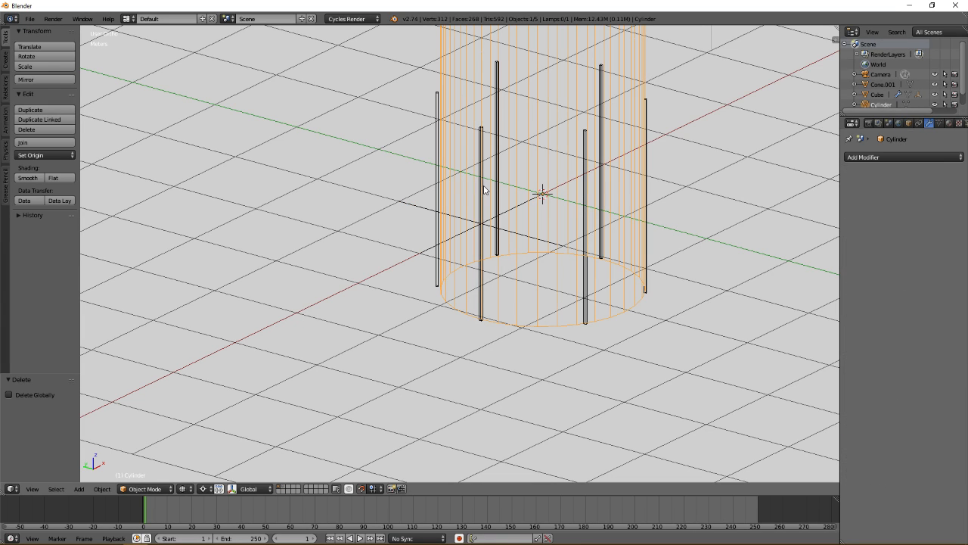
right_click(481, 201)
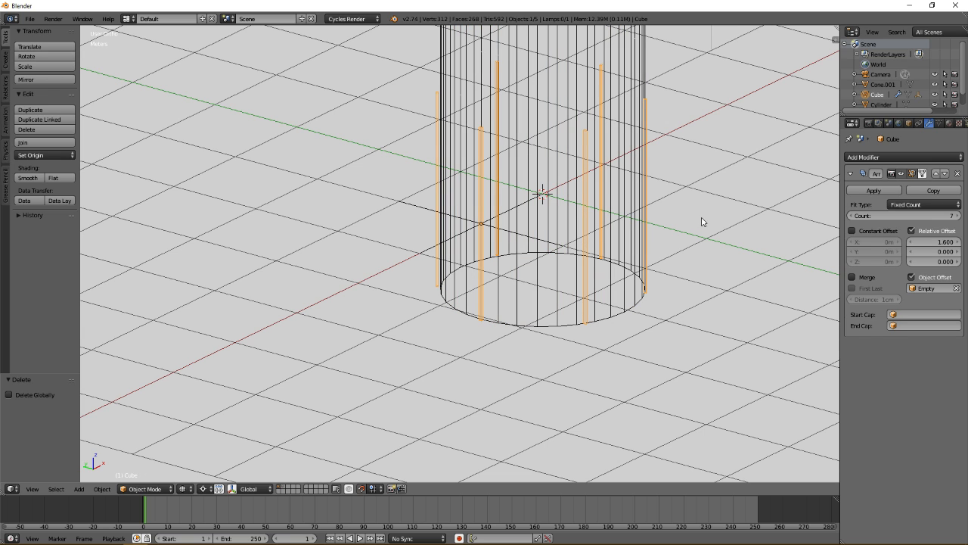
left_click_drag(956, 218, 959, 218)
left_click(959, 218)
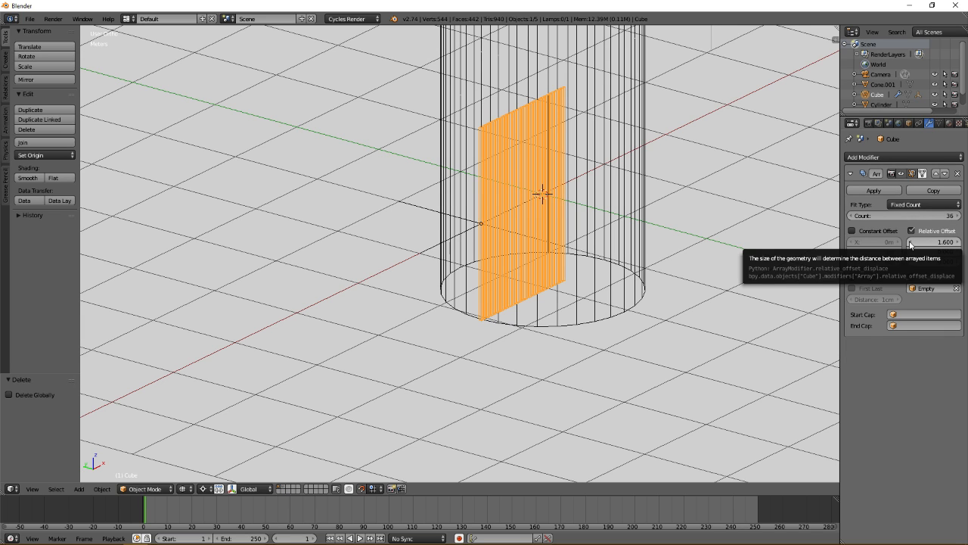
mouse_move(910, 244)
left_mouse_down()
mouse_move(835, 244)
mouse_move(901, 244)
left_mouse_up()
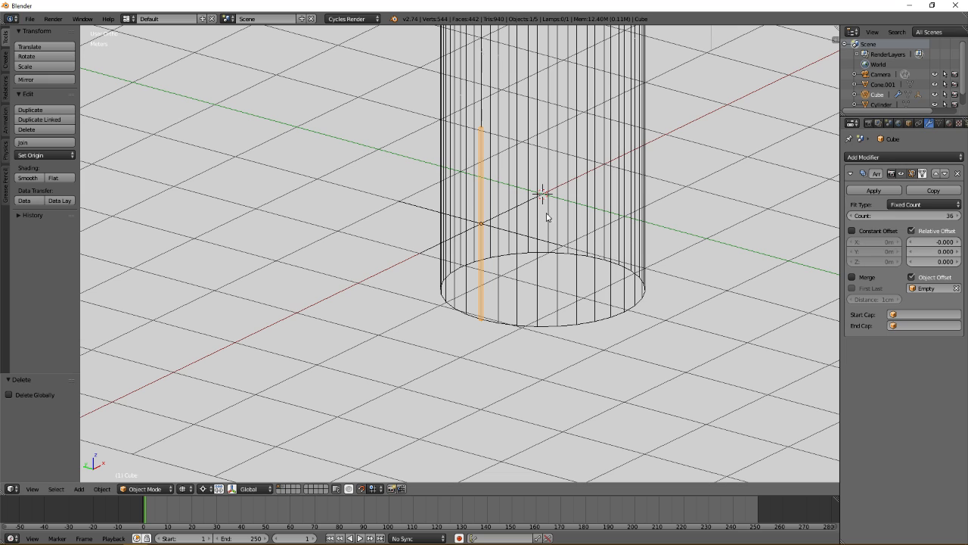
Rotate the empty 115° about the Z axis around the 3D cursor and return to solid display
right_click(414, 213)
key("r")
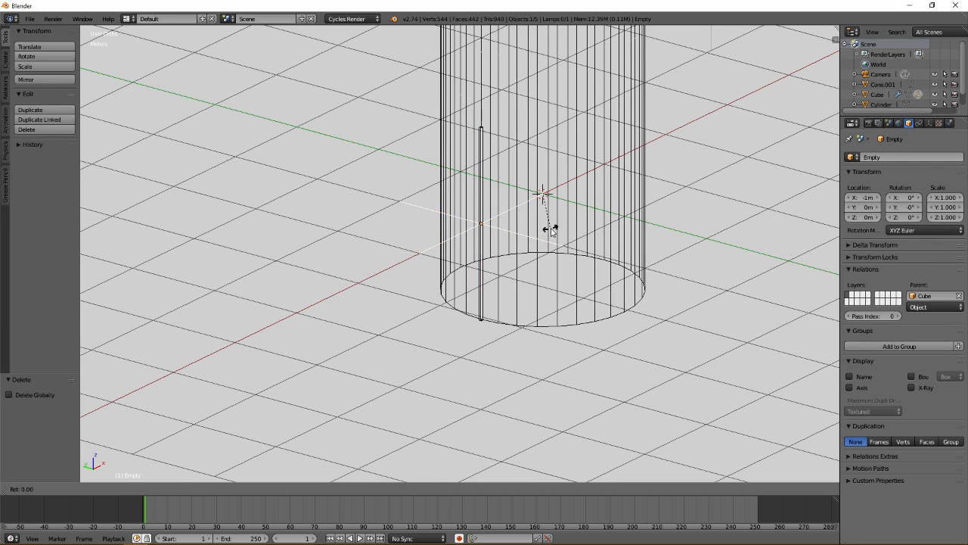
key("z")
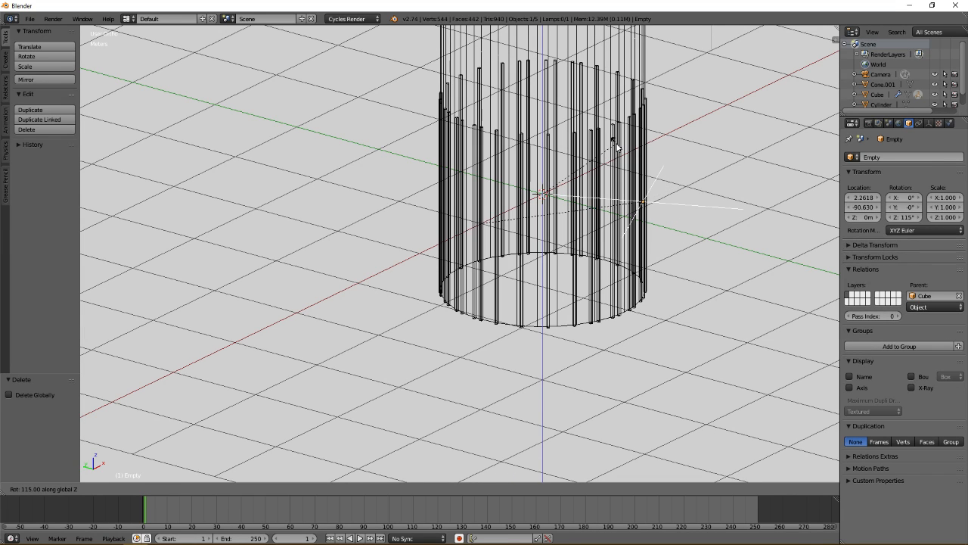
left_click(616, 148)
key("z")
mouse_move(517, 231)
middle_mouse_down()
mouse_move(591, 200)
mouse_move(644, 210)
mouse_move(549, 230)
mouse_move(492, 216)
mouse_move(503, 226)
middle_mouse_up()
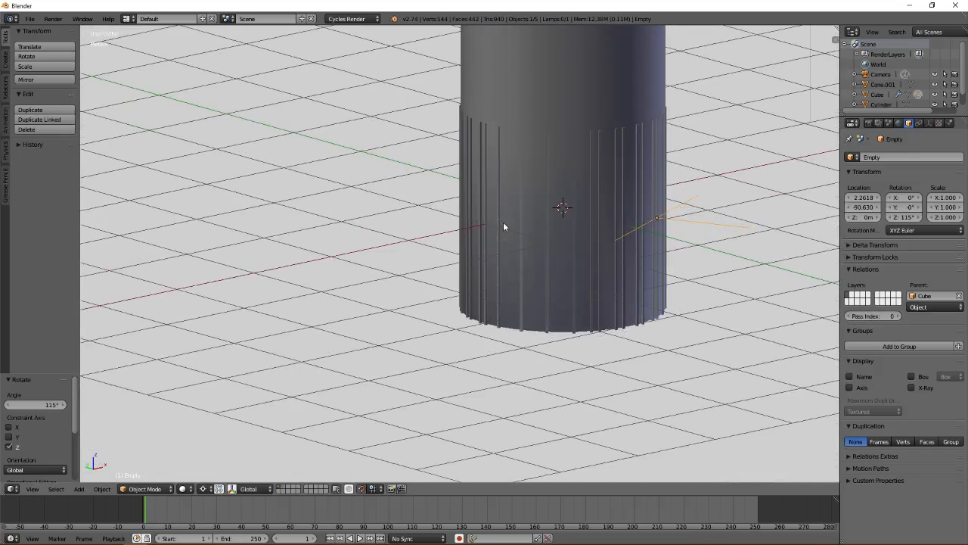
Raise the bars' Array modifier count to 80 to fill the ring around the cylinder
right_click(484, 185)
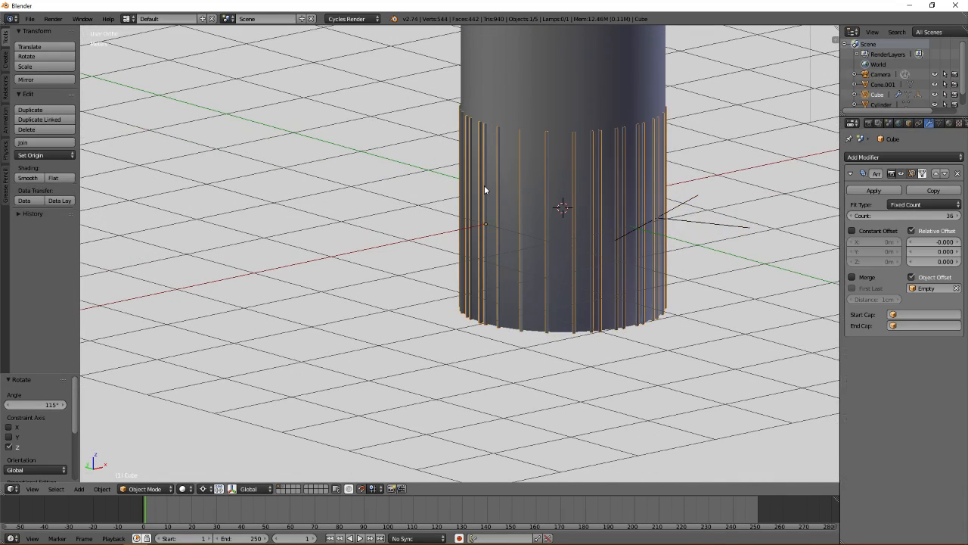
left_click(959, 215)
left_click(959, 215)
left_click(959, 215)
left_click(959, 215)
left_click(959, 216)
left_click(959, 216)
left_click(959, 216)
left_click(959, 216)
left_click(959, 215)
left_click(959, 216)
left_click(959, 216)
left_click(959, 216)
left_click(959, 216)
left_click(959, 215)
left_click(959, 216)
left_click(959, 216)
left_click(959, 216)
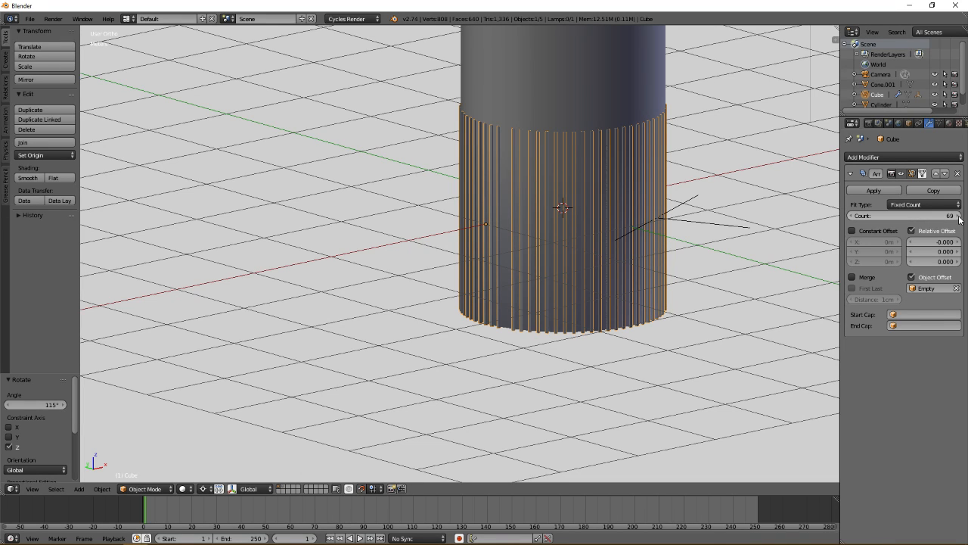
left_click(959, 215)
left_click(959, 215)
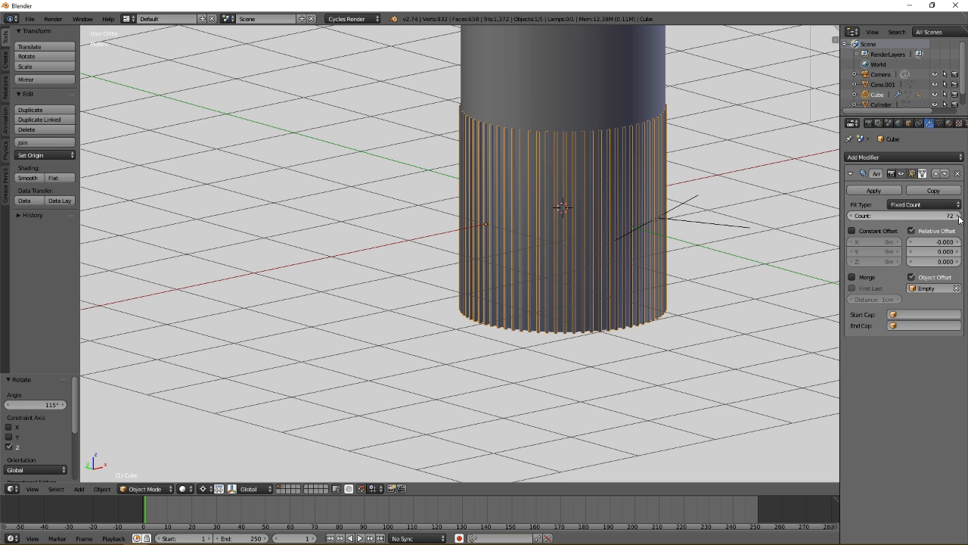
left_click(958, 216)
left_click(959, 216)
left_click(959, 216)
left_click(959, 215)
middle_click_drag(688, 188, 596, 185)
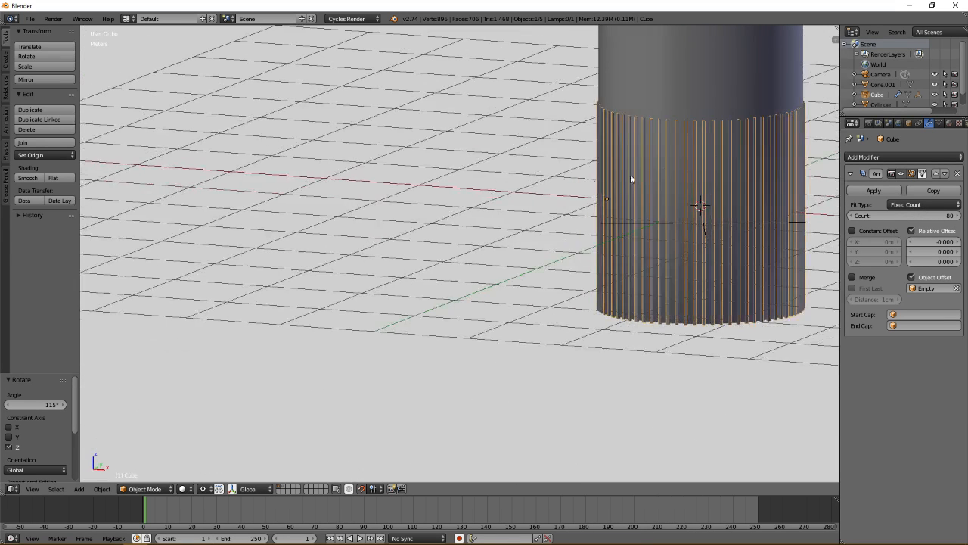
middle_click_drag(712, 167, 424, 257, "shift")
middle_click_drag(606, 248, 538, 291)
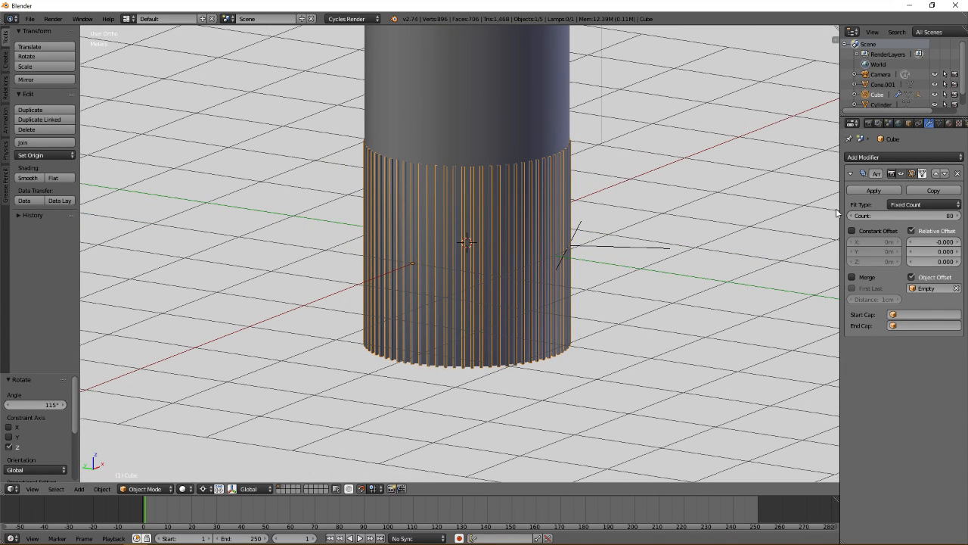
Apply the bars' Array modifier and delete the empty
left_click(895, 191)
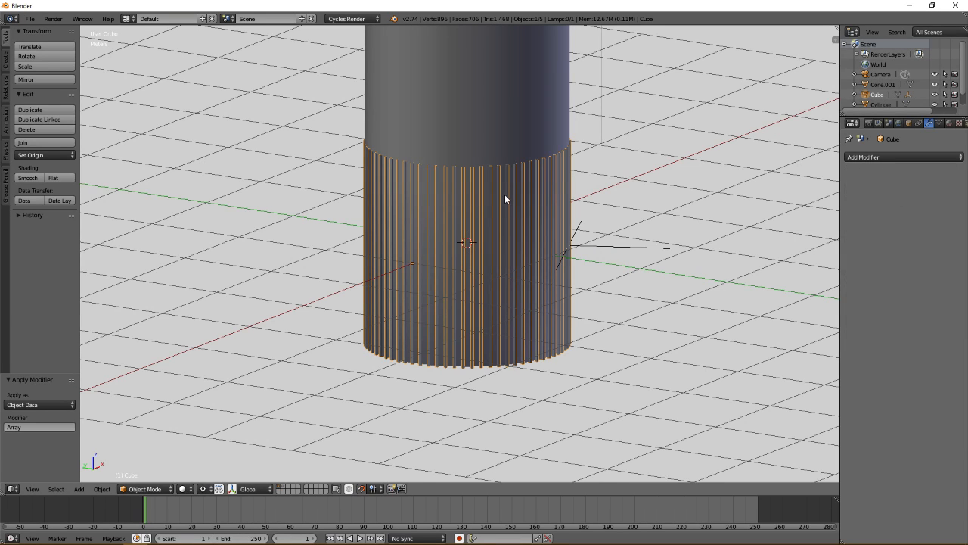
right_click(583, 246)
key("x")
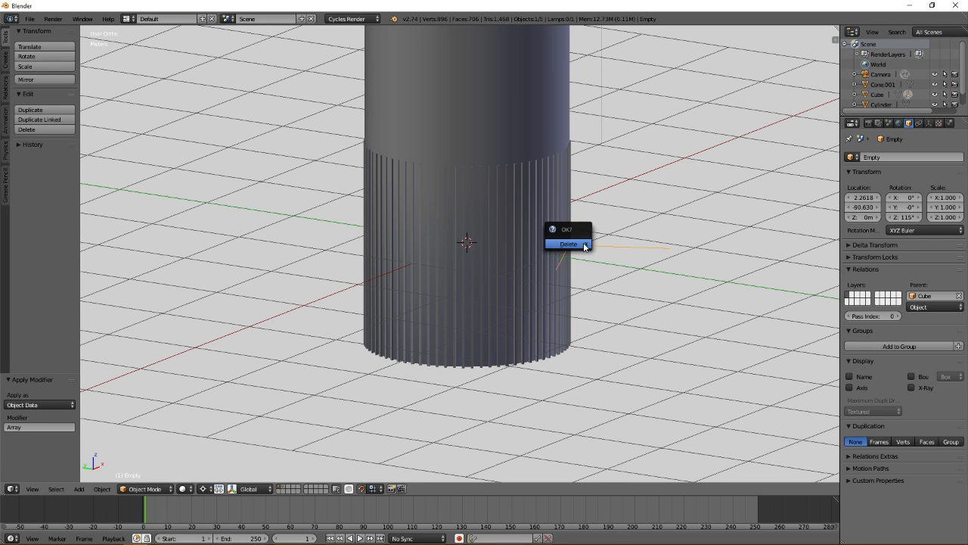
left_click(583, 246)
middle_click_drag(511, 267, 383, 378)
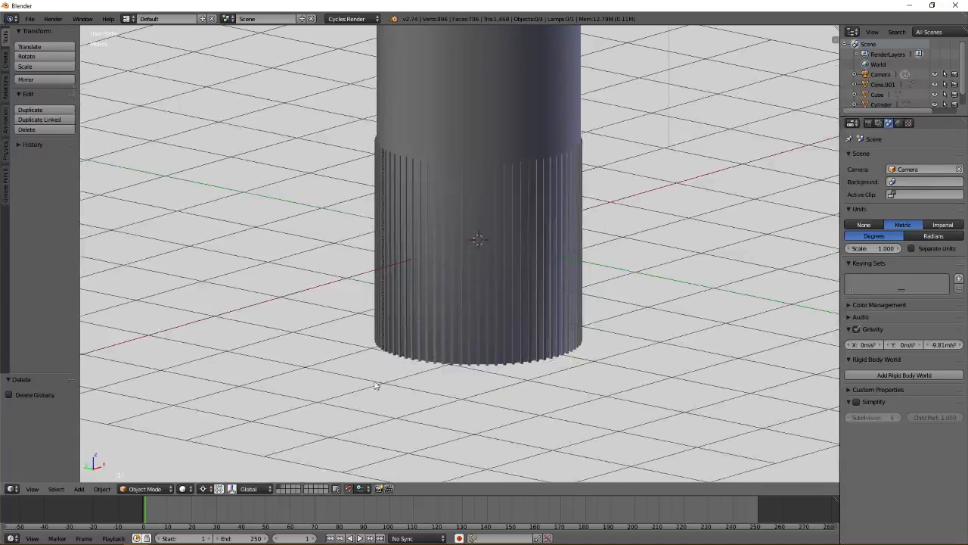
Move the four cones from the second layer to layer 1 and display layer 1
left_click(287, 491)
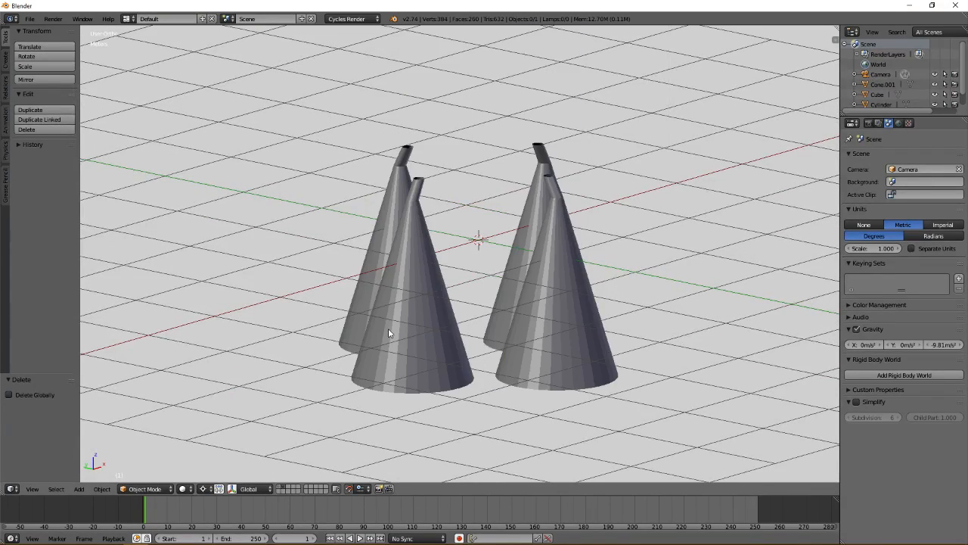
right_click(389, 329)
key("m")
key("1")
key("Return")
key("1")
Lower the top vertices of all bars along Z to just above the cones' tips, then return to Object Mode in solid display
middle_click_drag(422, 291, 406, 273)
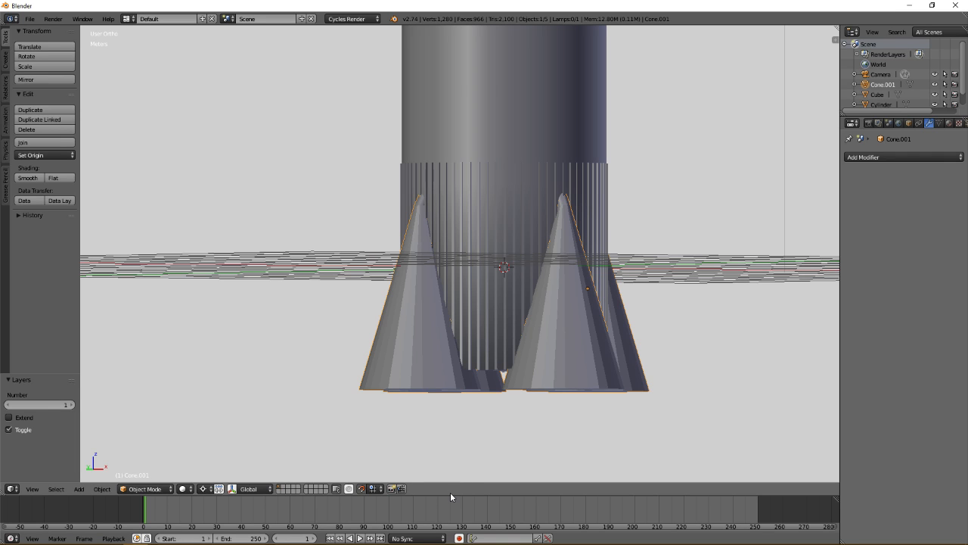
scroll(529, 272, "up", 2)
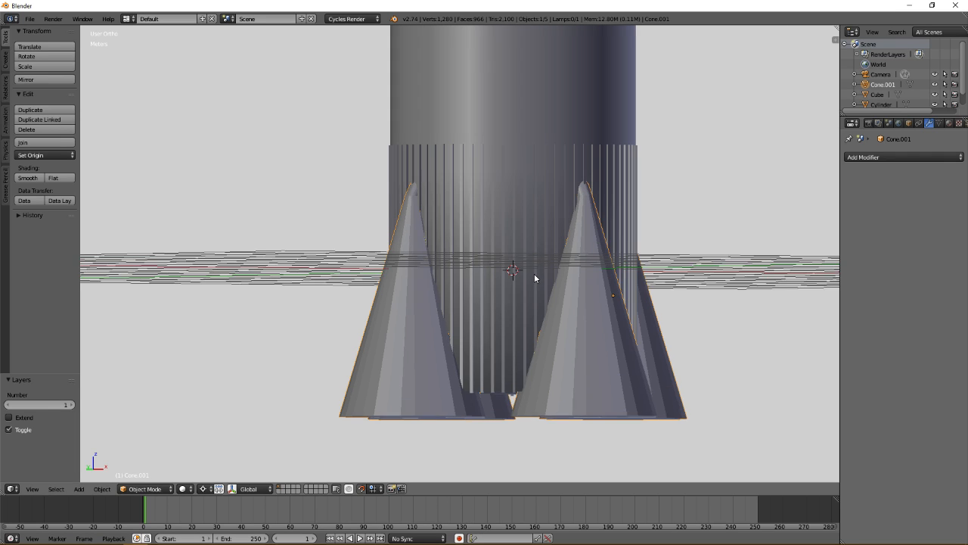
middle_click_drag(525, 238, 499, 282, "shift")
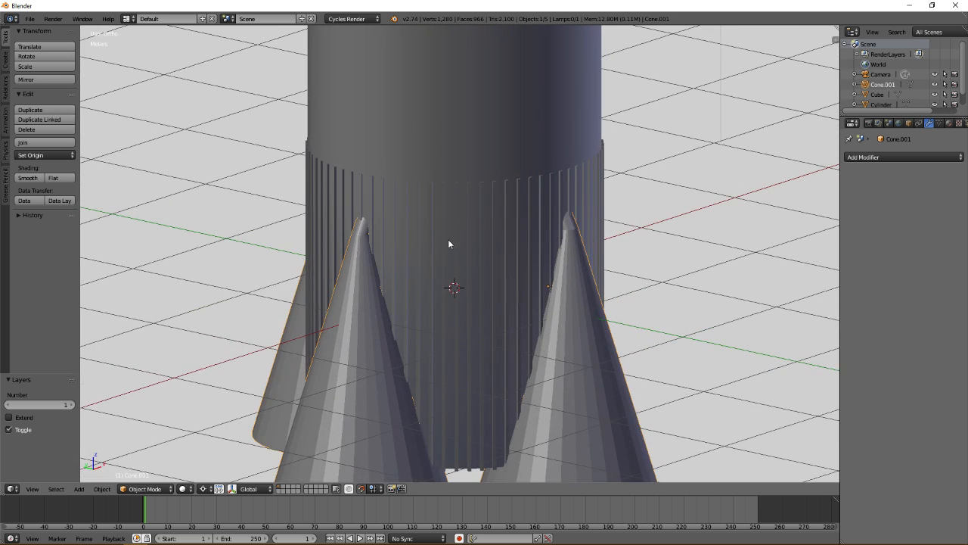
right_click(452, 207)
right_click(454, 204)
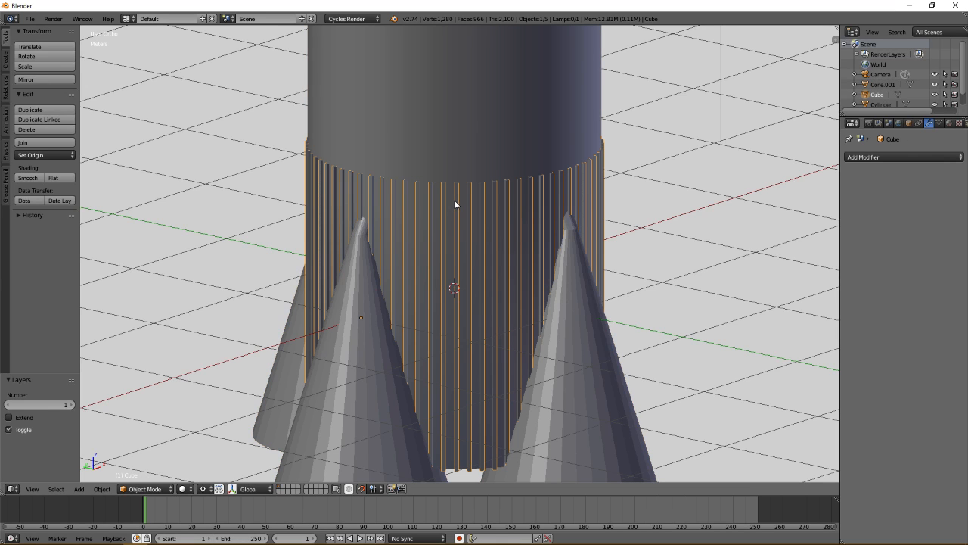
key("Tab")
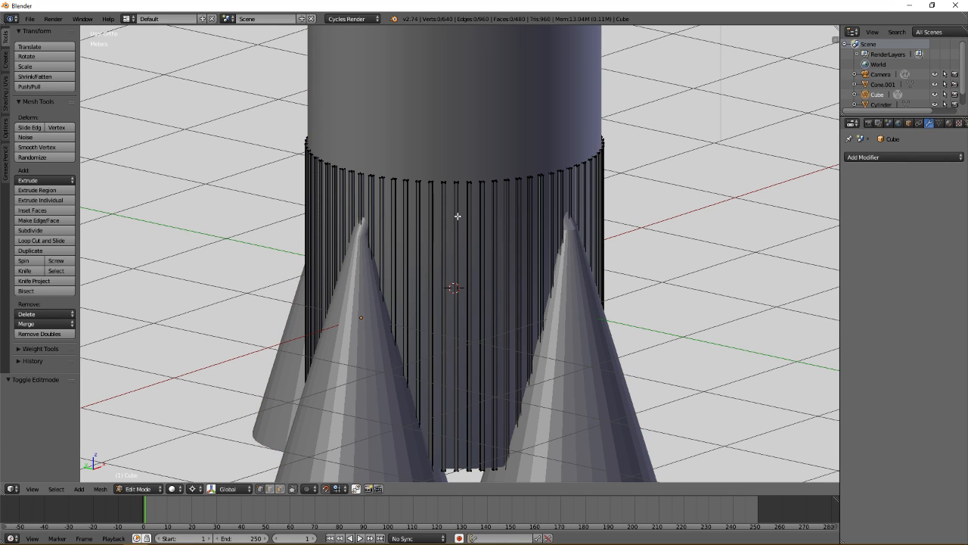
key("KP_1")
key("z")
middle_click_drag(512, 179, 469, 177, "shift")
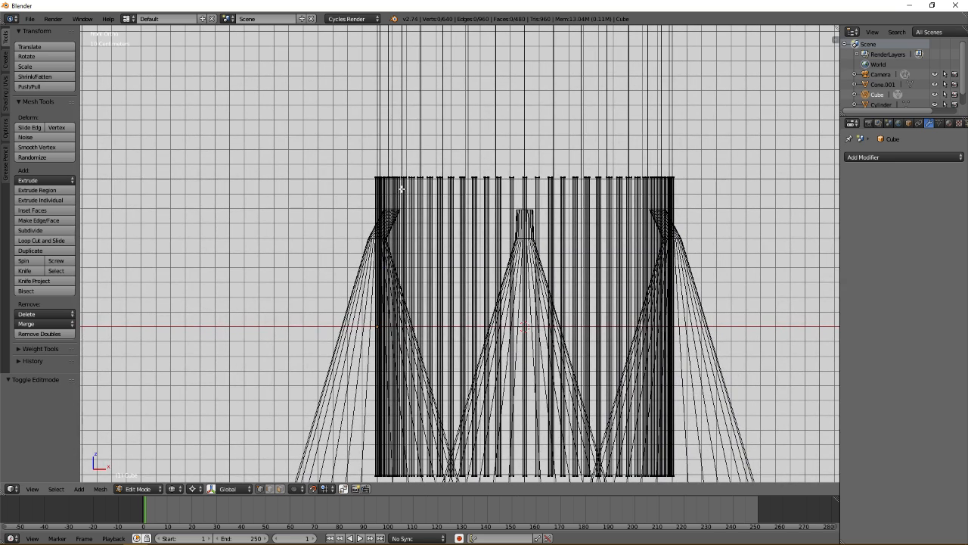
left_click_drag(342, 155, 711, 190)
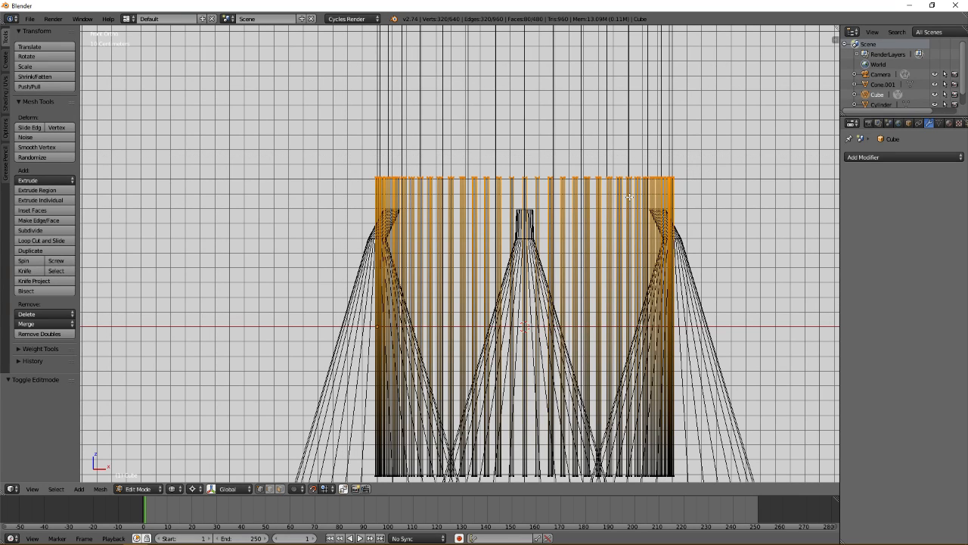
key("g")
key("z")
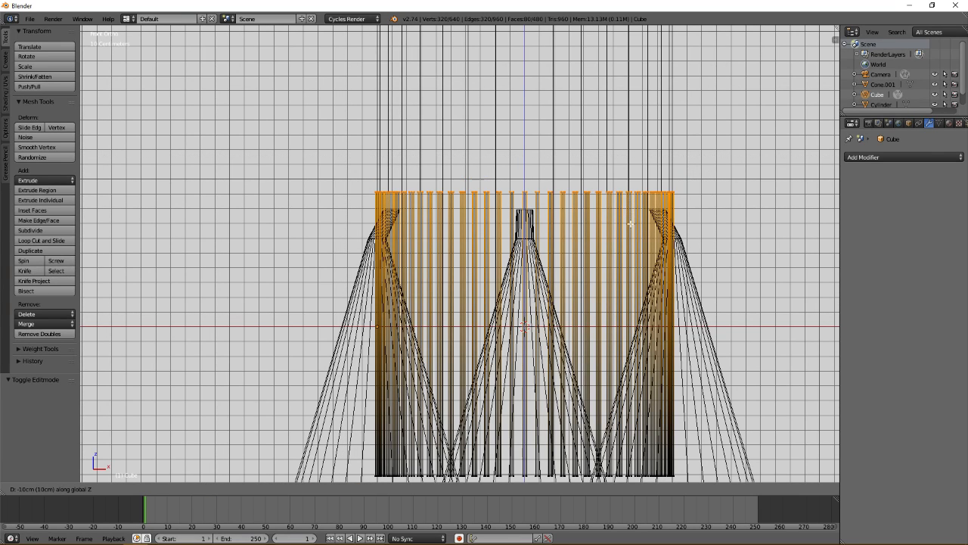
left_click(631, 224)
key("a")
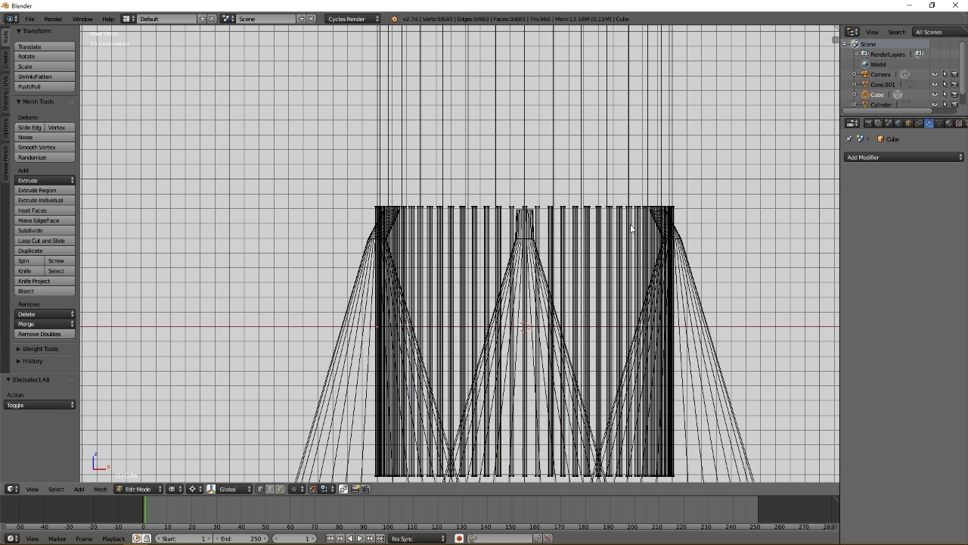
key("Tab")
key("z")
Examine the cylinder with its bars and cones from several angles and distances
scroll(576, 217, "down", 3)
middle_click_drag(498, 202, 566, 222)
mouse_move(444, 268)
middle_mouse_down()
mouse_move(475, 262)
mouse_move(485, 277)
mouse_move(451, 251)
middle_mouse_up()
middle_click_drag(442, 201, 434, 260)
scroll(434, 259, "down", 4)
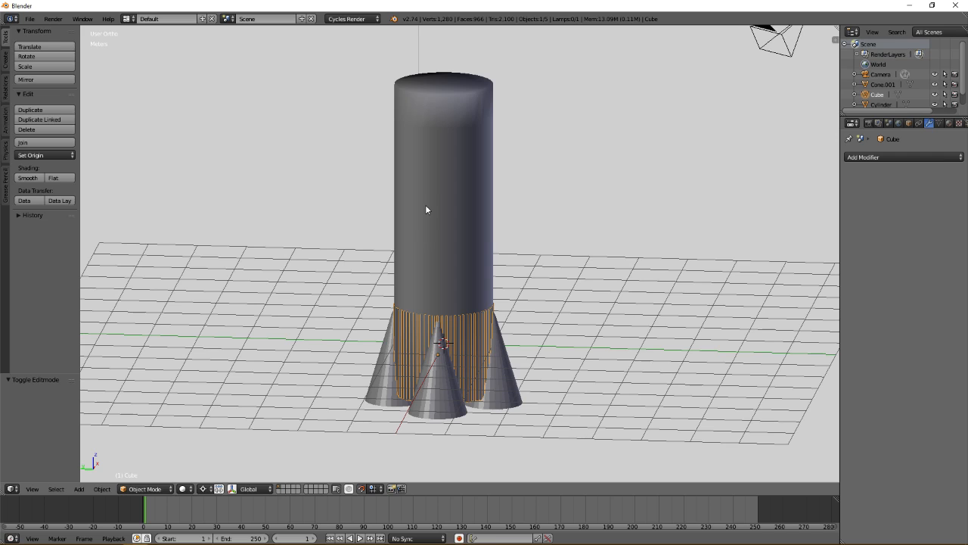
middle_click_drag(427, 206, 480, 266)
scroll(481, 255, "up", 3)
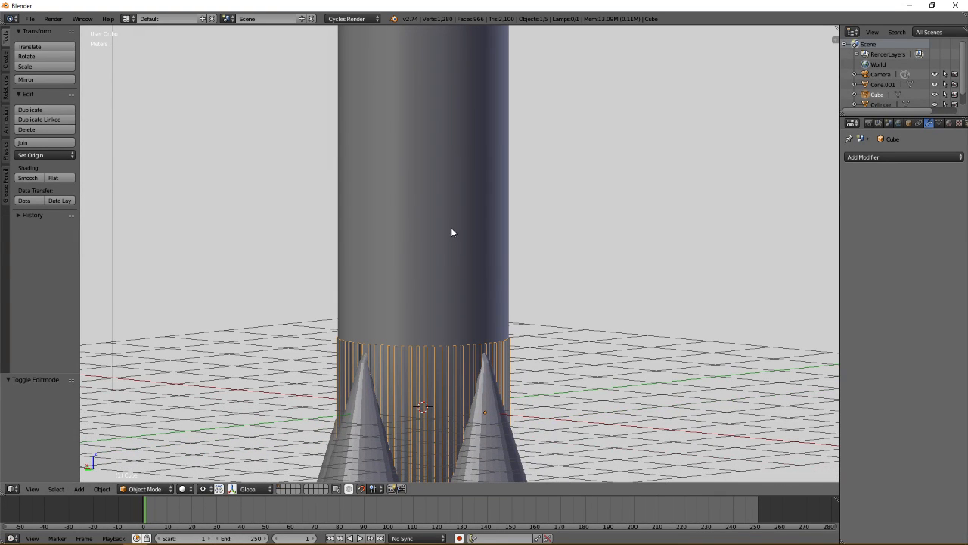
middle_click_drag(453, 232, 468, 263, "shift")
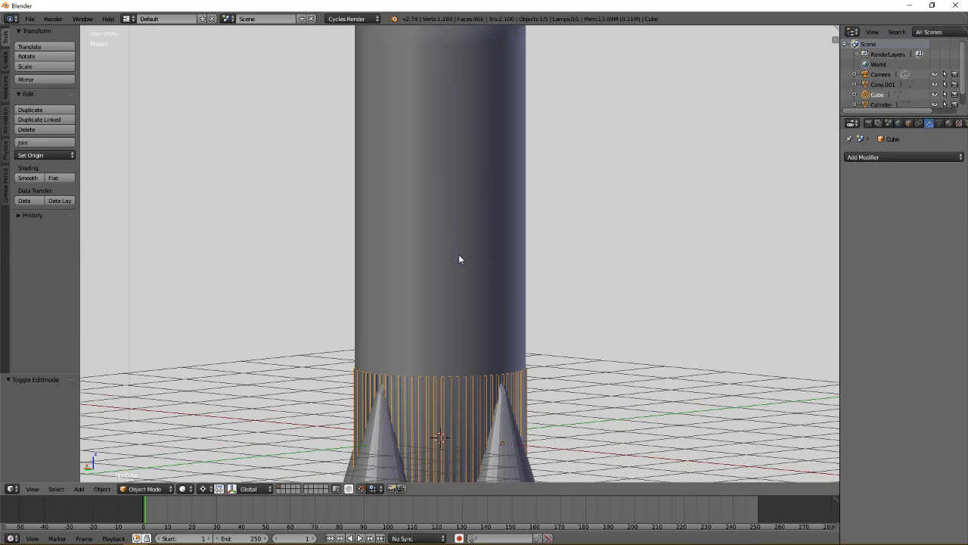
scroll(451, 287, "down", 5)
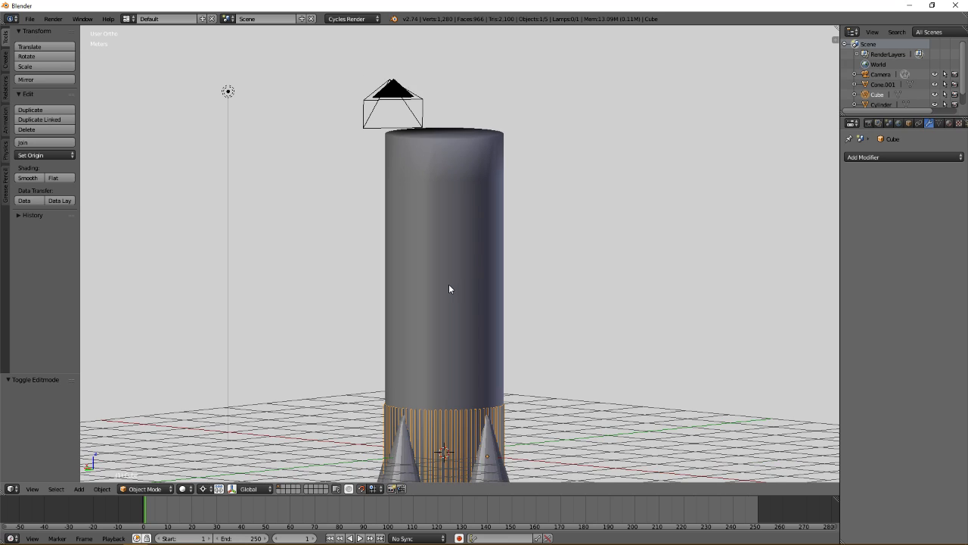
Deselect everything and examine the cylinder, its bars and the four cones from the front and from several angles
key("KP_1")
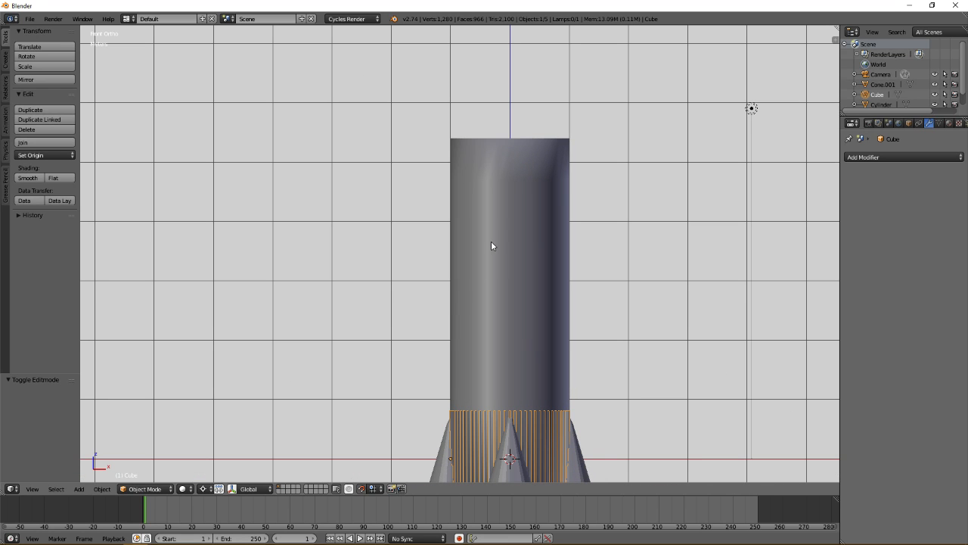
middle_click_drag(507, 210, 462, 130, "shift")
middle_click_drag(483, 296, 460, 256, "shift")
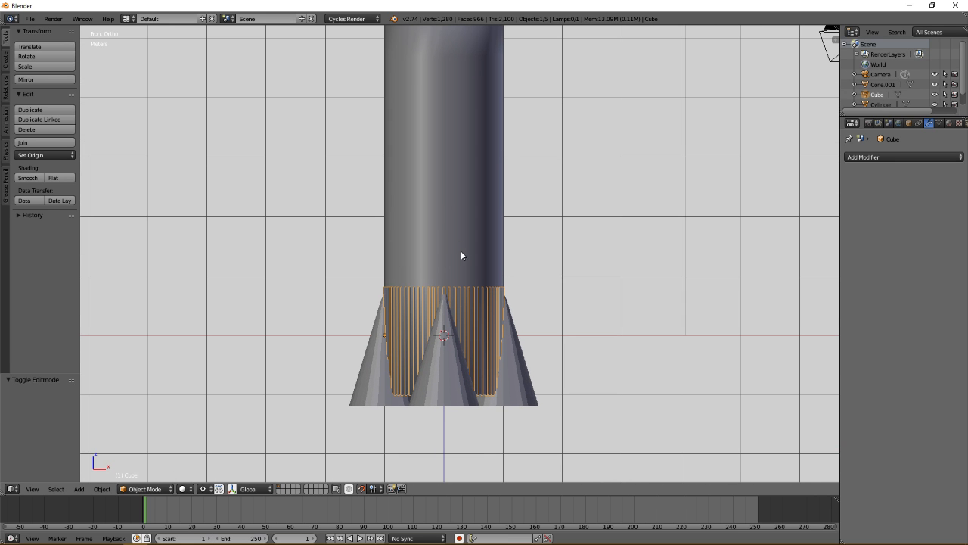
middle_click_drag(454, 174, 454, 186, "shift")
middle_click_drag(448, 146, 444, 83, "shift")
mouse_move(458, 255)
middle_mouse_down("shift")
mouse_move(456, 202)
mouse_move(446, 217)
mouse_move(456, 259)
mouse_move(456, 239)
middle_mouse_up("shift")
key("a")
middle_click_drag(400, 148, 432, 265)
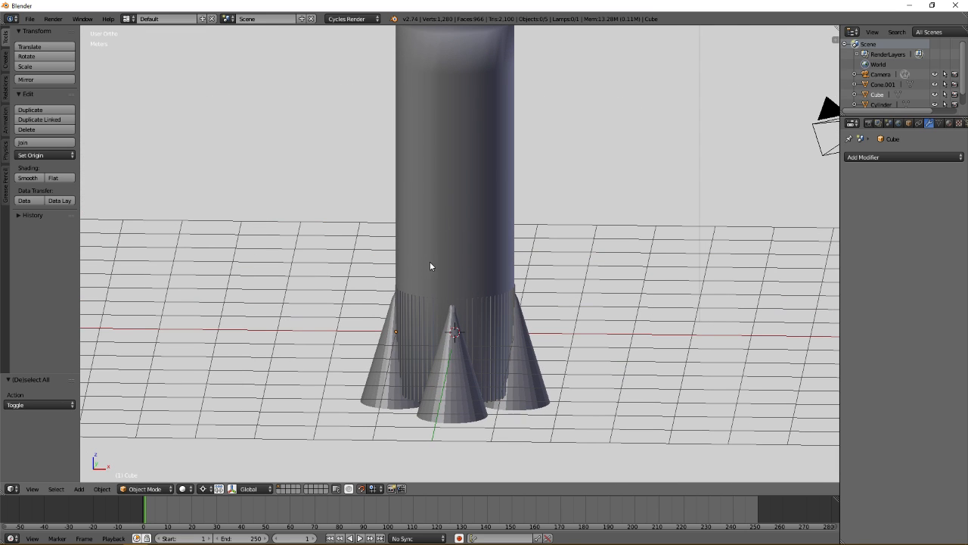
middle_click_drag(443, 216, 435, 260, "shift")
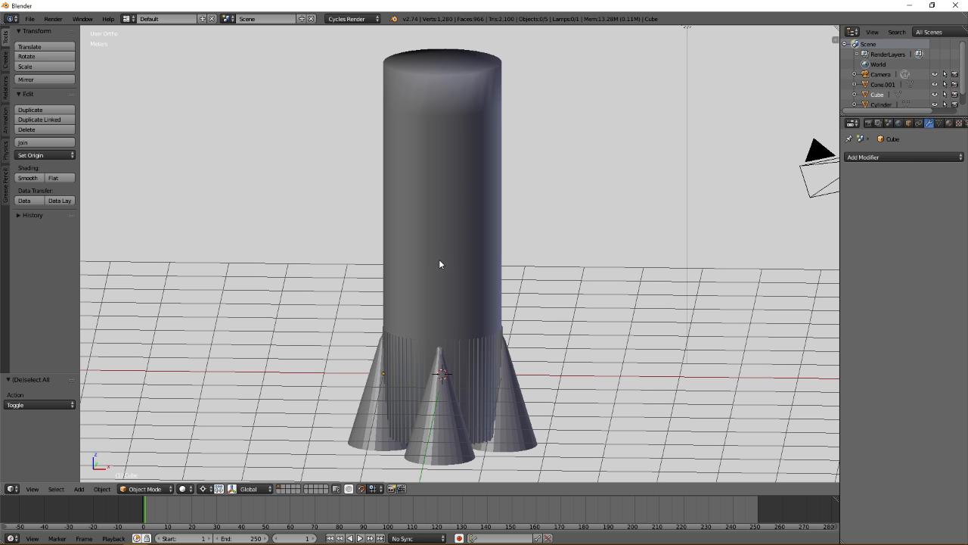
middle_click_drag(439, 263, 448, 163)
In Edit Mode on the cones, select the lower and upper vertices of the front cone's outward-facing edge
right_click(443, 274)
key("Tab")
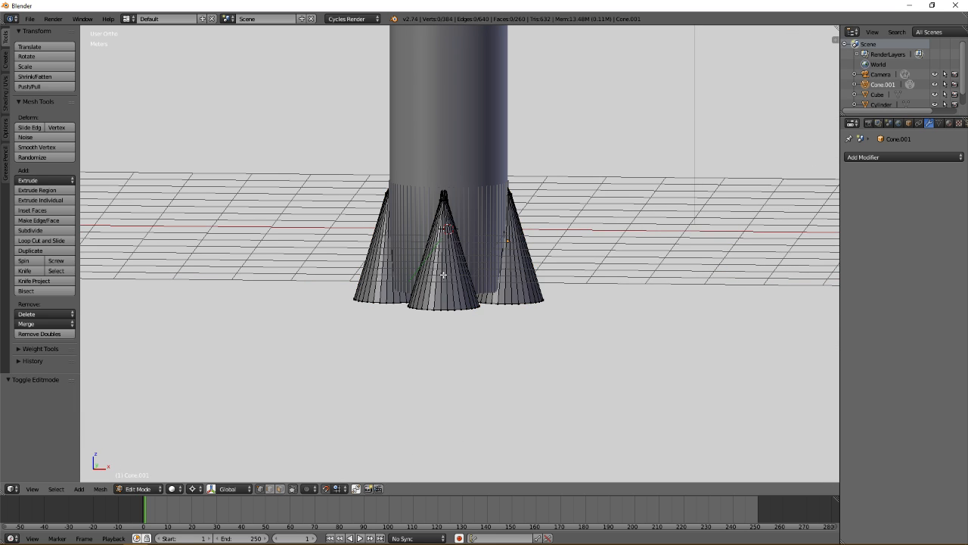
scroll(443, 280, "up", 5)
middle_click_drag(431, 326, 444, 270, "shift")
right_click(417, 354)
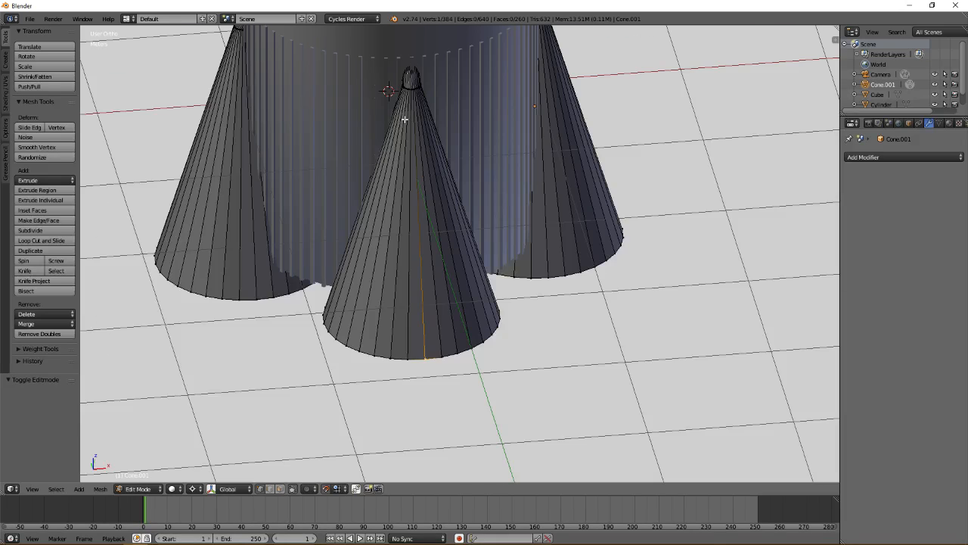
scroll(400, 112, "up", 5)
middle_click_drag(412, 188, 436, 325)
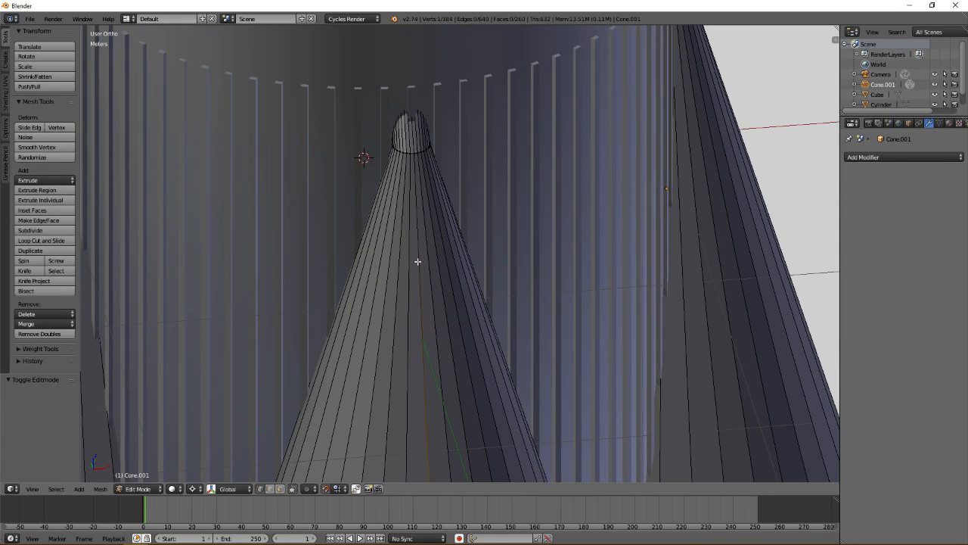
scroll(412, 226, "up", 3)
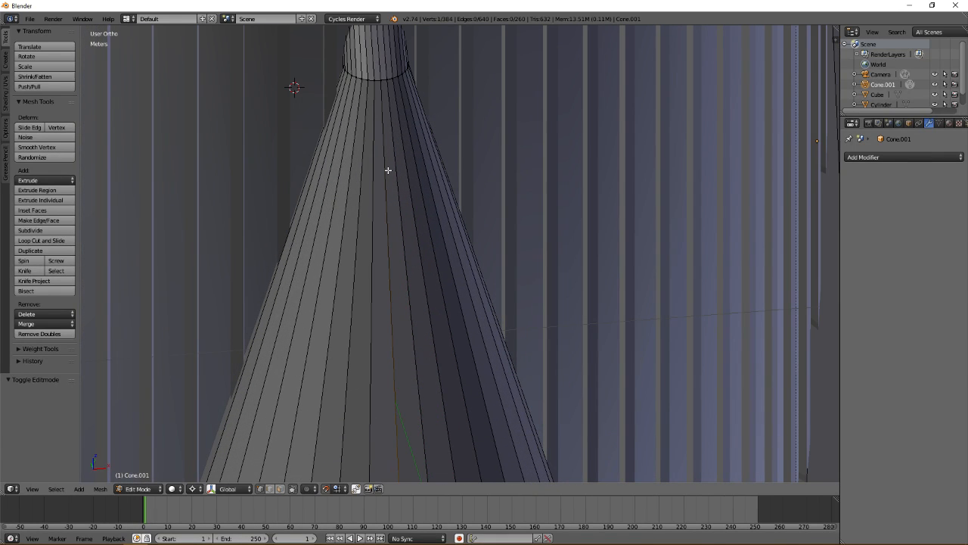
right_click(381, 84, "shift")
middle_click_drag(407, 210, 404, 144)
scroll(390, 217, "down", 4)
mouse_move(622, 543)
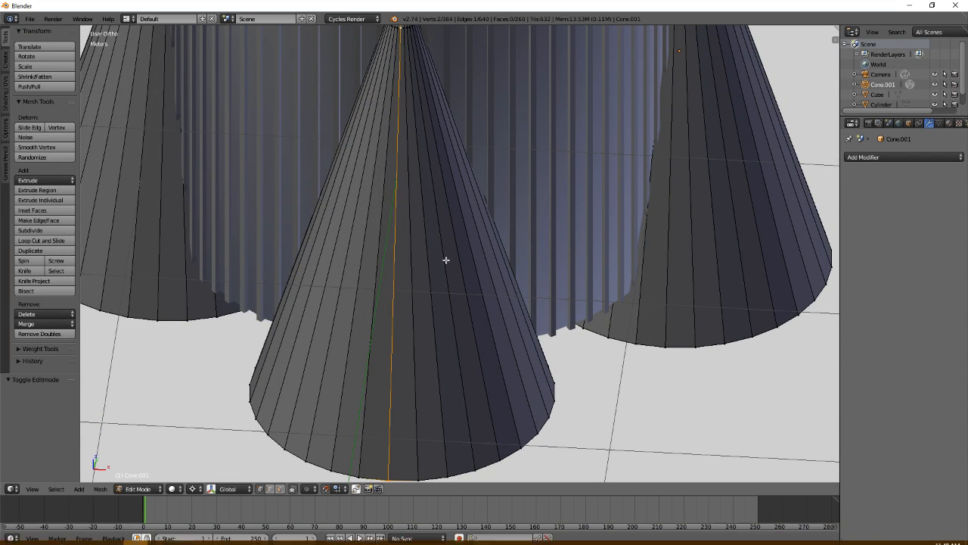
Snap the 3D cursor to the selected cone edge and return to Object Mode
middle_click_drag(401, 219, 401, 179, "shift")
mouse_move(409, 224)
middle_mouse_down()
mouse_move(417, 316)
mouse_move(404, 292)
mouse_move(421, 232)
middle_mouse_up()
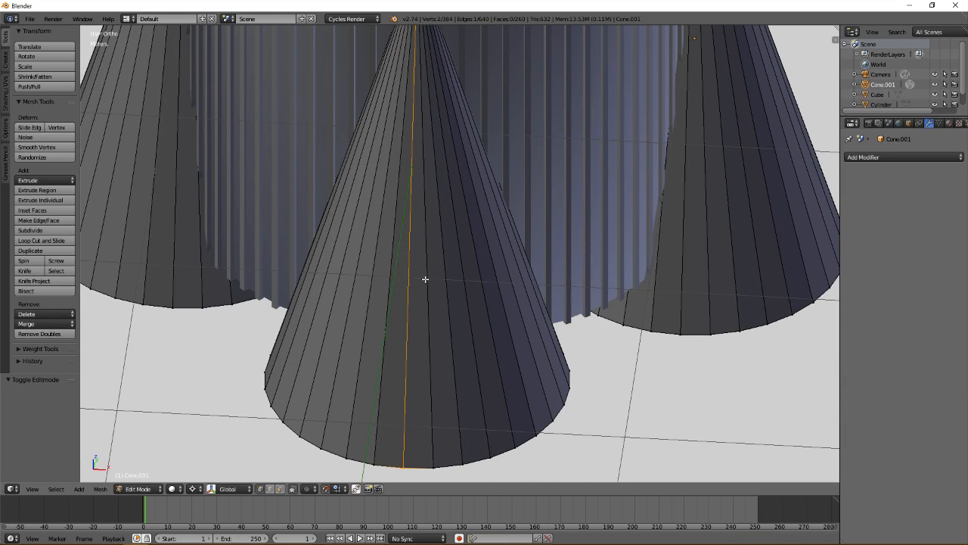
left_click(99, 490)
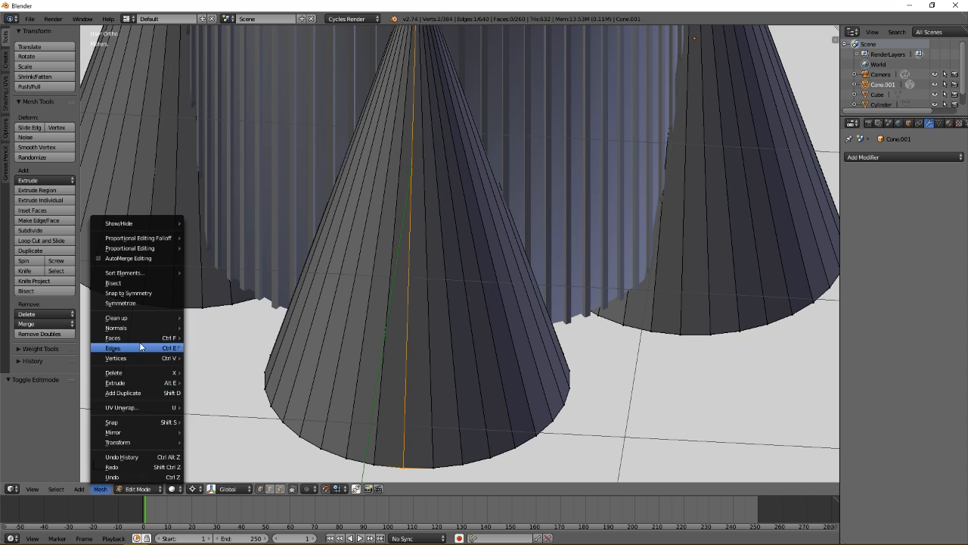
mouse_move(128, 425)
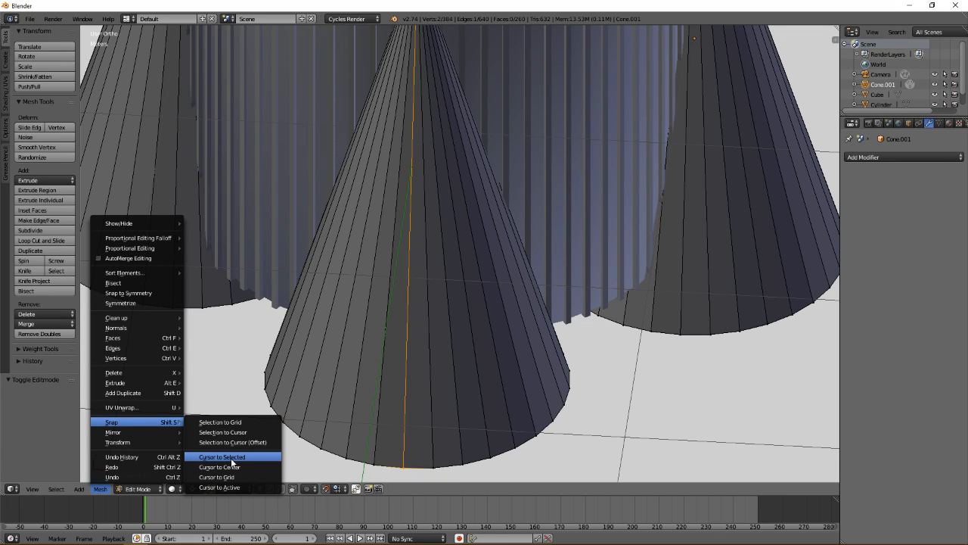
left_click(231, 457)
middle_click_drag(342, 359, 350, 341)
key("Tab")
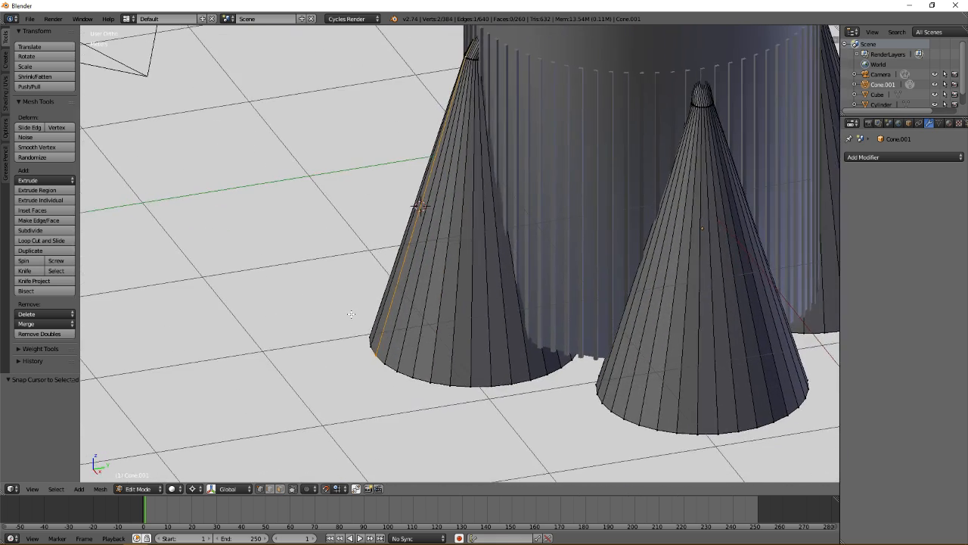
Add a plane at the 3D cursor and rotate it 90° about the Y axis
key("shift+a")
mouse_move(401, 269)
mouse_move(381, 195)
left_click(433, 195)
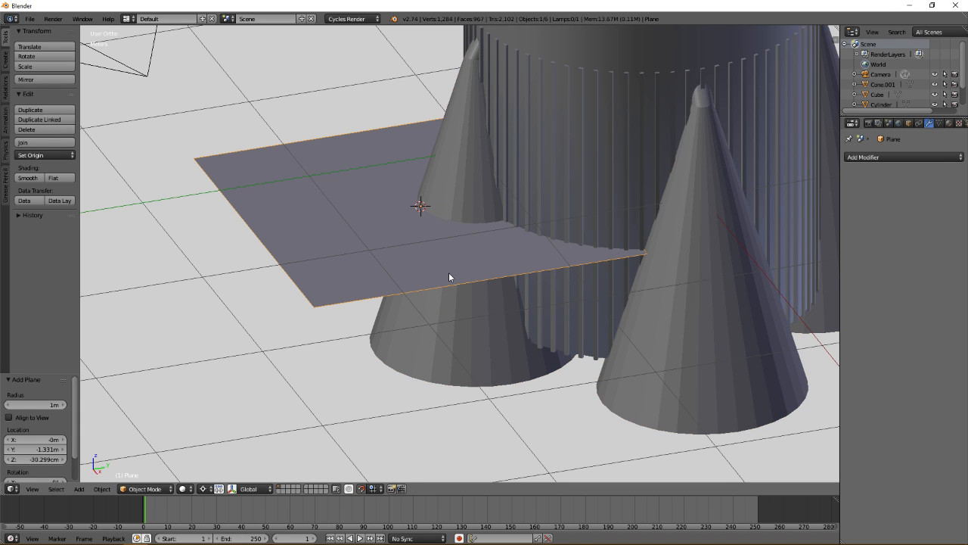
key("r")
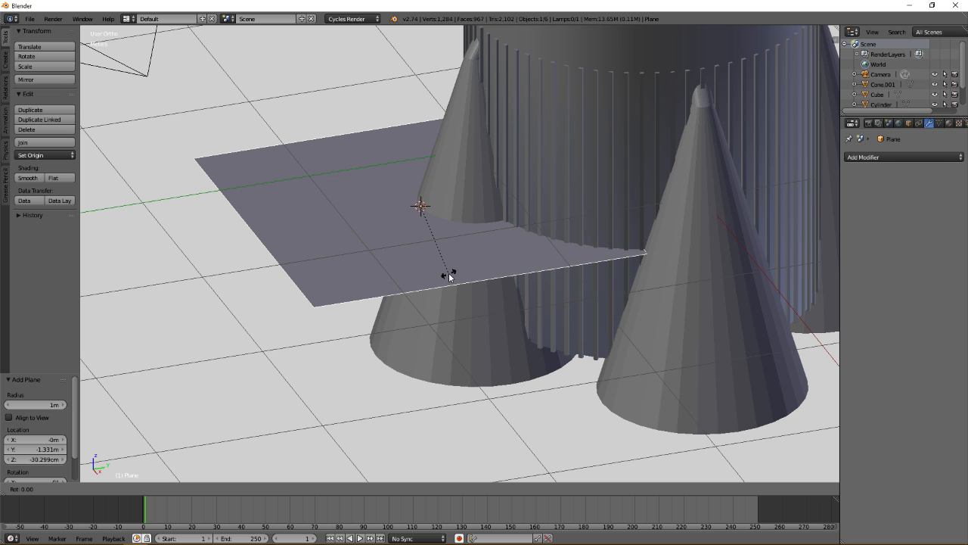
type("y90")
key("Return")
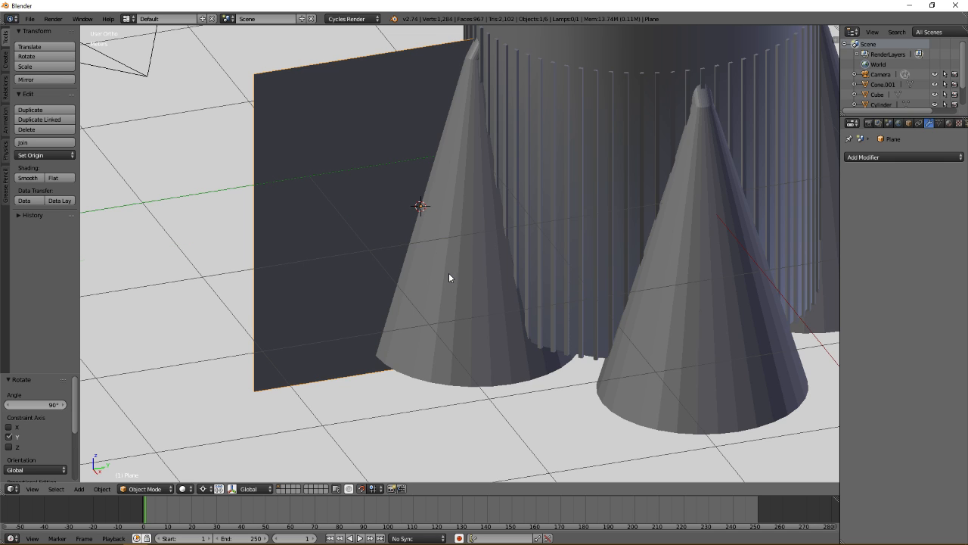
In the right side view, scale the plane's mesh uniformly to 0.4 in Edit Mode
key("KP_3")
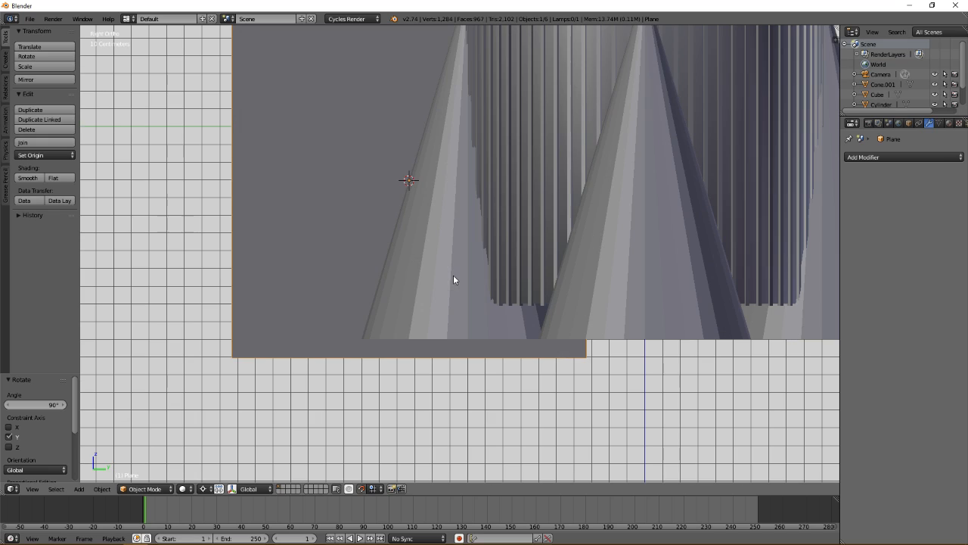
middle_click_drag(426, 274, 485, 352, "shift")
key("Tab")
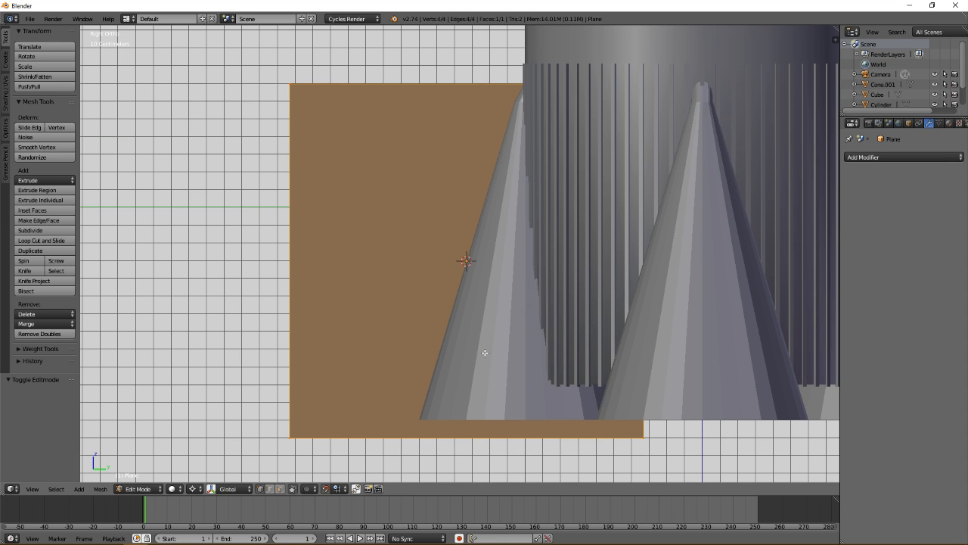
key("s")
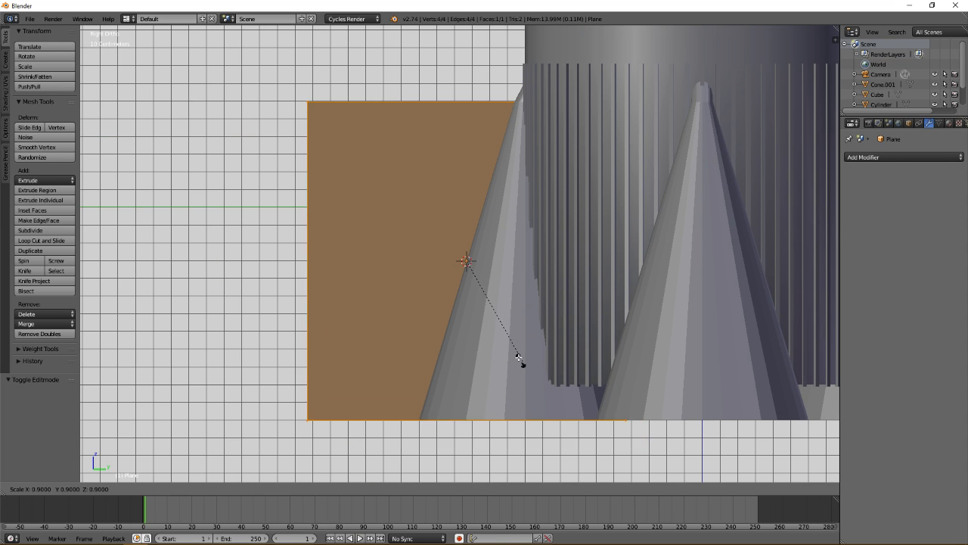
left_click(493, 309)
Move the plane's mesh -30 cm along Z and -30 cm along Y so it projects outward from the cone
key("g")
key("z")
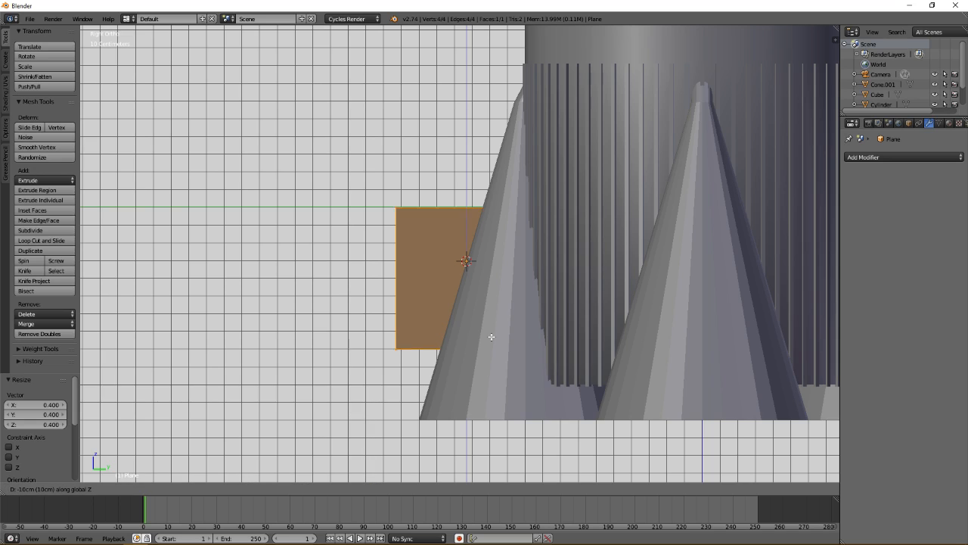
left_click(488, 366)
key("g")
key("x")
key("y")
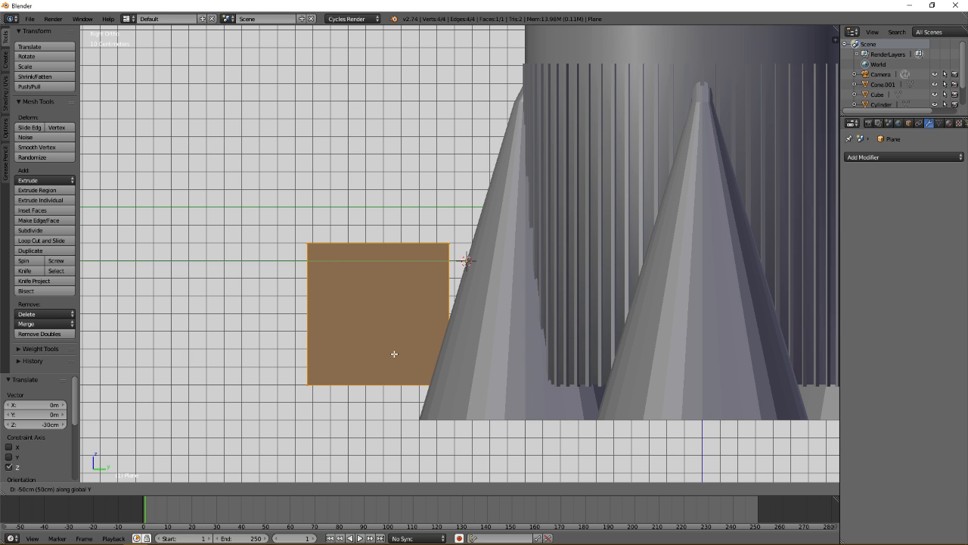
left_click(421, 353)
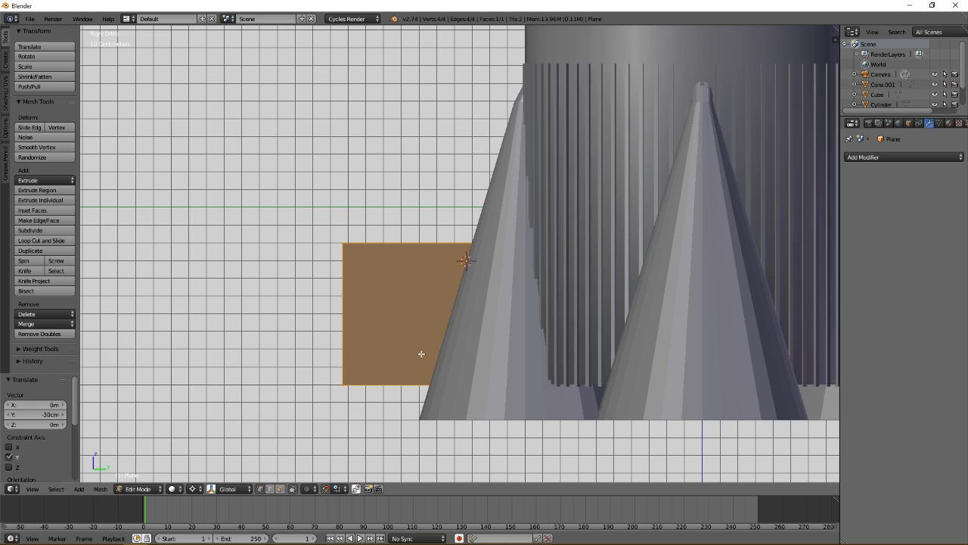
Add one vertical and one horizontal loop cut through the plane's middle, then deselect all vertices
key("a")
left_click(41, 240)
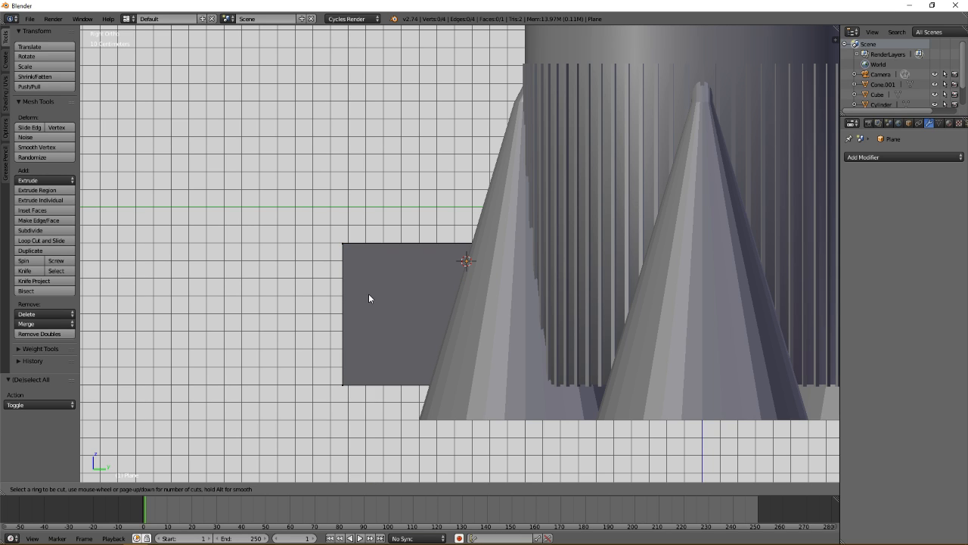
key("Escape")
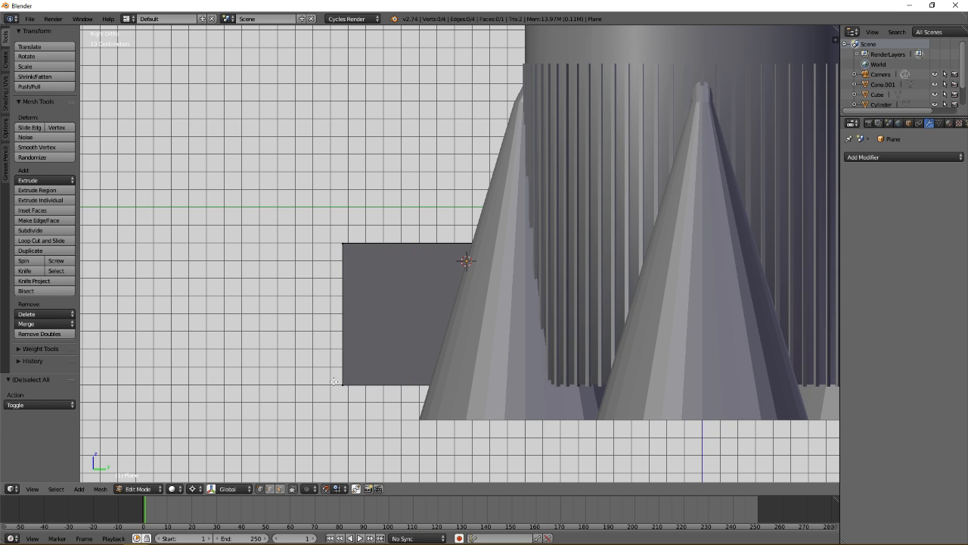
left_click(41, 240)
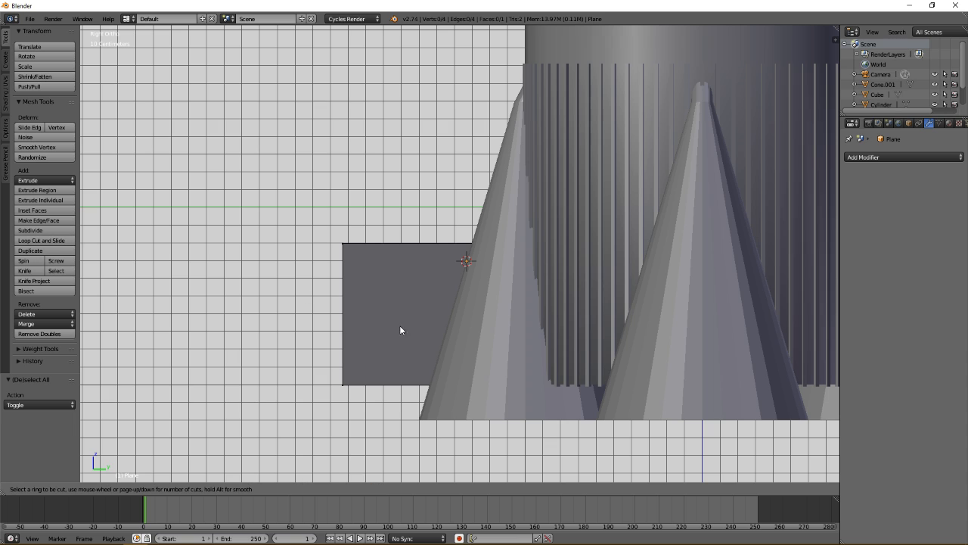
left_click(419, 242)
left_click(419, 237)
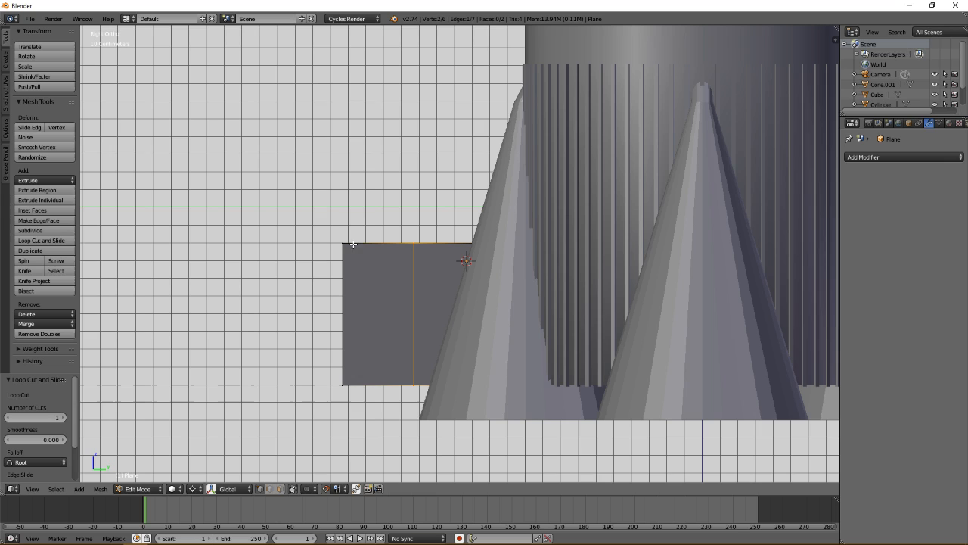
left_click(41, 240)
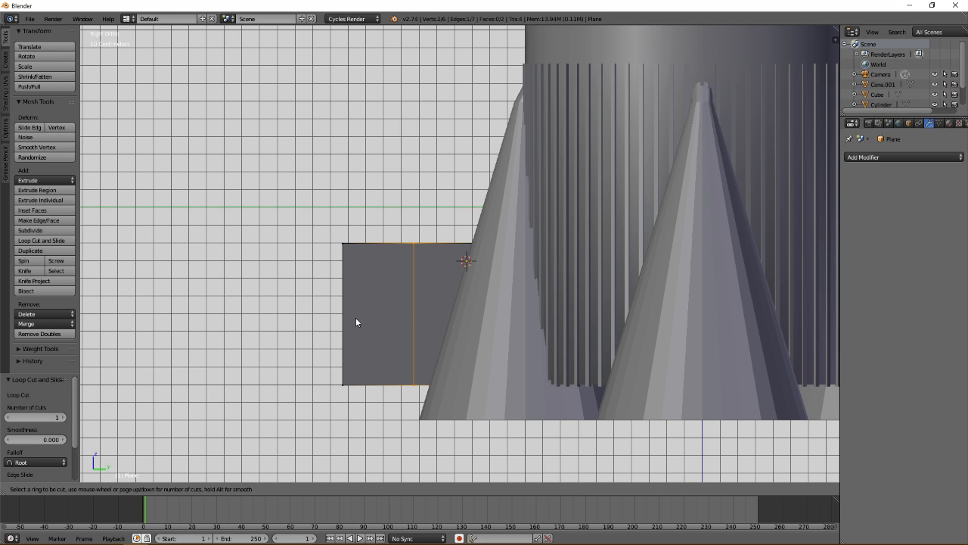
left_click(334, 319)
left_click(334, 319)
key("a")
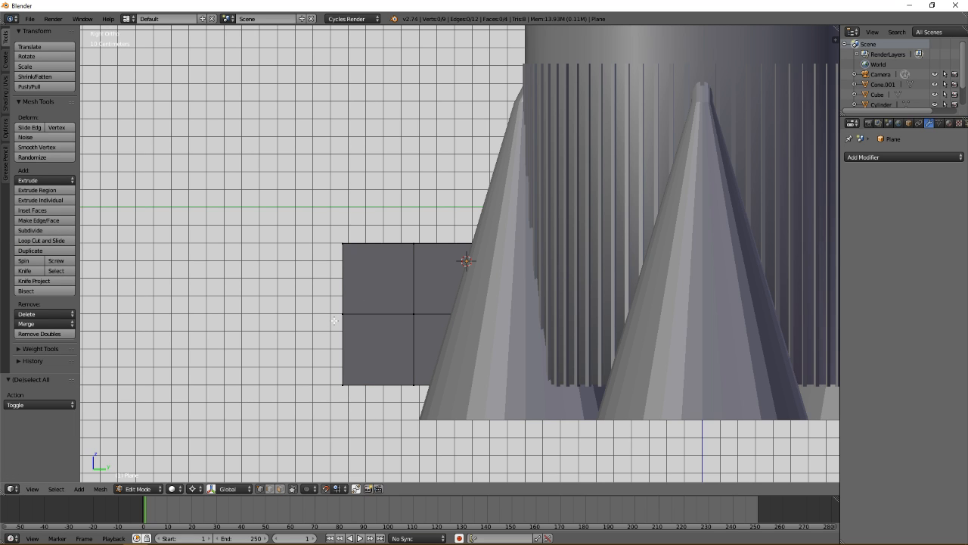
Move the outer edge's middle vertex 20 cm along Y and -10 cm along Z, and the upper outer corner 30 cm along Y
right_click(341, 314)
key("g")
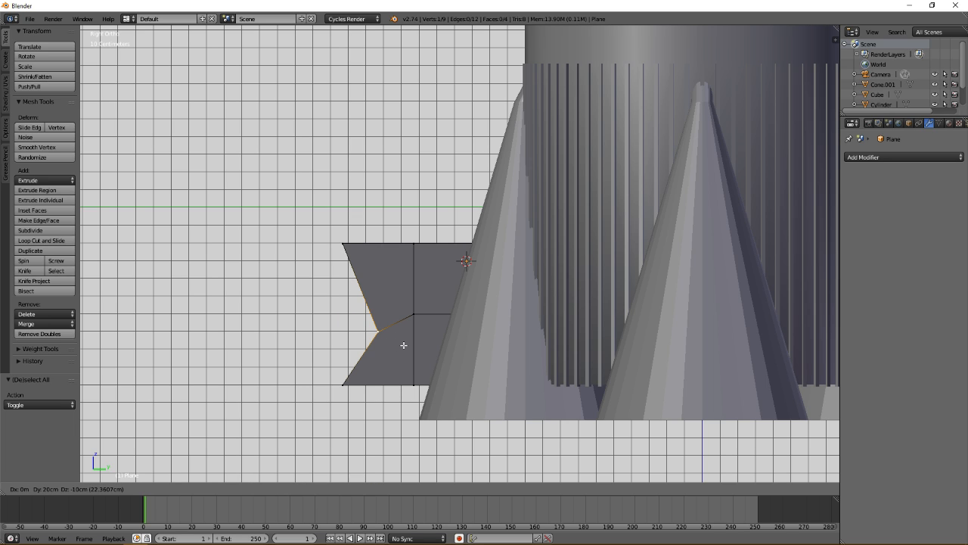
left_click(404, 344)
right_click(332, 242)
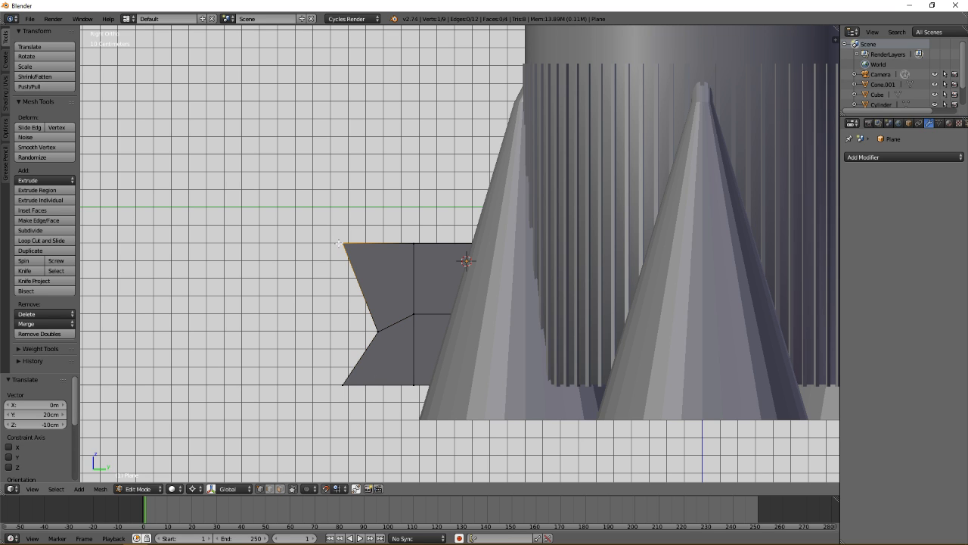
key("g")
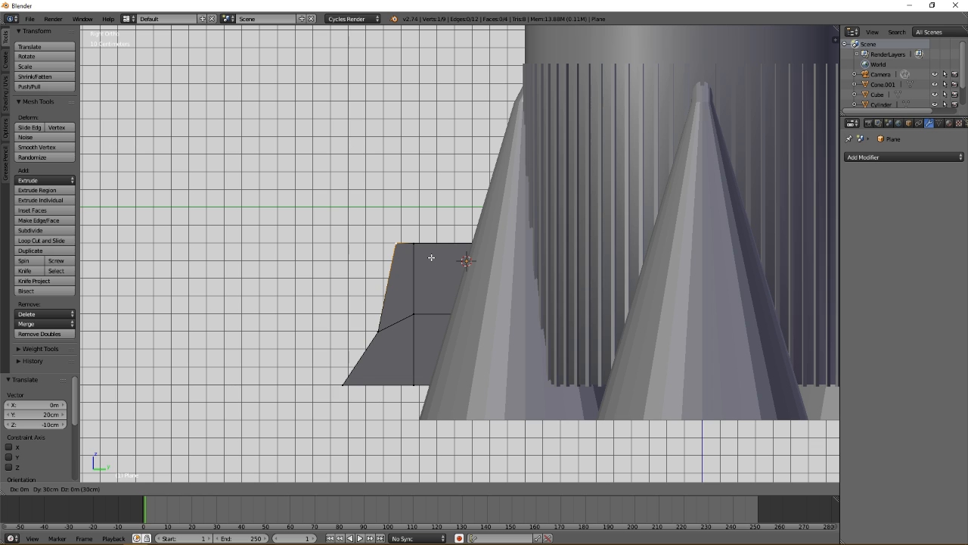
left_click(431, 257)
Move the middle vertex of the plane's top edge 10 cm along Y and 10 cm along Z
right_click(418, 244)
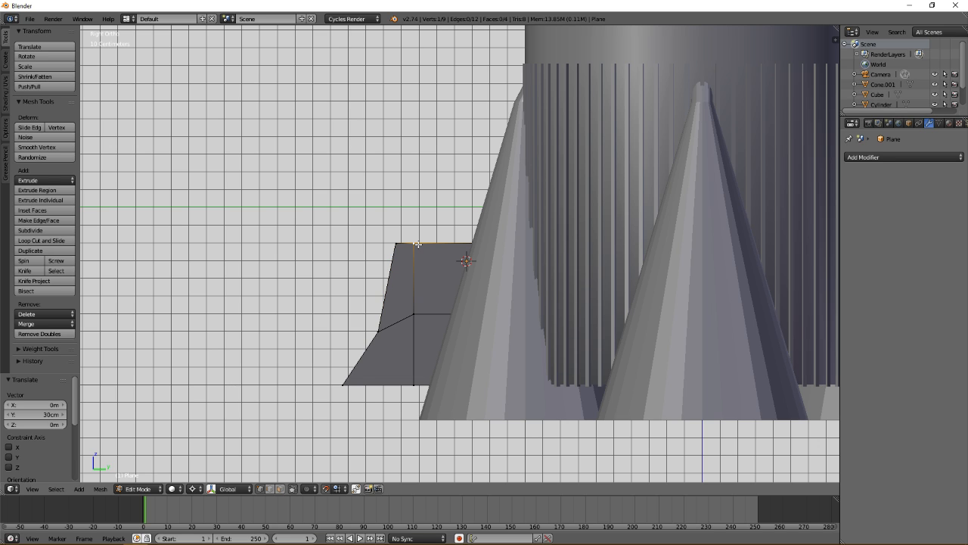
key("g")
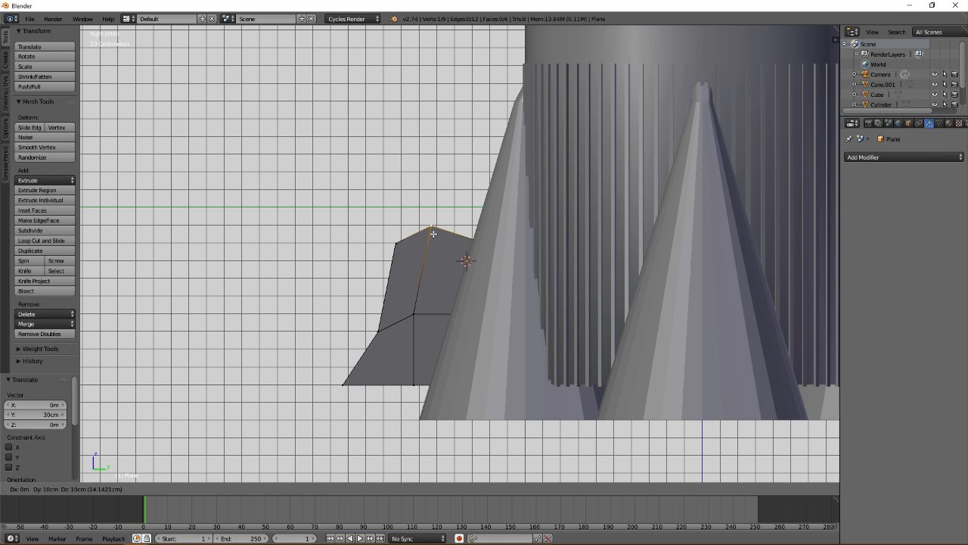
left_click(433, 233)
Lower the top edge's middle vertex and the upper outer corner of the plane by 10 cm each along Z
key("a")
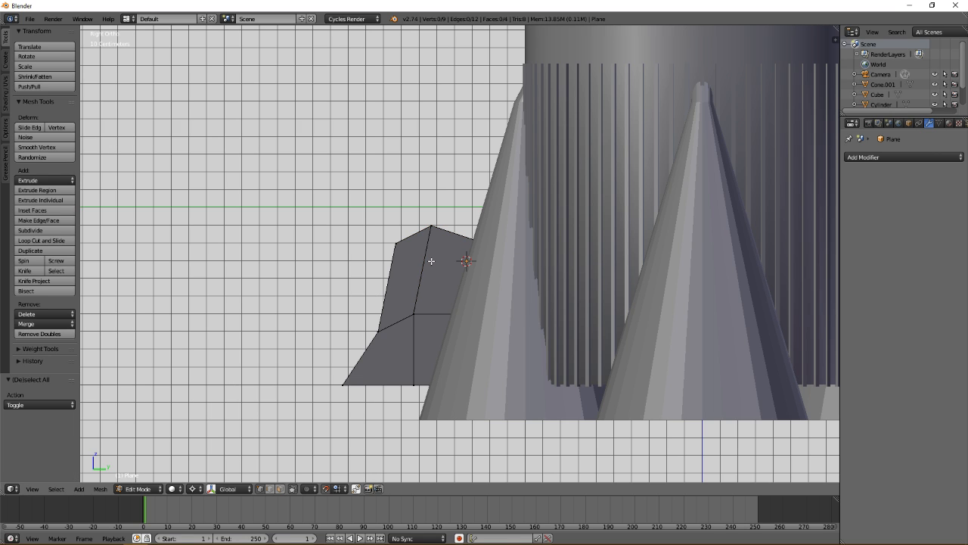
right_click(435, 232)
key("g")
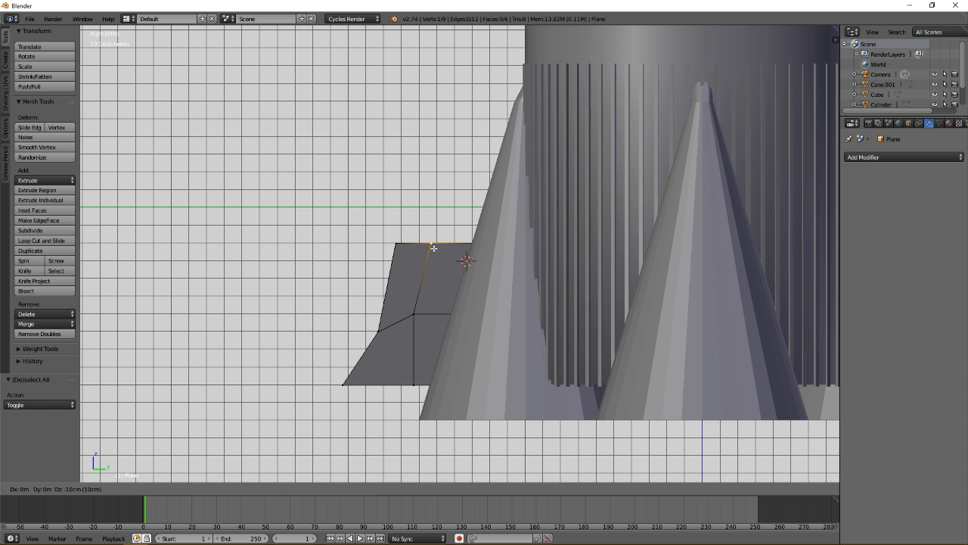
right_click(434, 248)
key("g")
left_click(431, 258)
right_click(397, 247)
key("g")
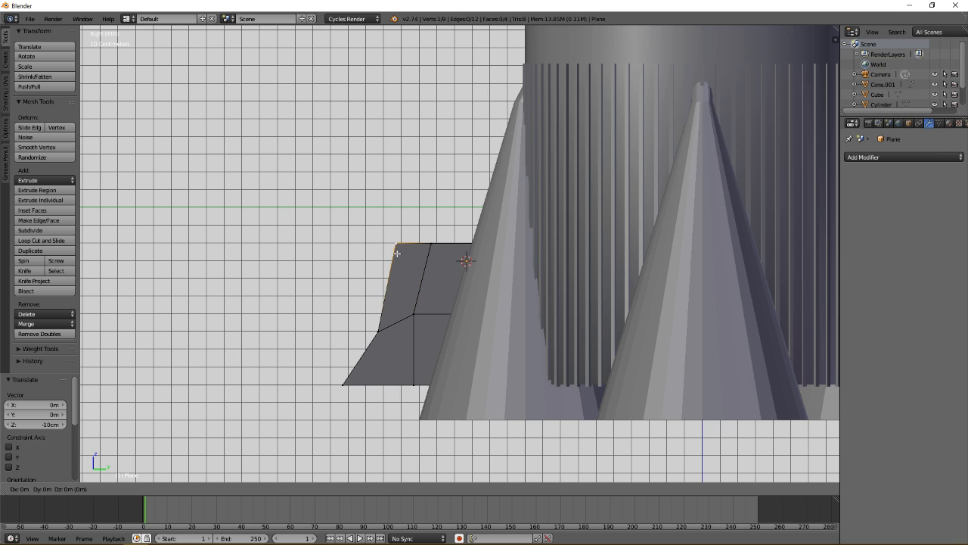
left_click(397, 265)
Add a centred horizontal loop cut through the plane's lower faces and move its outer vertex -10 cm along Y
middle_click_drag(397, 265, 401, 266)
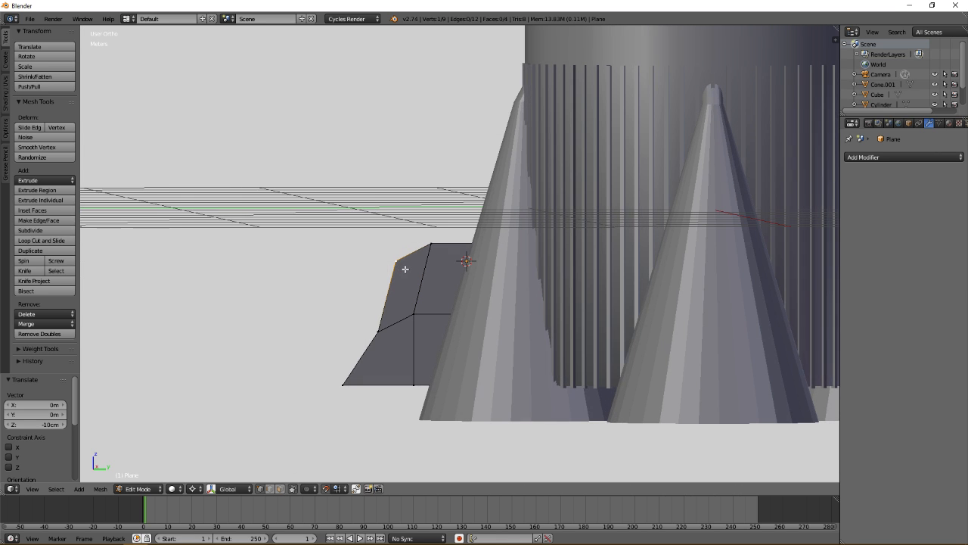
left_click(50, 240)
left_click(371, 355)
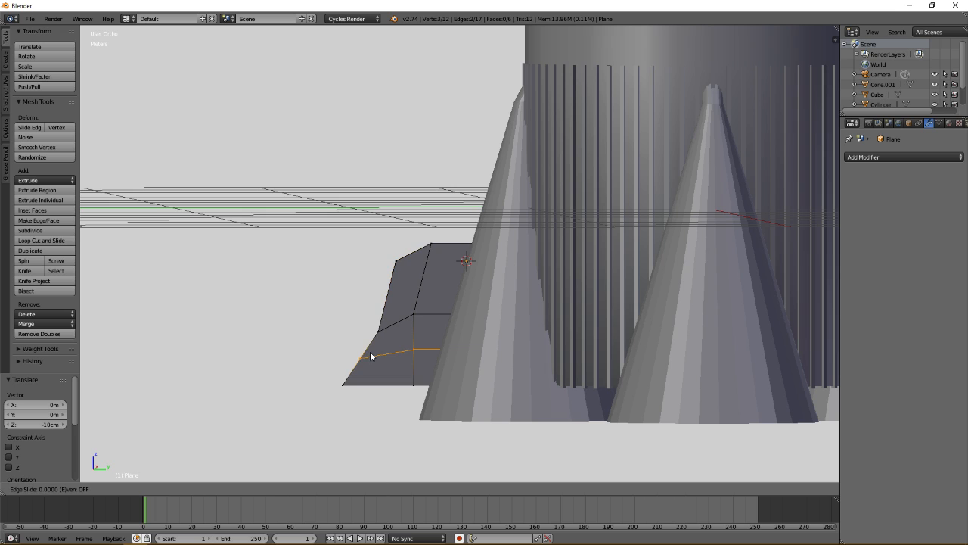
left_click(369, 352)
key("a")
right_click(363, 357)
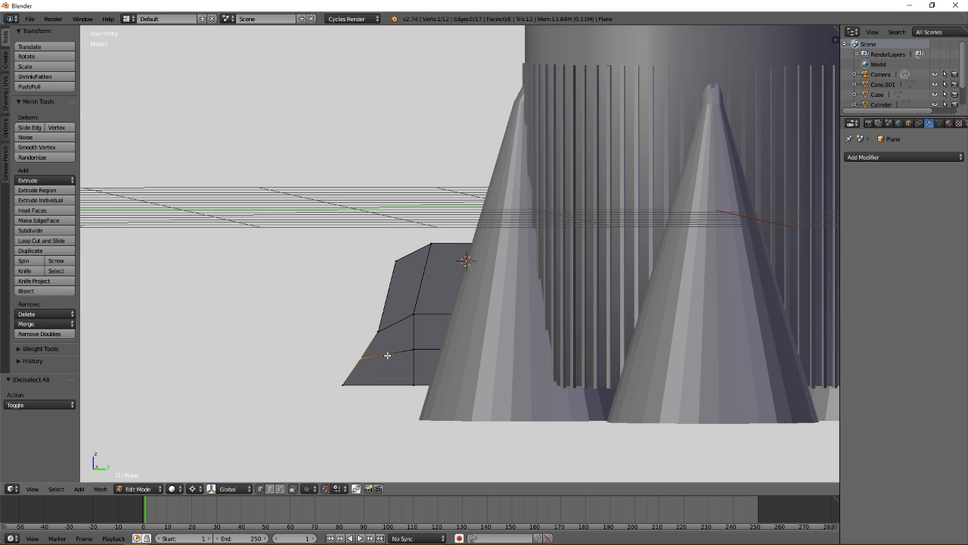
key("g")
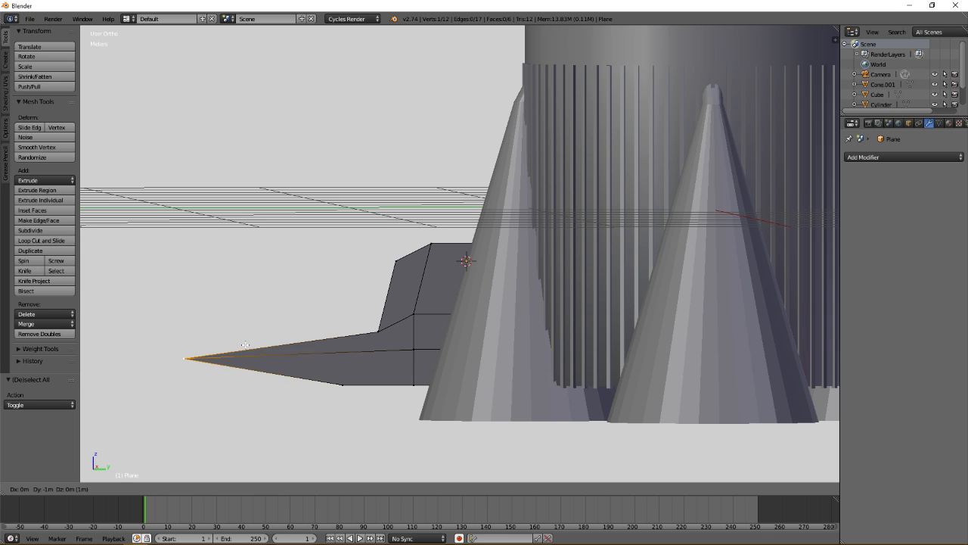
key("Escape")
key("KP_3")
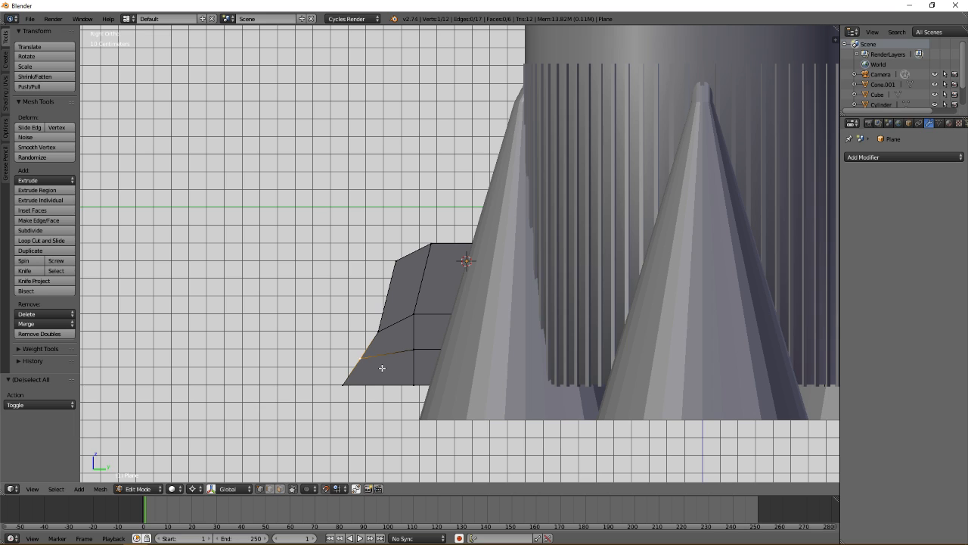
key("g")
left_click(361, 368)
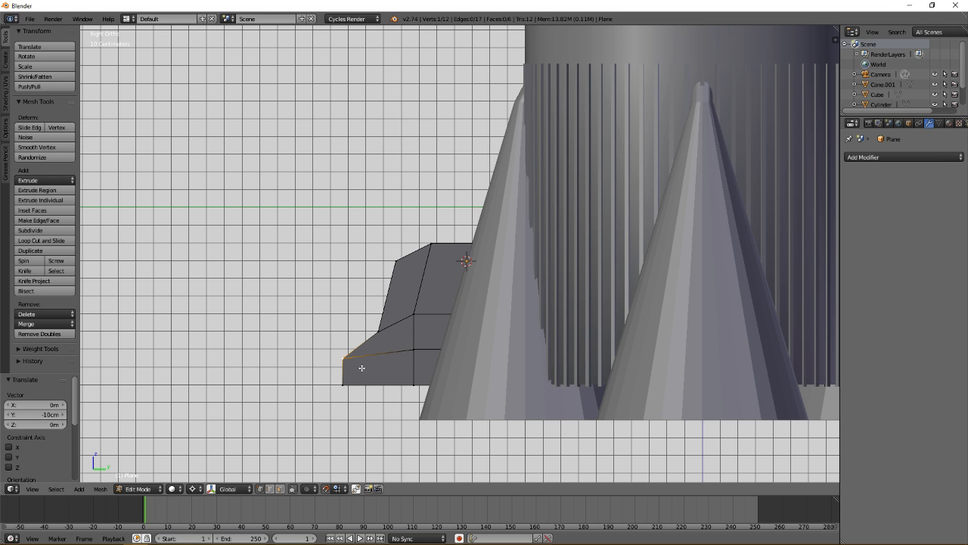
Add another horizontal loop cut through the plane's lowest row of faces and deselect all vertices
key("a")
left_click(39, 240)
left_click(354, 371)
left_click(354, 372)
key("a")
Move the lowest loop cut's outer vertex about 4 cm outward along Y to form a blunt tip
right_click(347, 372)
key("g")
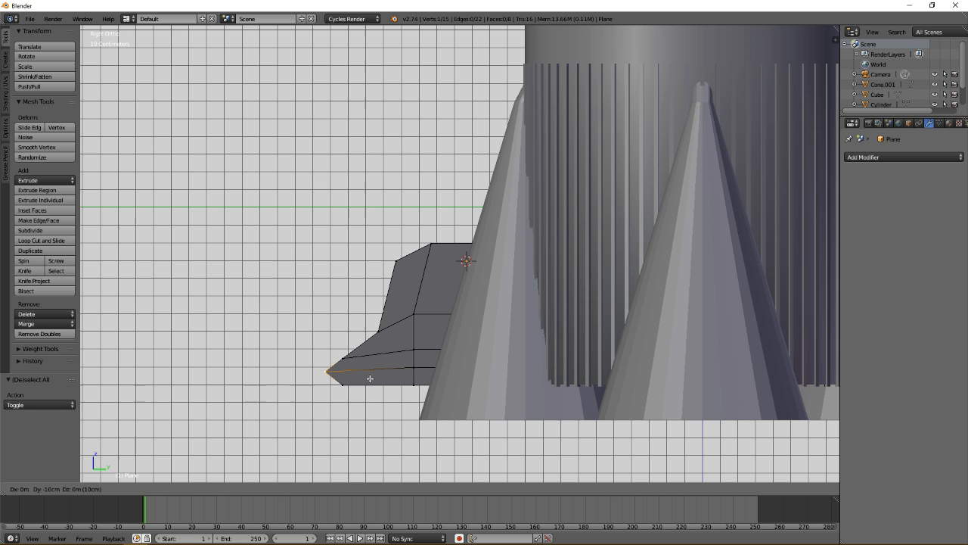
left_click(387, 381)
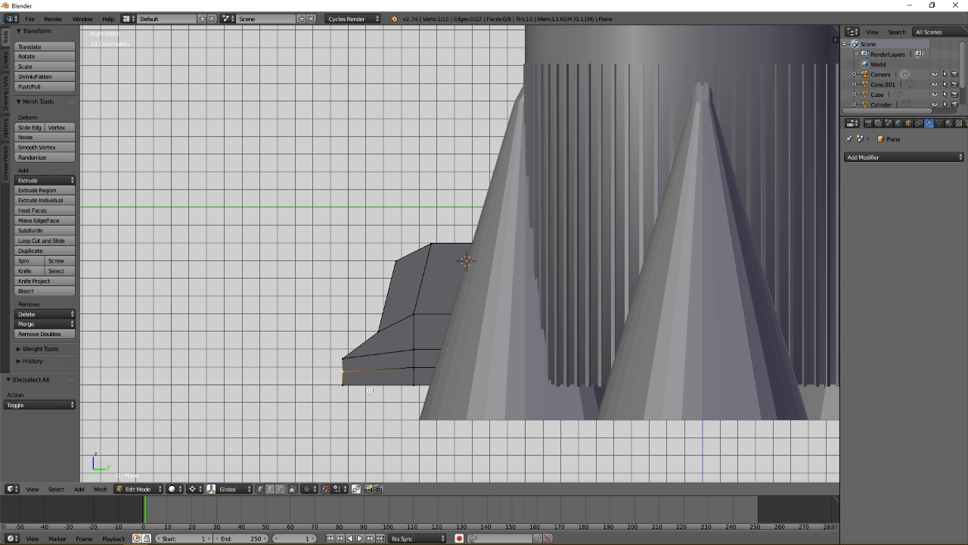
scroll(385, 383, "up", 3)
middle_click_drag(393, 339, 452, 255, "shift")
middle_click_drag(370, 367, 477, 257, "shift")
scroll(478, 258, "up", 4)
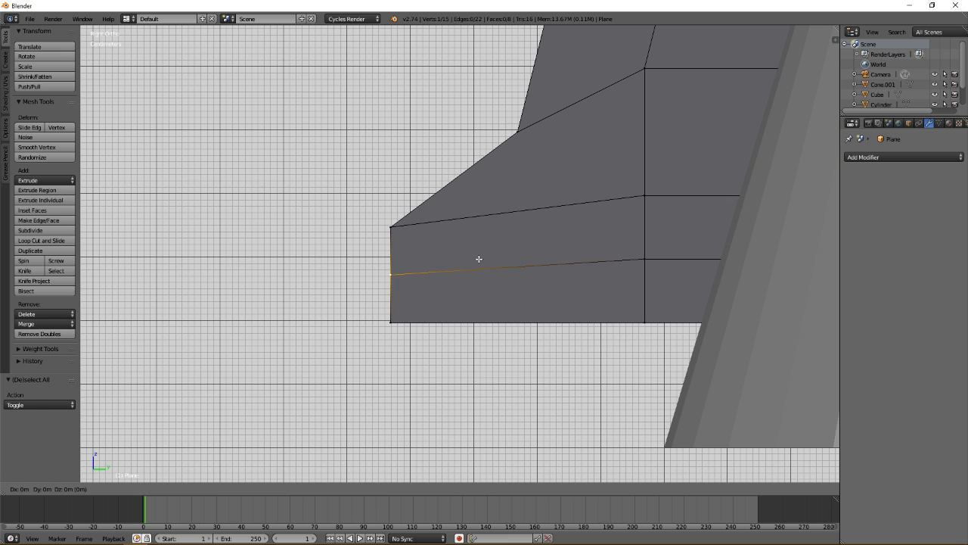
key("g")
key("y")
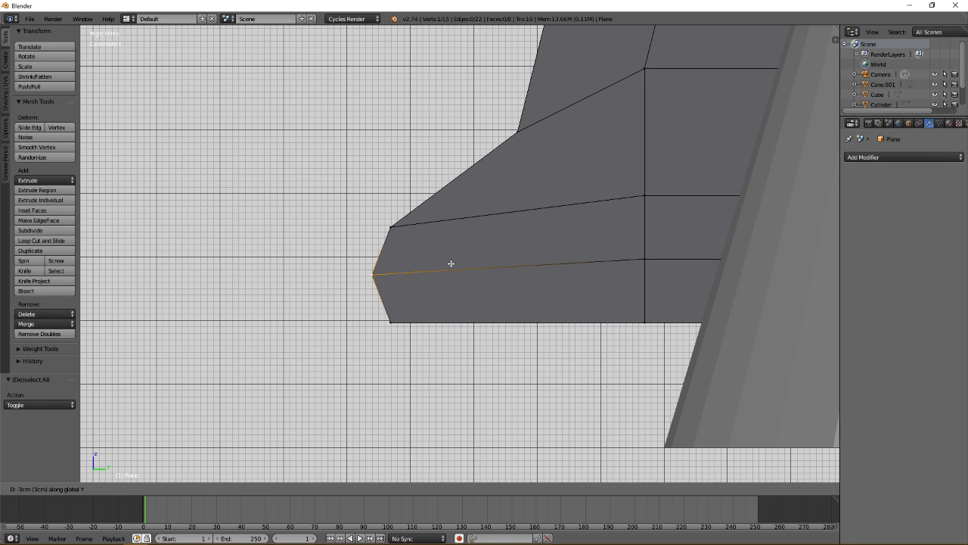
left_click(444, 266)
scroll(445, 266, "down", 5)
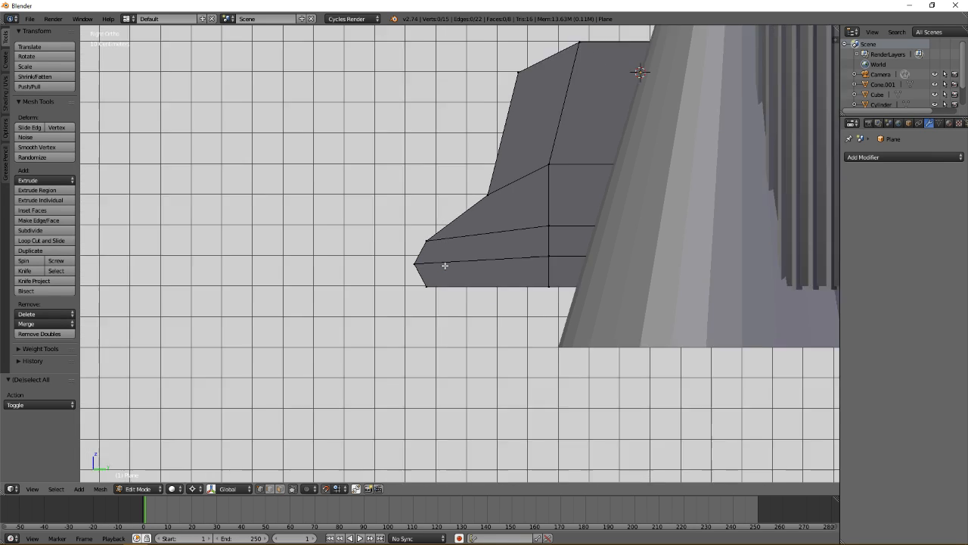
Examine the fin's outline in Object Mode from an angle and from the right side
key("Tab")
key("z")
key("z")
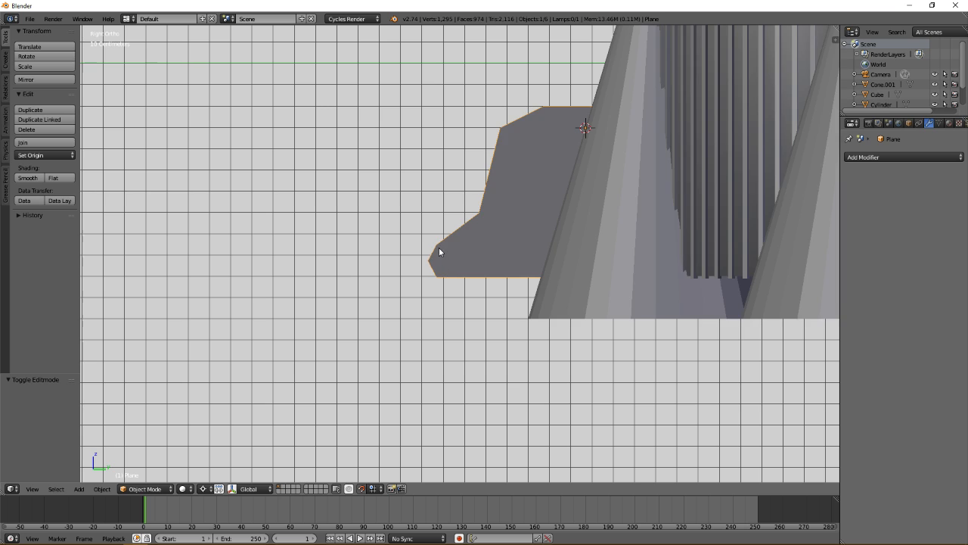
scroll(441, 245, "down", 2)
mouse_move(444, 245)
middle_mouse_down()
mouse_move(467, 256)
mouse_move(445, 246)
mouse_move(449, 271)
middle_mouse_up()
key("KP_3")
scroll(489, 239, "up", 3)
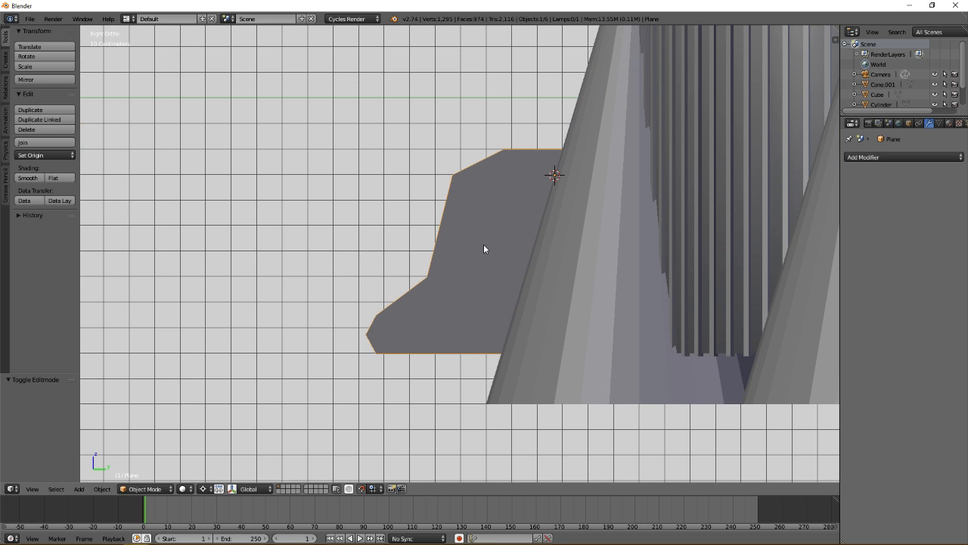
Move the outer edge's inward-bend vertex and the interior vertex beside it 10 cm each along Y toward the cone
key("Tab")
right_click(433, 273)
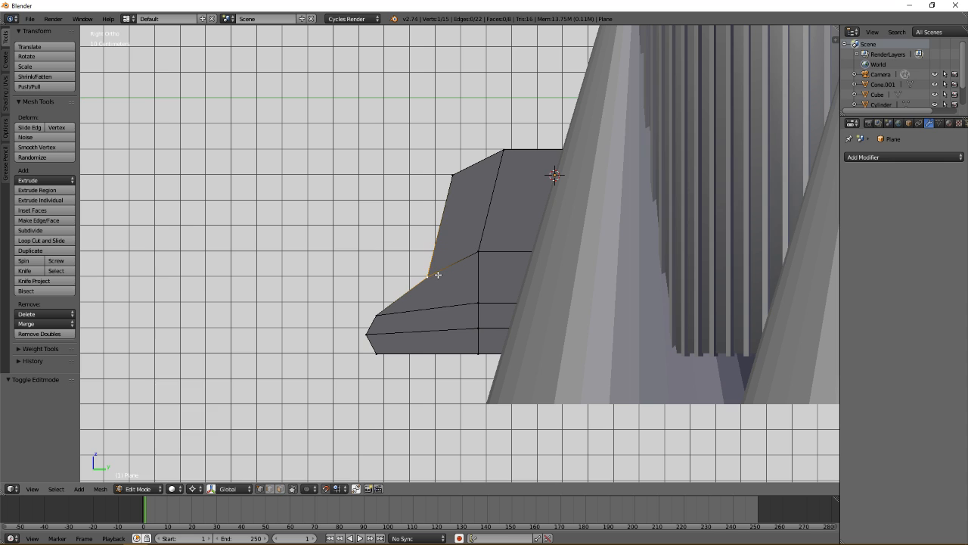
key("g")
left_click(479, 255)
right_click(478, 255)
key("g")
left_click(499, 256)
Move the top edge's middle vertex and the upper outer corner 20 cm each along Y, and deselect all vertices
right_click(500, 158)
key("g")
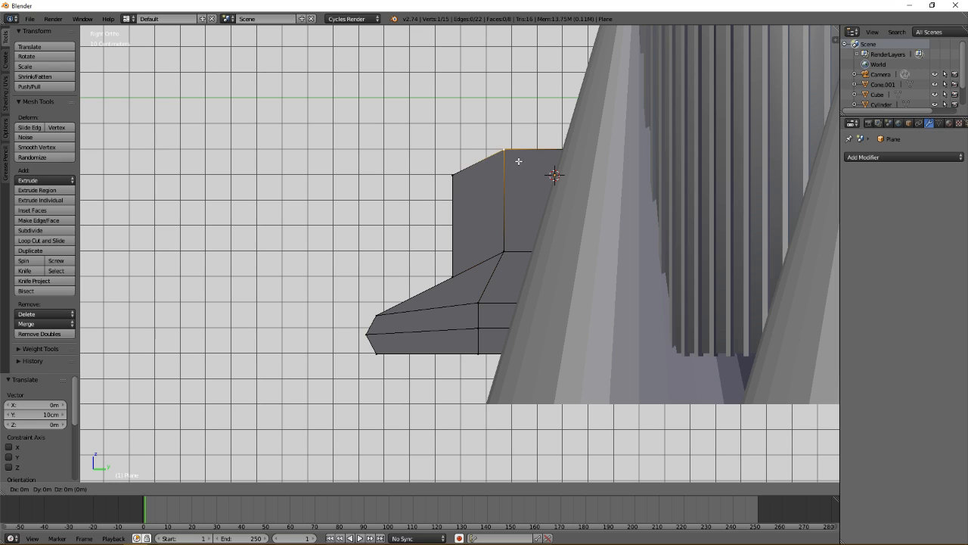
left_click(529, 160)
right_click(452, 177)
key("g")
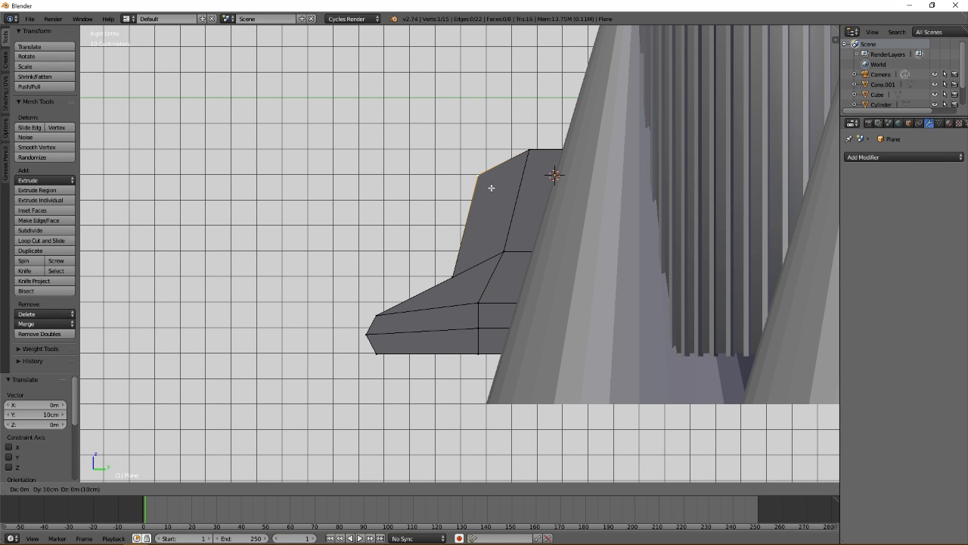
left_click(491, 187)
right_click(533, 160)
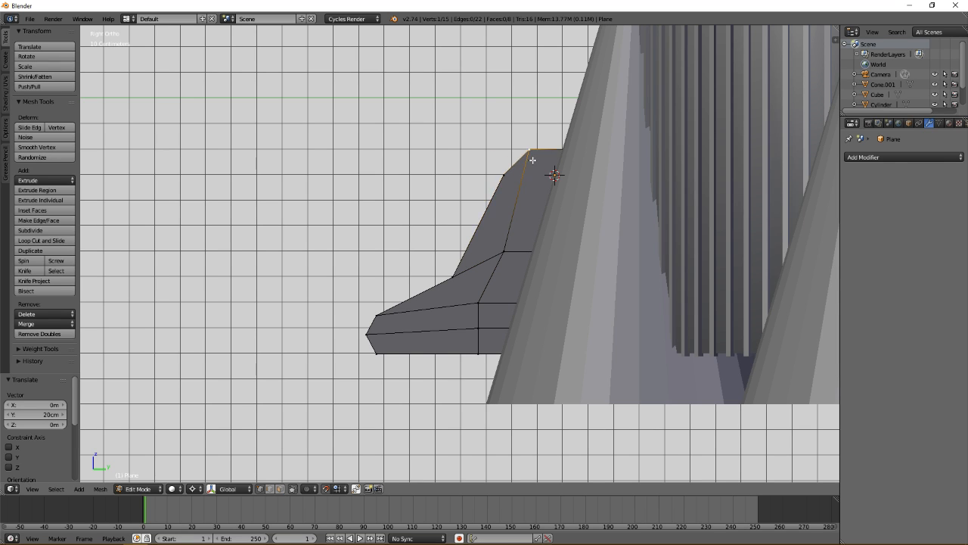
key("a")
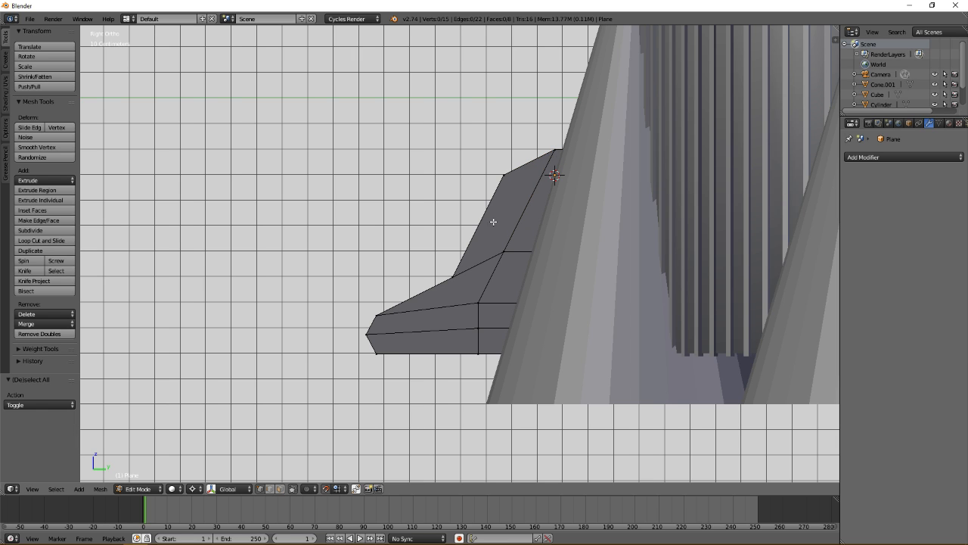
Move the outer vertex just above the fin's tip 10 cm along Y and return to Object Mode
right_click(389, 313)
key("g")
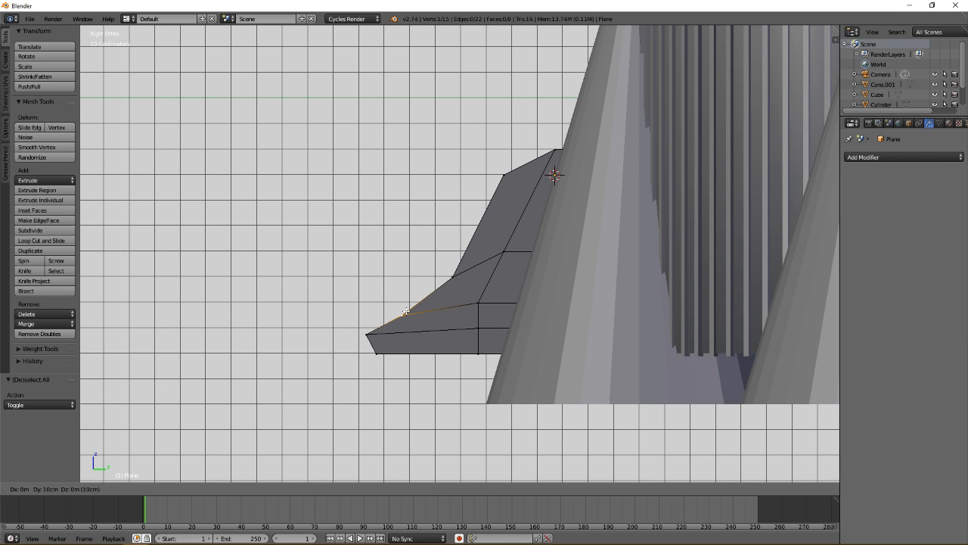
left_click(406, 311)
key("Tab")
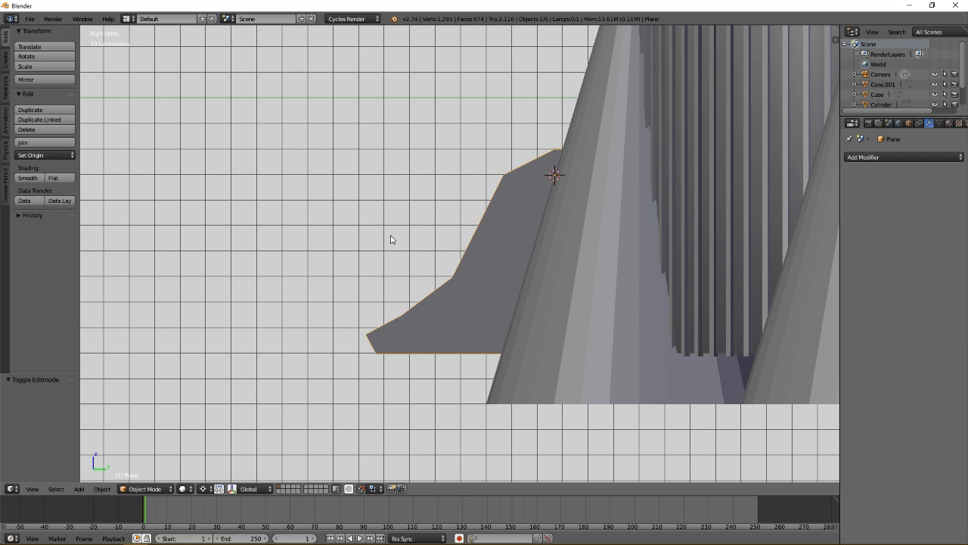
Try smooth shading on the fin and switch it back to flat shading
mouse_move(394, 205)
middle_mouse_down()
mouse_move(488, 232)
mouse_move(397, 220)
middle_mouse_up()
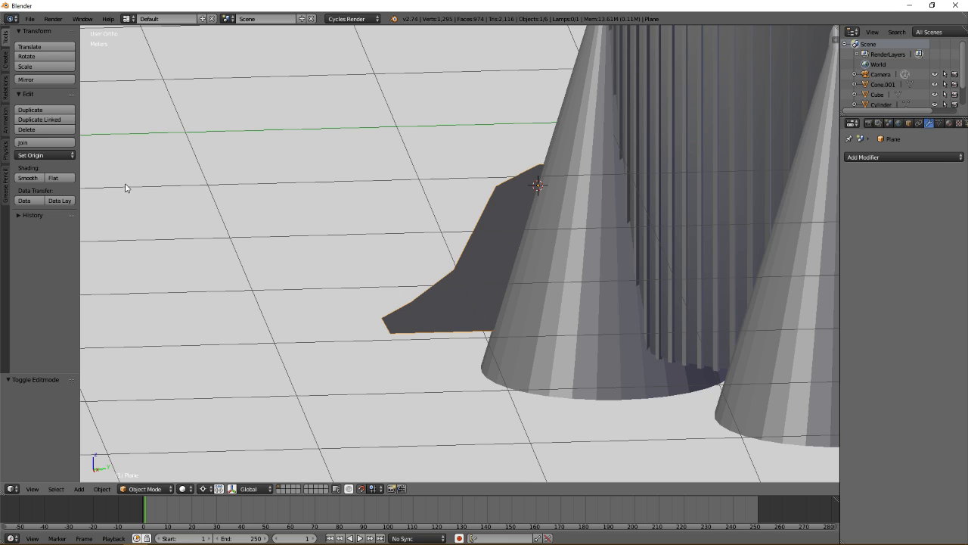
left_click(39, 181)
mouse_move(400, 257)
middle_mouse_down()
mouse_move(344, 237)
mouse_move(411, 253)
middle_mouse_up()
left_click(61, 177)
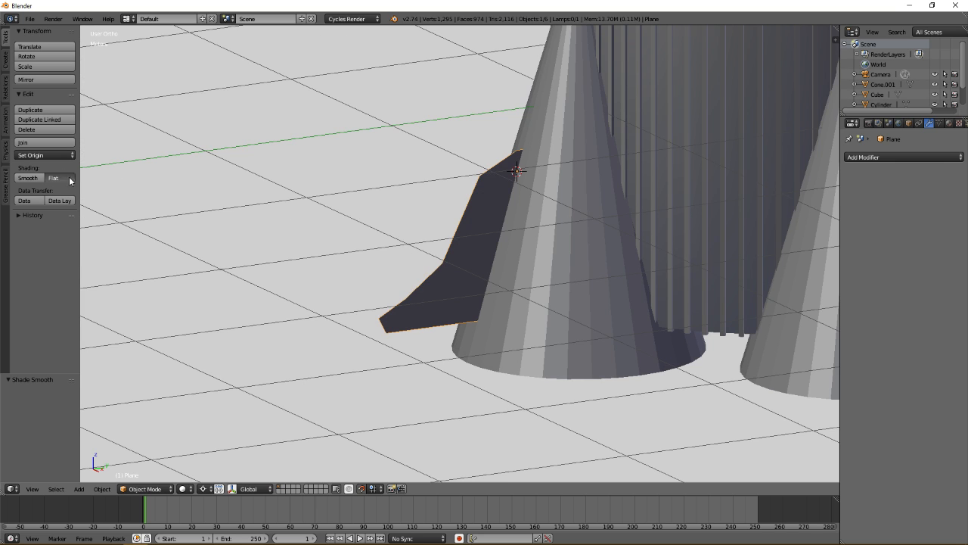
middle_click_drag(475, 242, 543, 248)
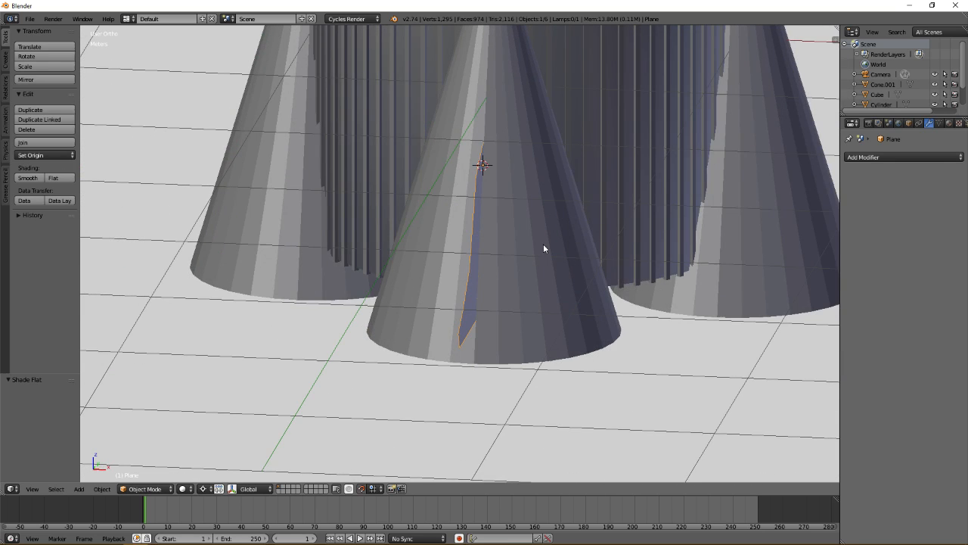
Move the fin 1 cm along X in the front wireframe view
key("KP_7")
key("KP_1")
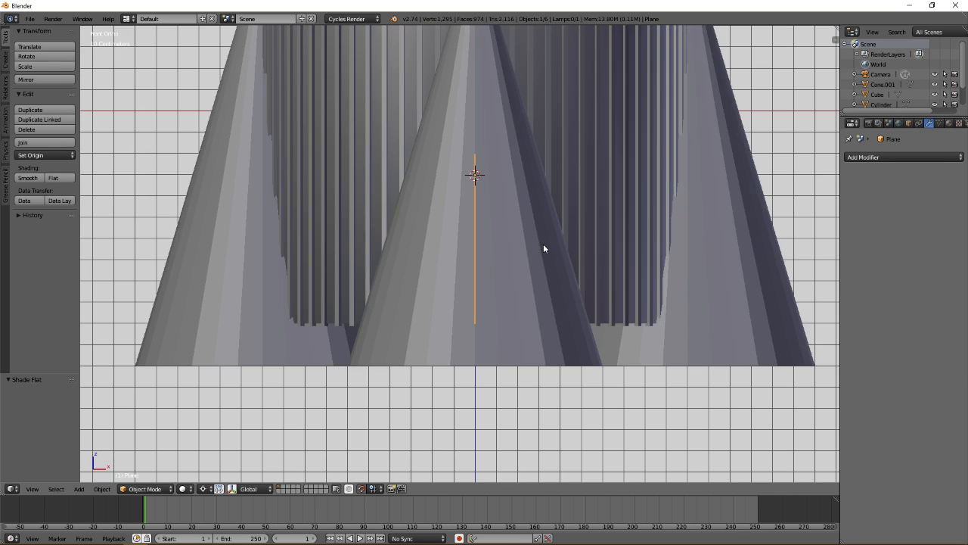
scroll(543, 243, "up", 1)
key("z")
mouse_move(543, 244)
middle_mouse_down("shift")
mouse_move(527, 261)
mouse_move(494, 255)
middle_mouse_up("shift")
key("z")
scroll(526, 261, "up", 3)
key("z")
key("z")
scroll(495, 255, "up", 1)
key("z")
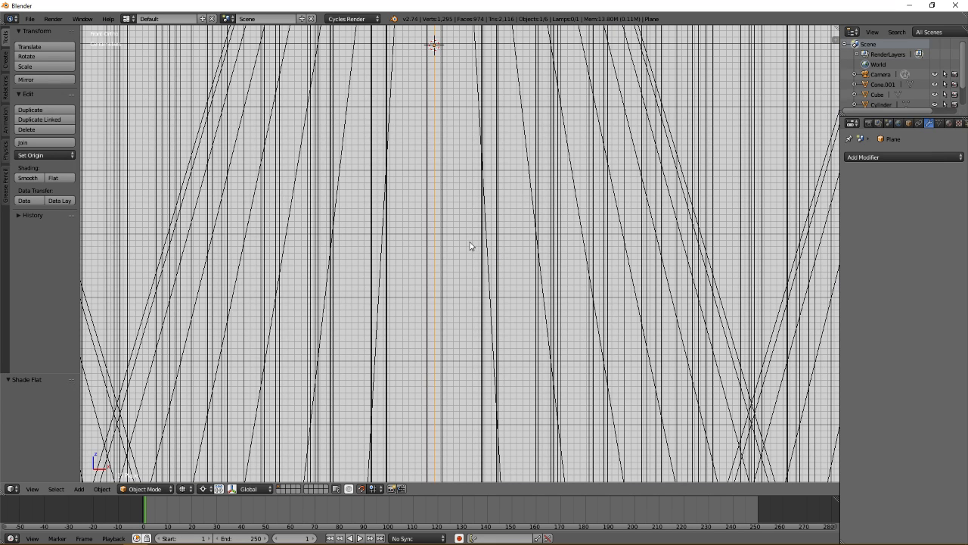
key("g")
key("x")
left_click(465, 244)
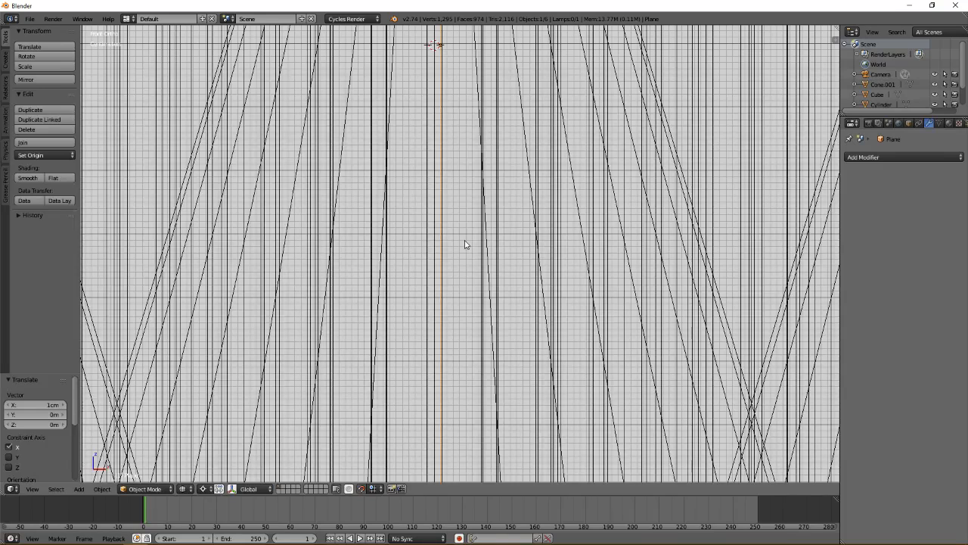
Extrude the fin's entire mesh -2 cm along its normal to give it thickness, and return to solid Object Mode display
key("Tab")
key("a")
key("e")
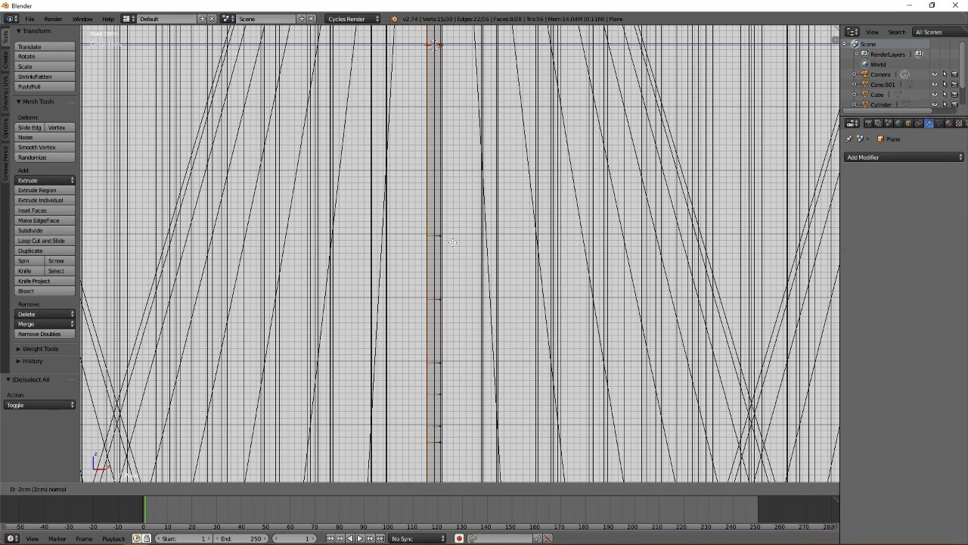
left_click(452, 242)
key("Tab")
key("z")
Recalculate the normals of the fin's entire mesh to face outside and return to Object Mode
scroll(450, 241, "down", 3)
middle_click_drag(472, 242, 399, 251)
key("Tab")
key("a")
key("a")
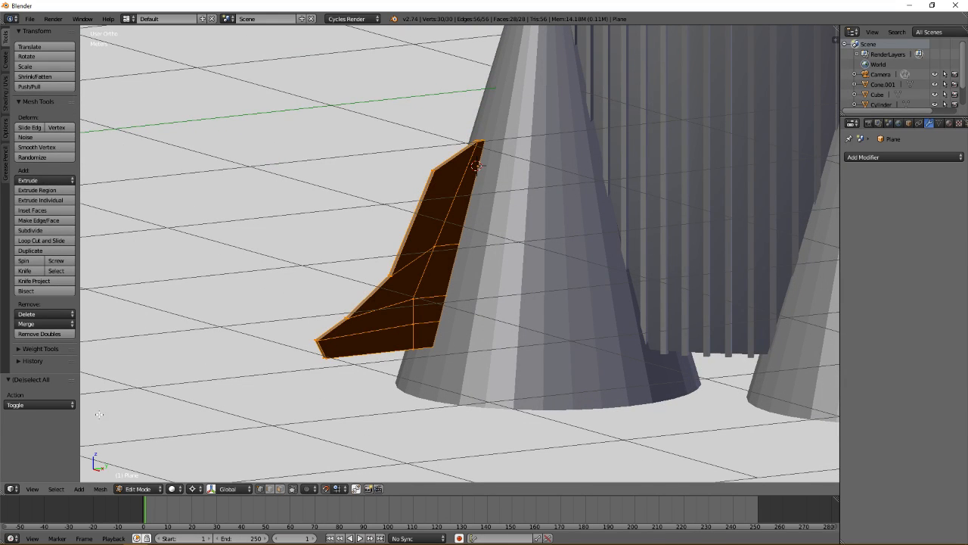
left_click(100, 489)
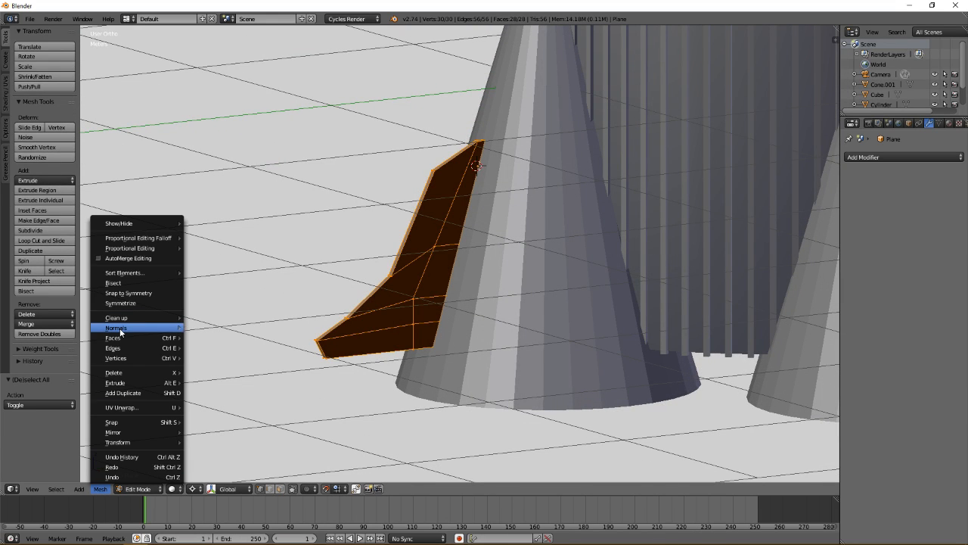
mouse_move(133, 328)
left_click(216, 327)
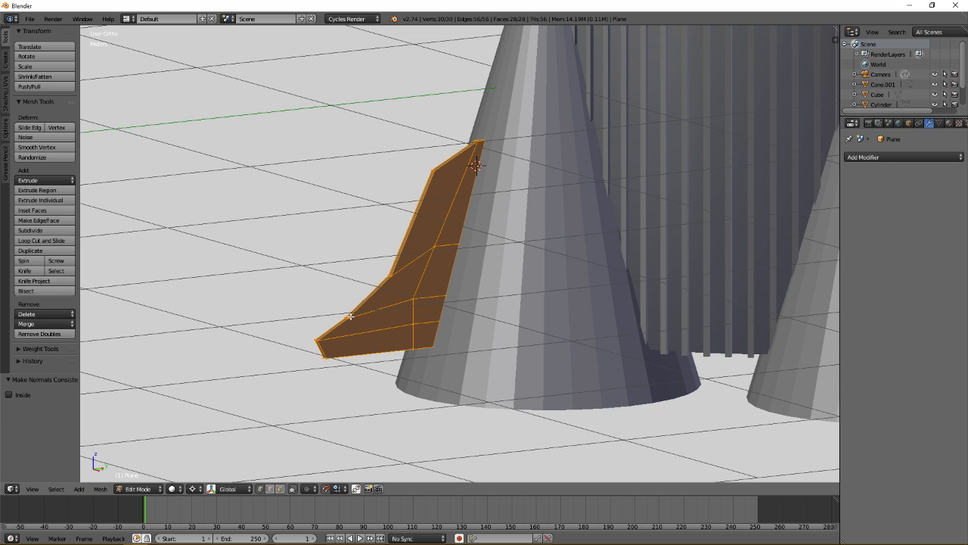
key("Tab")
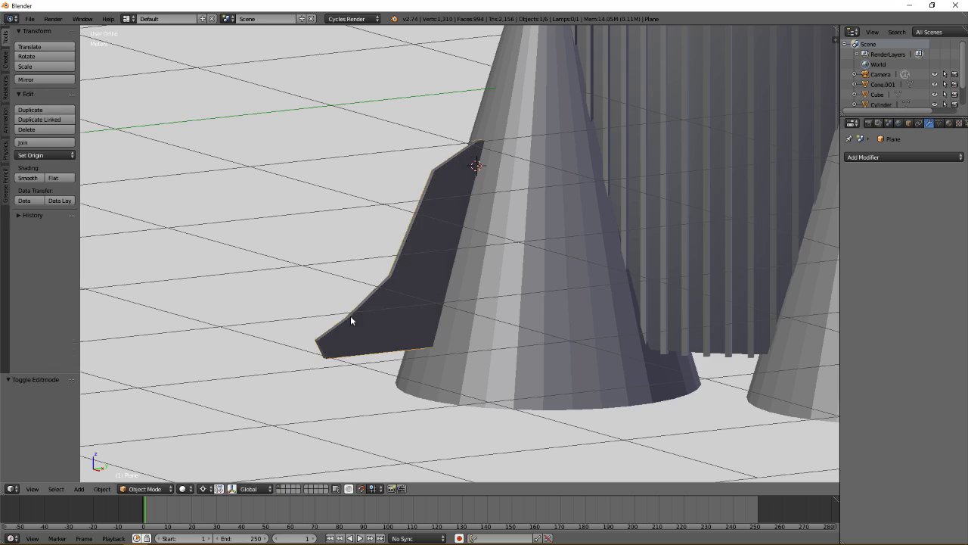
middle_click_drag(355, 320, 446, 315)
middle_click_drag(402, 268, 232, 248)
key("KP_5")
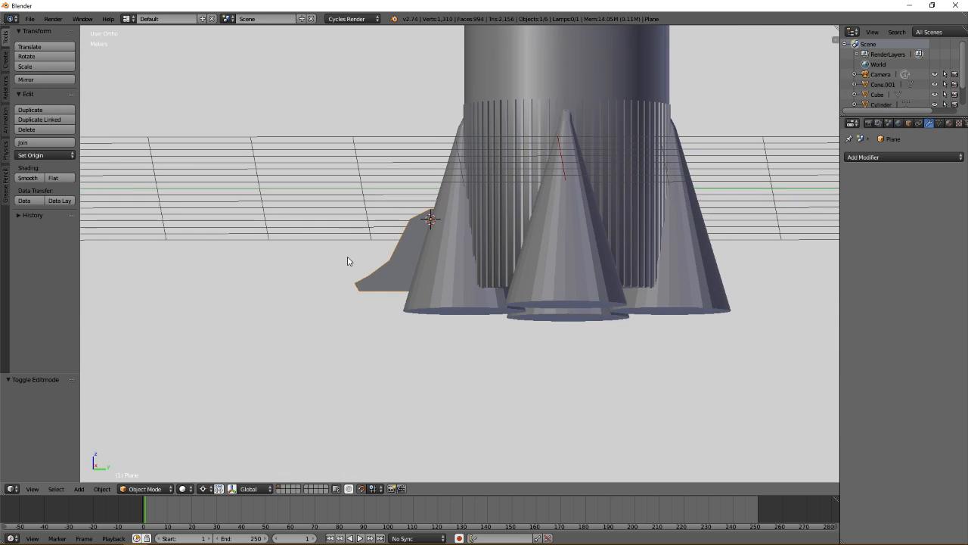
In the right wireframe view, move the fin's outermost tip vertices 10 cm along Y toward the cone
key("KP_3")
scroll(351, 263, "up", 4)
middle_click_drag(412, 266, 529, 257, "shift")
scroll(455, 273, "up", 1)
key("Tab")
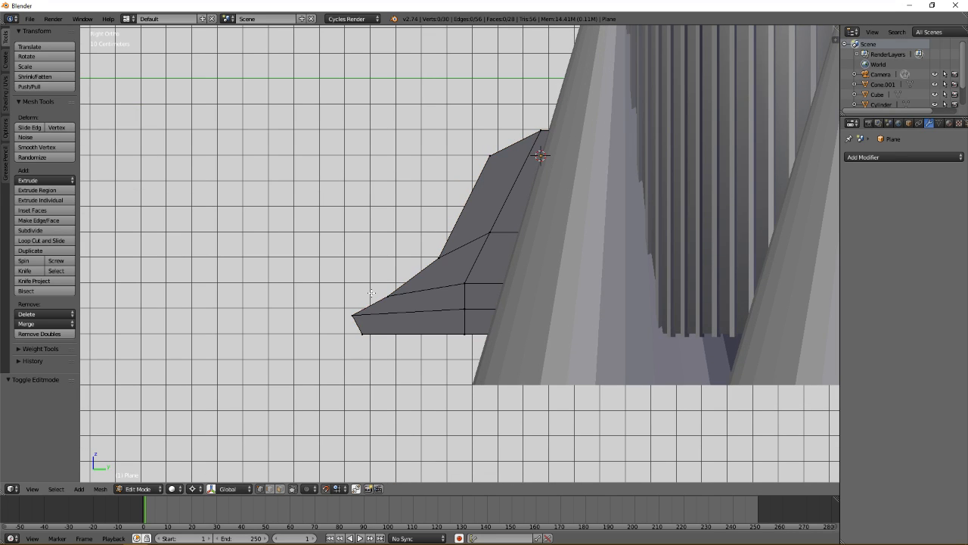
key("a")
key("z")
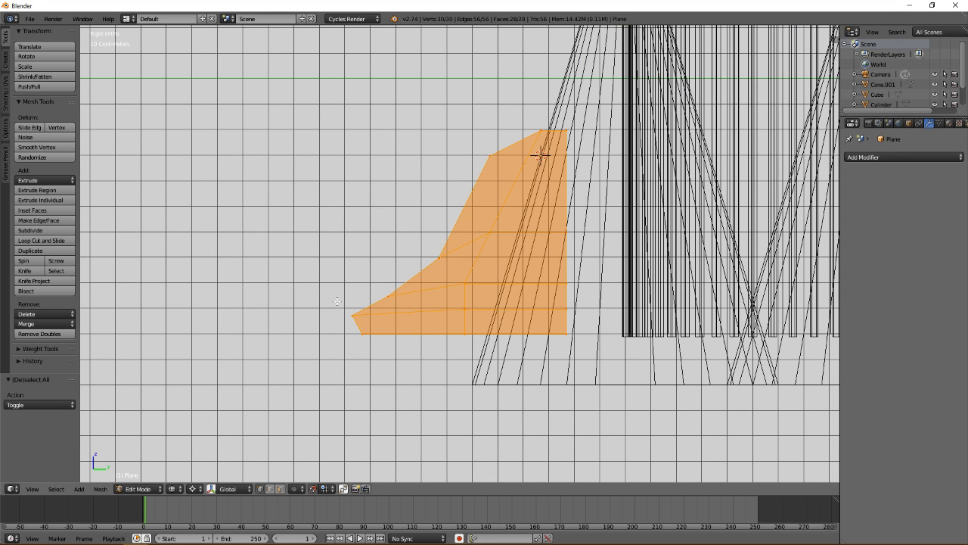
key("a")
right_click(384, 315)
key("g")
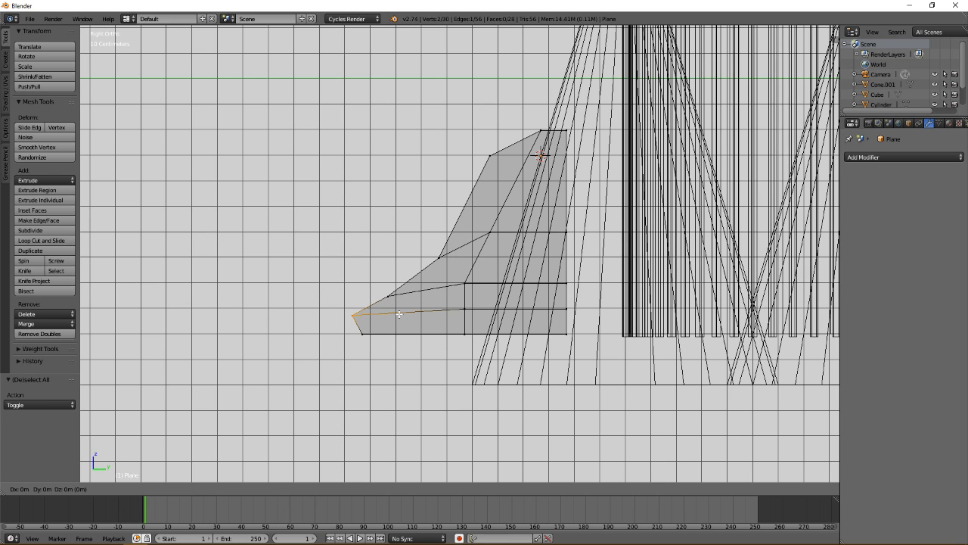
left_click(406, 314)
key("a")
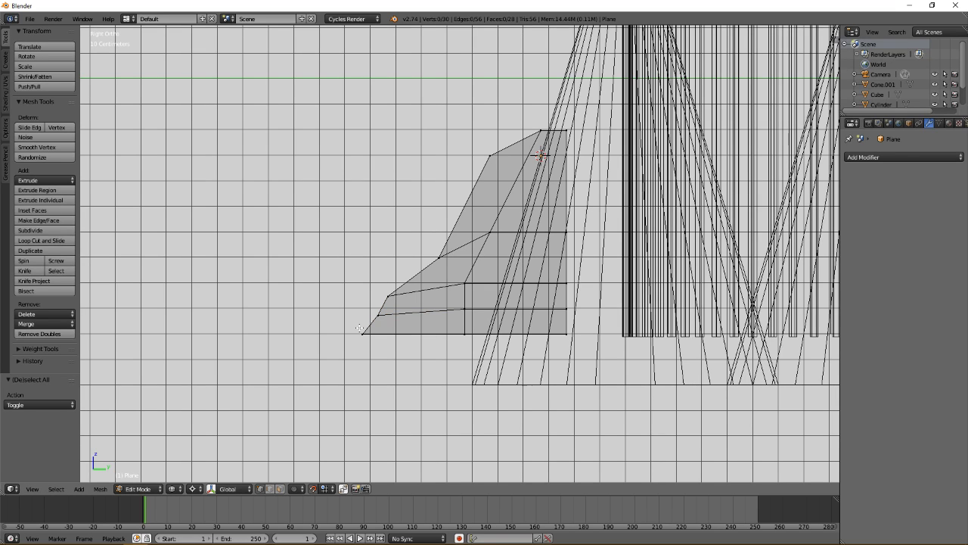
Move the fin's bottom outer corner and the front-edge vertices just above the tip 10 cm along Y each, and return to solid Object Mode display
right_click(391, 331)
key("g")
left_click(417, 327)
key("a")
left_click(380, 284)
right_click(397, 296)
key("g")
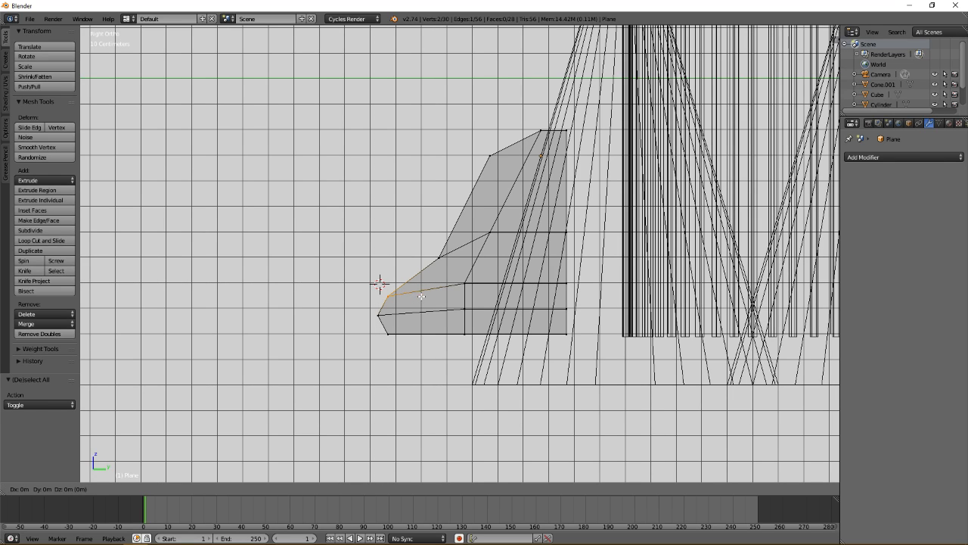
left_click(422, 296)
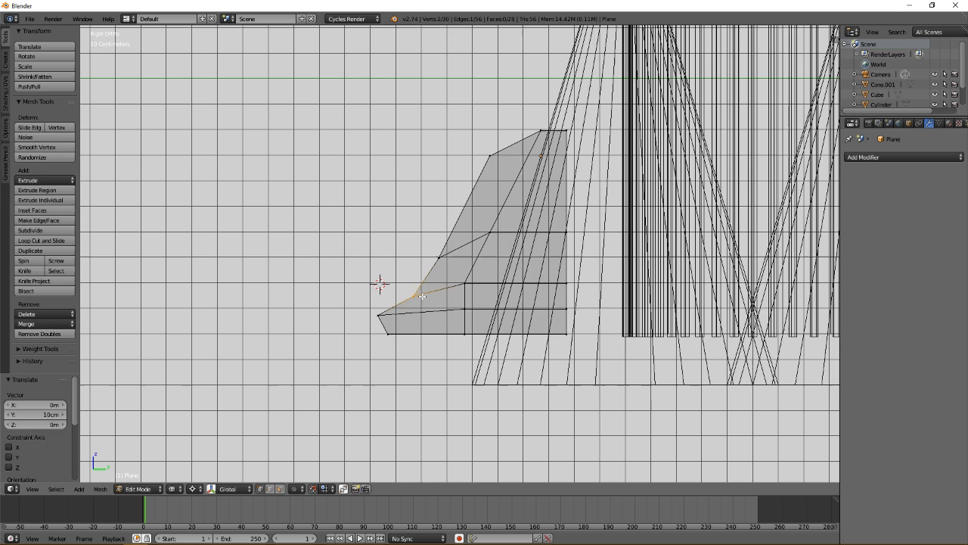
key("Tab")
key("z")
Try a Subdivision Surface modifier with smooth shading on the fin
mouse_move(402, 267)
middle_mouse_down()
mouse_move(412, 286)
mouse_move(502, 311)
mouse_move(491, 244)
mouse_move(415, 211)
middle_mouse_up()
scroll(417, 209, "down", 4)
scroll(417, 210, "up", 6)
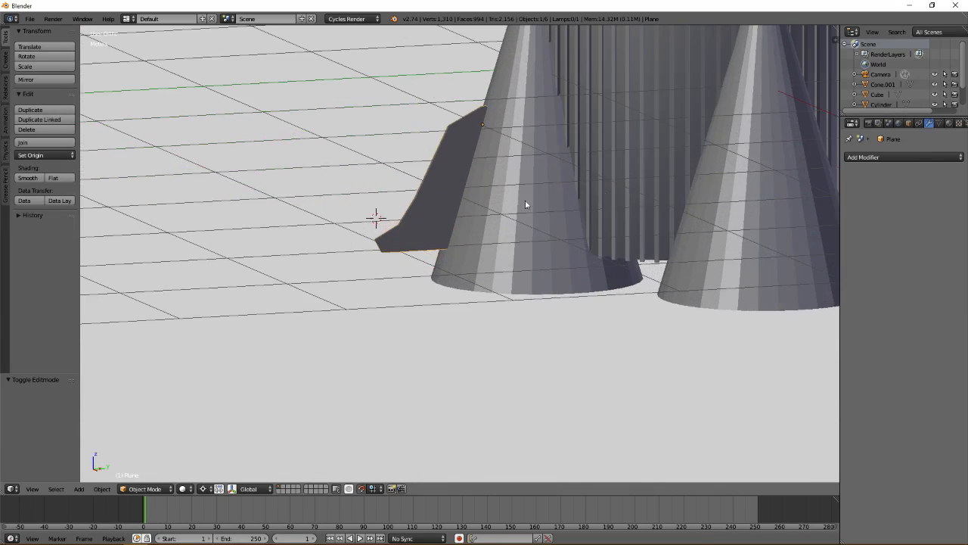
left_click(857, 157)
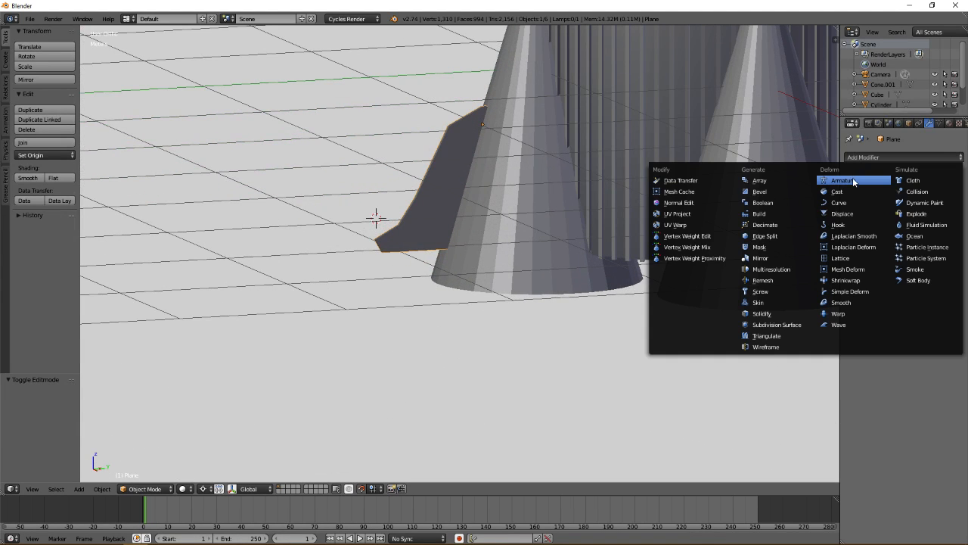
left_click(786, 324)
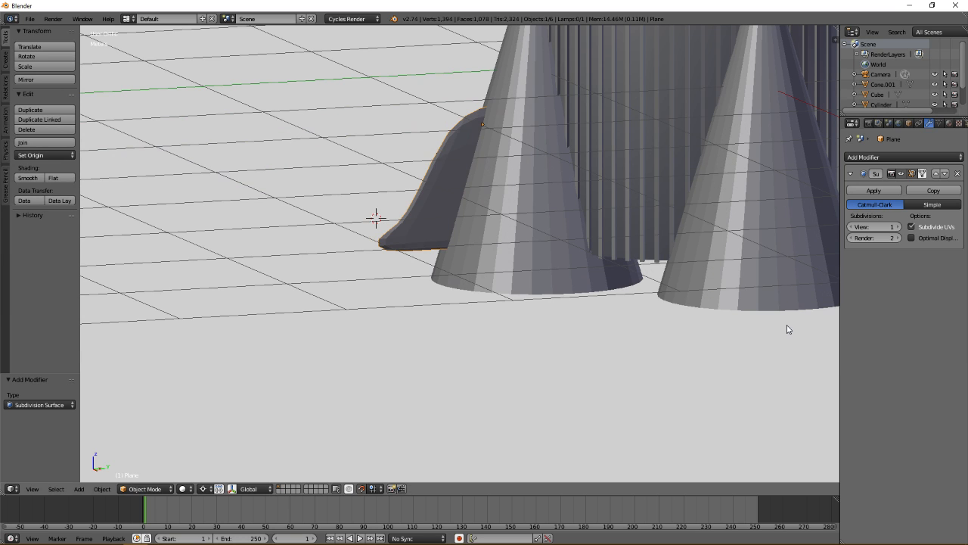
middle_click_drag(474, 209, 72, 191)
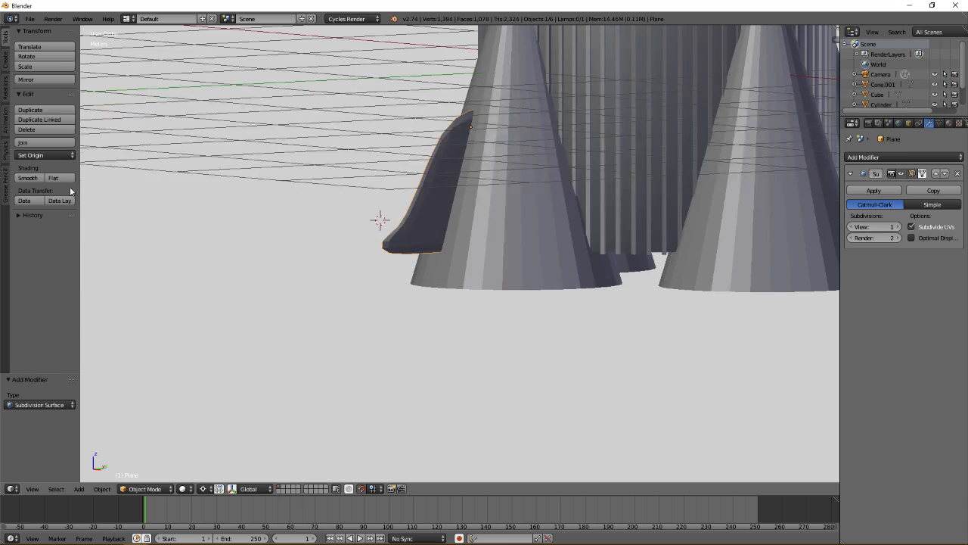
left_click(38, 178)
middle_click_drag(512, 239, 463, 234)
scroll(463, 232, "up", 3)
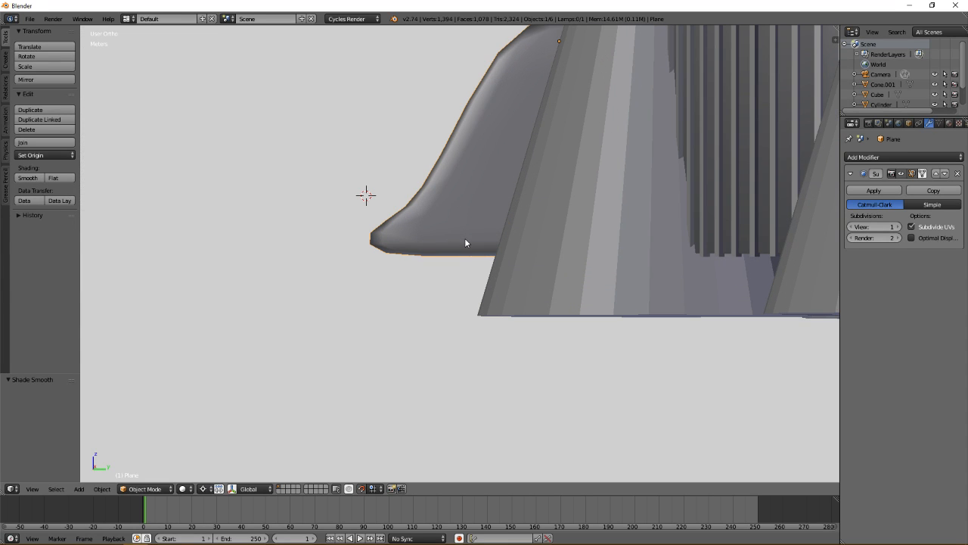
Try moving the fin's lower front-edge vertices 10 cm along Y and shifting its tip vertex in the right view, and undo both moves
key("KP_3")
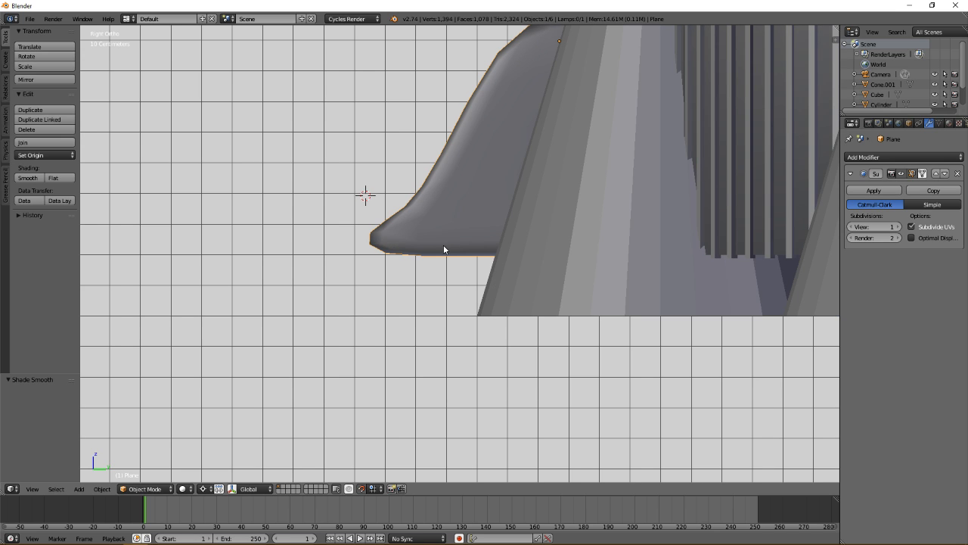
middle_click_drag(443, 248, 448, 253, "shift")
key("Tab")
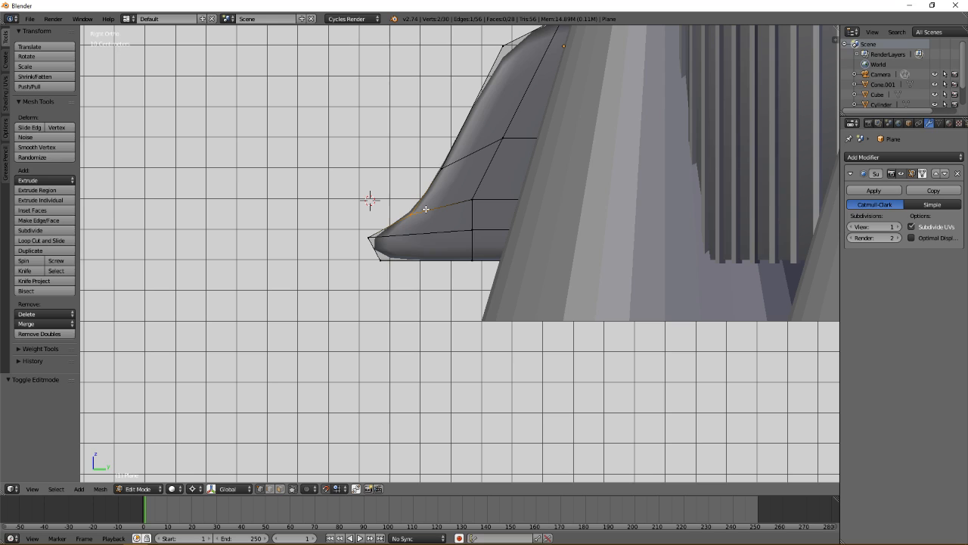
key("g")
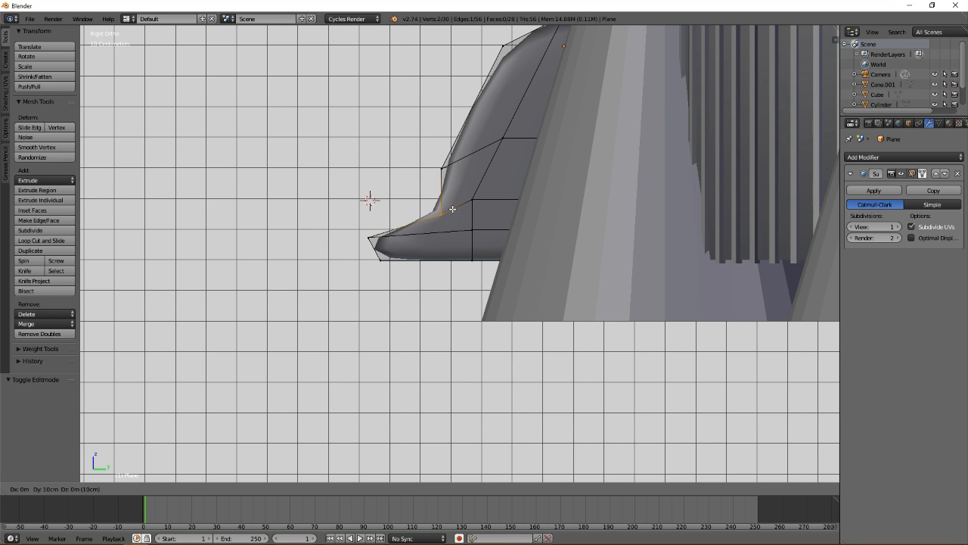
left_click(453, 208)
right_click(372, 238)
key("g")
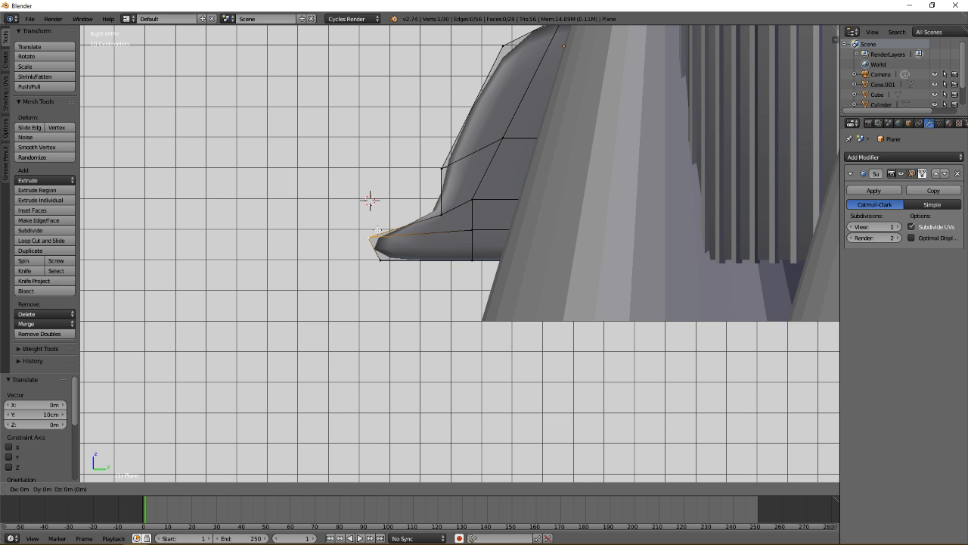
left_click(425, 219)
right_click(443, 204)
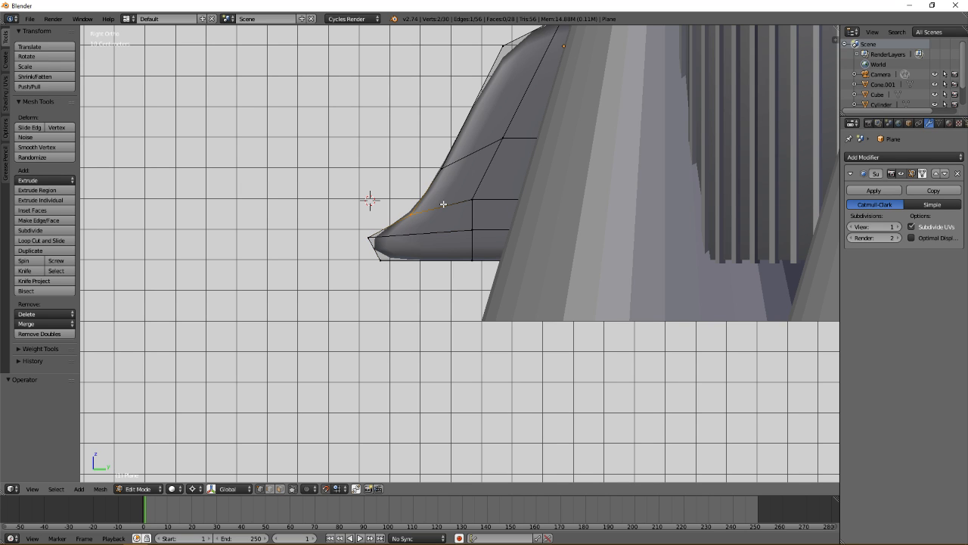
Move the fin's tip vertices 10 cm along Y toward the cone in wireframe, and return to solid Object Mode display
key("a")
key("z")
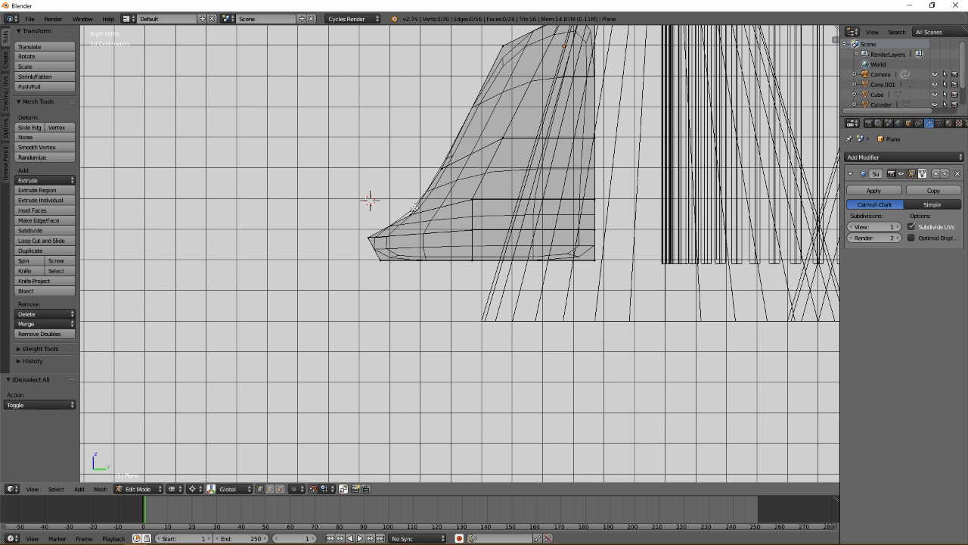
right_click(426, 218)
key("g")
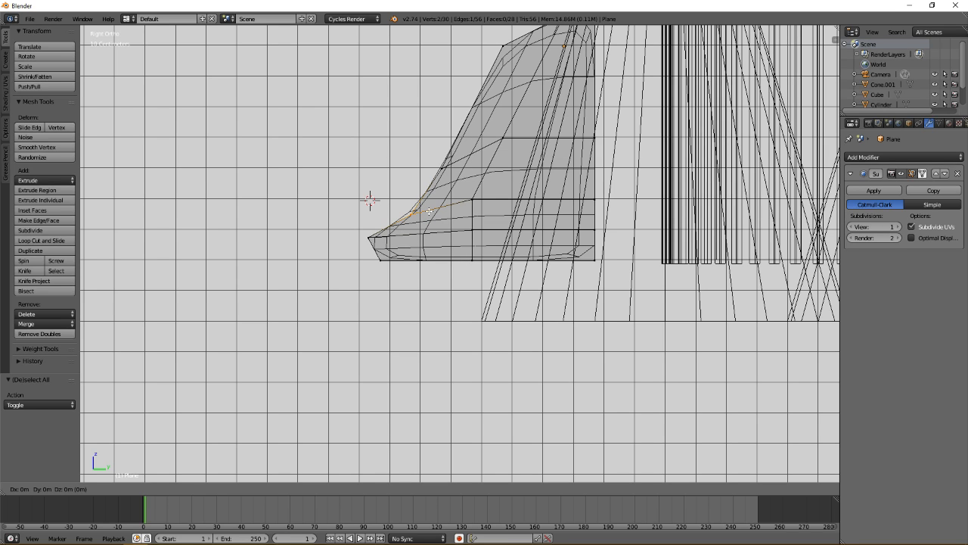
right_click(429, 211)
key("a")
right_click(454, 182)
key("a")
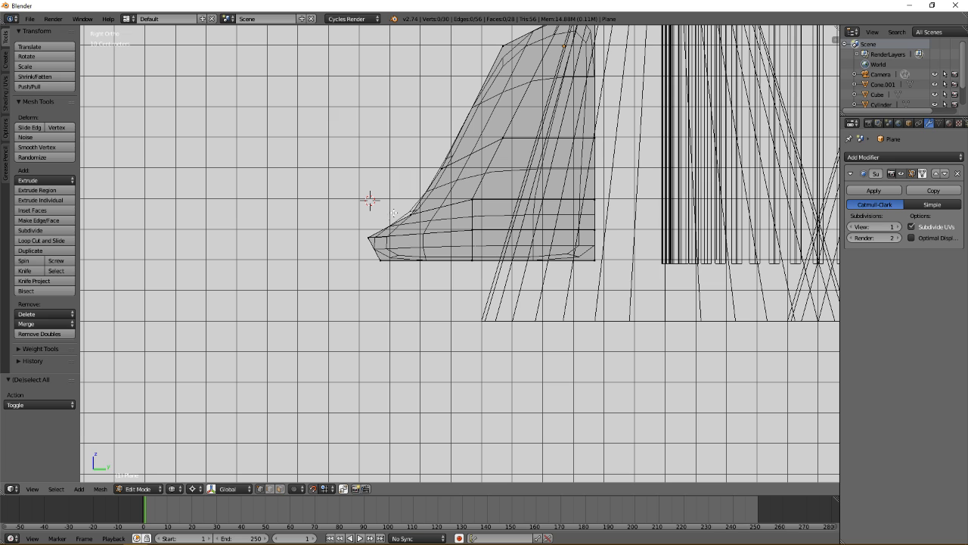
right_click(386, 238)
key("g")
key("Escape")
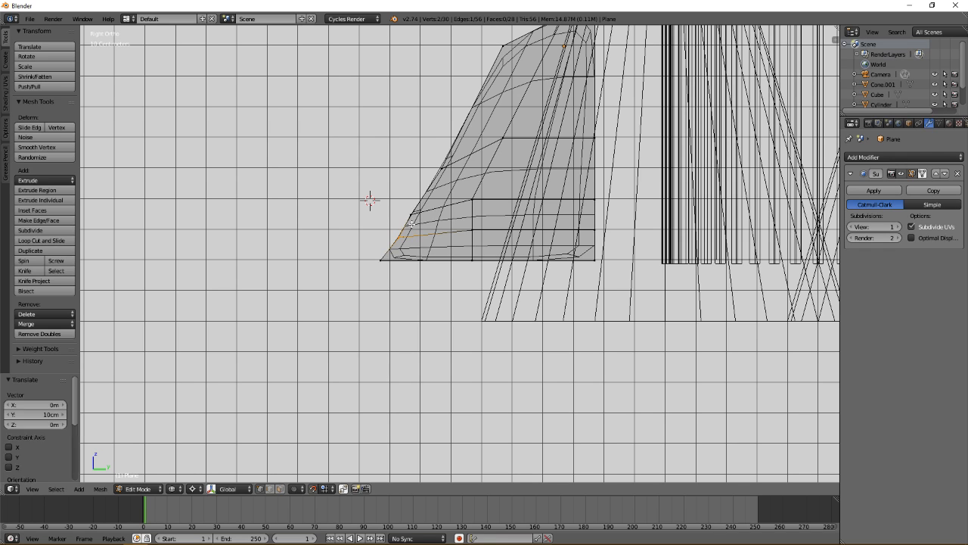
key("Tab")
key("z")
Try an Edge Split modifier on the fin and examine its shading from both sides
scroll(407, 207, "down", 4)
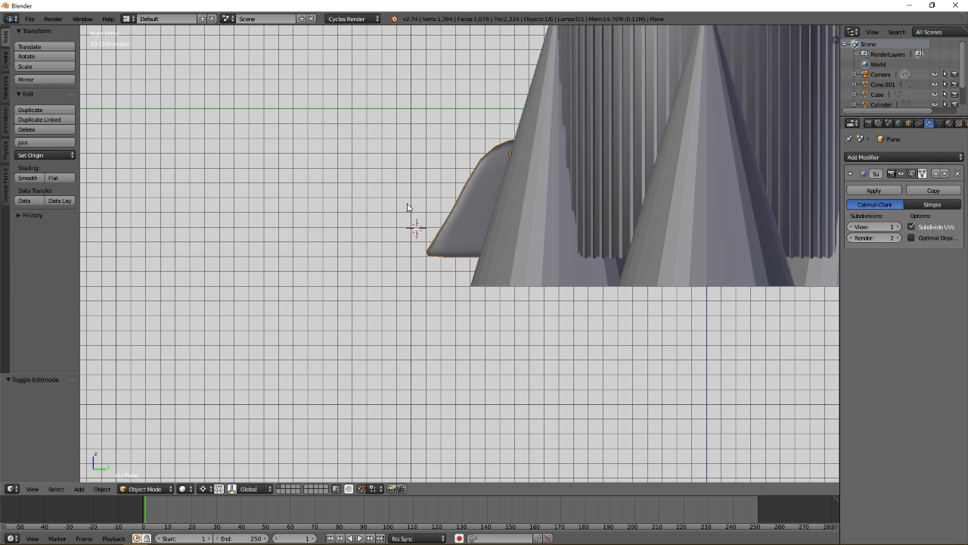
middle_click_drag(407, 210, 306, 132)
middle_click_drag(365, 158, 660, 124)
left_click(883, 156)
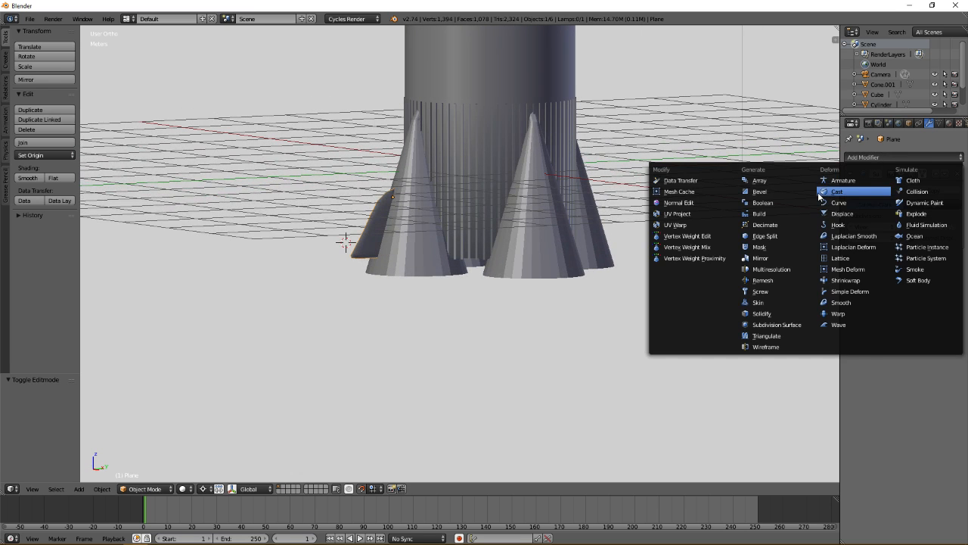
left_click(785, 234)
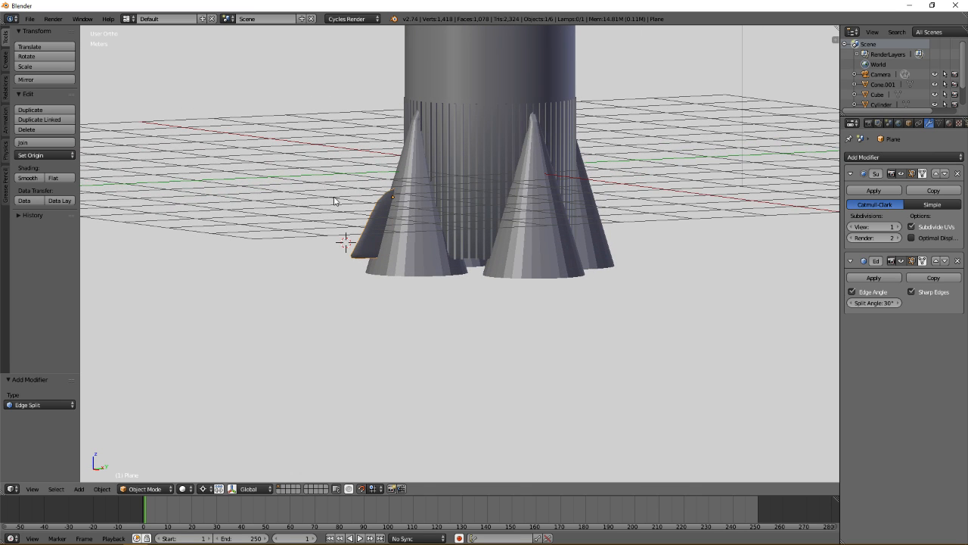
scroll(318, 201, "up", 5)
middle_click_drag(339, 223, 659, 263, "shift")
scroll(492, 255, "up", 4)
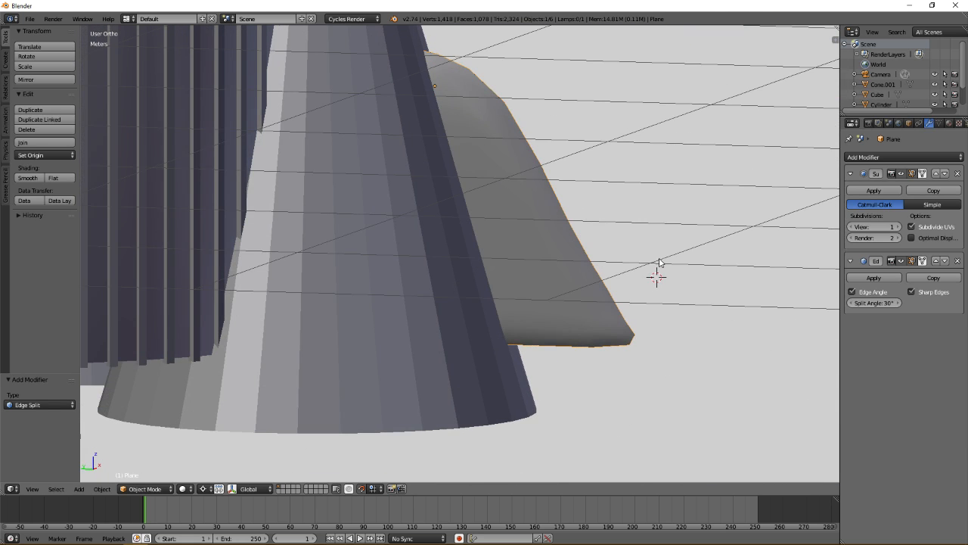
middle_click_drag(513, 242, 453, 239, "shift")
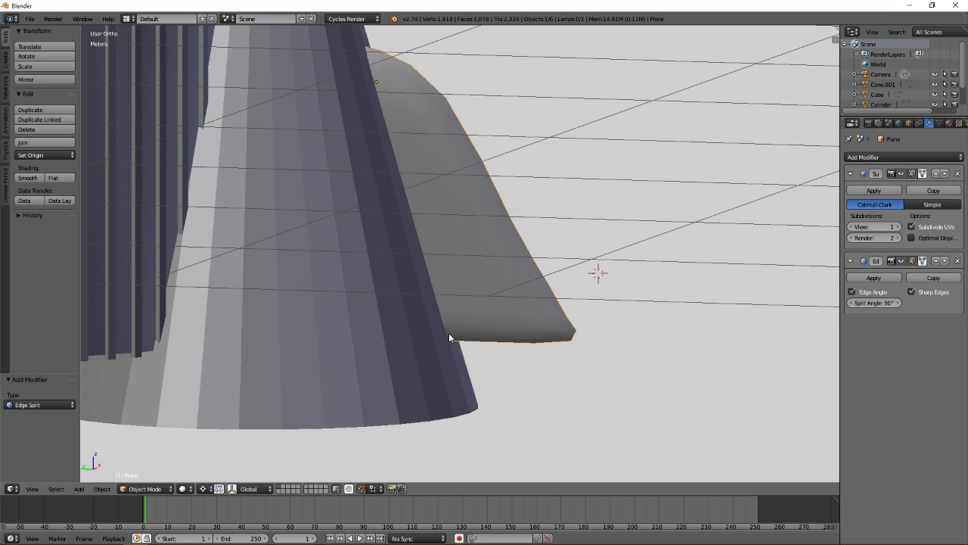
scroll(486, 336, "down", 2)
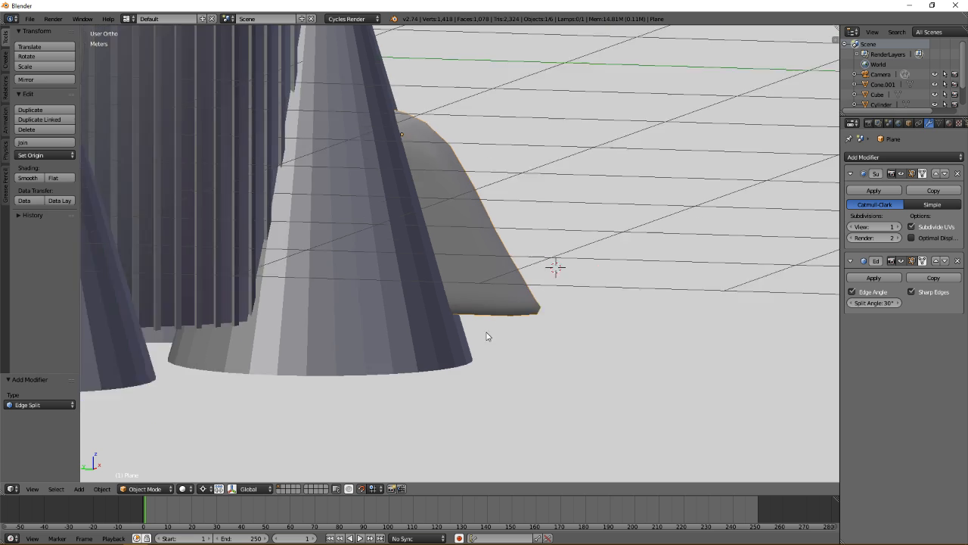
scroll(486, 336, "down", 4)
middle_click_drag(417, 296, 287, 333)
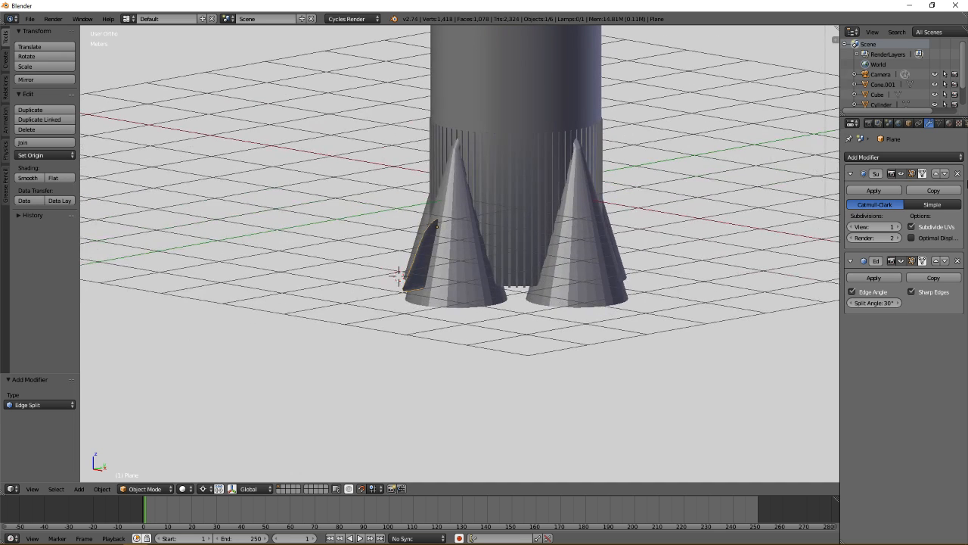
Remove the Subdivision Surface and Edge Split modifiers from the fin and set it back to flat shading
left_click(957, 173)
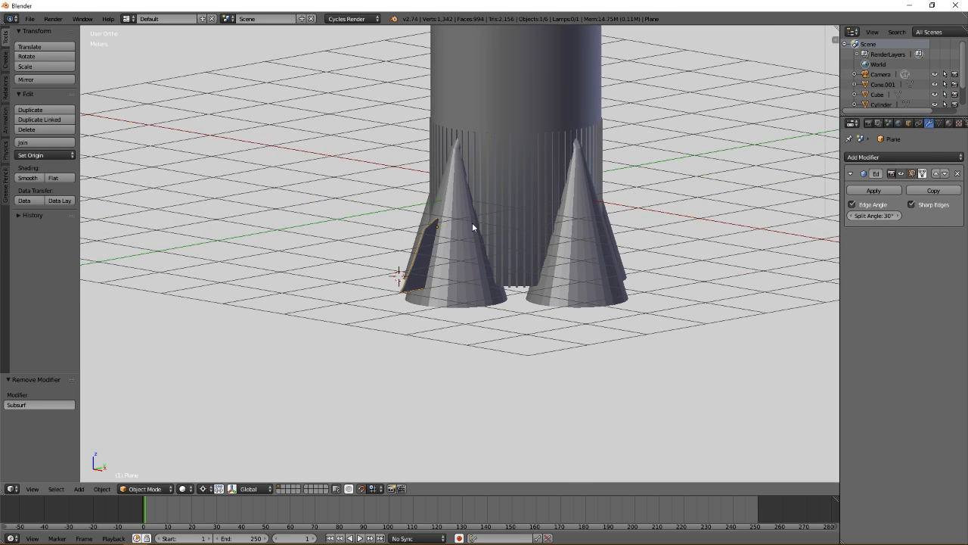
scroll(472, 225, "up", 4)
mouse_move(437, 262)
middle_mouse_down()
mouse_move(398, 260)
mouse_move(412, 261)
middle_mouse_up()
left_click(957, 174)
left_click(56, 178)
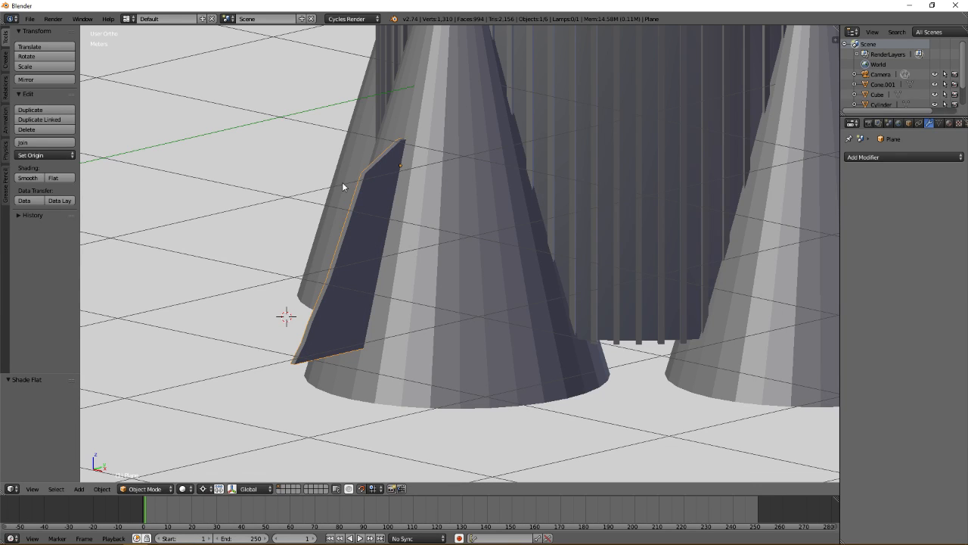
Try moving the front-edge vertex pair two rows above the fin's base 9 cm along Y and 2 cm along Z in right-view wireframe
middle_click_drag(359, 214, 417, 225)
key("KP_3")
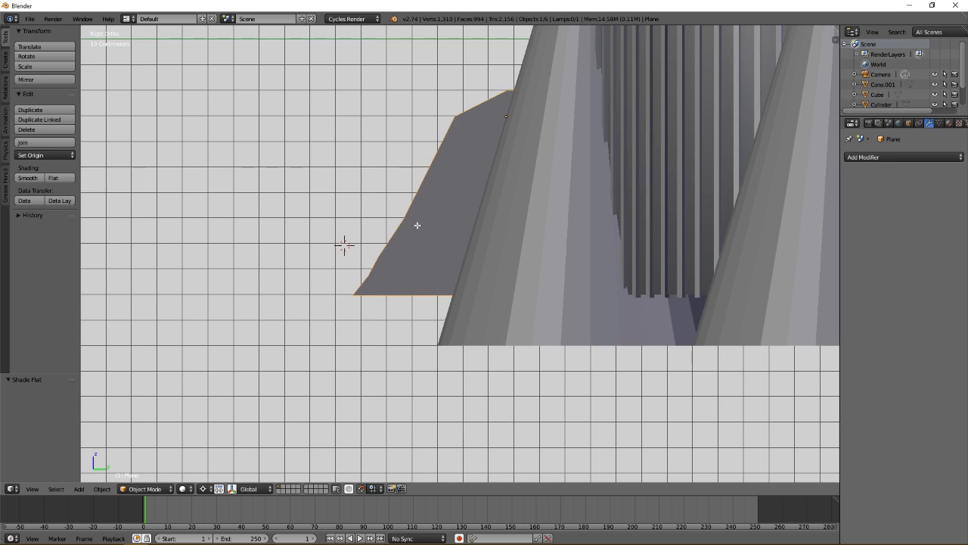
key("Tab")
scroll(398, 255, "up", 4)
key("z")
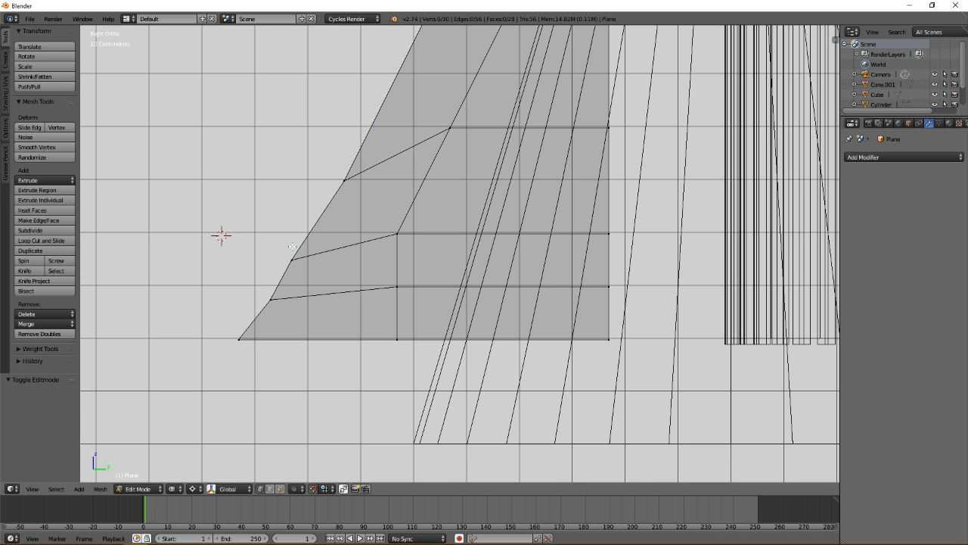
right_click(295, 258)
key("g")
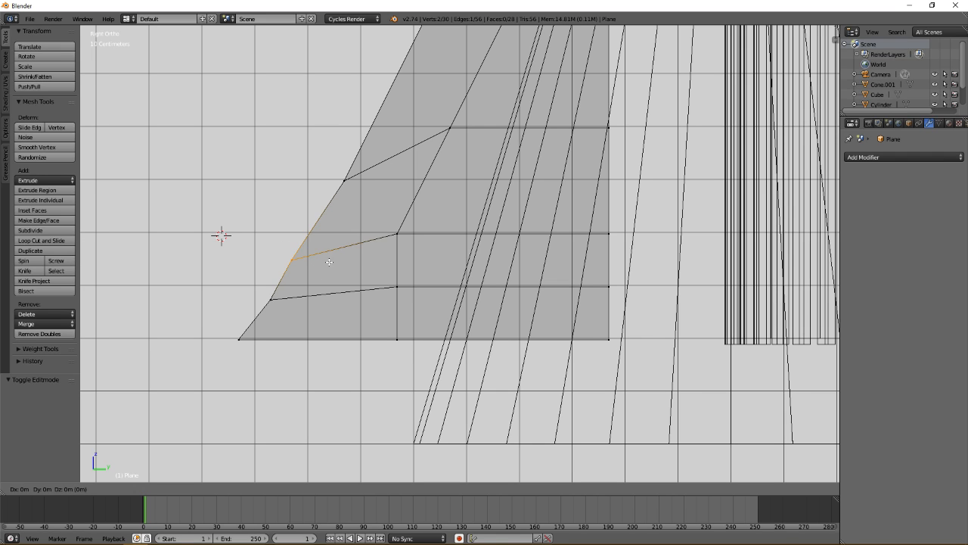
left_click(323, 255)
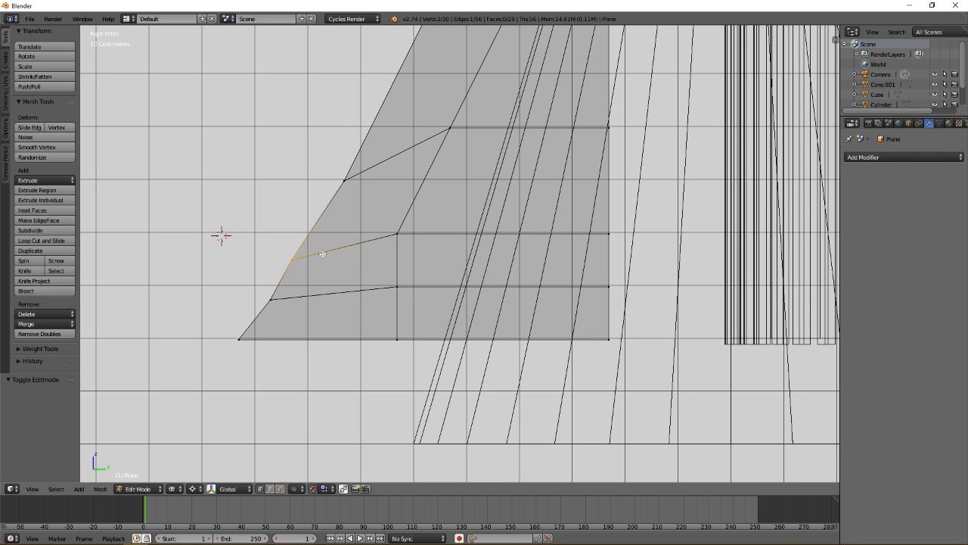
middle_click_drag(323, 255, 428, 254, "shift")
scroll(422, 261, "up", 2)
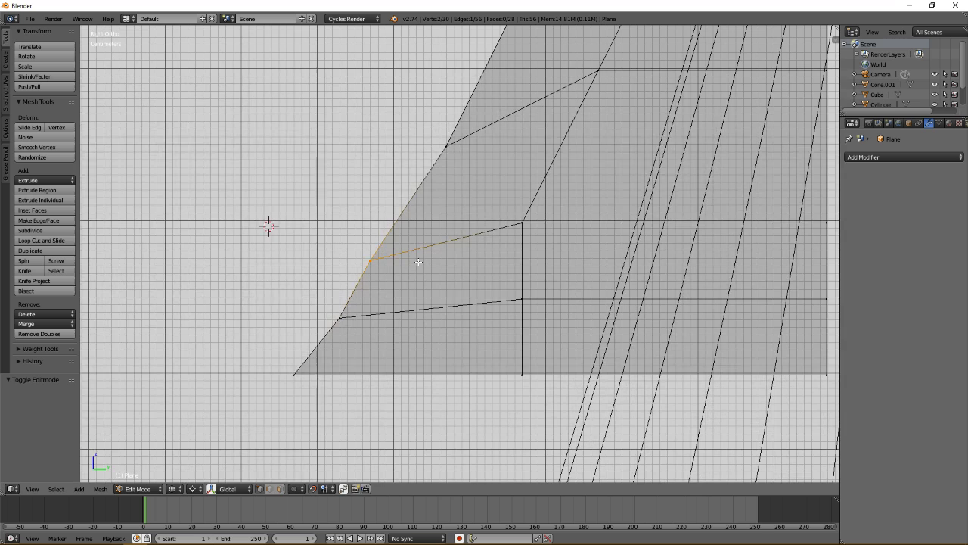
key("g")
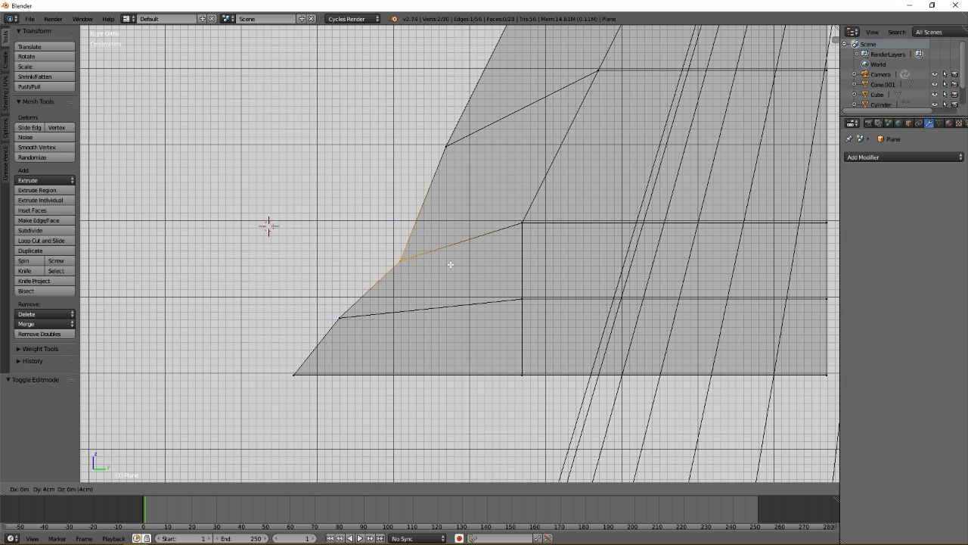
left_click(486, 247)
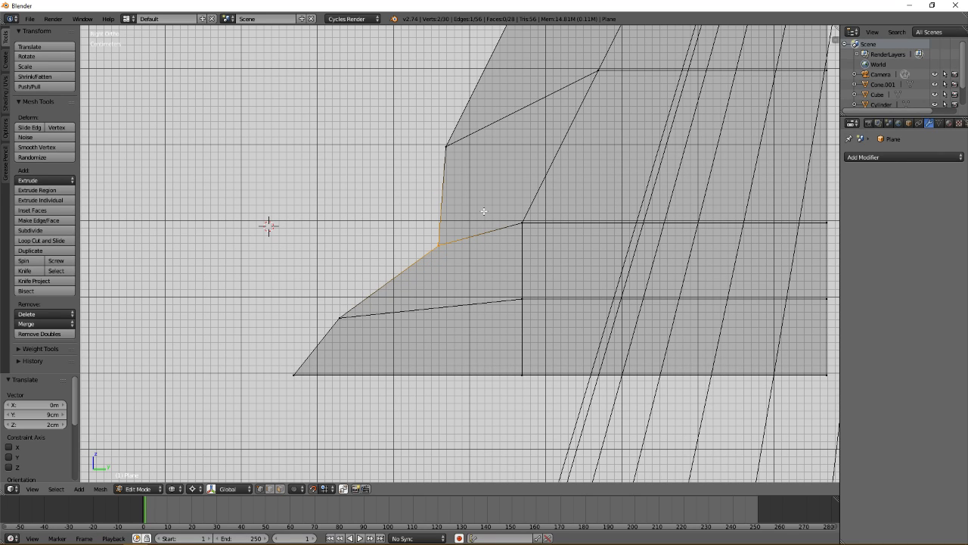
Try moving the front-edge vertex pair just above the fin's base 3 cm along Y and 3 cm along Z
key("a")
right_click(353, 334)
key("g")
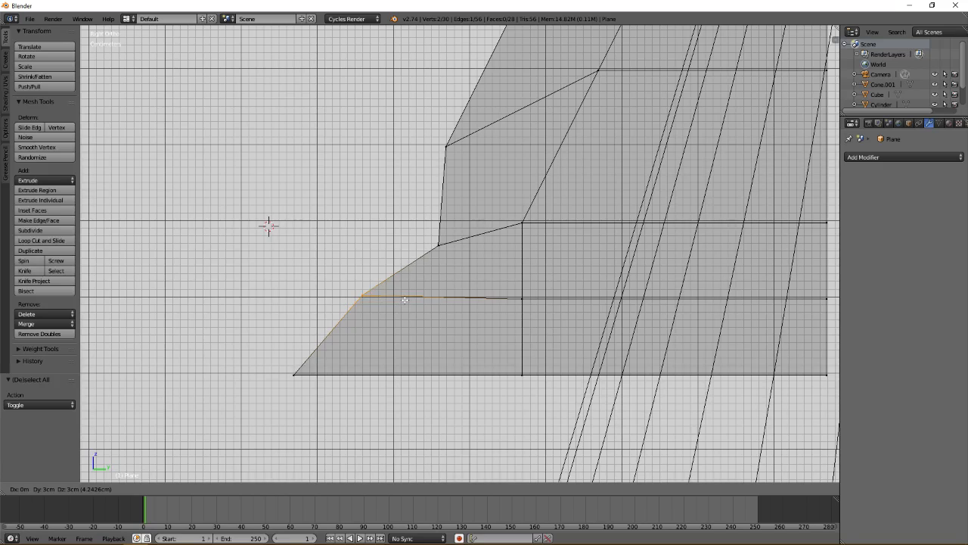
left_click(405, 300)
key("a")
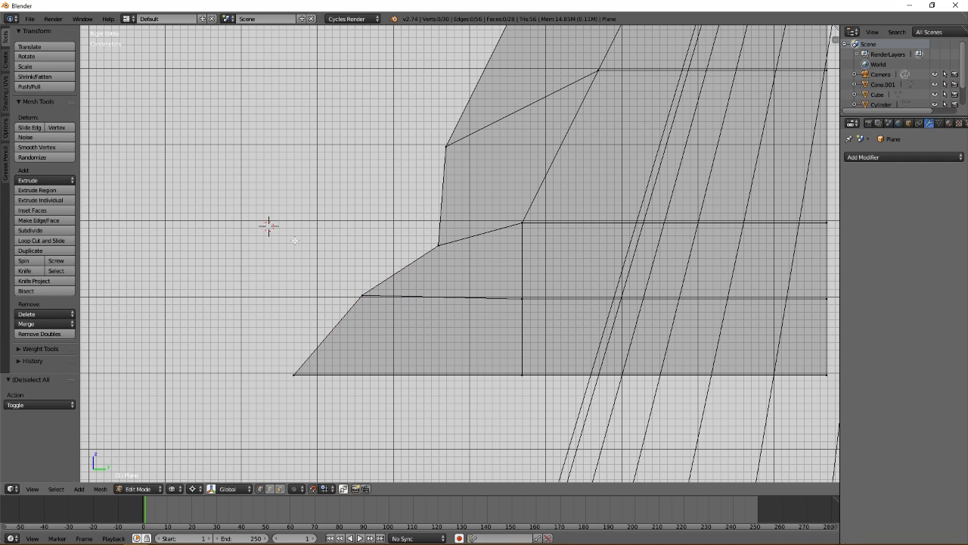
Try adding a loop cut between the two shifted rows and raising its front-edge vertices 1 cm along Z
left_click(38, 240)
left_click(428, 271)
left_click(406, 269)
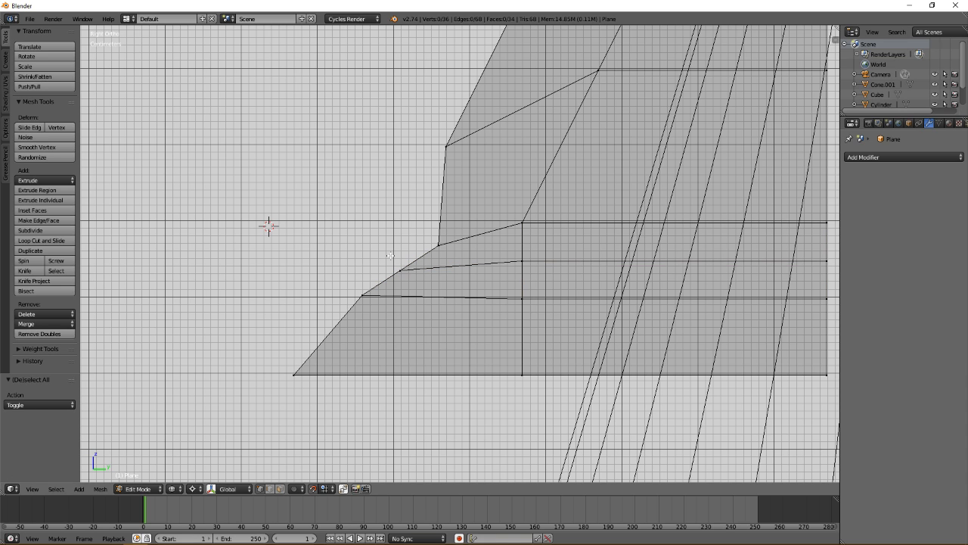
right_click(417, 281)
key("g")
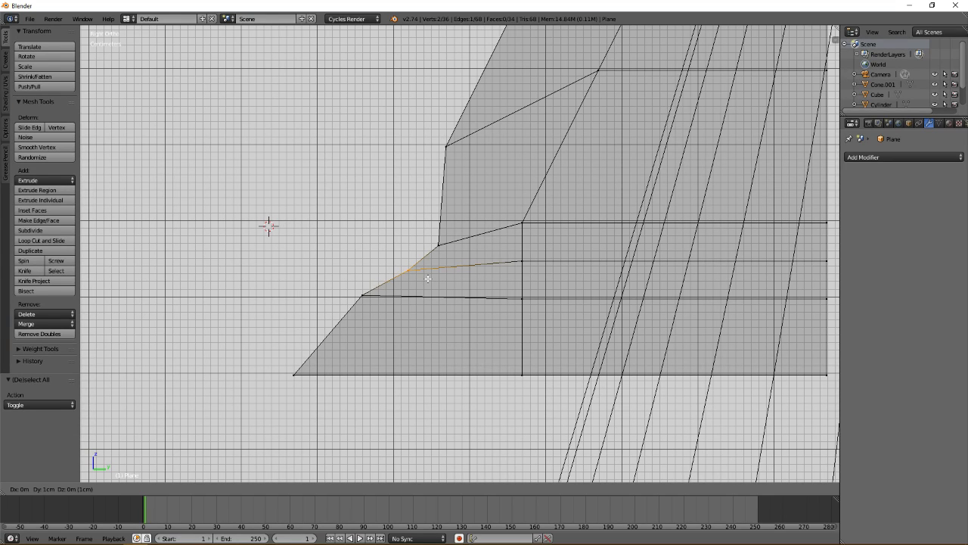
left_click(424, 275)
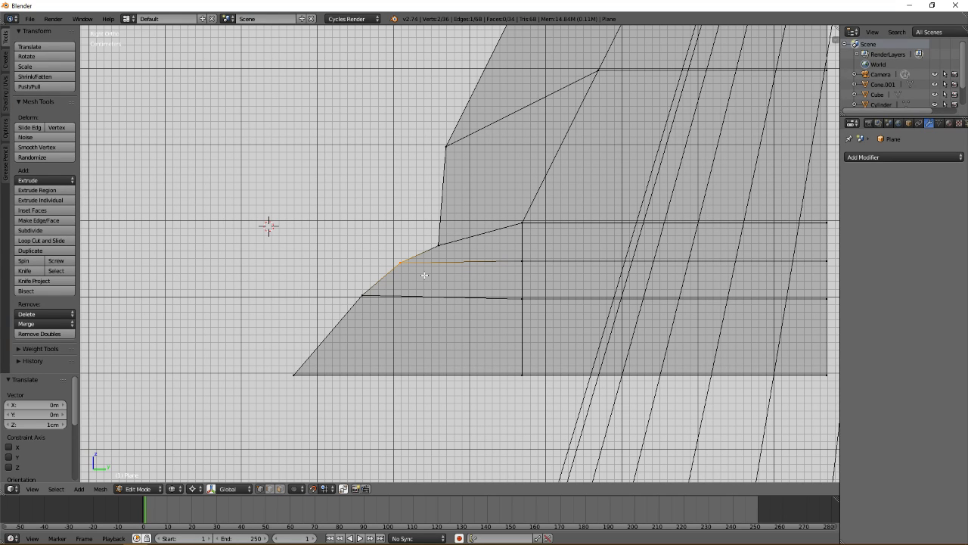
Undo the fin edits back to the smooth-shaded shape with the protruding lower tip, and return to solid Object Mode display
key("ctrl+z")
key("ctrl+z")
key("ctrl+z")
key("ctrl+z")
key("ctrl+z")
key("ctrl+z")
key("ctrl+z")
key("ctrl+z")
key("ctrl+z")
key("ctrl+z")
key("ctrl+z")
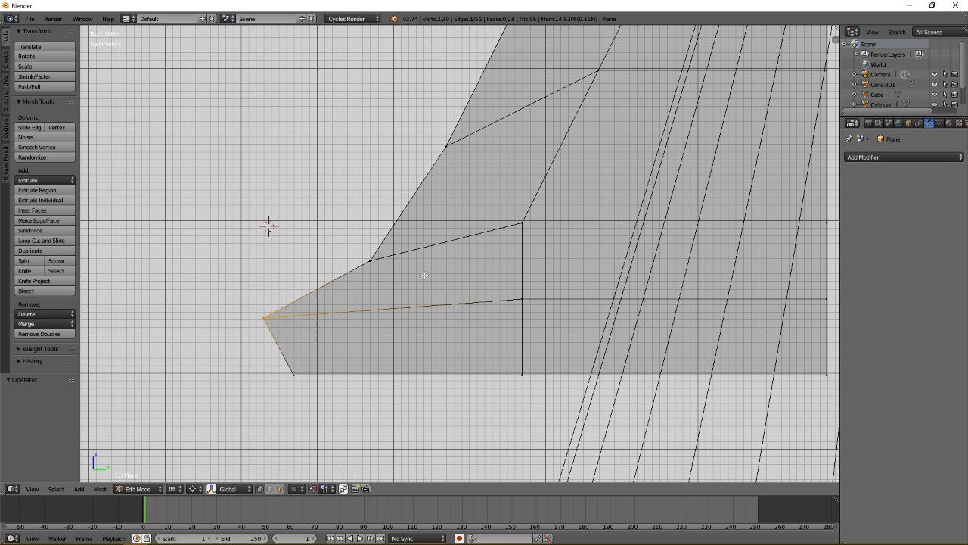
key("ctrl+z")
key("ctrl+z")
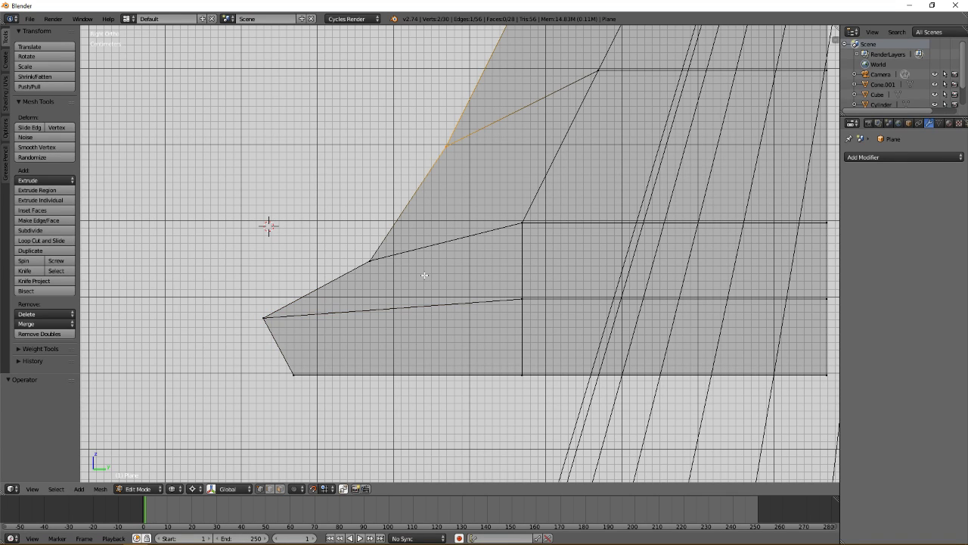
key("Tab")
scroll(421, 271, "down", 3)
key("z")
scroll(421, 269, "down", 4)
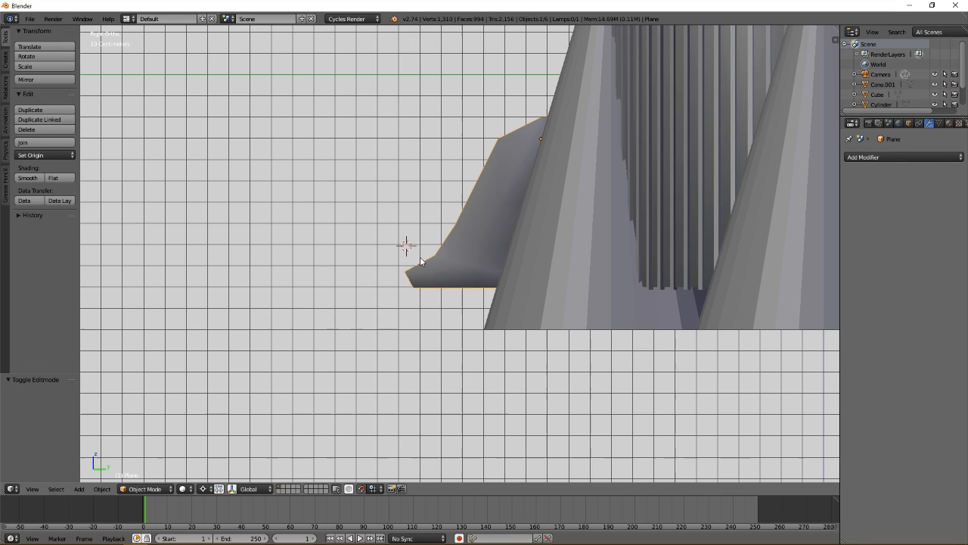
Duplicate the fin in top view and place the copy 1.6 m along X and 1.2 m along Y
middle_click_drag(420, 272, 321, 295)
key("KP_7")
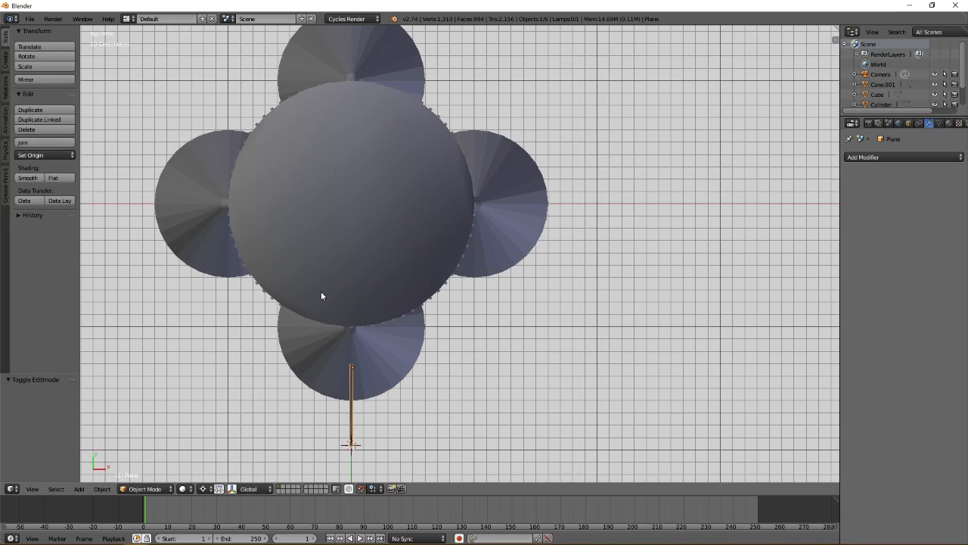
key("shift+d")
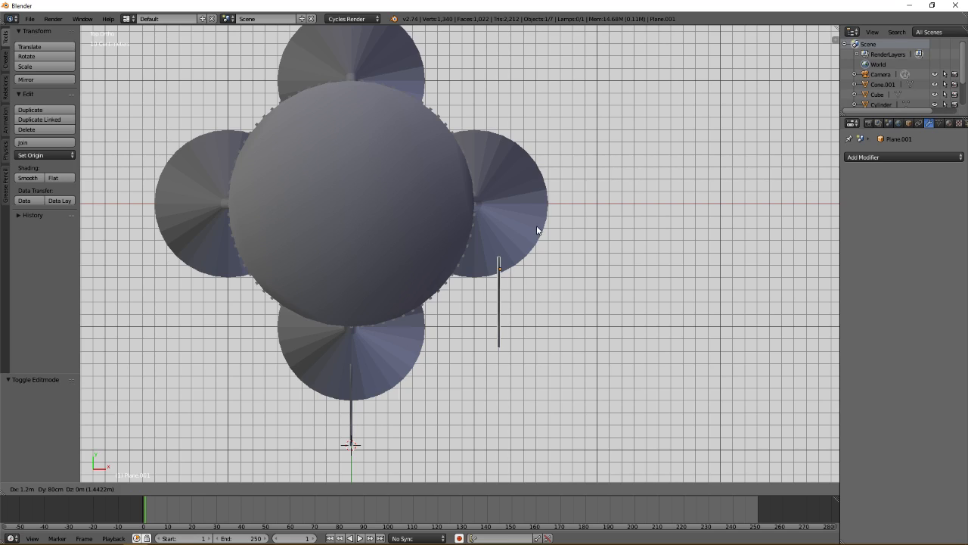
left_click(593, 179)
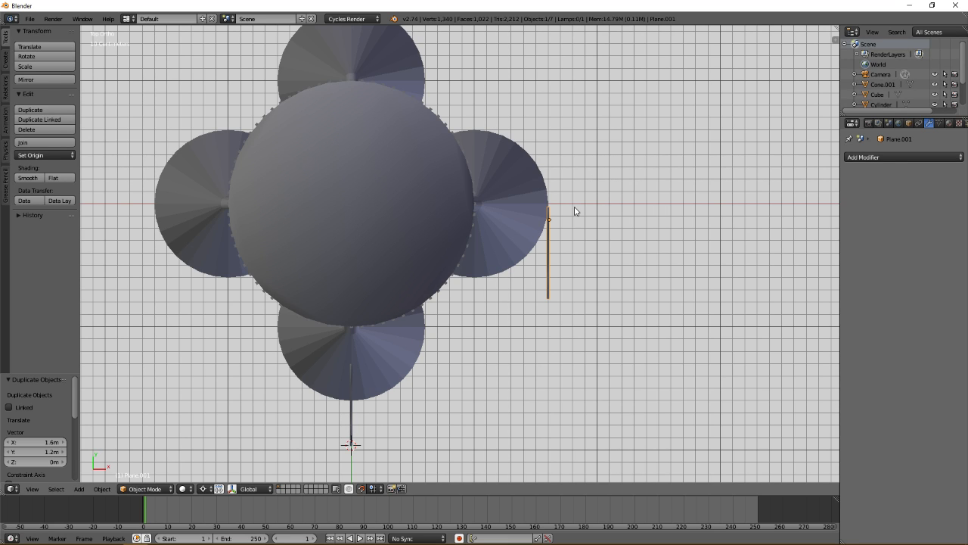
key("r")
key("z")
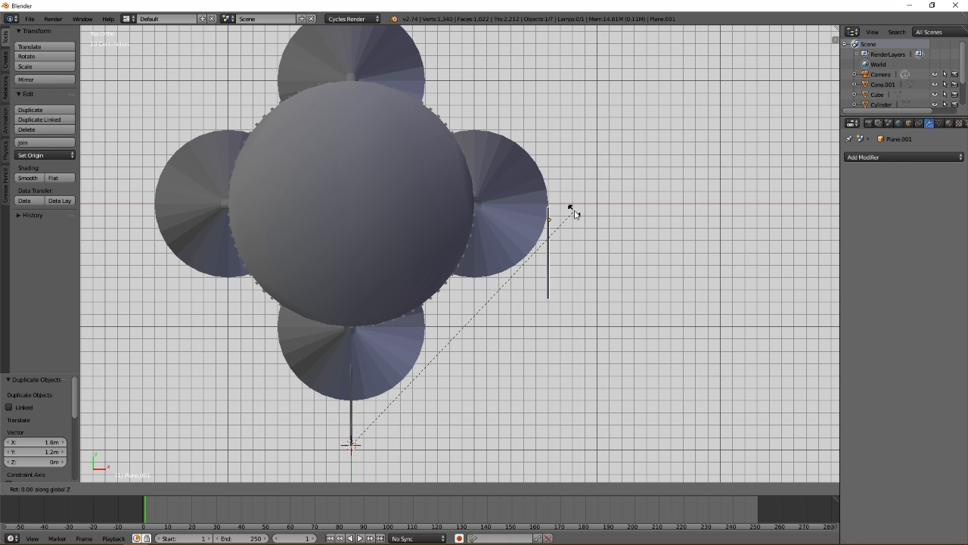
key("Escape")
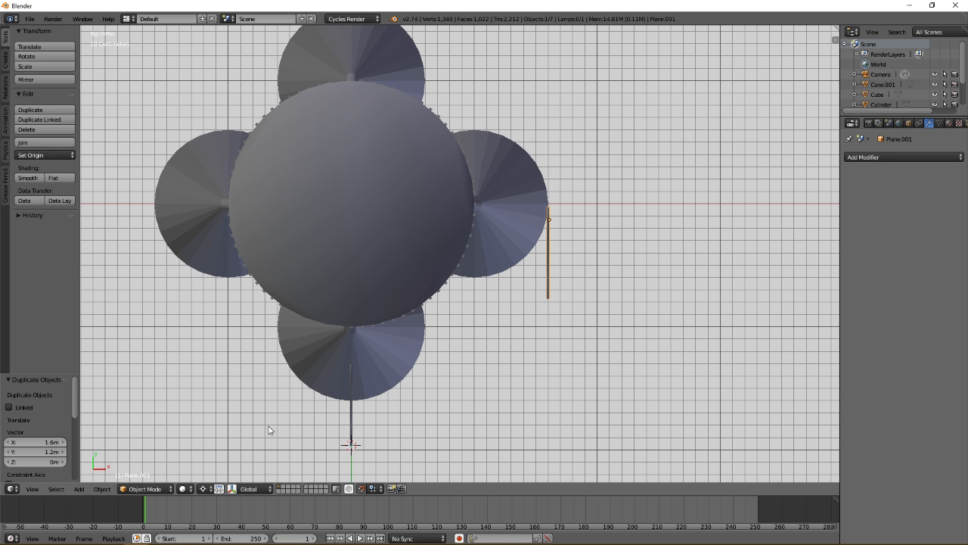
Set the pivot point to Median Point and rotate the duplicated fin 90° about Z
left_click(205, 489)
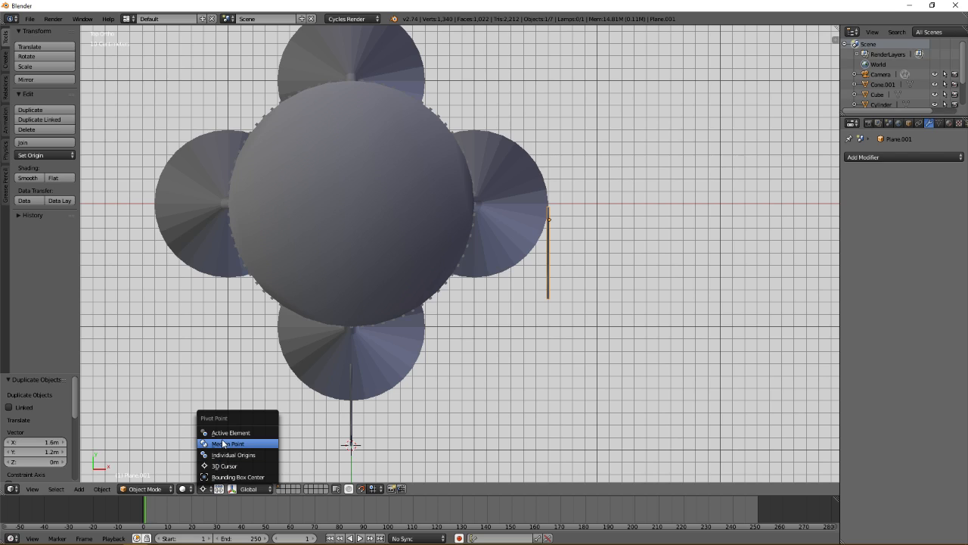
left_click(223, 444)
type("rz")
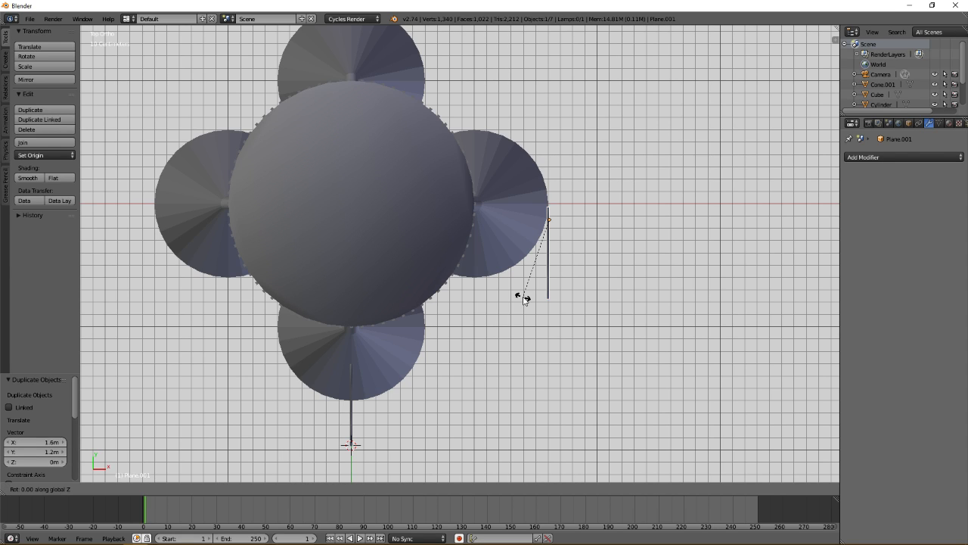
type("90")
key("Return")
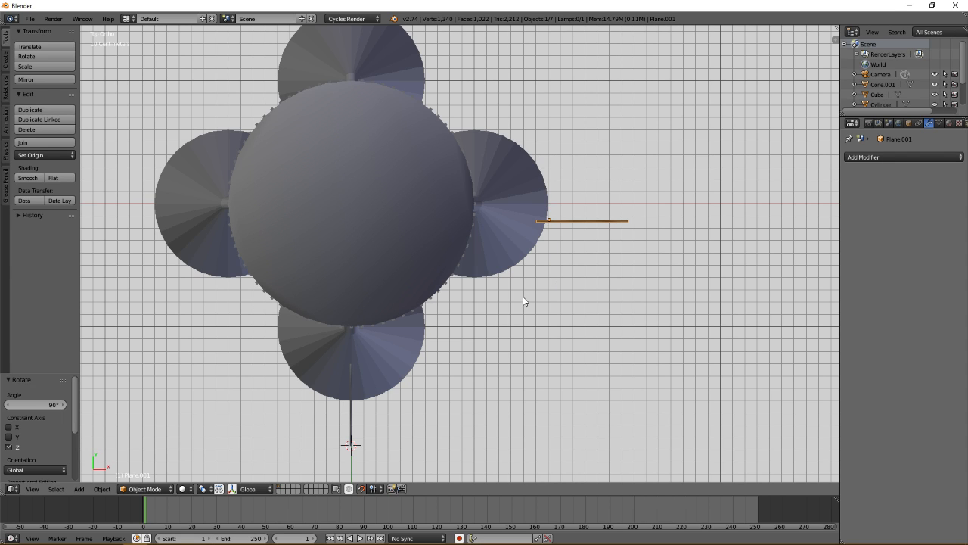
Move the rotated fin -30 cm along X and 14 cm along Y in total to centre it on the positive-X cone
key("g")
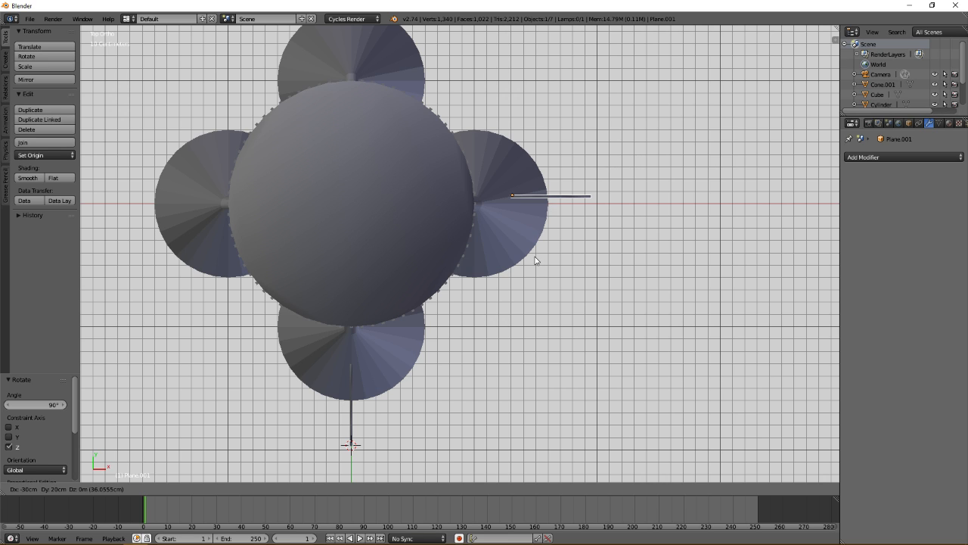
left_click(537, 260)
scroll(514, 303, "up", 6)
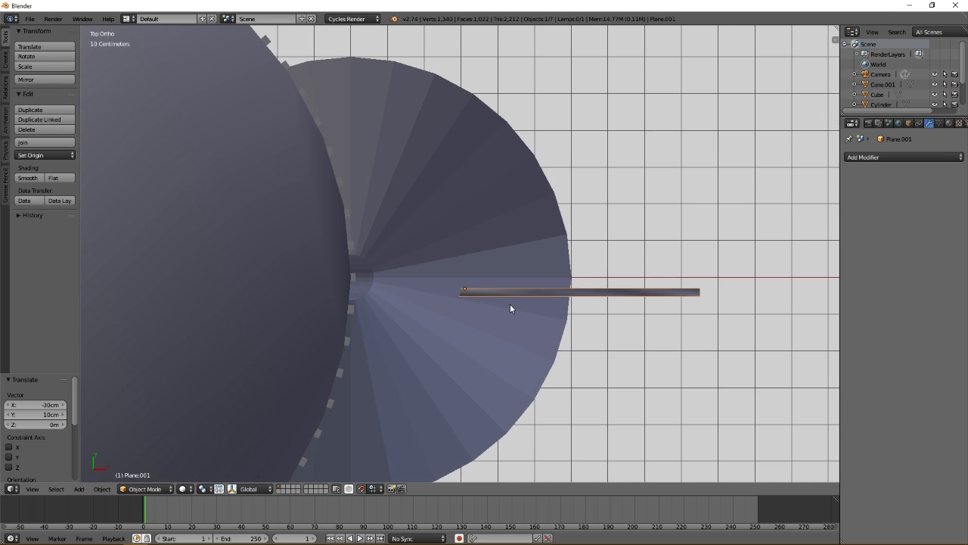
scroll(511, 304, "up", 3)
middle_click_drag(628, 275, 456, 270, "shift")
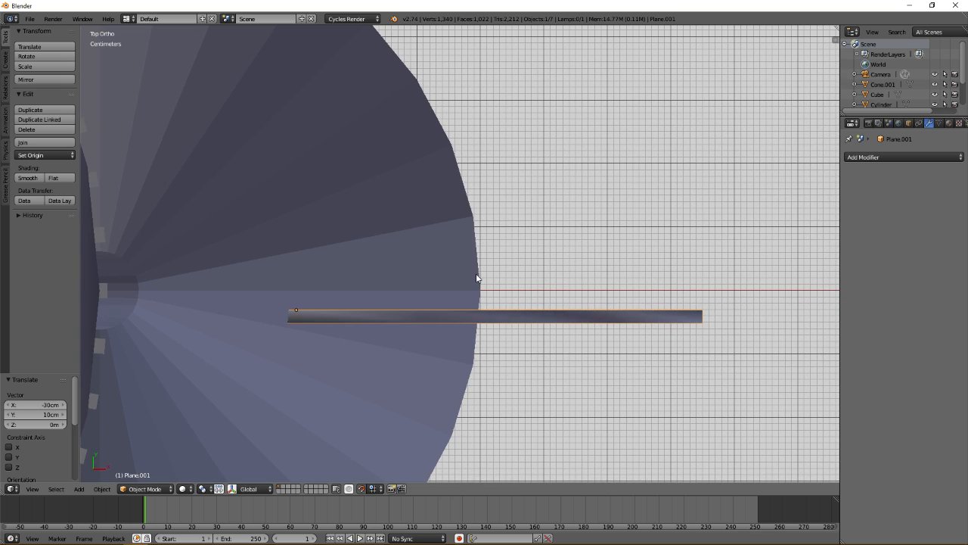
key("g")
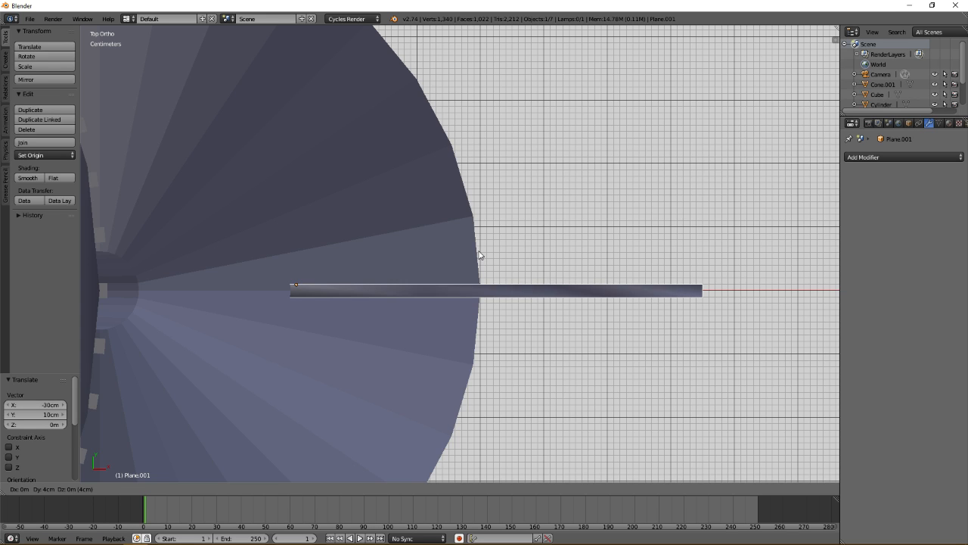
left_click(478, 255)
Duplicate the fin -3.2 m along X to the opposite cone and rotate the copy 180° about Z
scroll(523, 256, "down", 7)
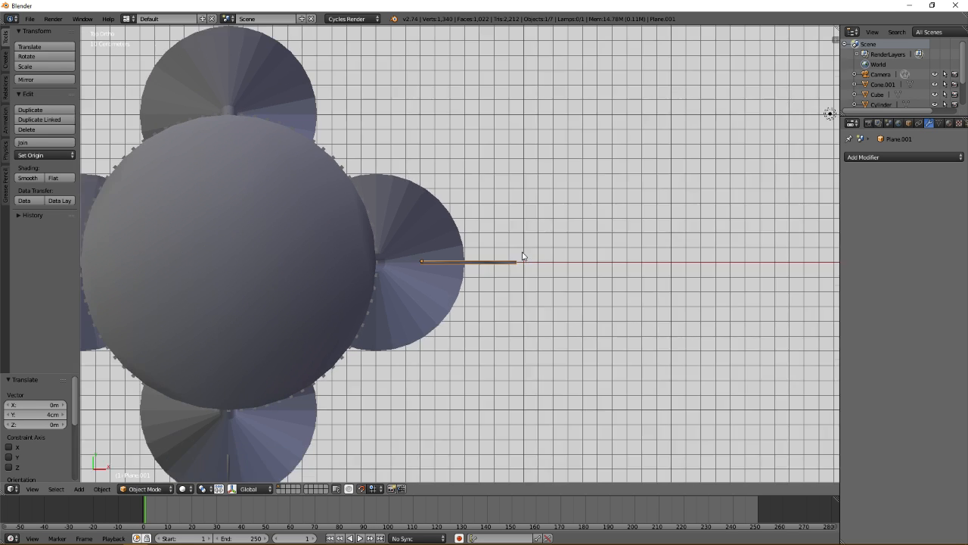
scroll(461, 288, "down", 1)
middle_click_drag(411, 303, 537, 288, "shift")
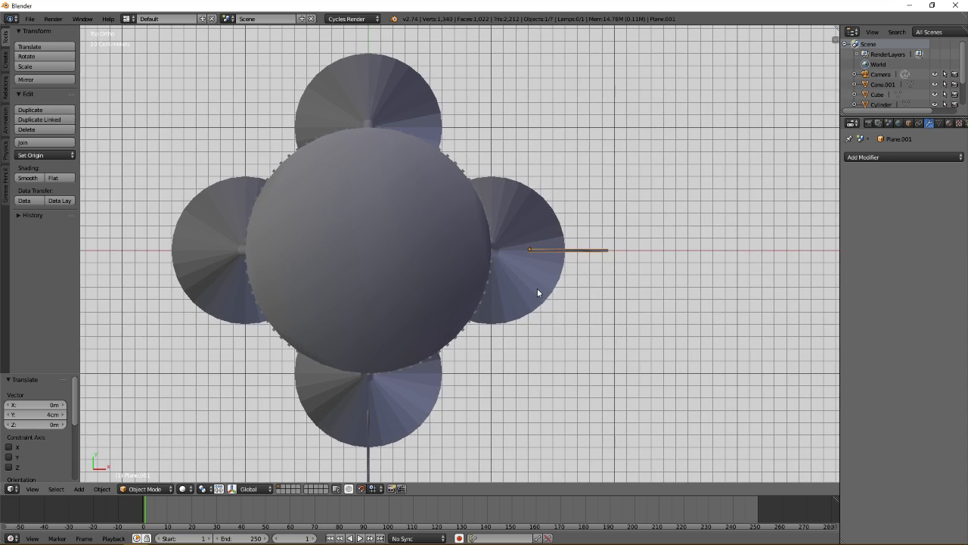
key("shift+d")
key("x")
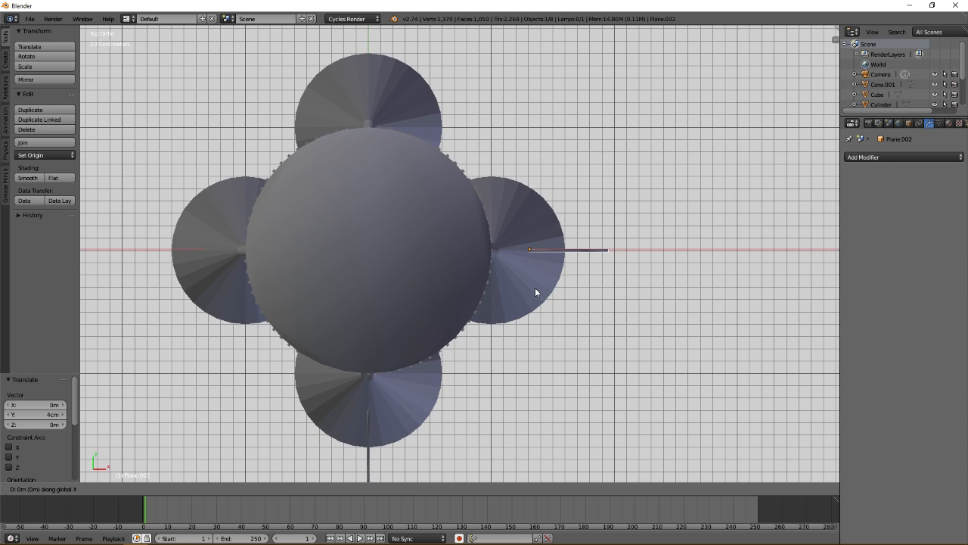
left_click(144, 276)
type("r")
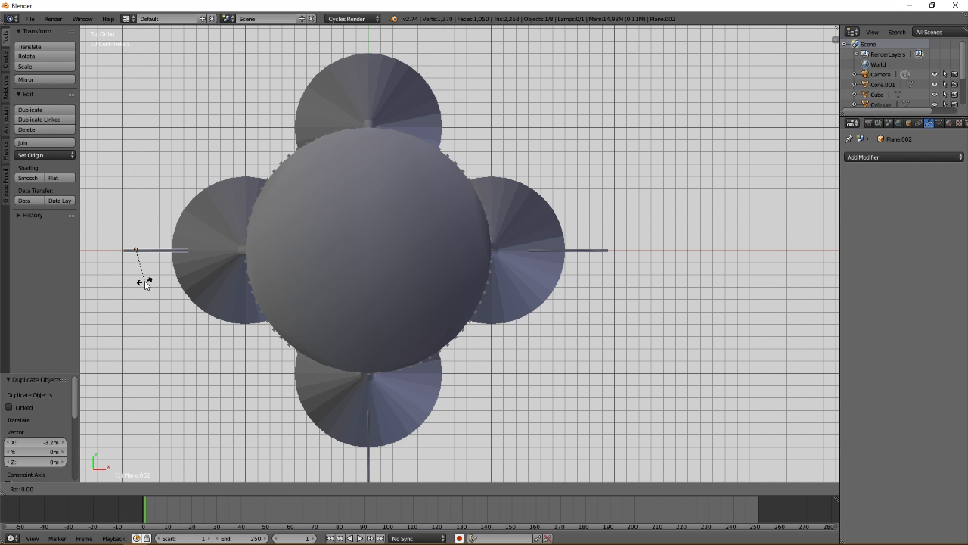
type("180")
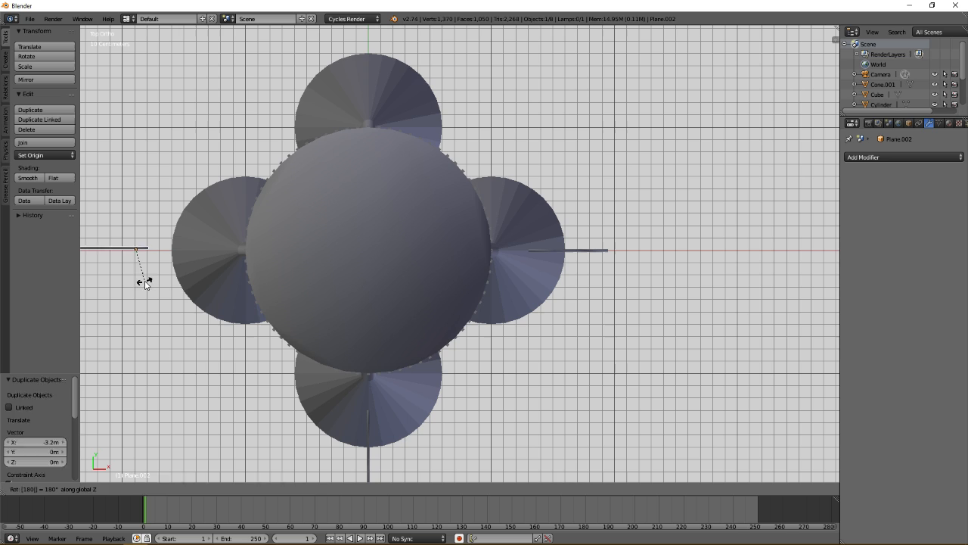
key("Return")
Move the rotated fin 60 cm along X and -2 cm along Y to centre it on the negative-X cone
key("g")
key("x")
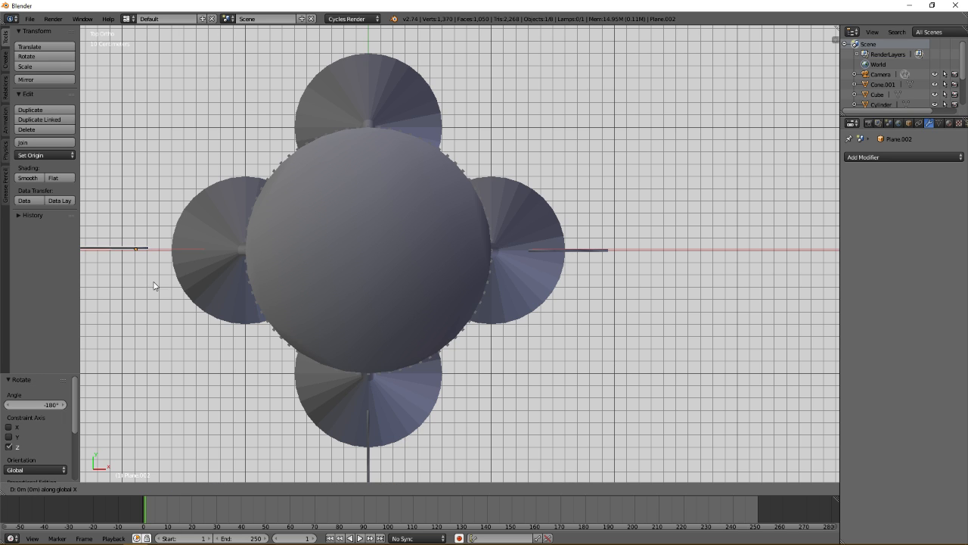
left_click(213, 280)
middle_click_drag(195, 275, 459, 263, "shift")
scroll(330, 277, "up", 2)
scroll(363, 301, "up", 7)
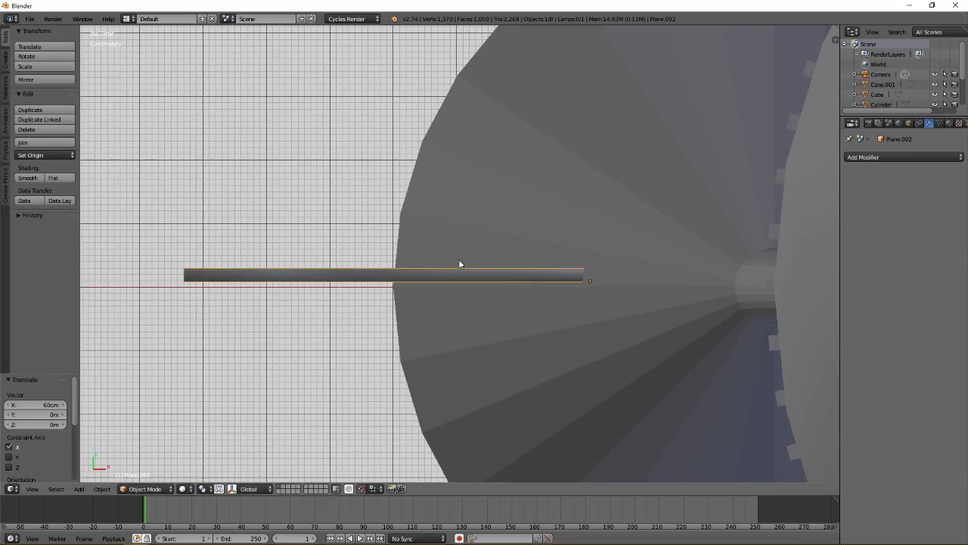
key("g")
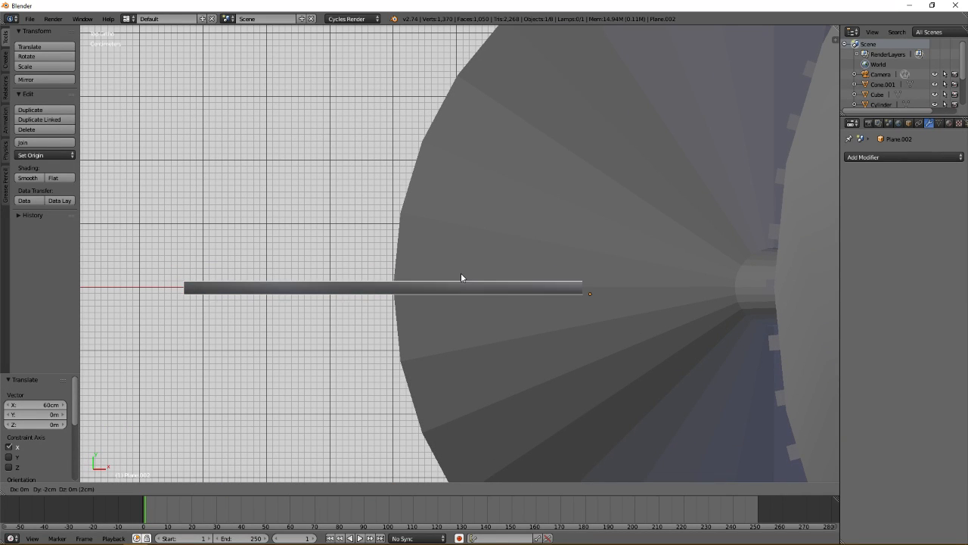
right_click(461, 274)
key("a")
Duplicate the negative-Y fin along Y past the opposite cone and rotate the copy -180° about Z
scroll(461, 272, "down", 7)
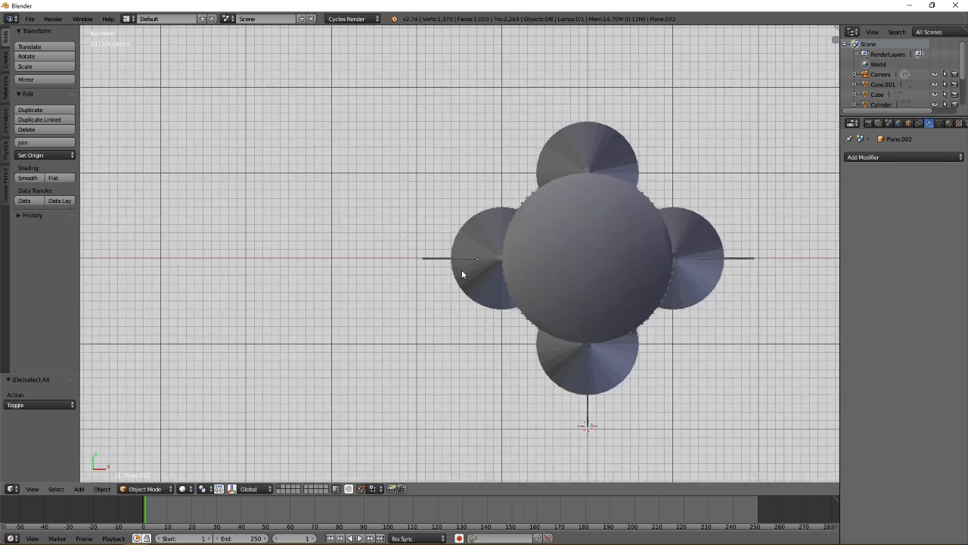
middle_click_drag(462, 271, 380, 287, "shift")
right_click(506, 426)
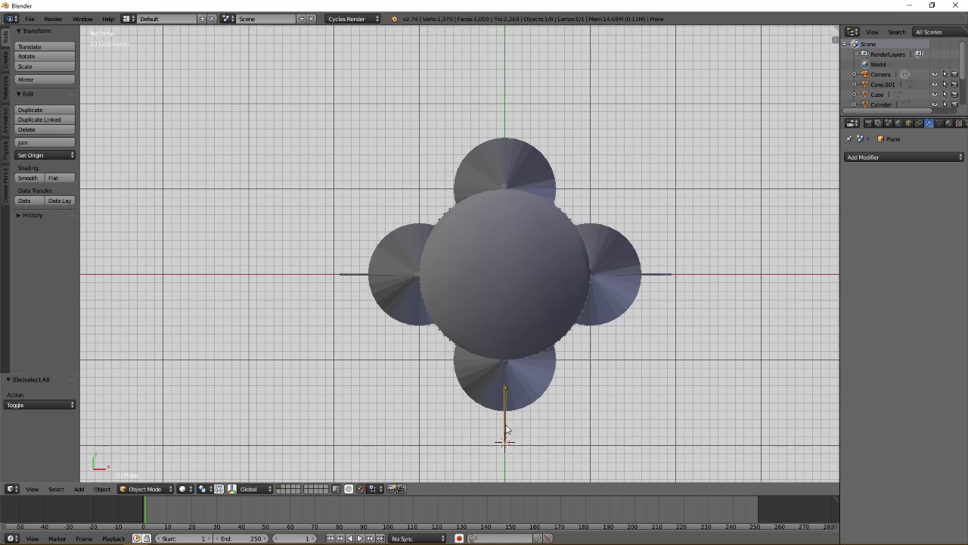
key("shift+d")
key("y")
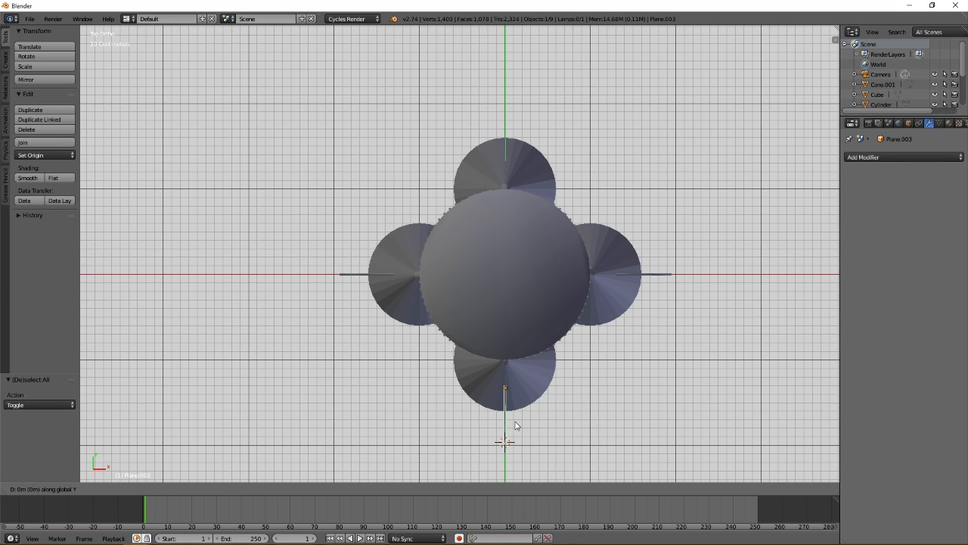
left_click(500, 141)
type("r")
type("z-180")
key("Return")
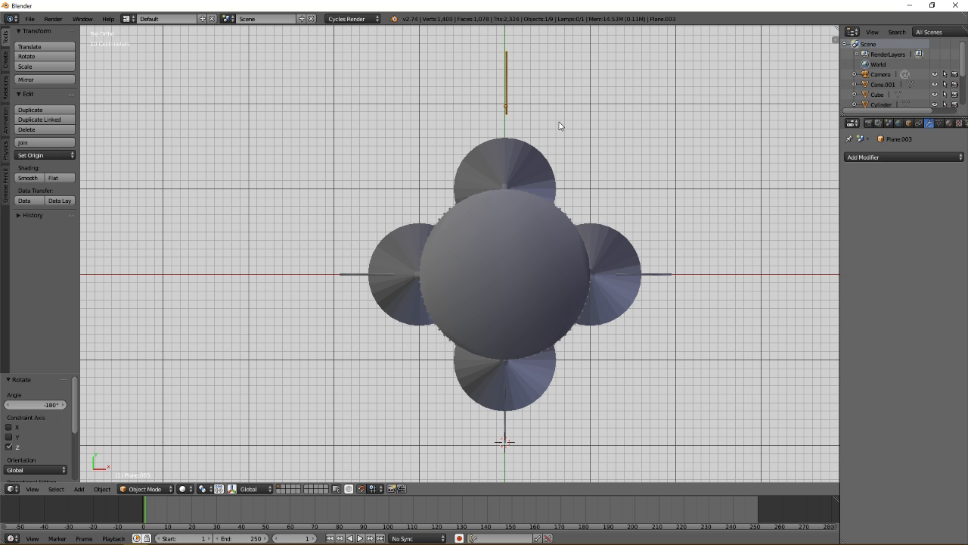
Move the rotated copy -60 cm along Y onto the positive-Y cone
key("shift+d")
key("y")
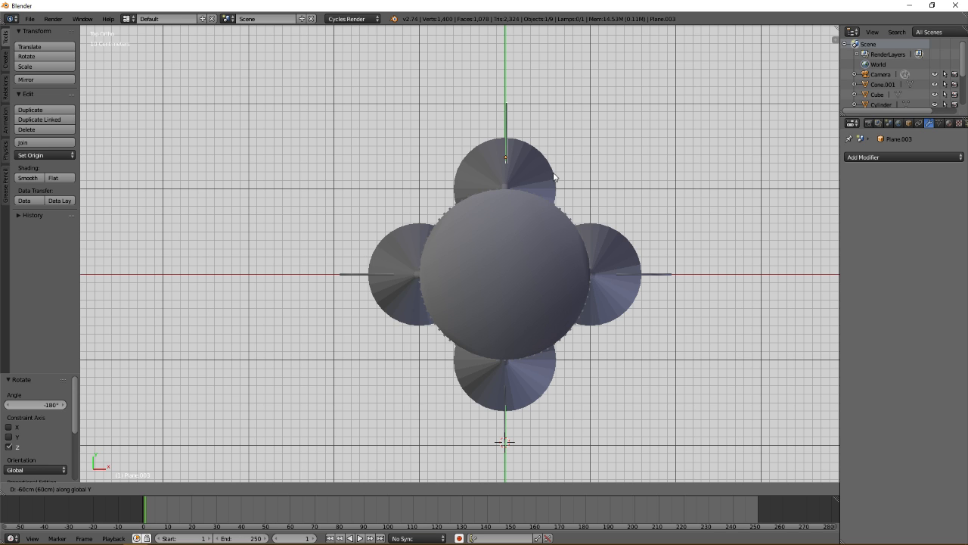
left_click(554, 177)
Fine-position the fin on the positive-Y cone by -2 cm along Y and slightly along negative X, and deselect everything
middle_click_drag(537, 145, 477, 210, "shift")
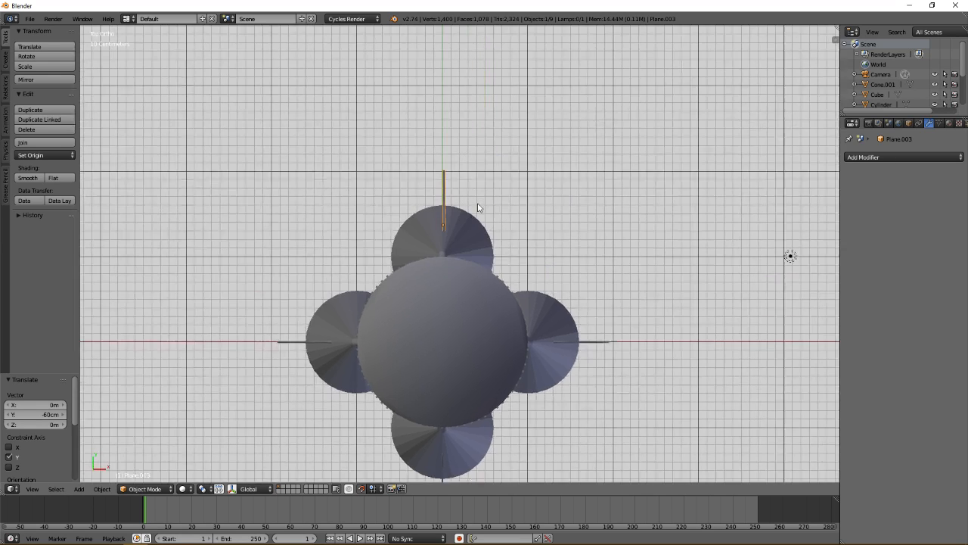
scroll(478, 201, "up", 2)
scroll(478, 197, "up", 6)
middle_click_drag(435, 132, 516, 394, "shift")
scroll(519, 226, "up", 3)
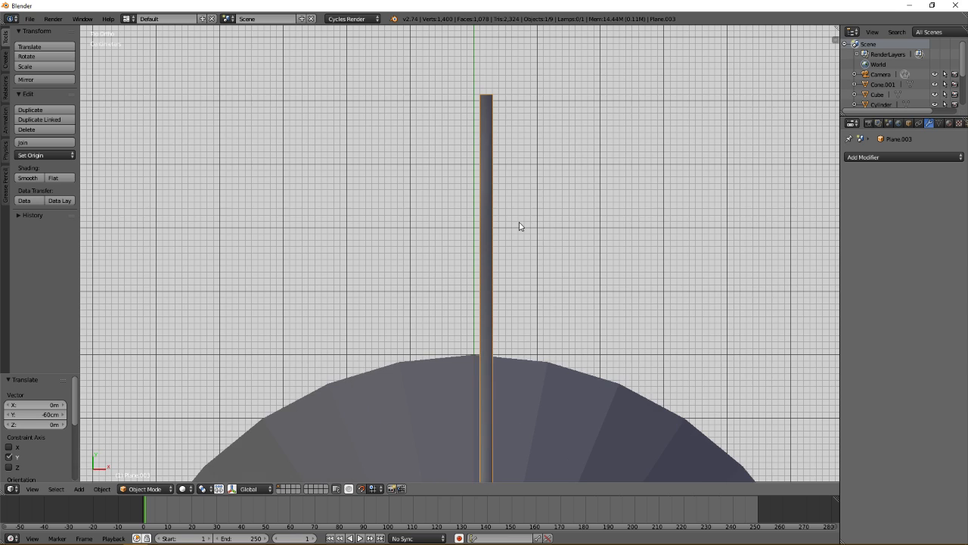
key("g")
key("y")
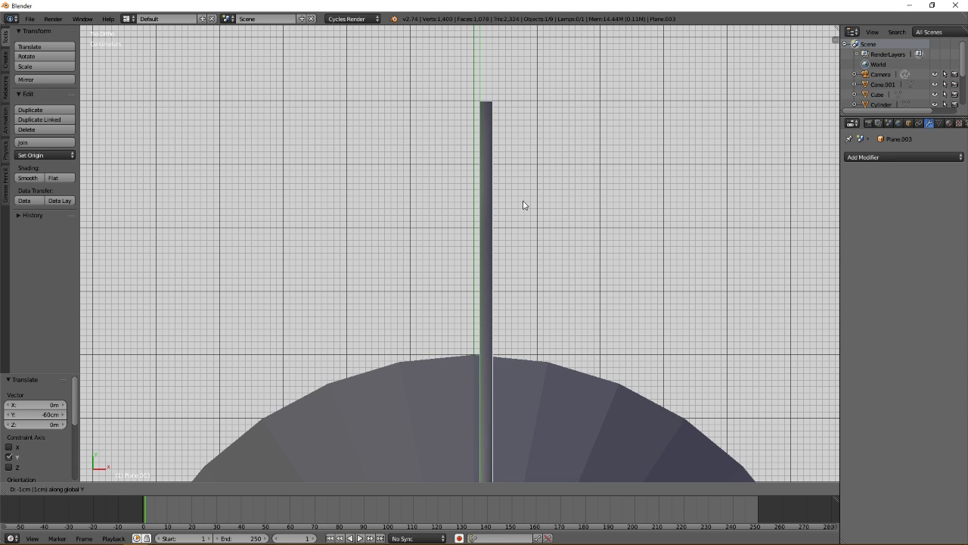
left_click(523, 208)
middle_click_drag(564, 417, 537, 266, "shift")
key("g")
key("x")
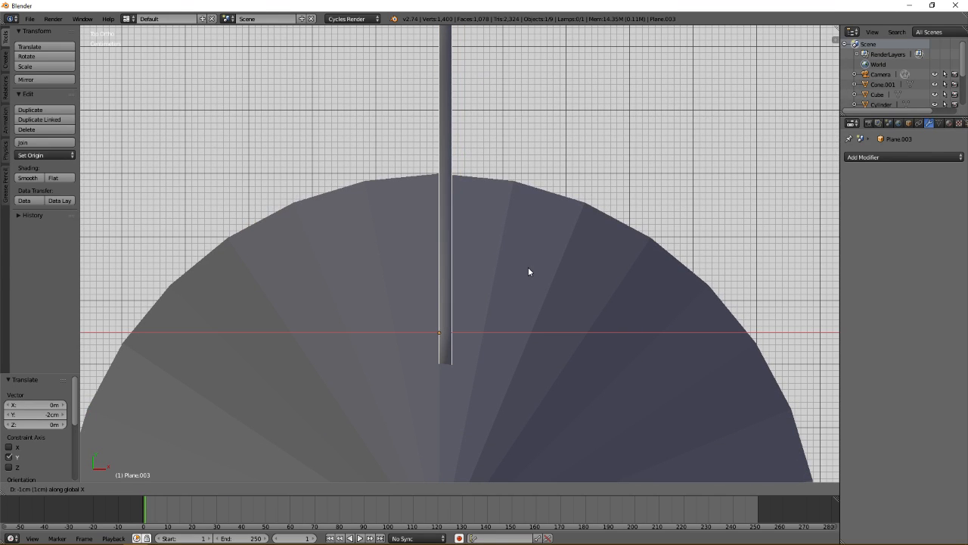
left_click(525, 268)
key("a")
Examine the fins, cones and bars around the rocket base and the overall body from several angles
scroll(522, 271, "down", 5)
scroll(496, 303, "down", 4)
middle_click_drag(516, 360, 380, 256)
middle_click_drag(469, 196, 456, 253)
scroll(454, 257, "up", 8)
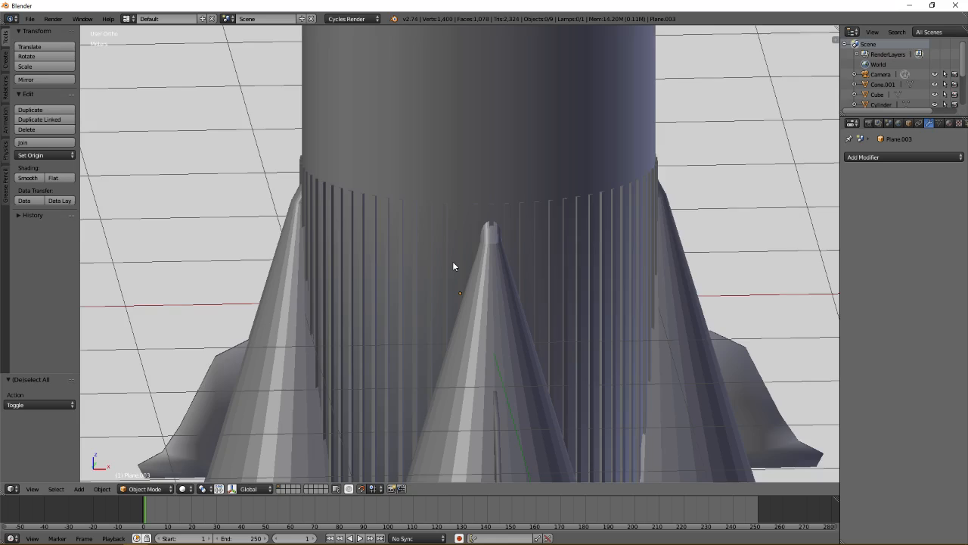
scroll(453, 266, "up", 1)
scroll(454, 266, "down", 8)
scroll(454, 266, "down", 2)
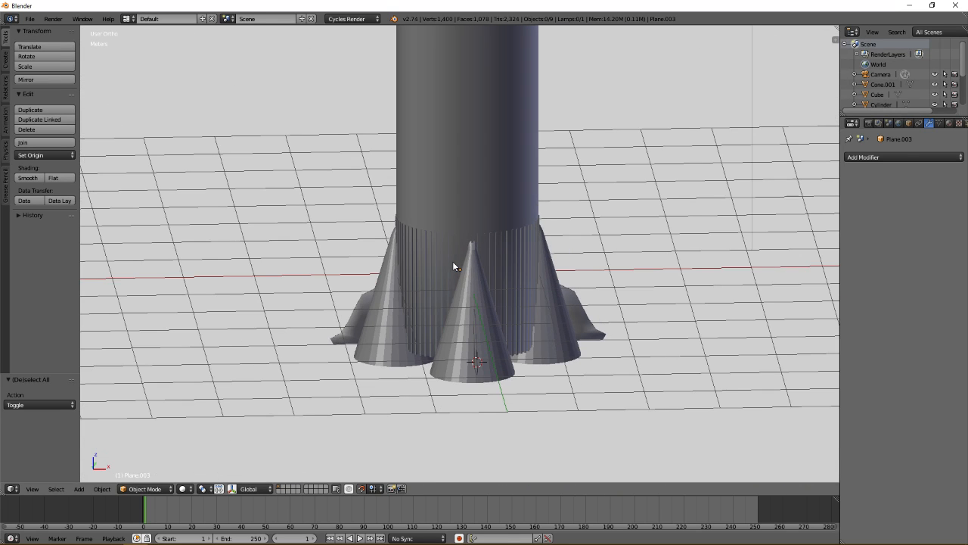
middle_click_drag(436, 272, 539, 269)
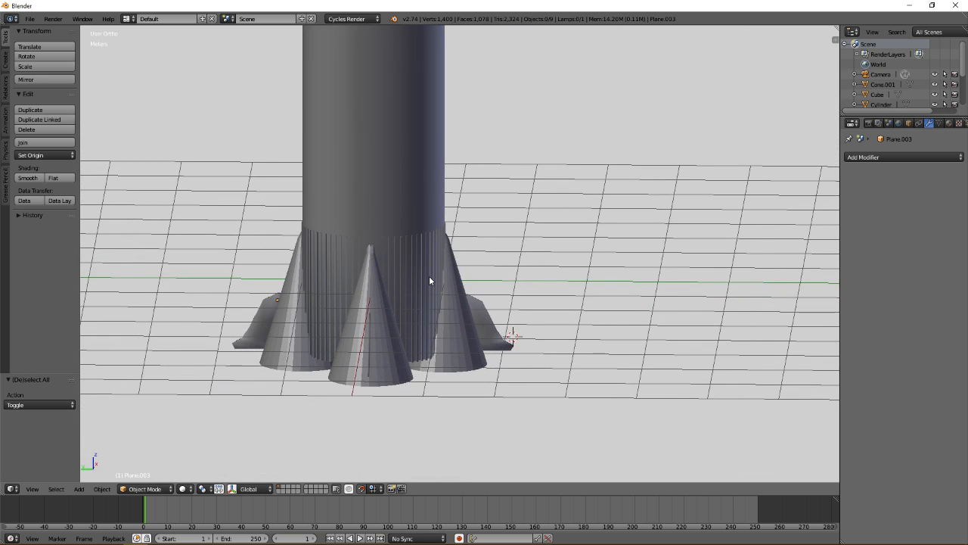
middle_click_drag(415, 270, 340, 279)
mouse_move(420, 277)
middle_mouse_down()
mouse_move(401, 280)
mouse_move(436, 287)
mouse_move(428, 289)
middle_mouse_up()
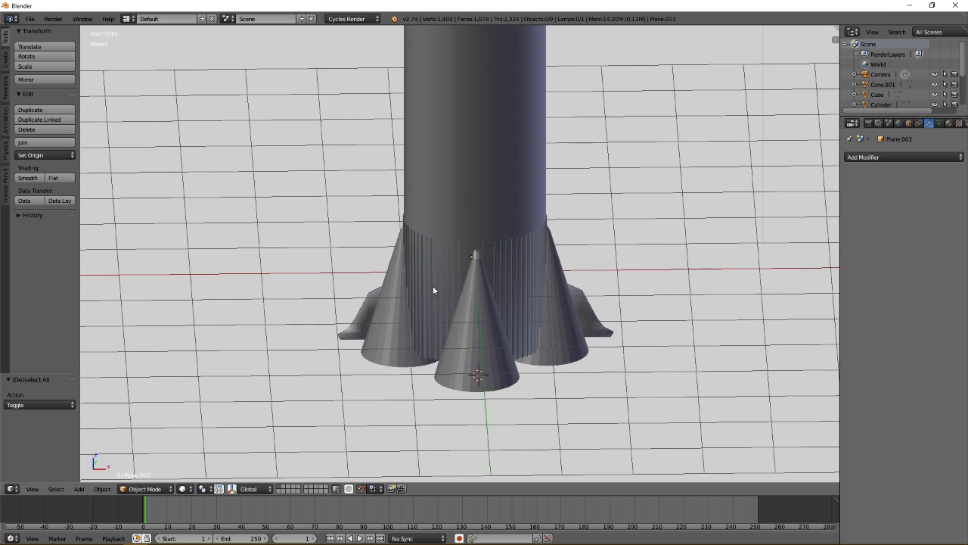
scroll(459, 282, "down", 6)
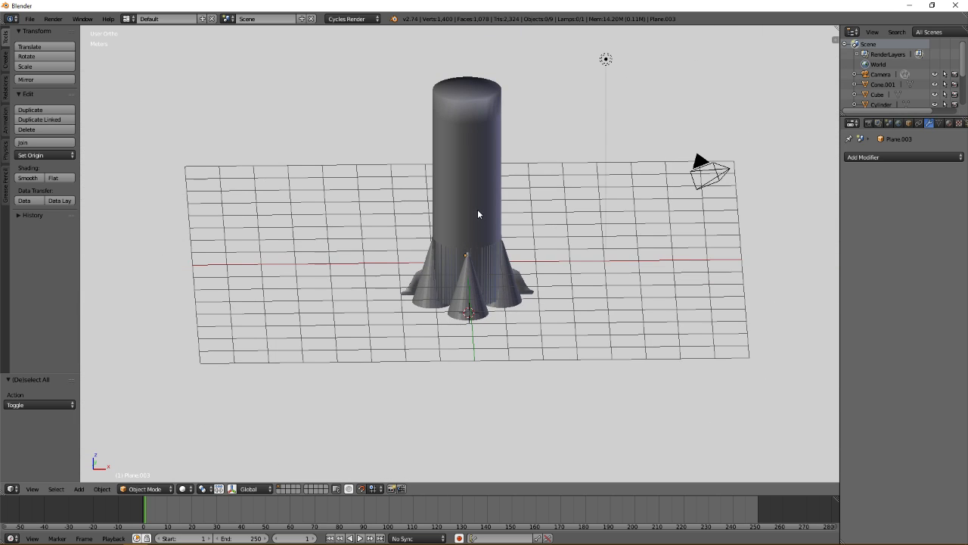
middle_click_drag(477, 212, 443, 317)
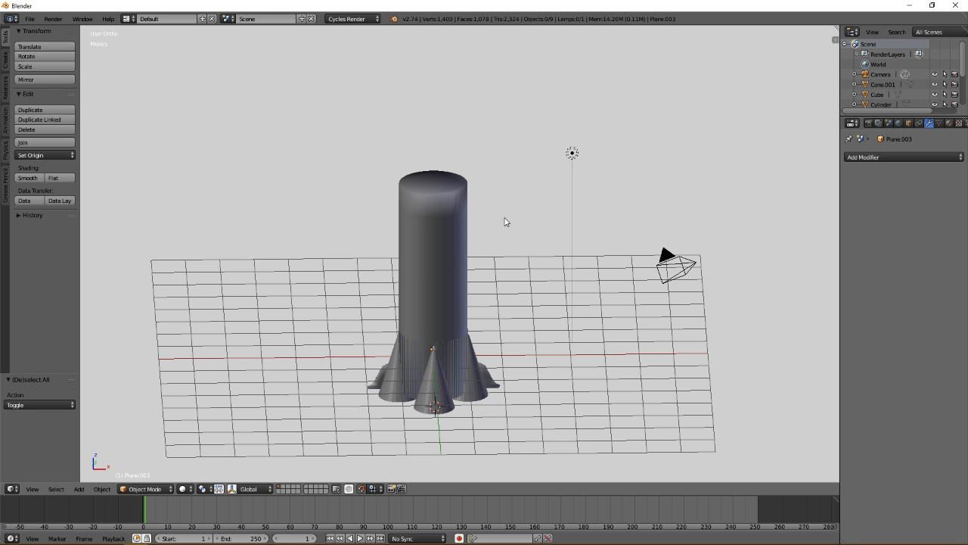
middle_click_drag(433, 368, 461, 318)
scroll(461, 322, "up", 6)
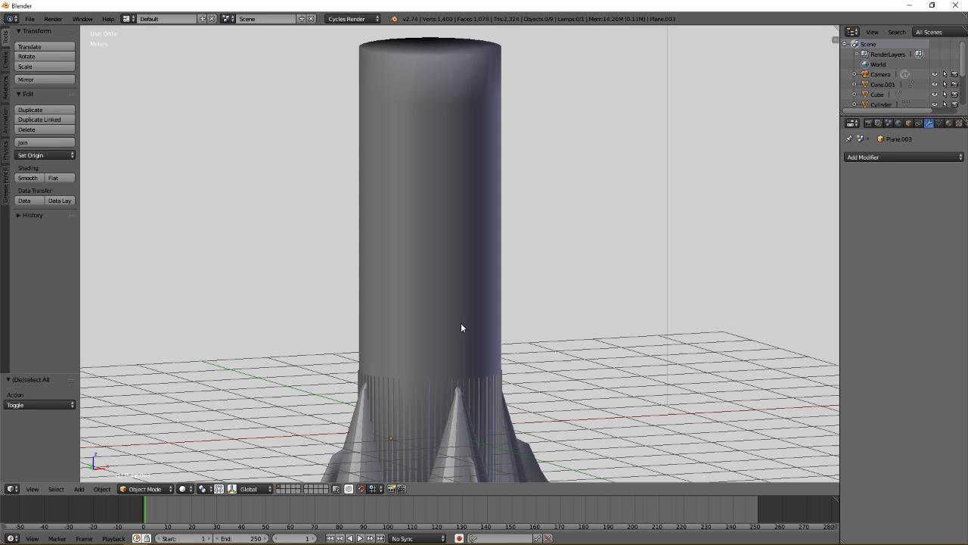
scroll(461, 328, "up", 2)
scroll(461, 328, "down", 3)
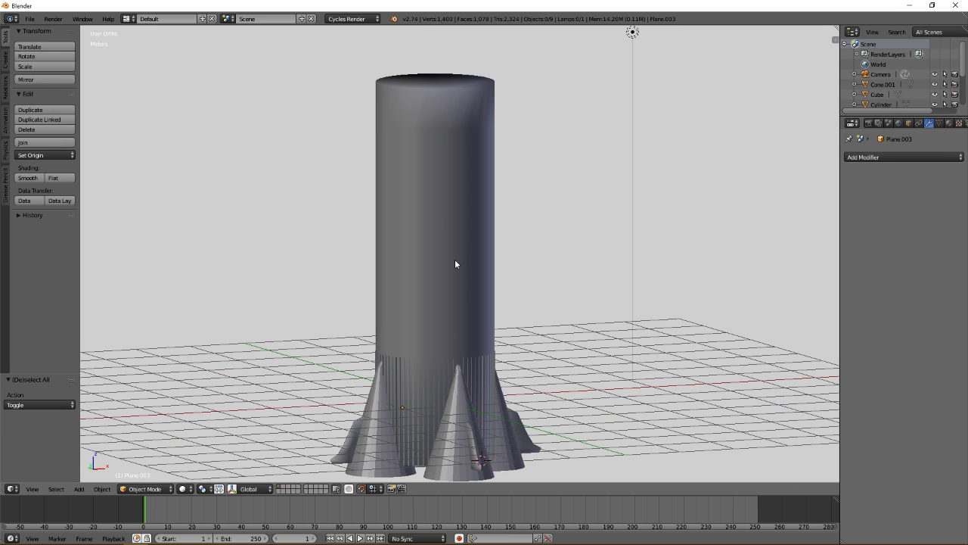
middle_click_drag(456, 265, 461, 285, "shift")
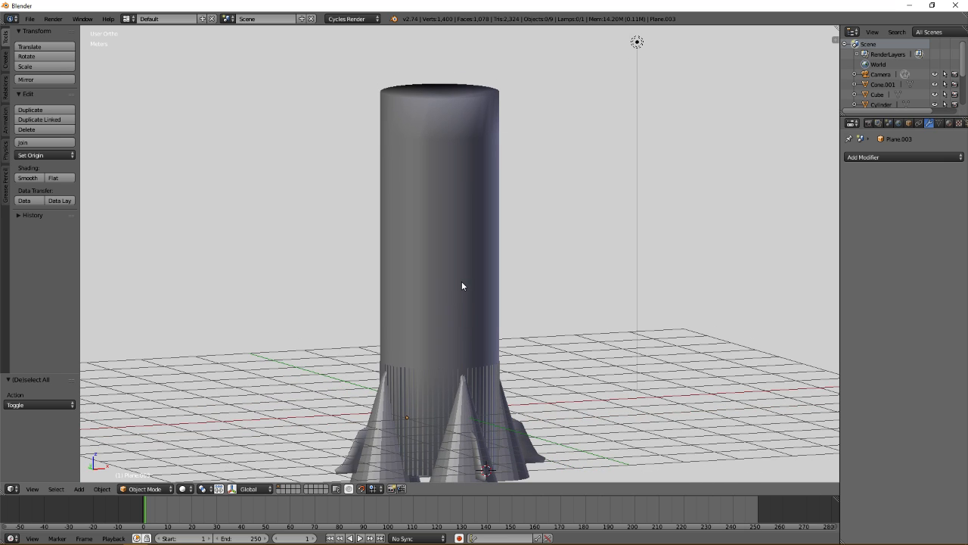
scroll(462, 285, "down", 3)
scroll(462, 285, "up", 1)
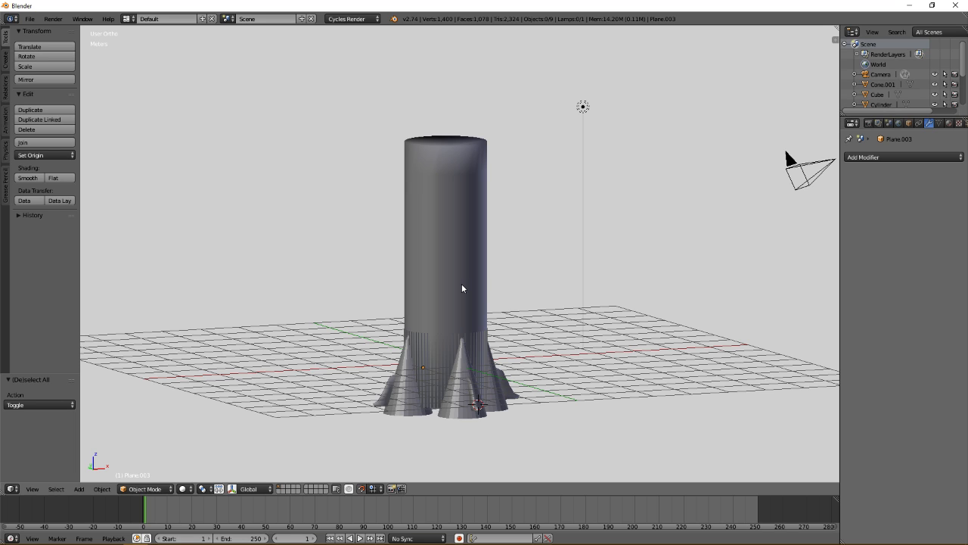
key("super")
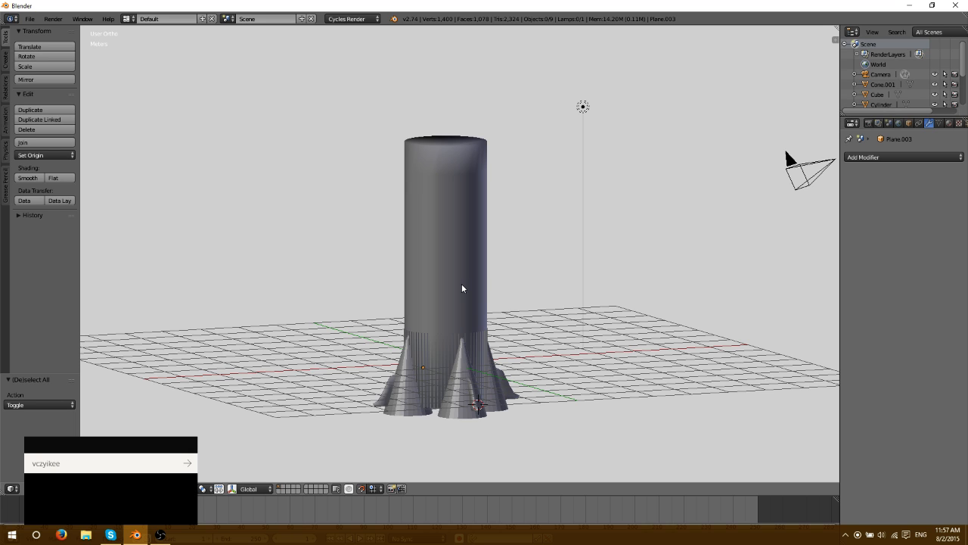